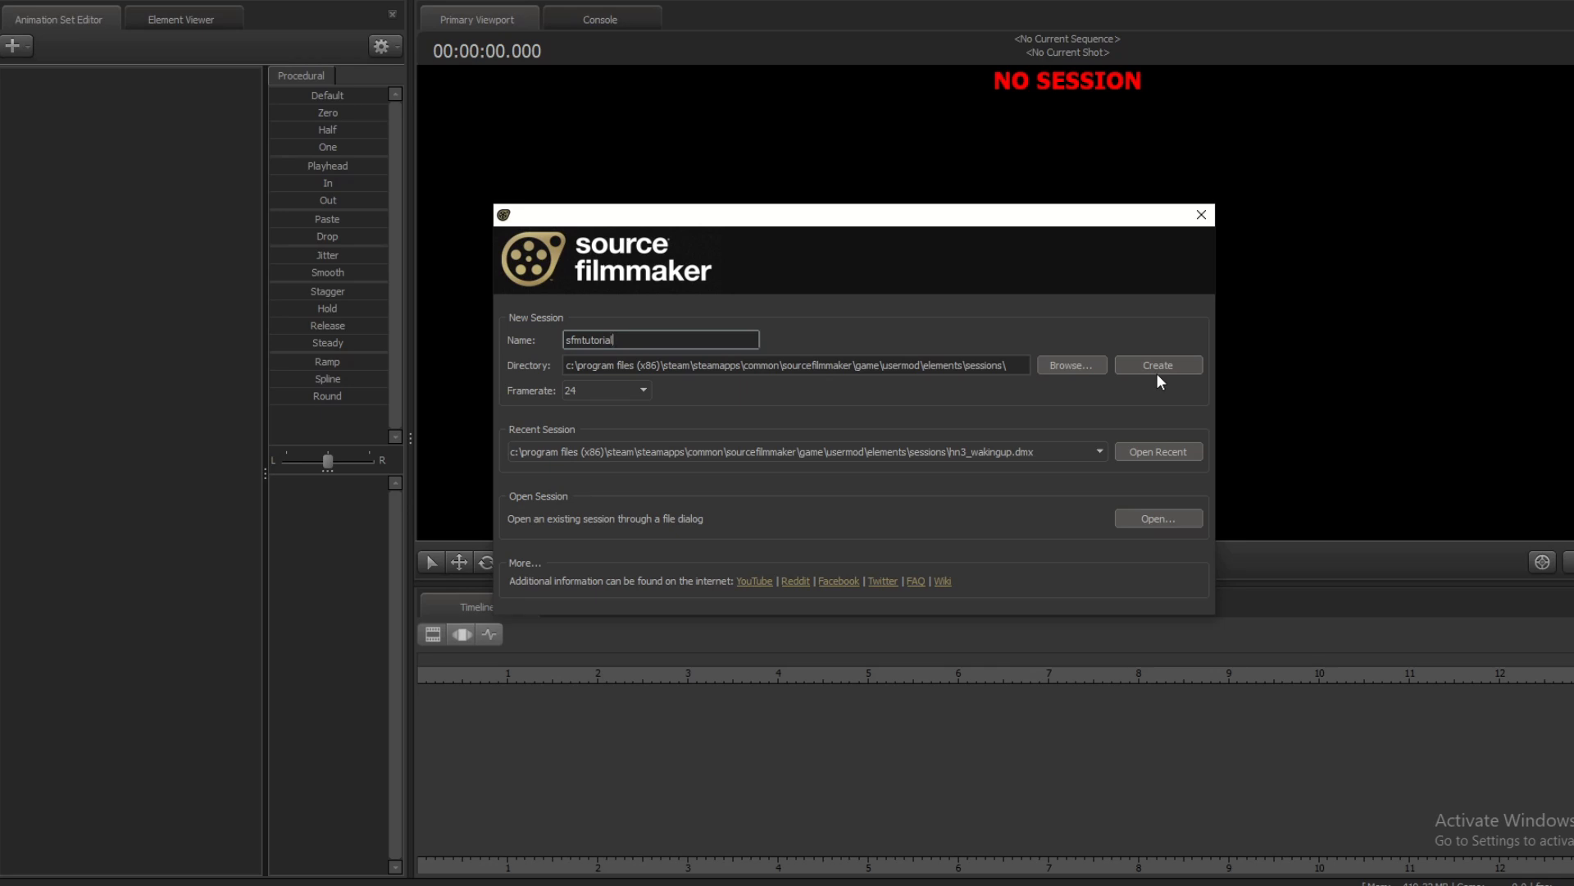
# Create a new session named sfmtutorial at a framerate of 24
pyautogui.click(1133, 366)
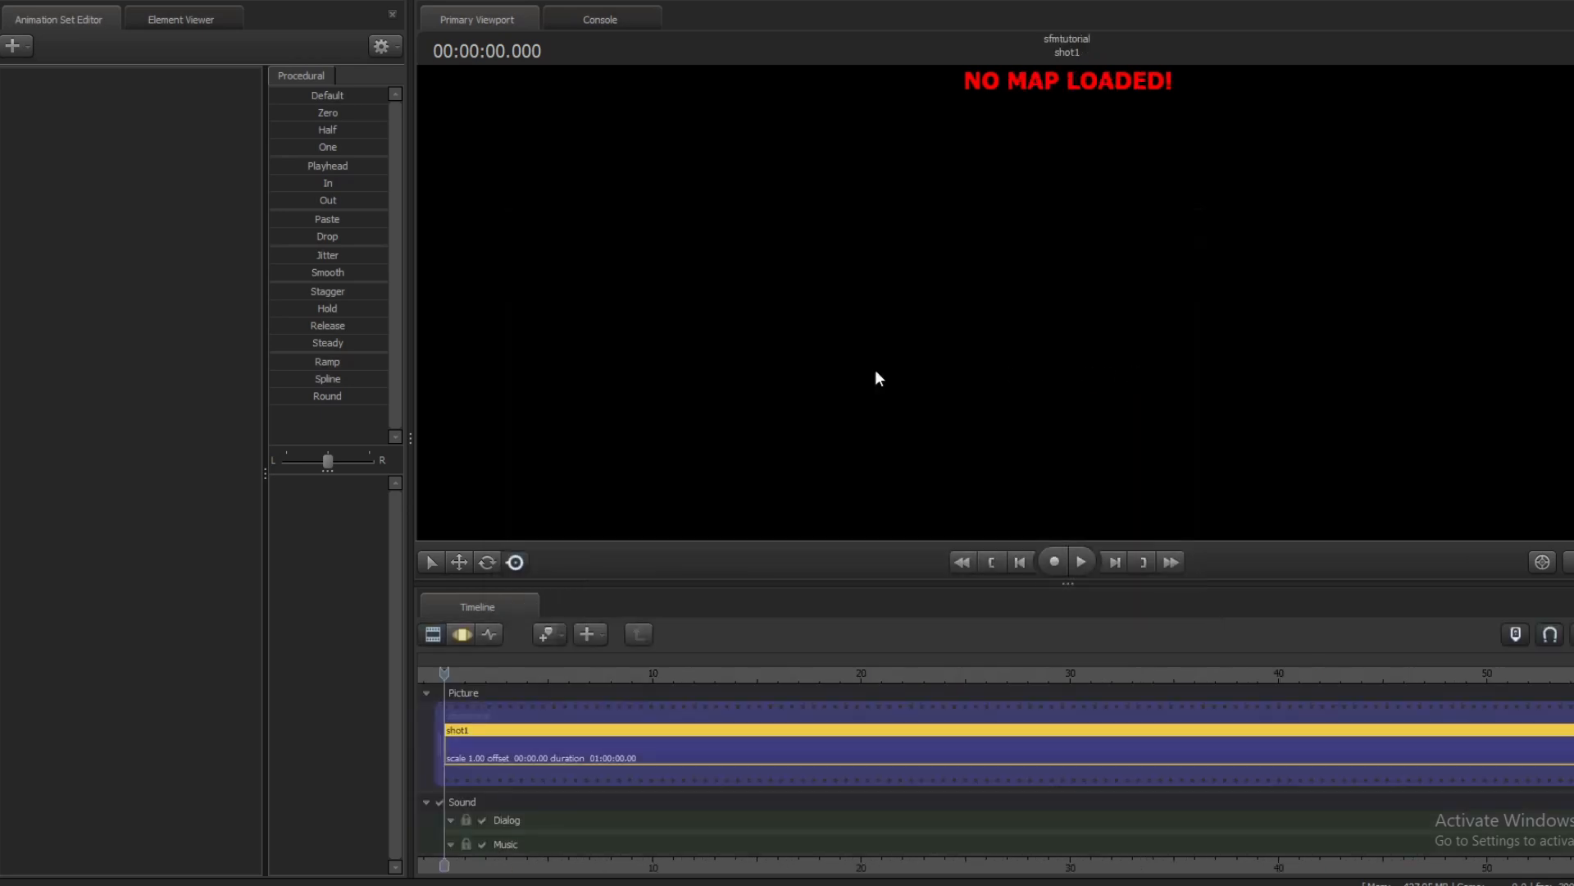
pyautogui.rightClick(915, 285)
pyautogui.click(984, 363)
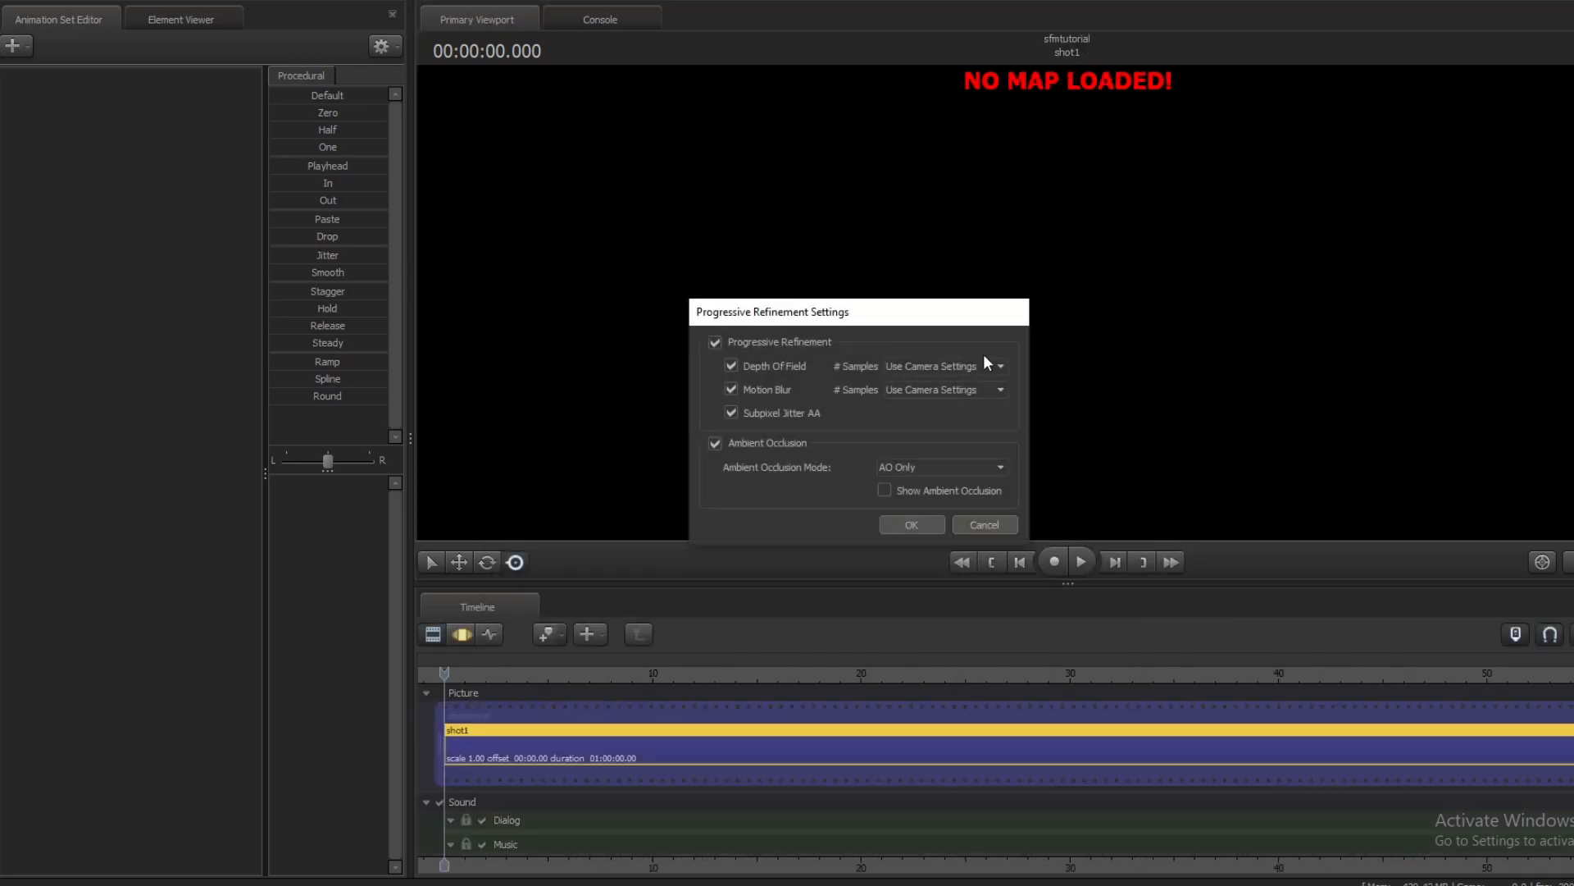
pyautogui.click(981, 523)
# Load the arena_granary.bsp map into the session, clearing the file filter to find it
pyautogui.rightClick(933, 294)
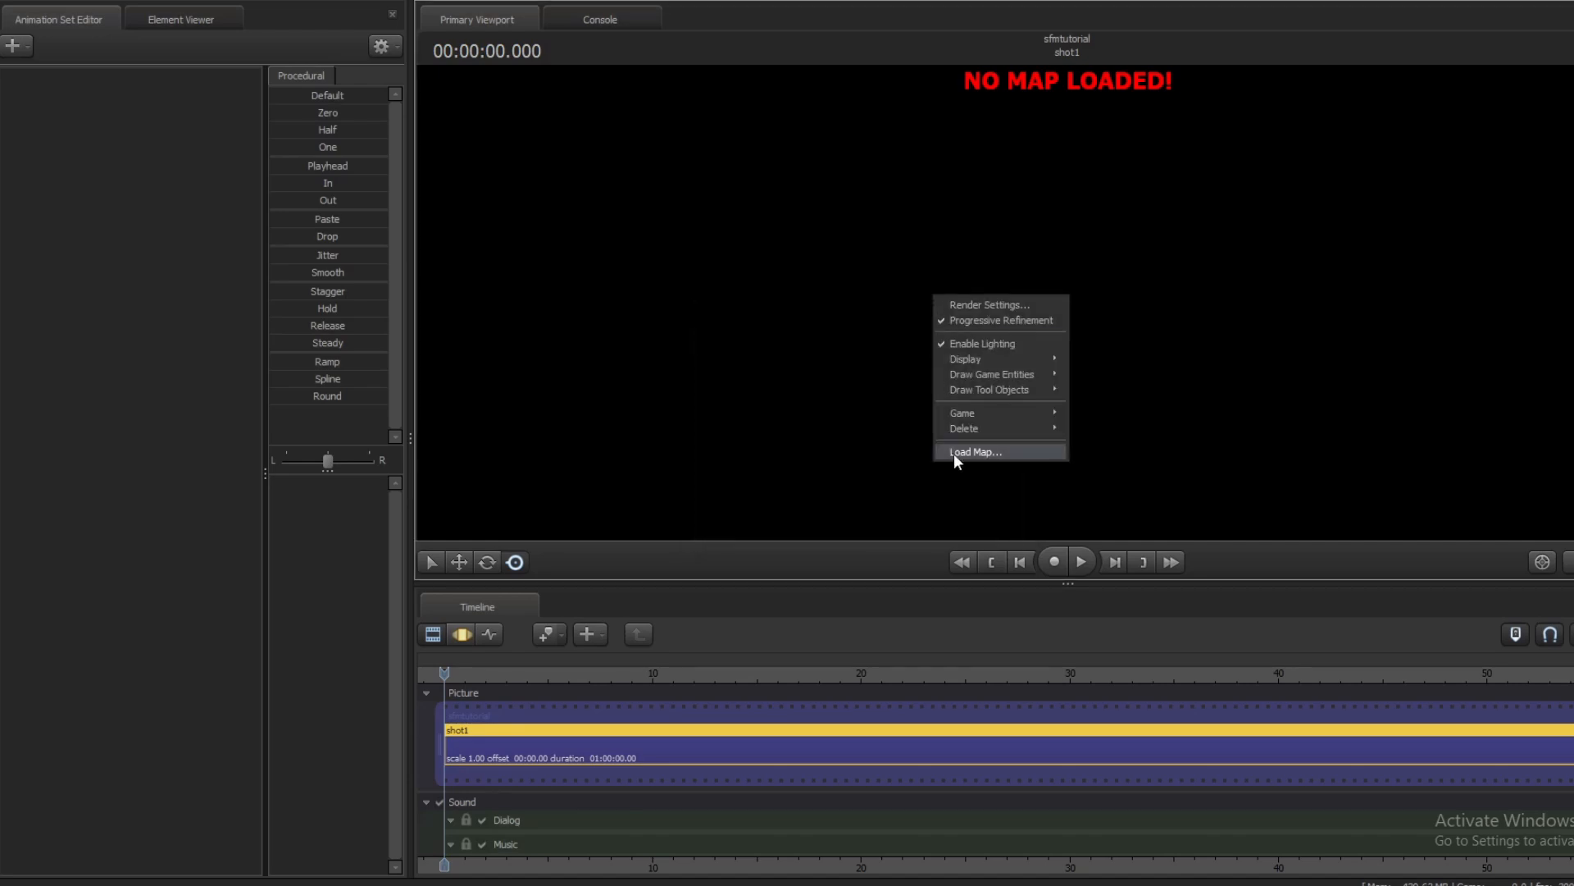
pyautogui.click(974, 451)
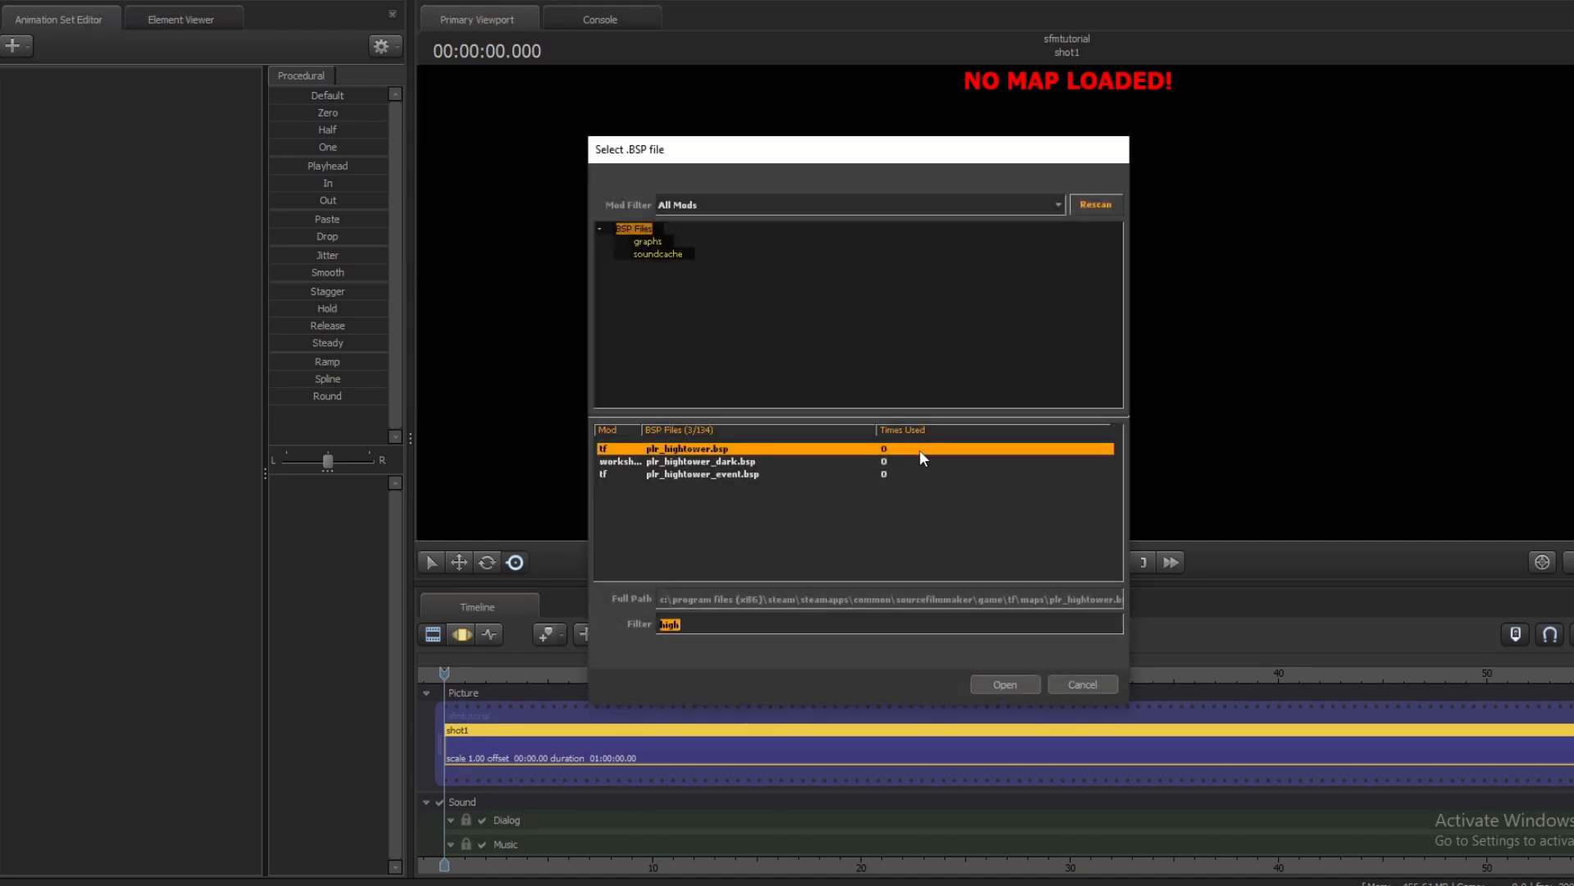
pyautogui.press('BackSpace')
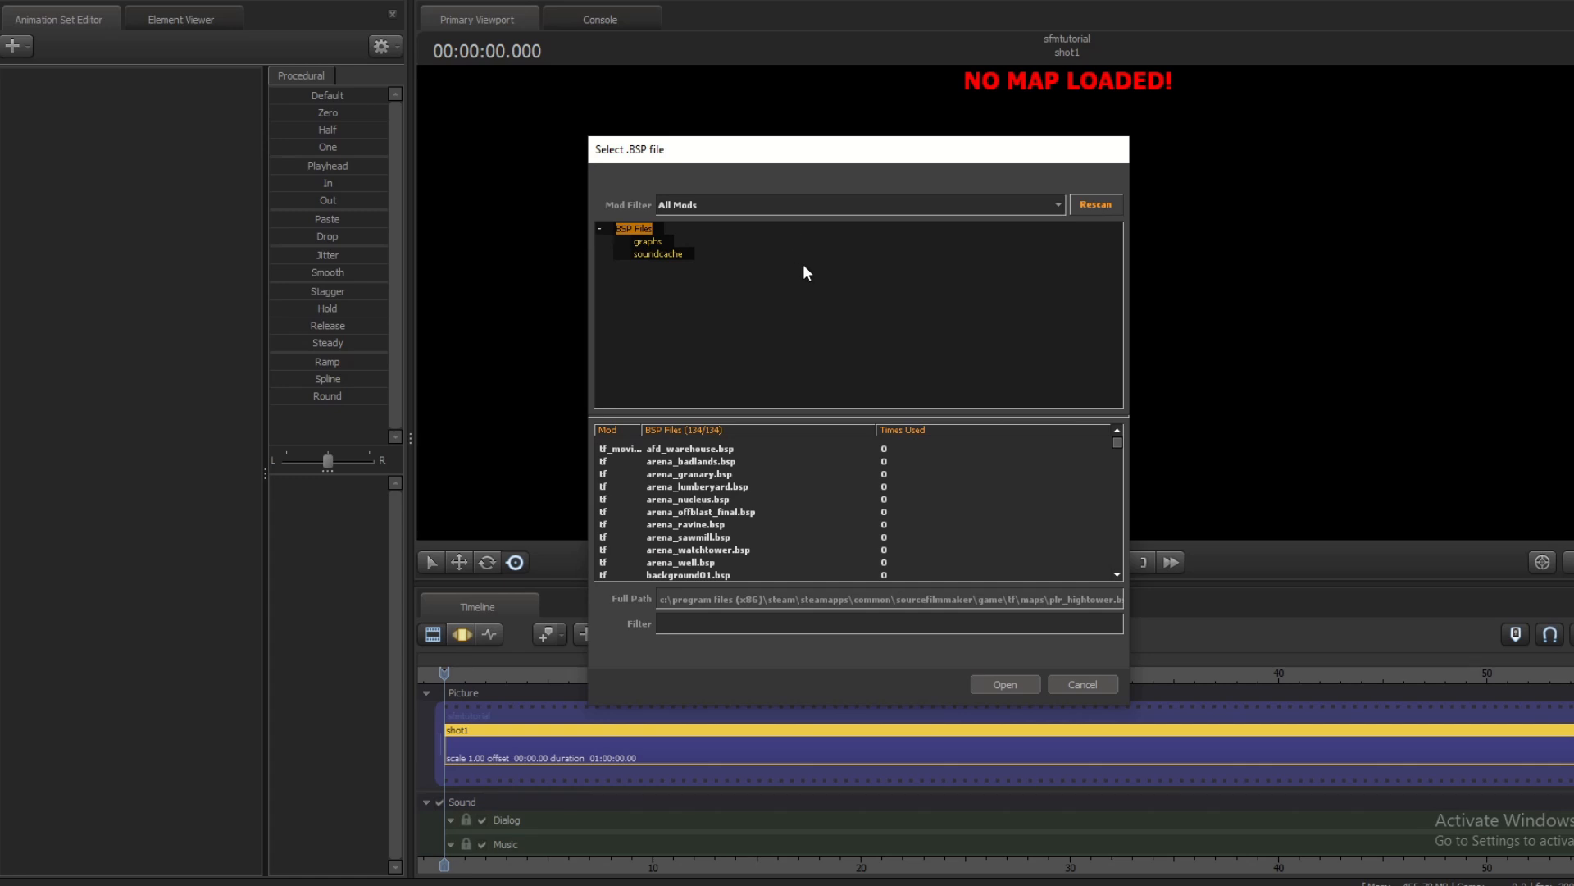
pyautogui.click(719, 475)
pyautogui.click(1017, 684)
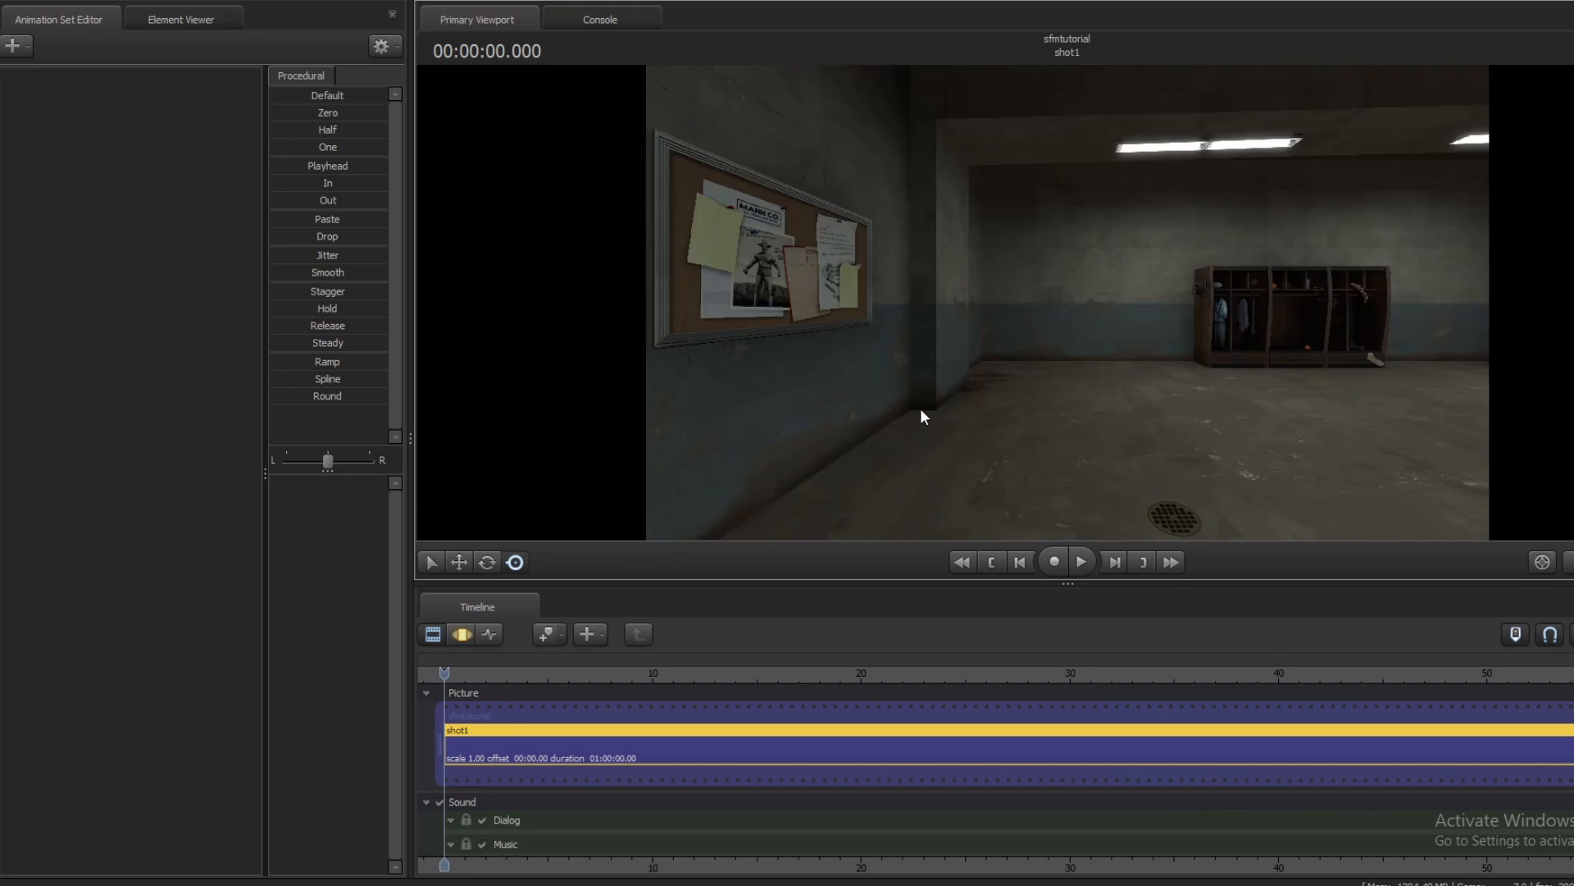
# Create an animation set for a new camera and make it the shot's scene camera
pyautogui.moveTo(1000, 423); pyautogui.dragTo(1295, 422)
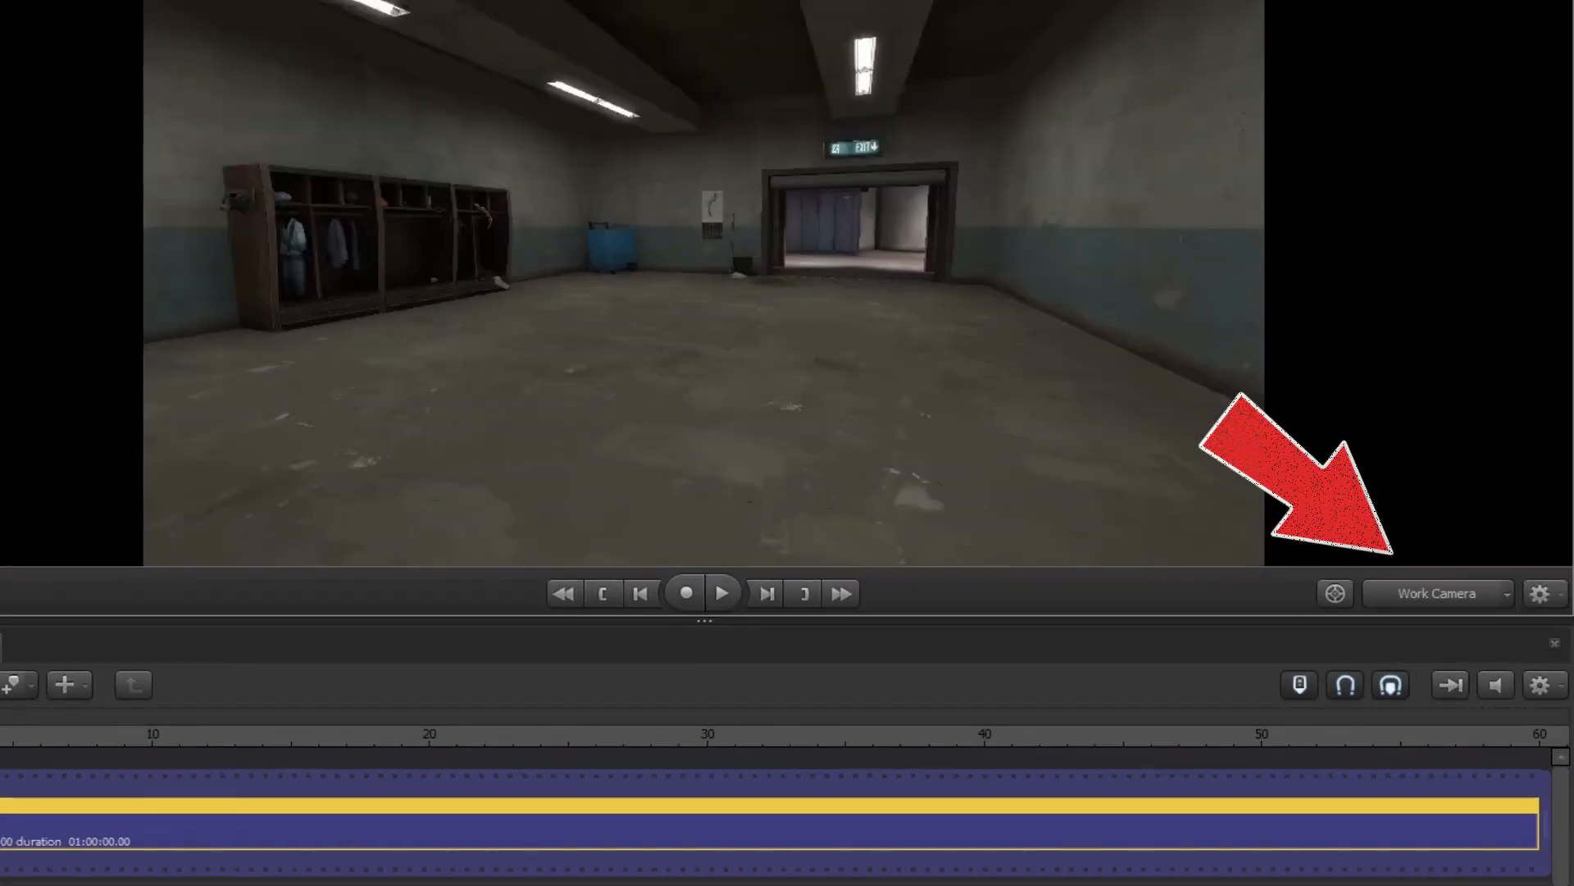
pyautogui.moveTo(689, 267)
pyautogui.mouseDown()
pyautogui.moveTo(820, 266)
pyautogui.moveTo(624, 266)
pyautogui.moveTo(689, 266)
pyautogui.mouseUp()
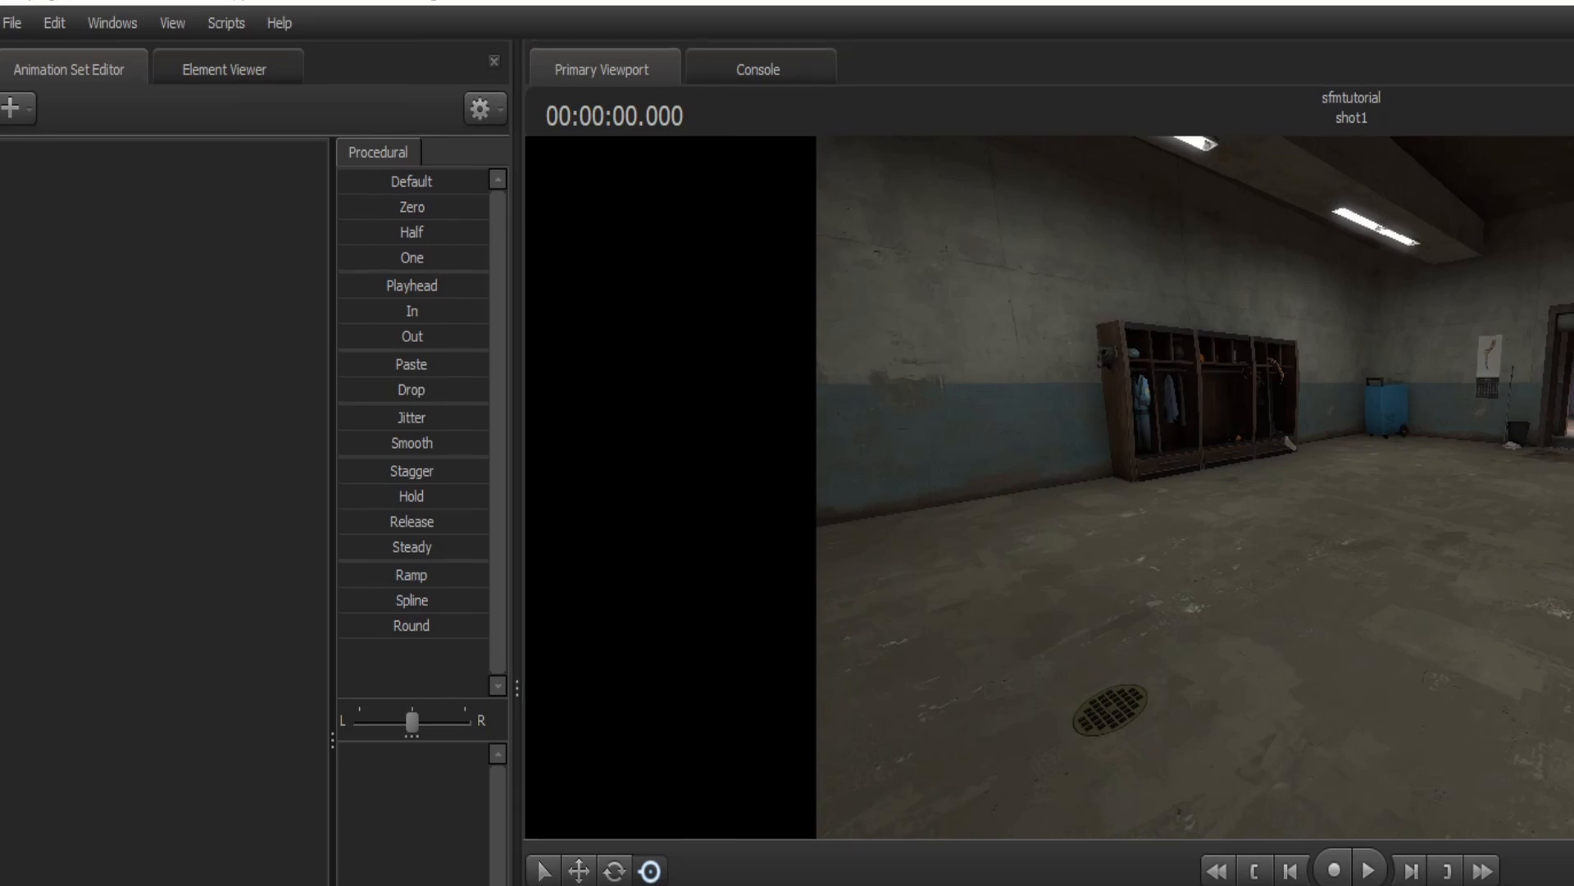
pyautogui.click(12, 108)
pyautogui.click(164, 151)
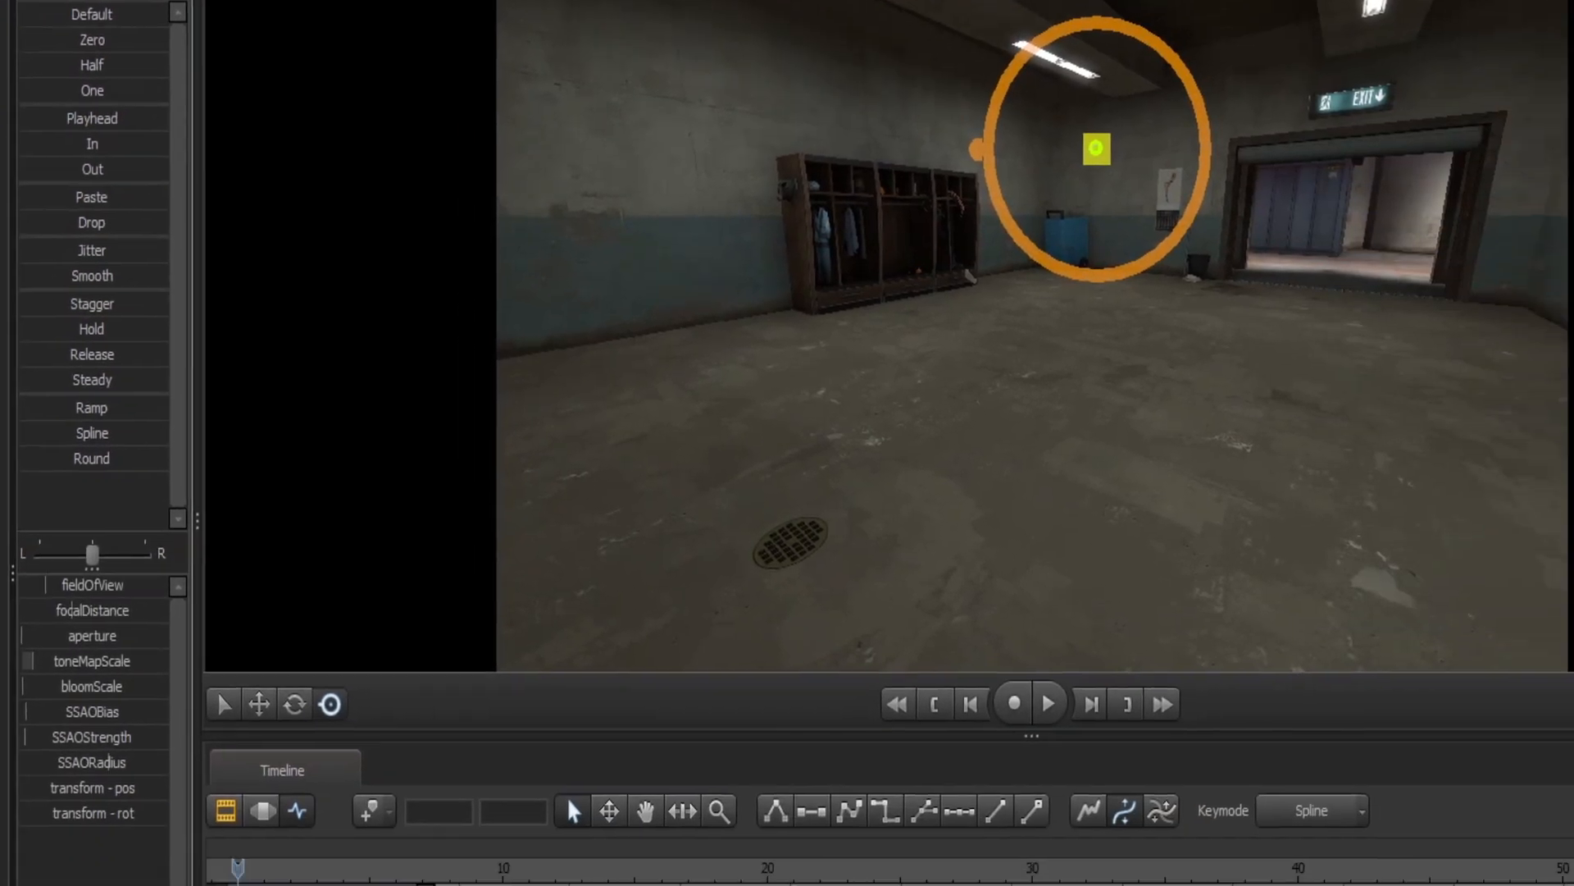
pyautogui.click(1518, 580)
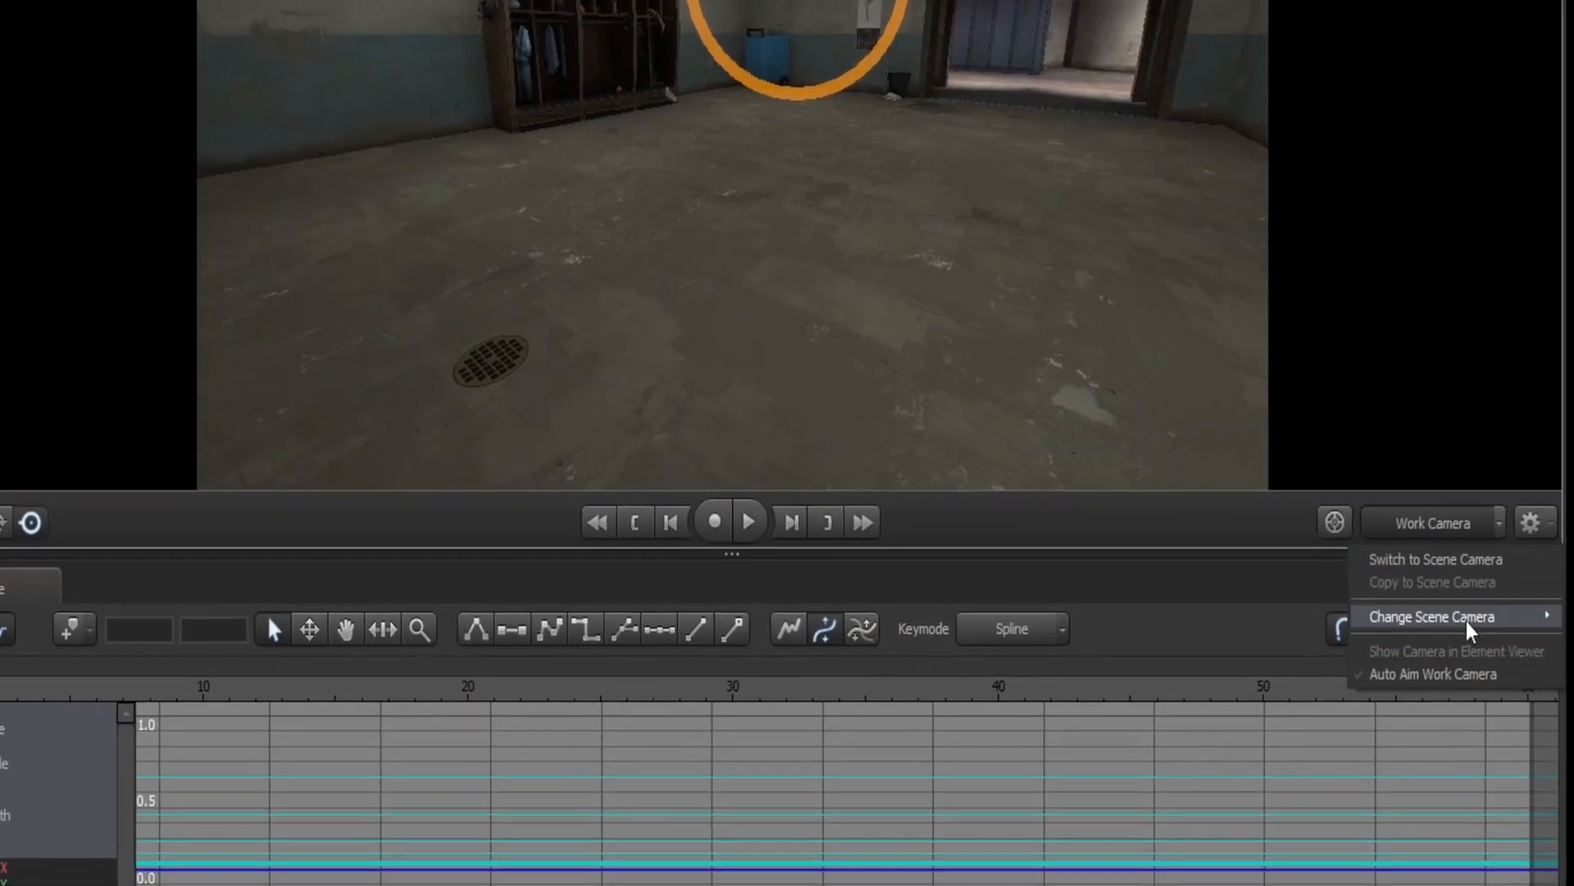
pyautogui.moveTo(1468, 629)
pyautogui.click(1279, 653)
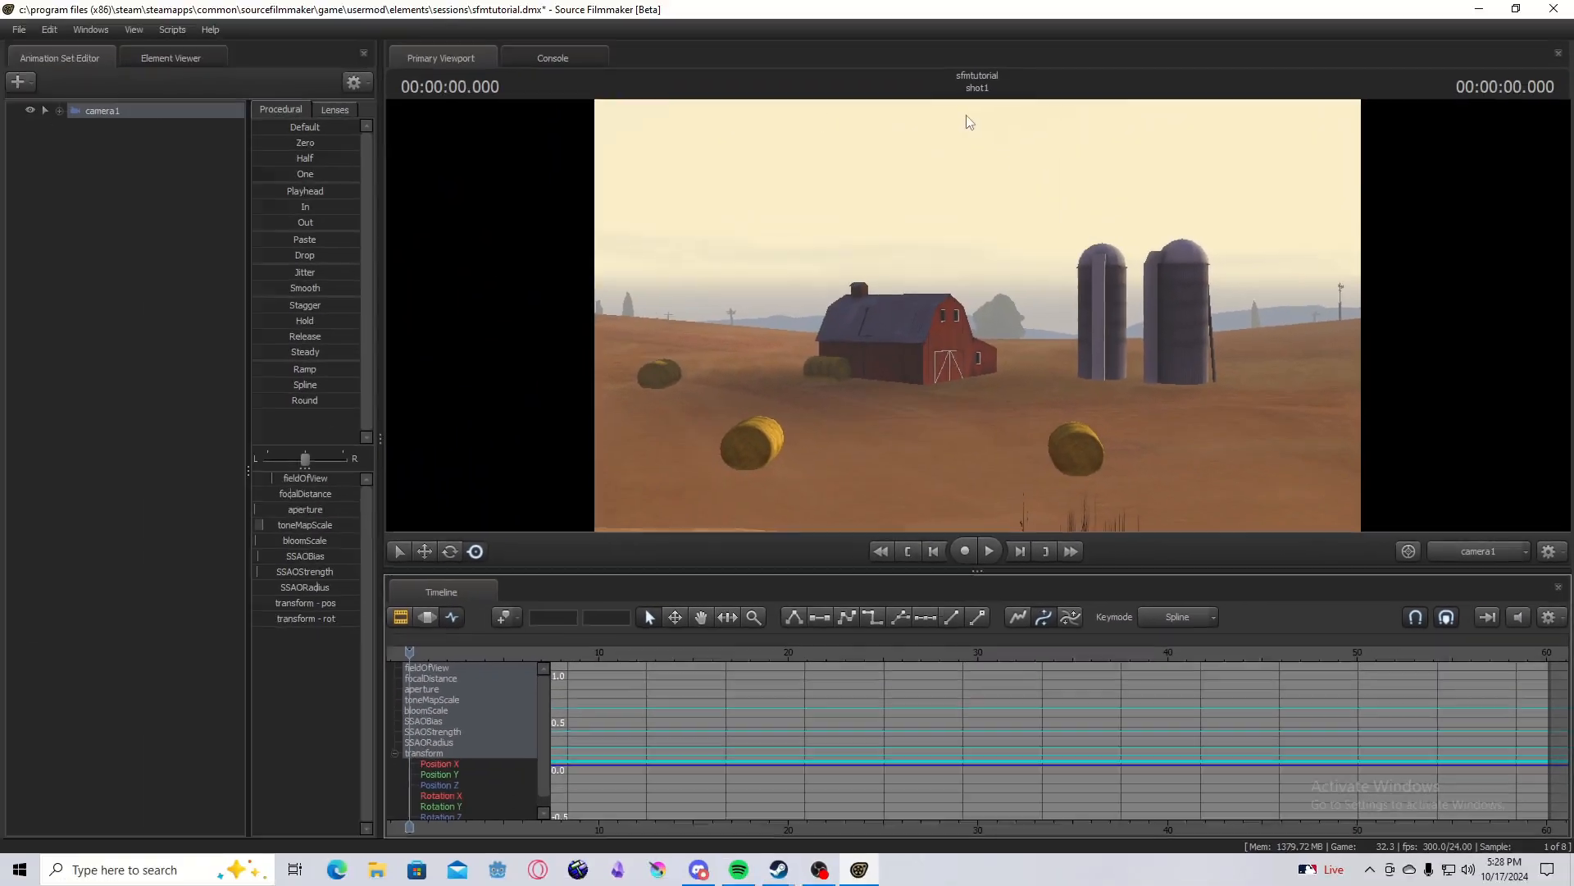
# Position the scene camera in the yard, facing the concrete silos between the brick wall and the red containers
pyautogui.moveTo(967, 119); pyautogui.dragTo(939, 320)
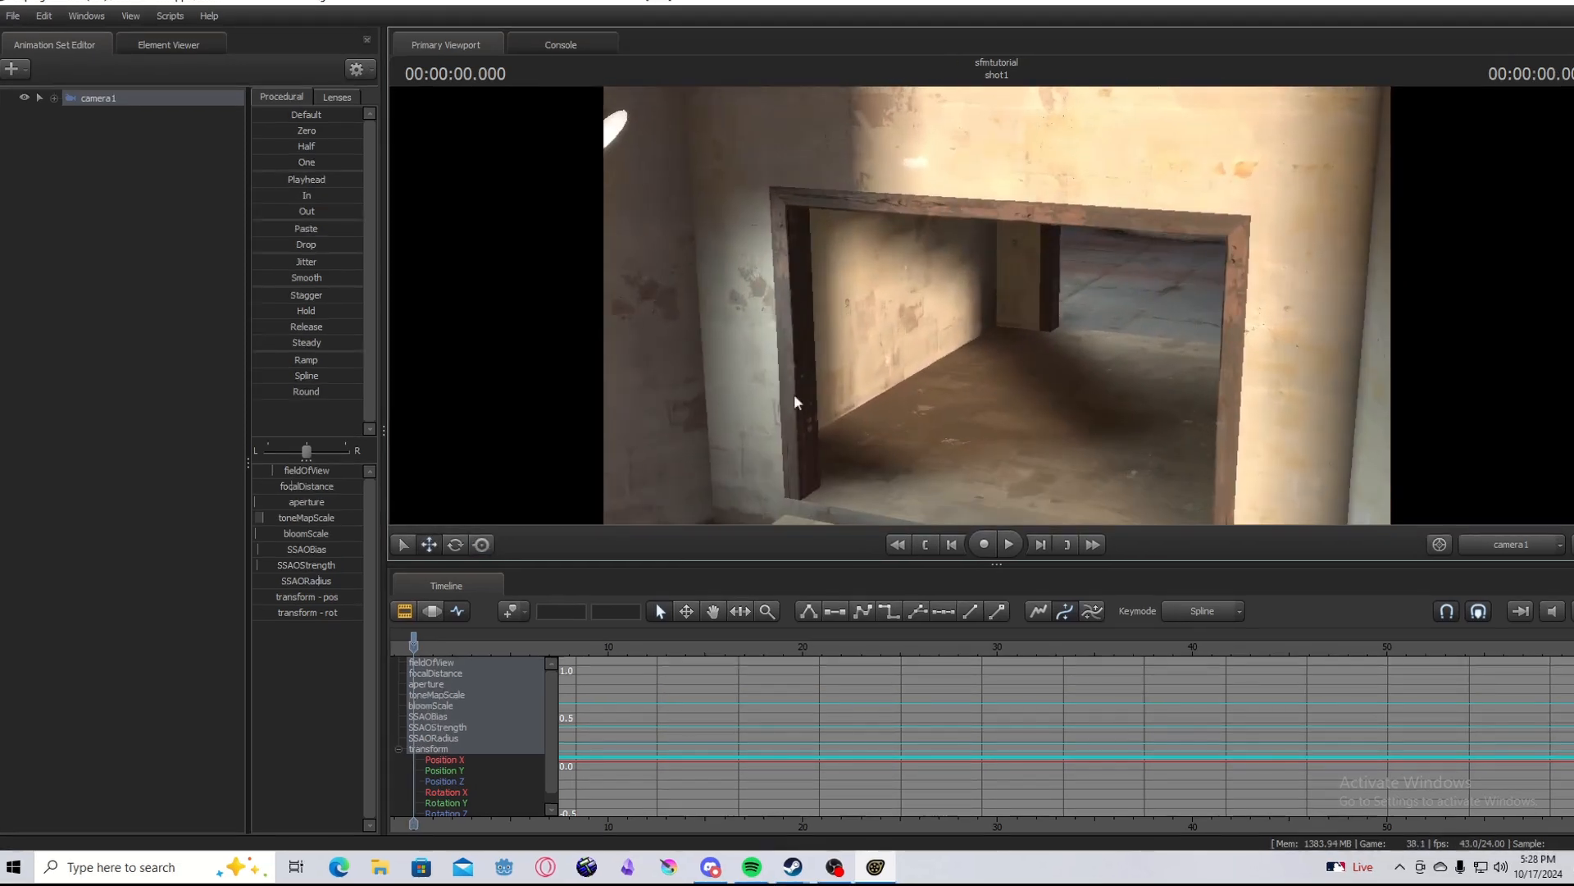
pyautogui.moveTo(794, 402); pyautogui.dragTo(1157, 309)
pyautogui.scroll(-5, 894, 352)
pyautogui.press('w')
pyautogui.press('s')
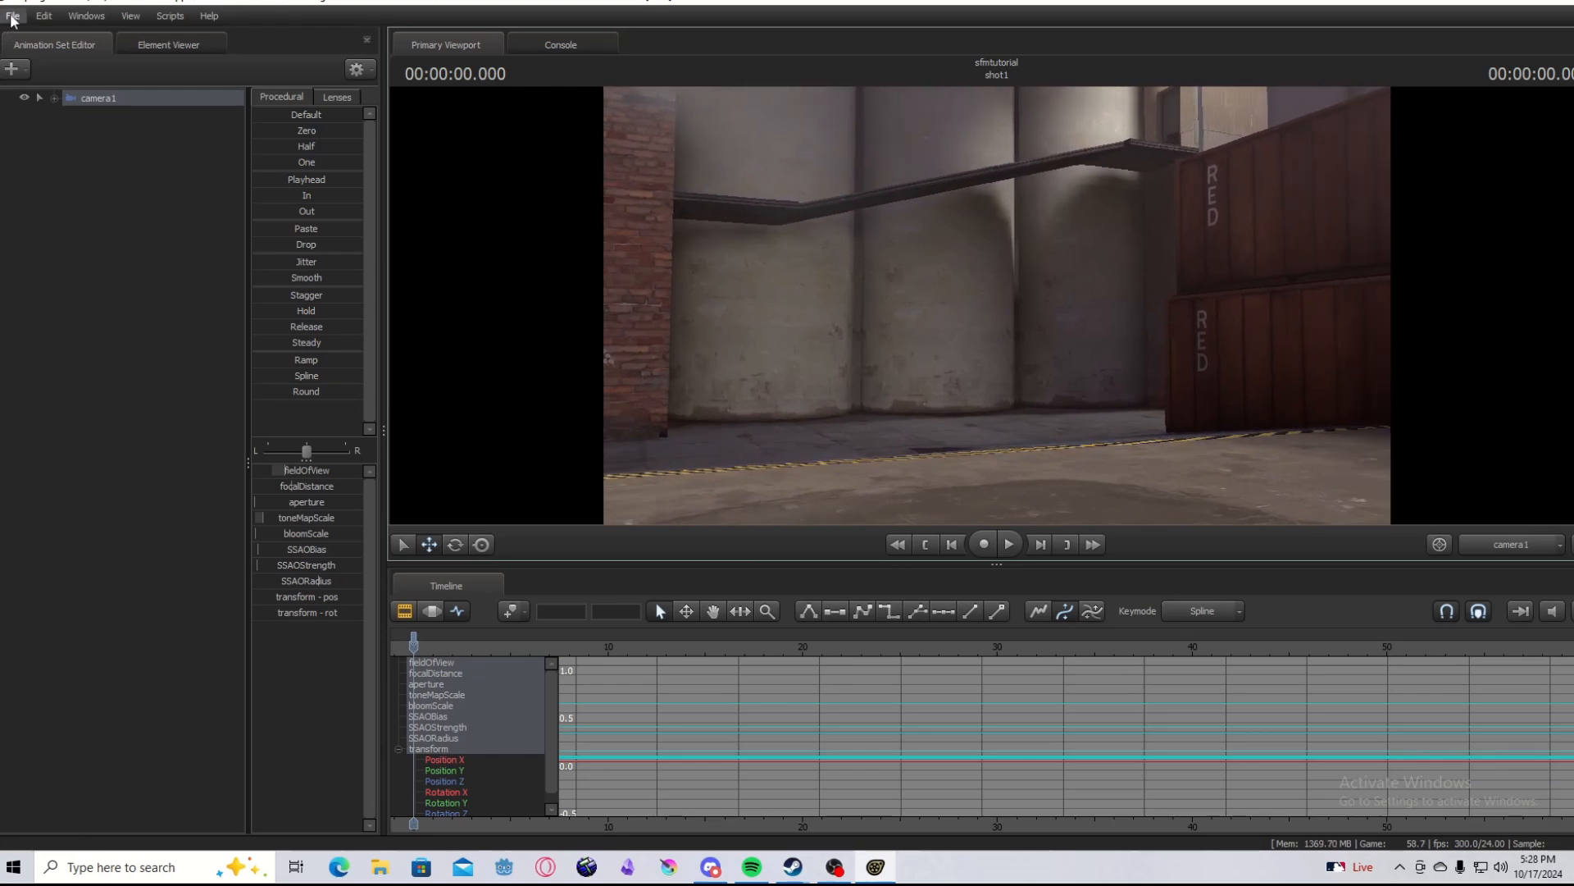
# Save the session and clear the camera selection in the animation set list
pyautogui.click(10, 15)
pyautogui.click(31, 65)
pyautogui.click(64, 189)
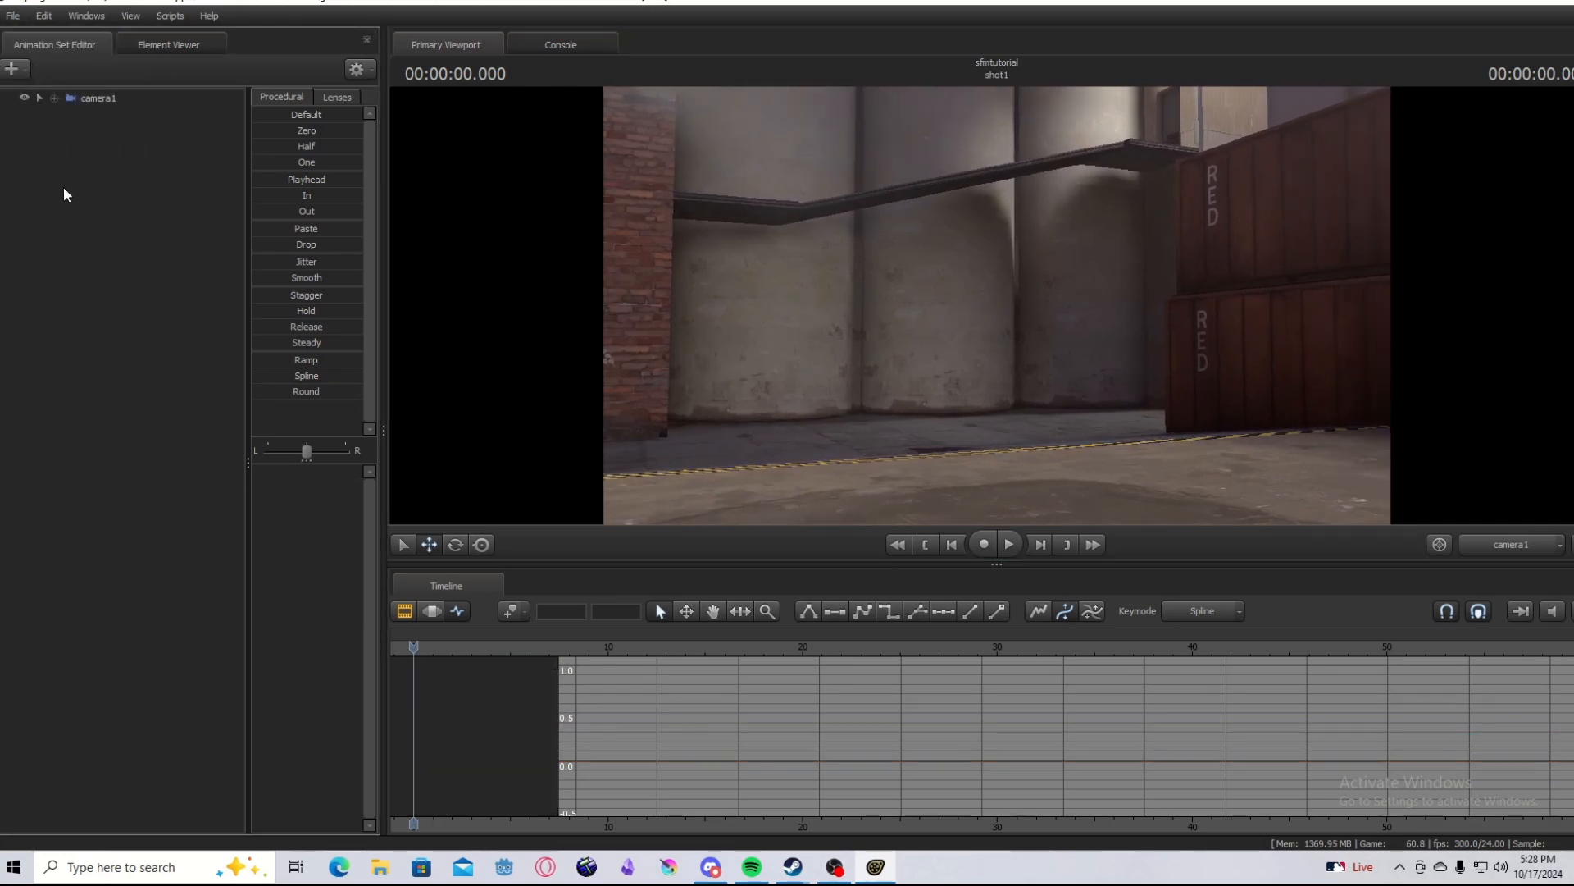
# Create an animation set for a new model using the hwm sniper player model
pyautogui.click(10, 69)
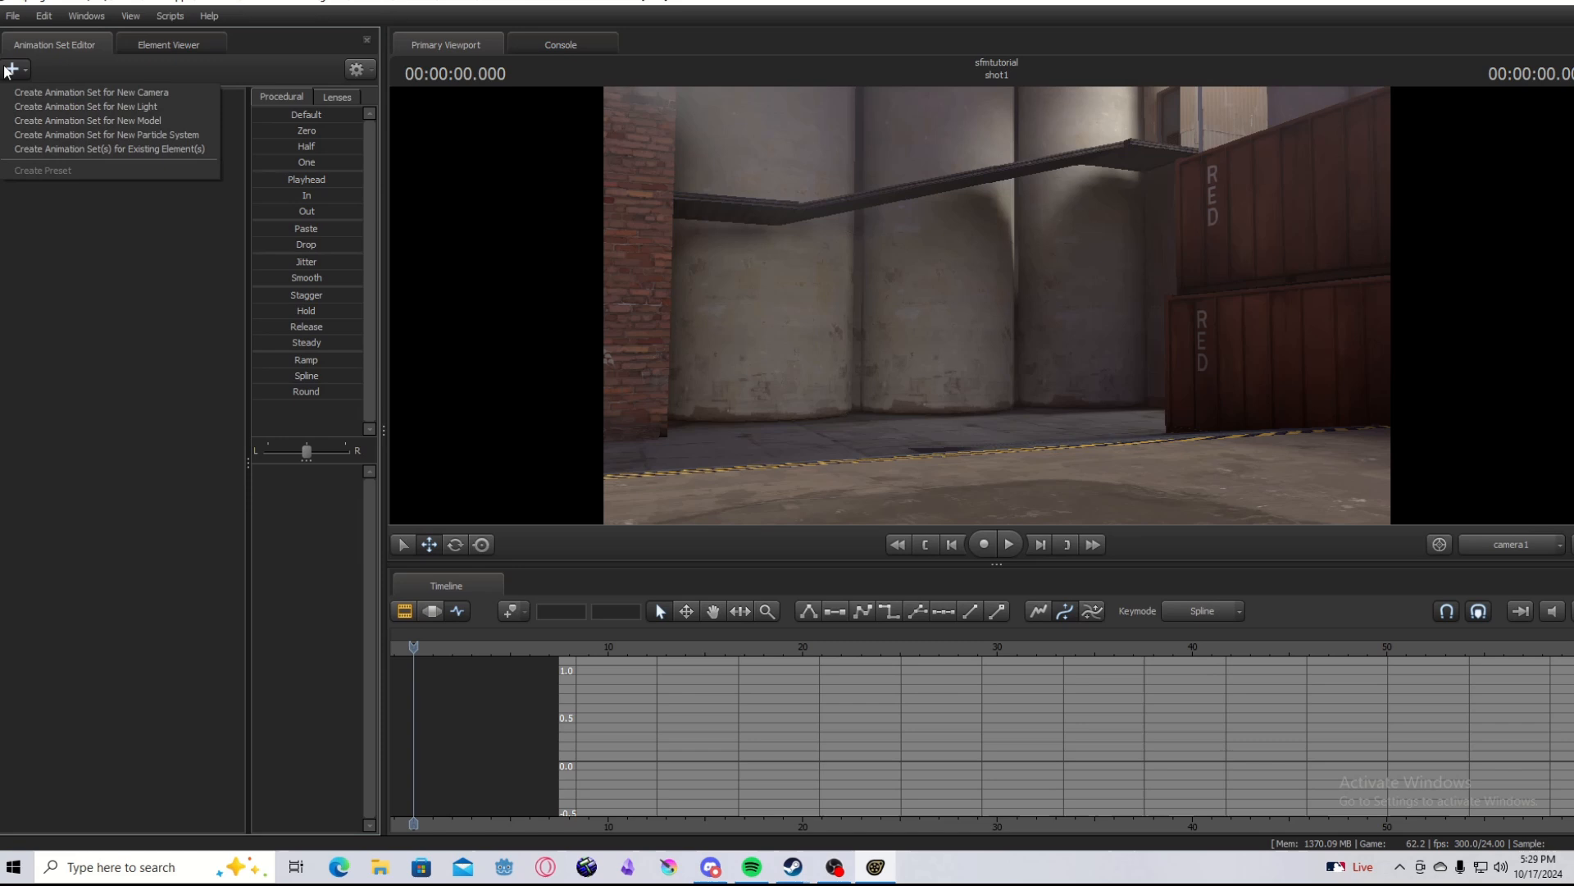
pyautogui.click(70, 121)
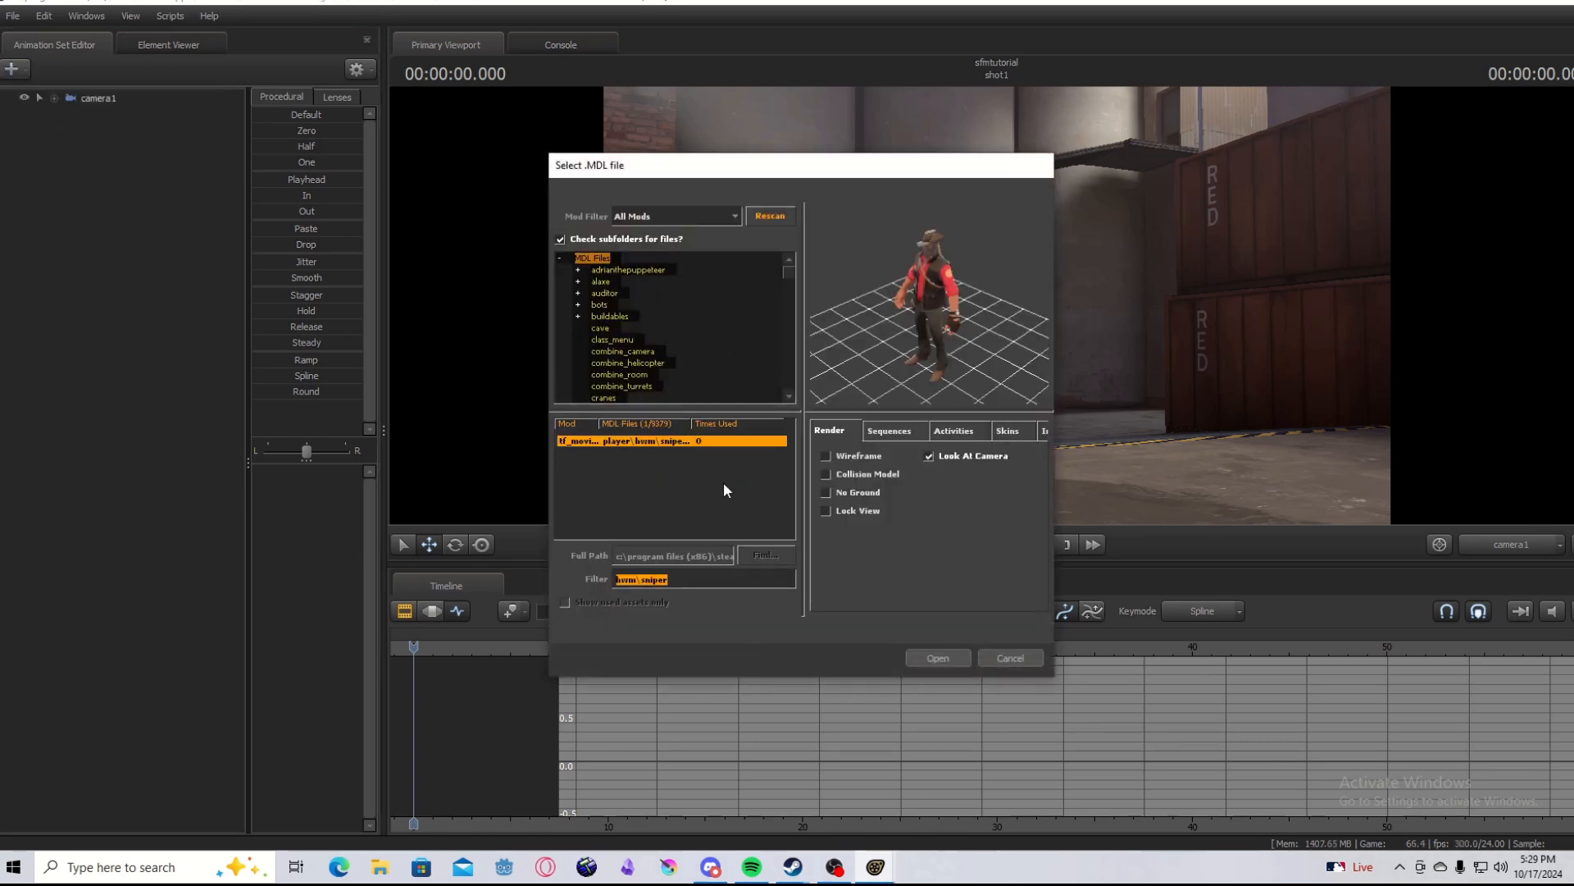
pyautogui.click(925, 656)
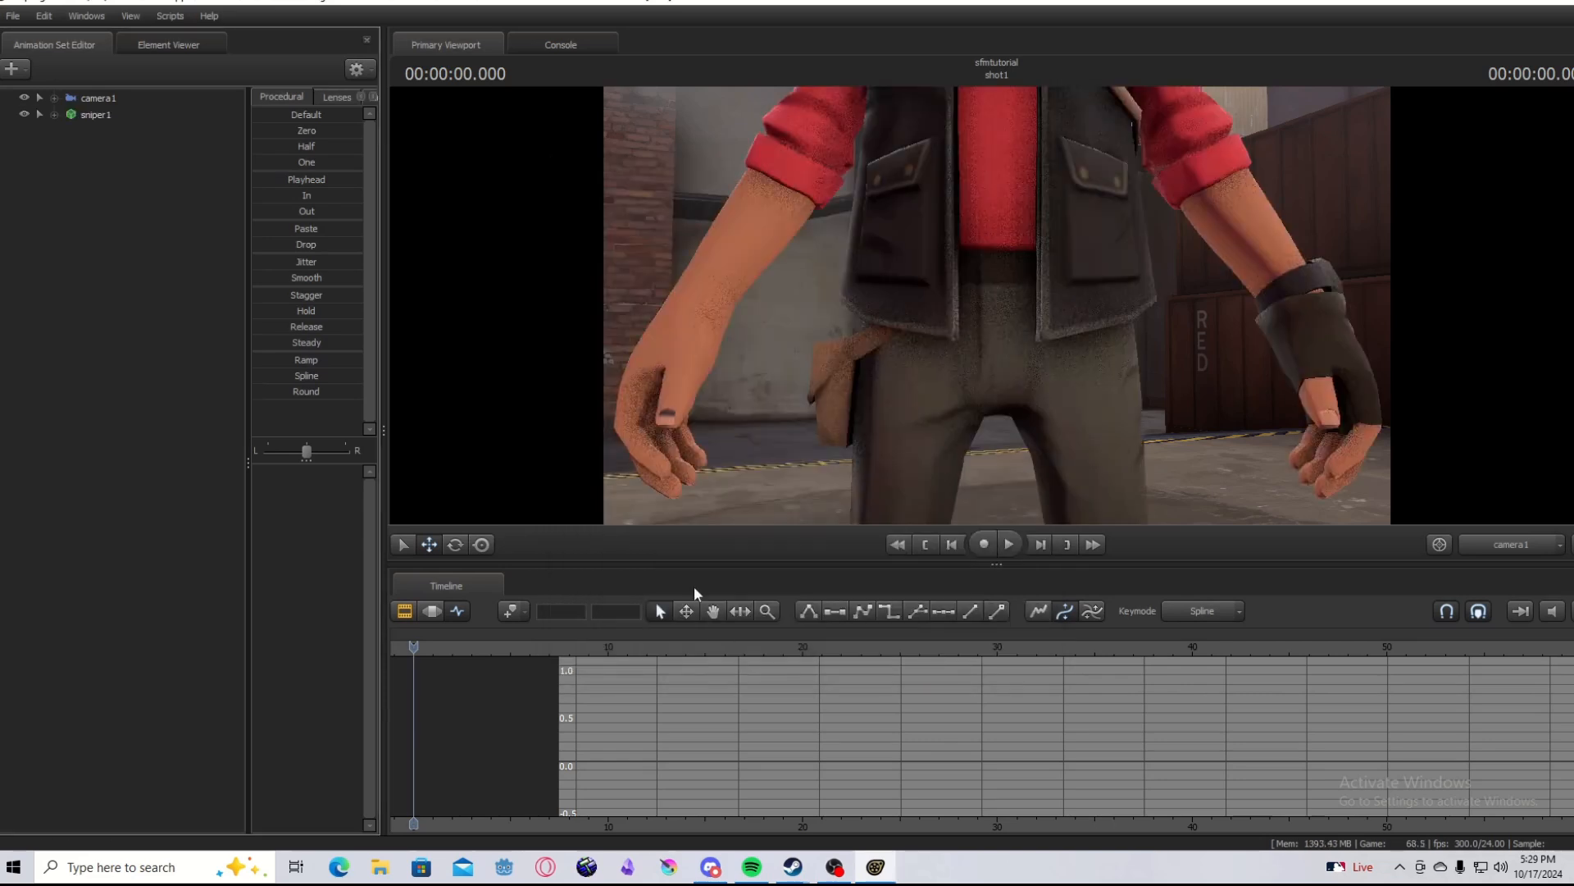
# Switch the viewport to the work camera and pull back to frame the whole sniper
pyautogui.click(1514, 547)
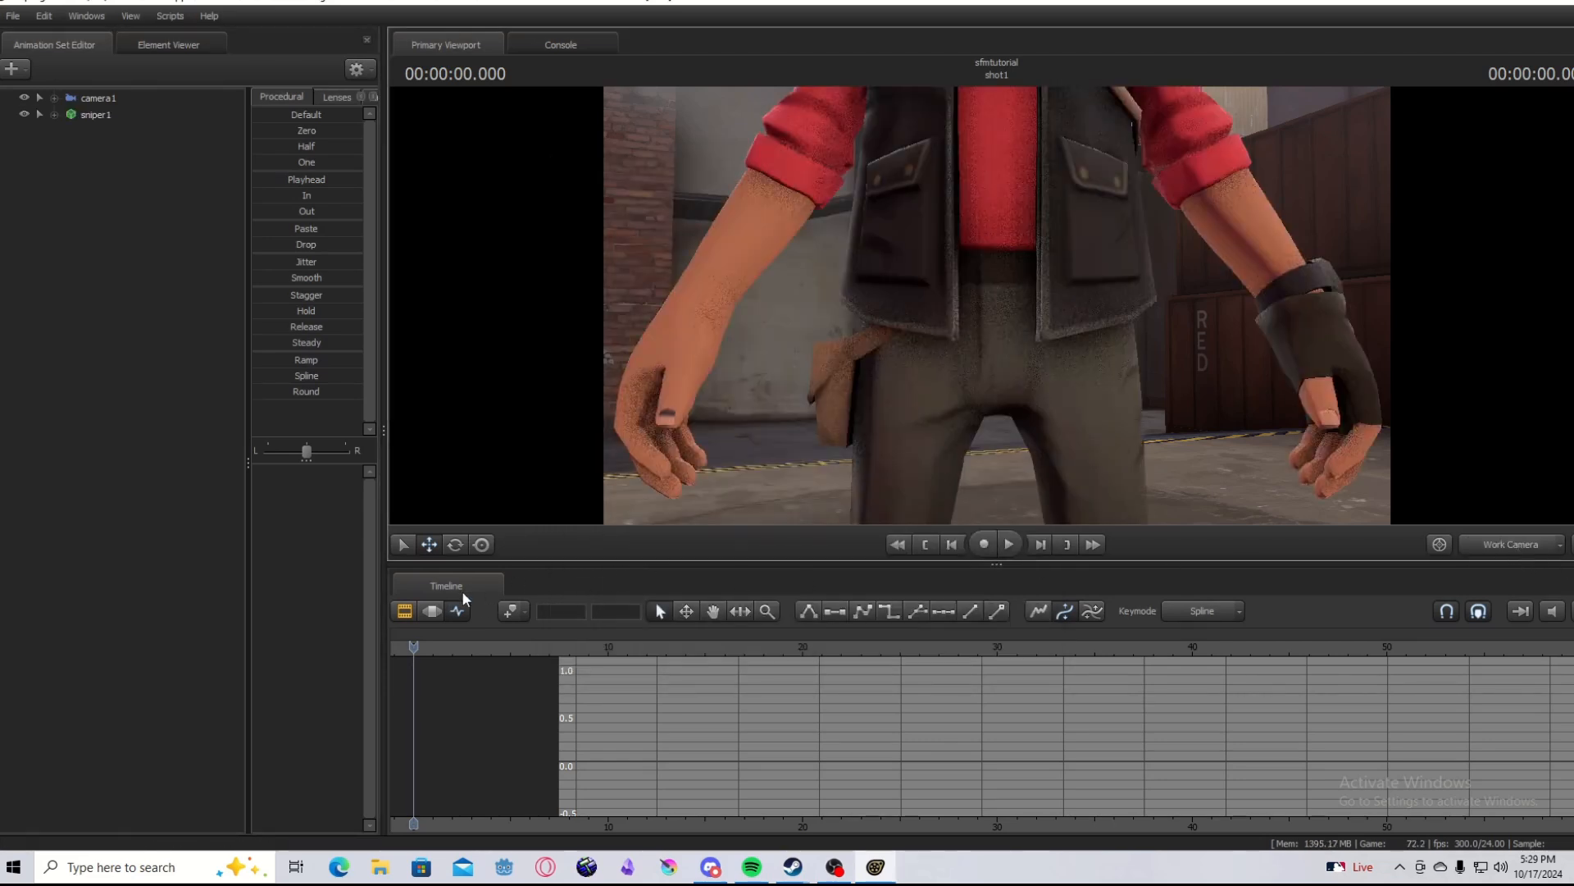
pyautogui.moveTo(1200, 293); pyautogui.dragTo(1165, 325)
pyautogui.press('s')
pyautogui.moveTo(997, 306); pyautogui.dragTo(984, 378)
# Select the sniper's rootTransform and use it to reposition and turn the whole model in front of the scene camera
pyautogui.press('ctrl')
pyautogui.click(934, 397)
pyautogui.press('w')
pyautogui.press('s')
pyautogui.moveTo(1043, 312); pyautogui.dragTo(1005, 301)
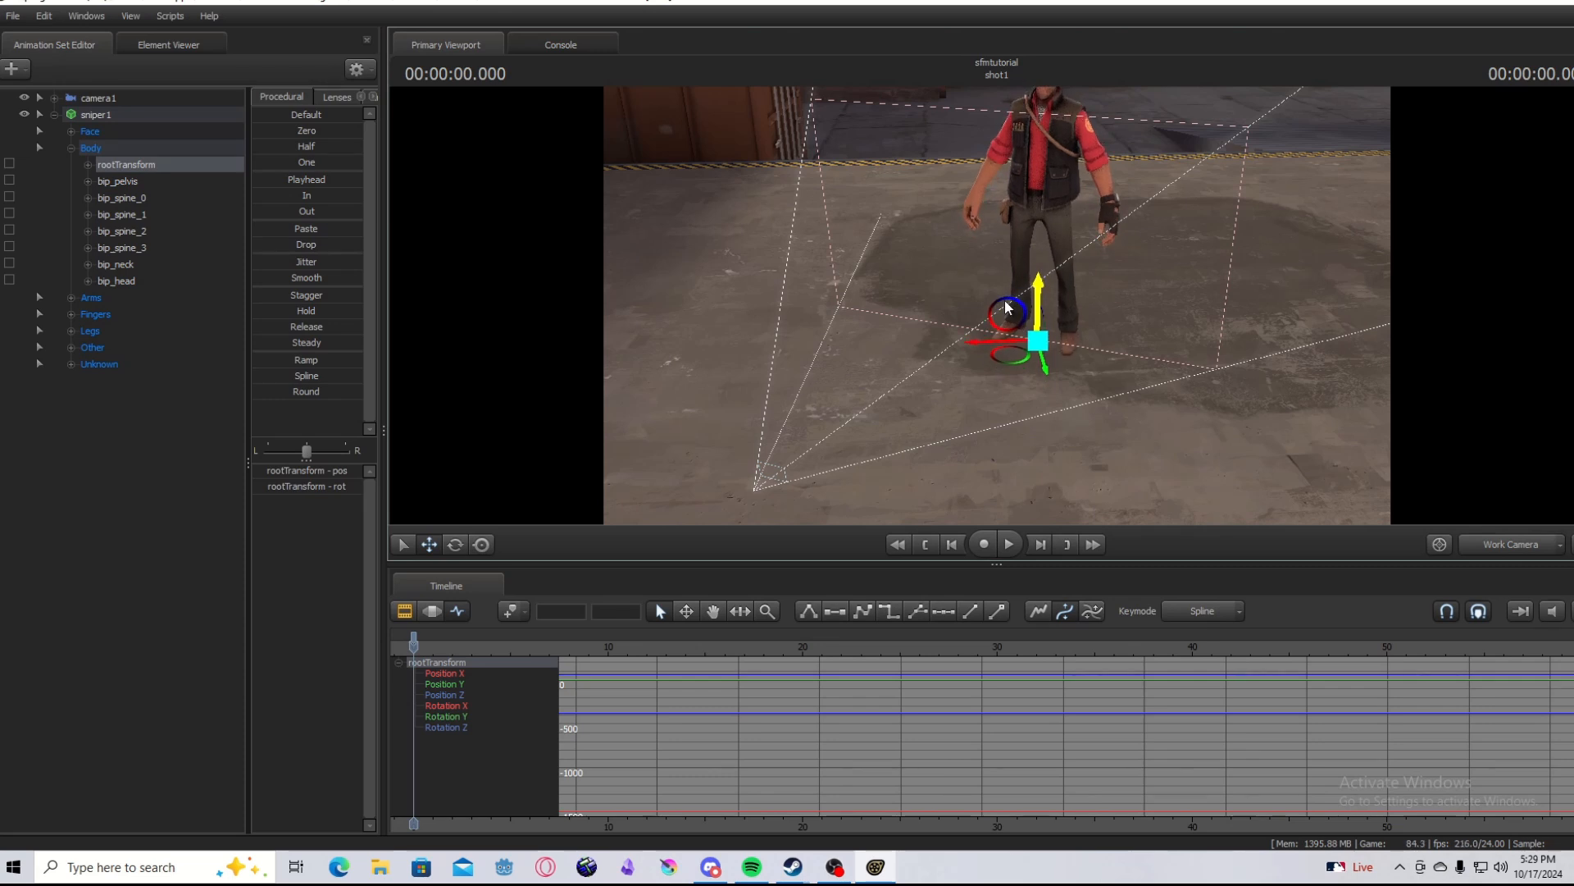
pyautogui.moveTo(1019, 365)
pyautogui.mouseDown()
pyautogui.moveTo(1035, 408)
pyautogui.moveTo(1041, 360)
pyautogui.mouseUp()
pyautogui.press('e')
pyautogui.moveTo(1097, 481); pyautogui.dragTo(1074, 488)
pyautogui.moveTo(1074, 489); pyautogui.dragTo(1181, 459)
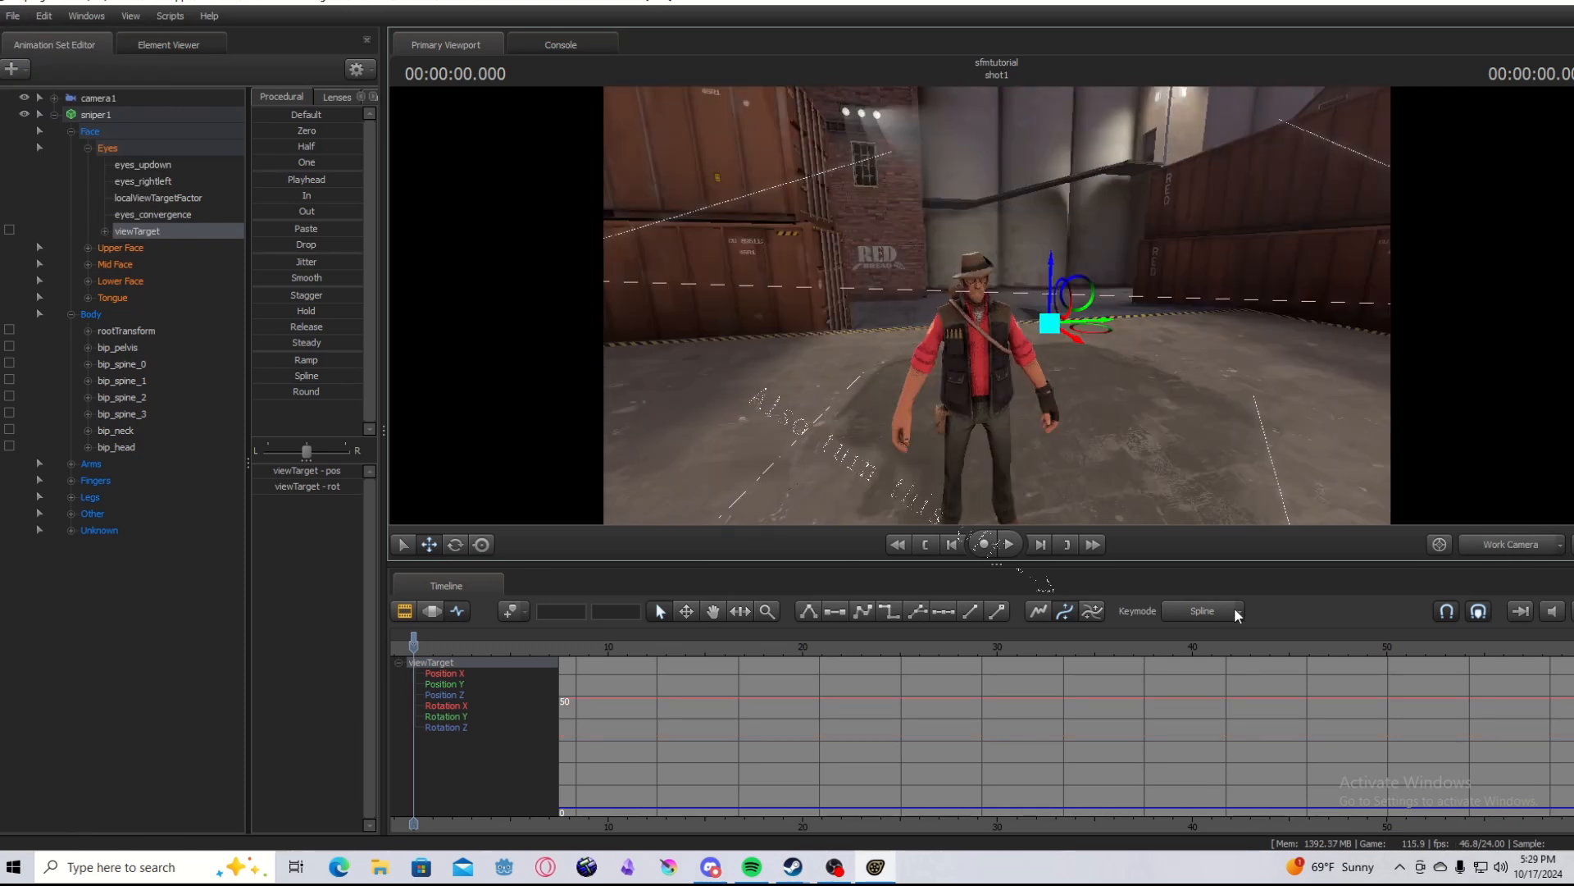
# Set the graph editor's keymode to Stepped and select all of the sniper model's controls there
pyautogui.click(1238, 612)
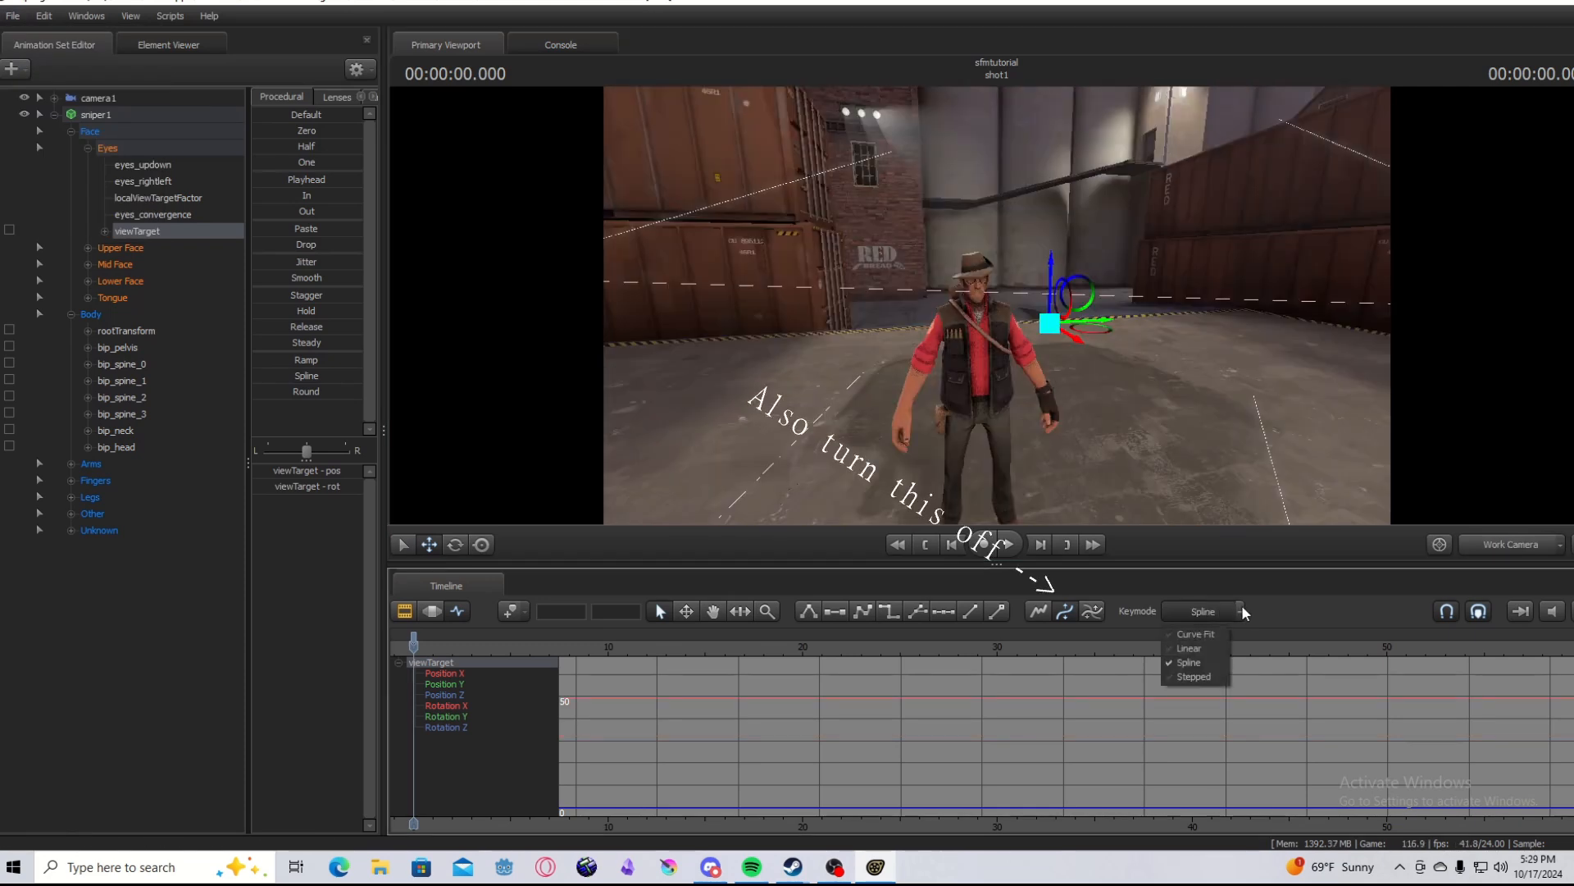
pyautogui.click(1189, 677)
pyautogui.click(410, 615)
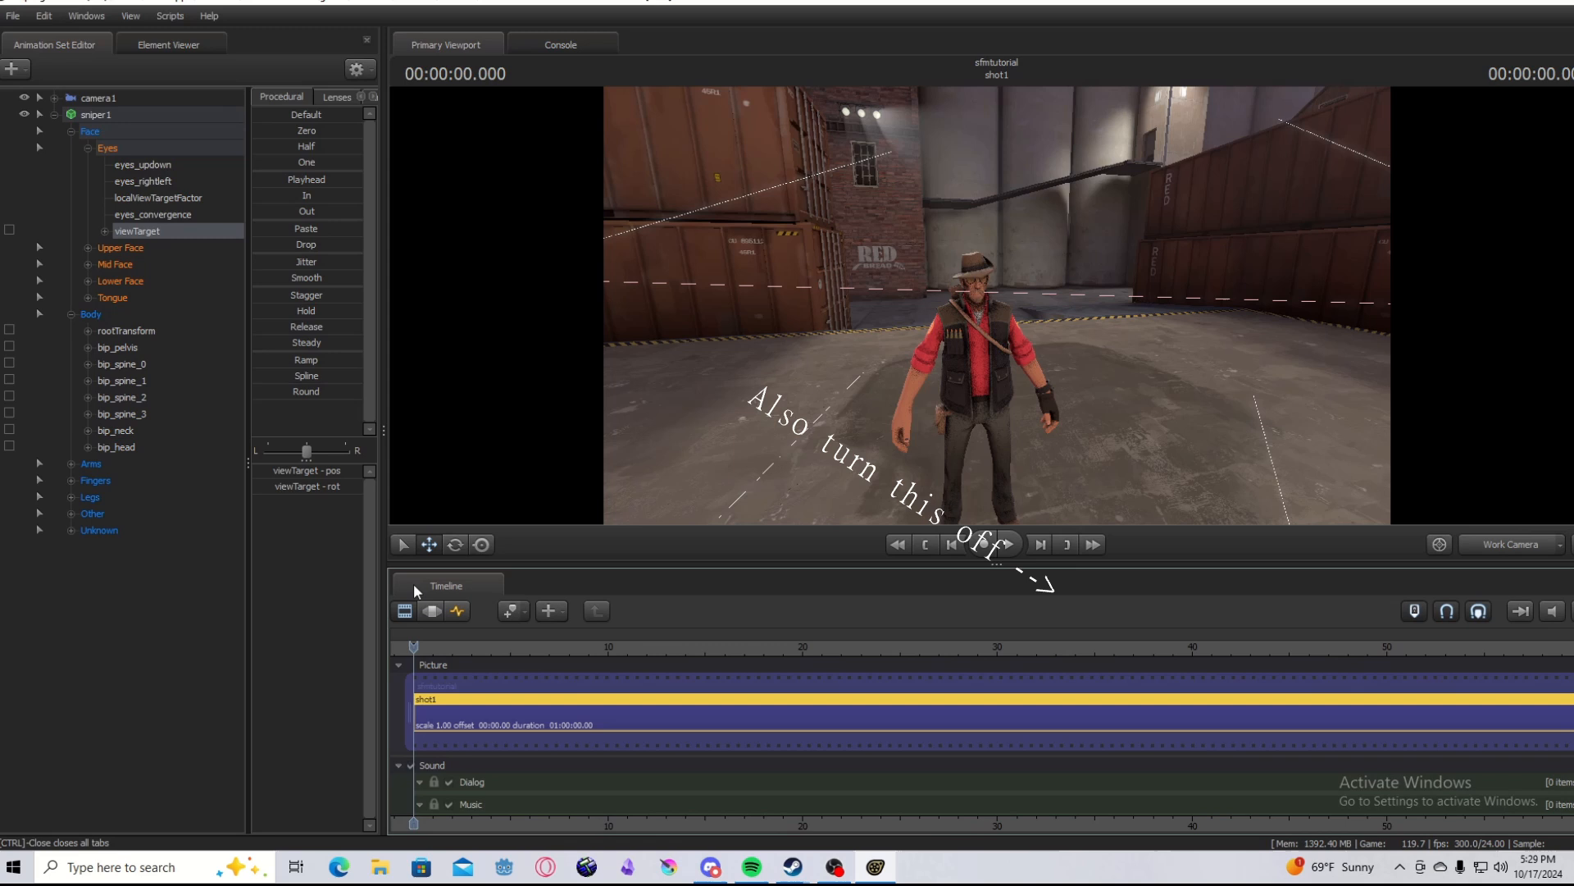
pyautogui.click(460, 613)
pyautogui.click(71, 132)
pyautogui.click(100, 116)
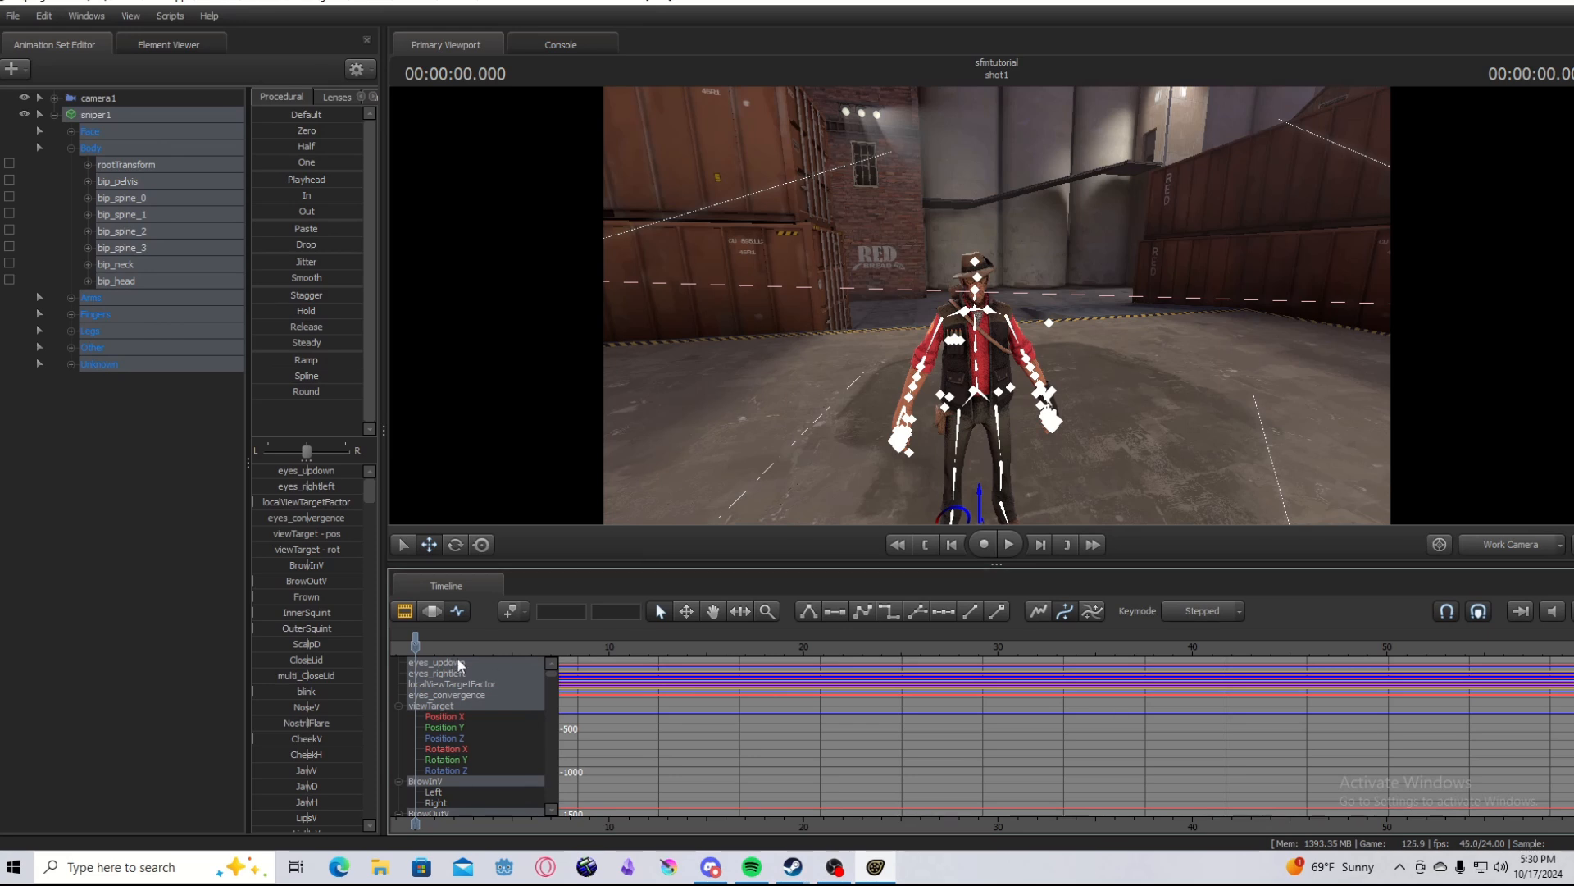
# Rotate the sniper's right upper arm in towards the body and adjust the right lower arm
pyautogui.moveTo(1191, 312)
pyautogui.mouseDown()
pyautogui.moveTo(1262, 315)
pyautogui.moveTo(1189, 361)
pyautogui.moveTo(1197, 320)
pyautogui.moveTo(1156, 308)
pyautogui.moveTo(1185, 296)
pyautogui.mouseUp()
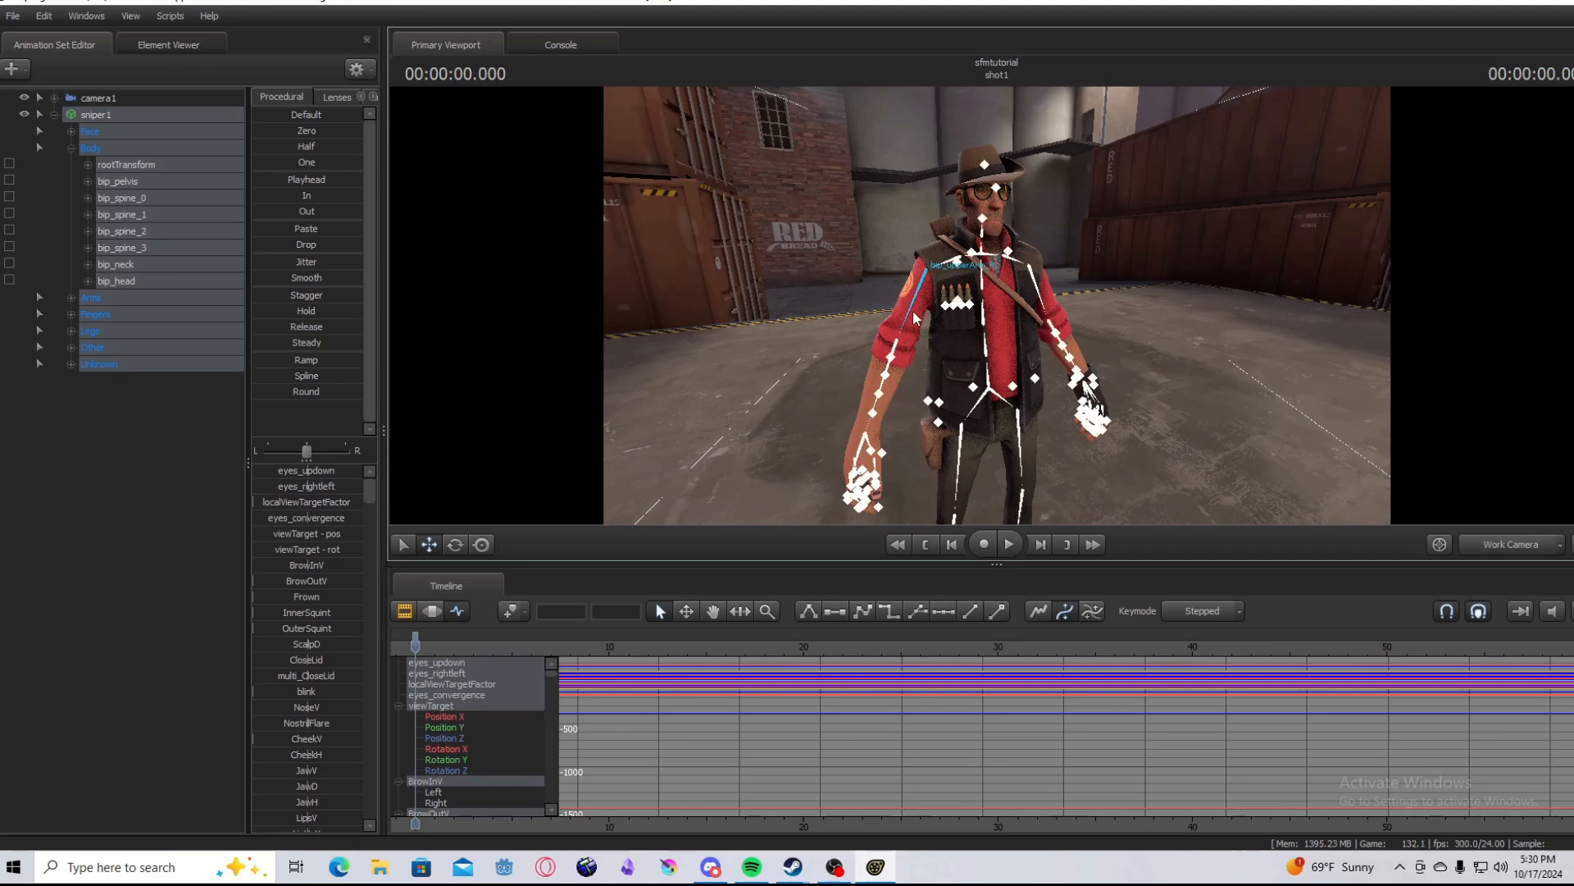
pyautogui.click(916, 316)
pyautogui.press('e')
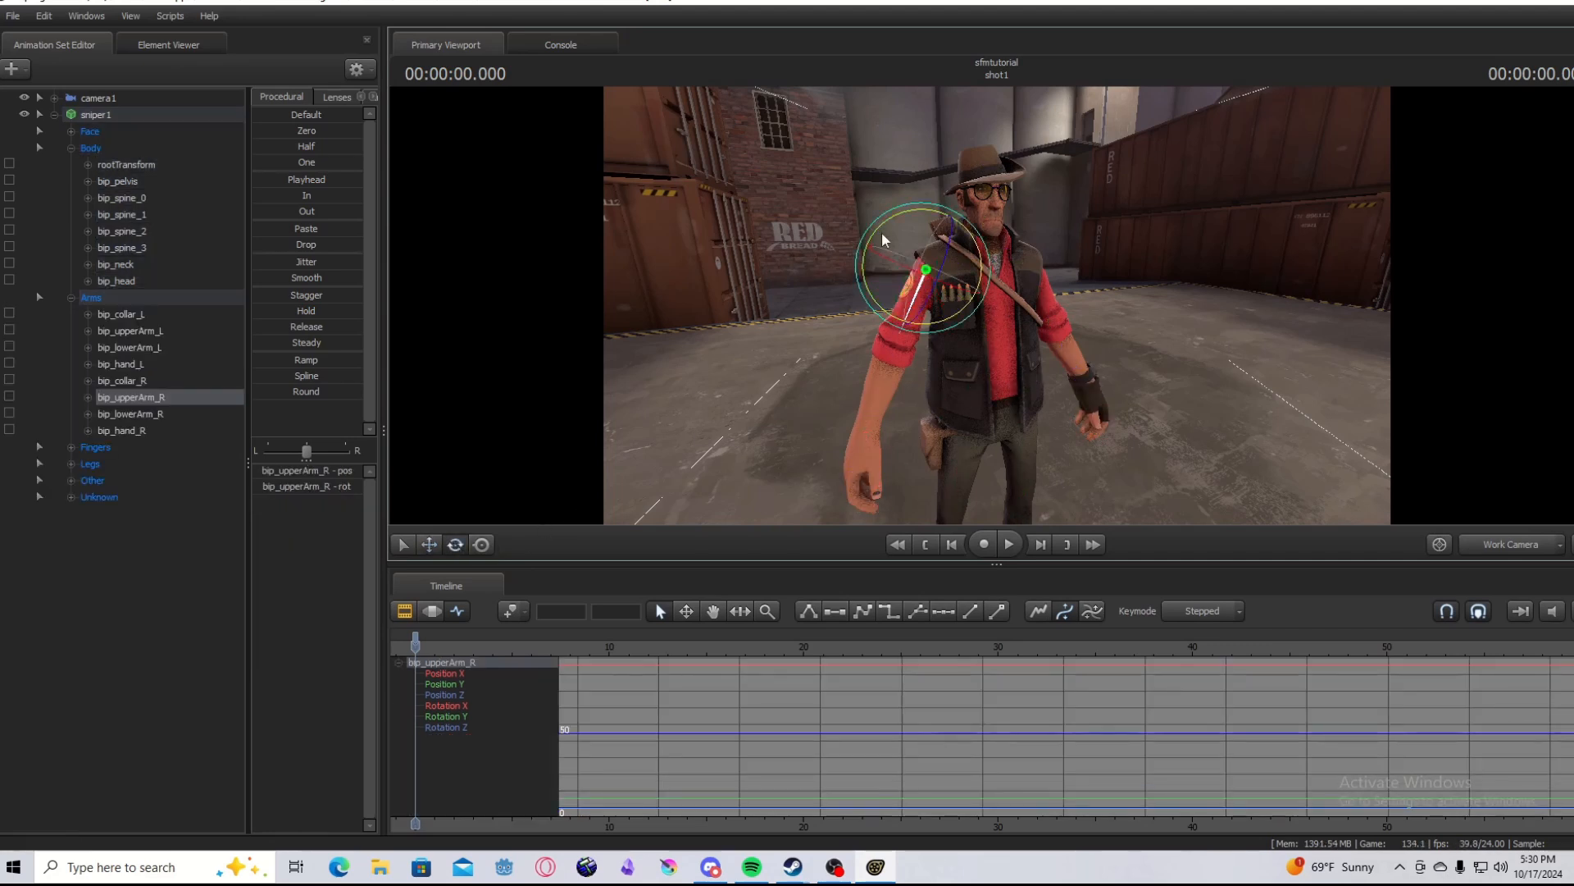
pyautogui.moveTo(883, 240); pyautogui.dragTo(880, 239)
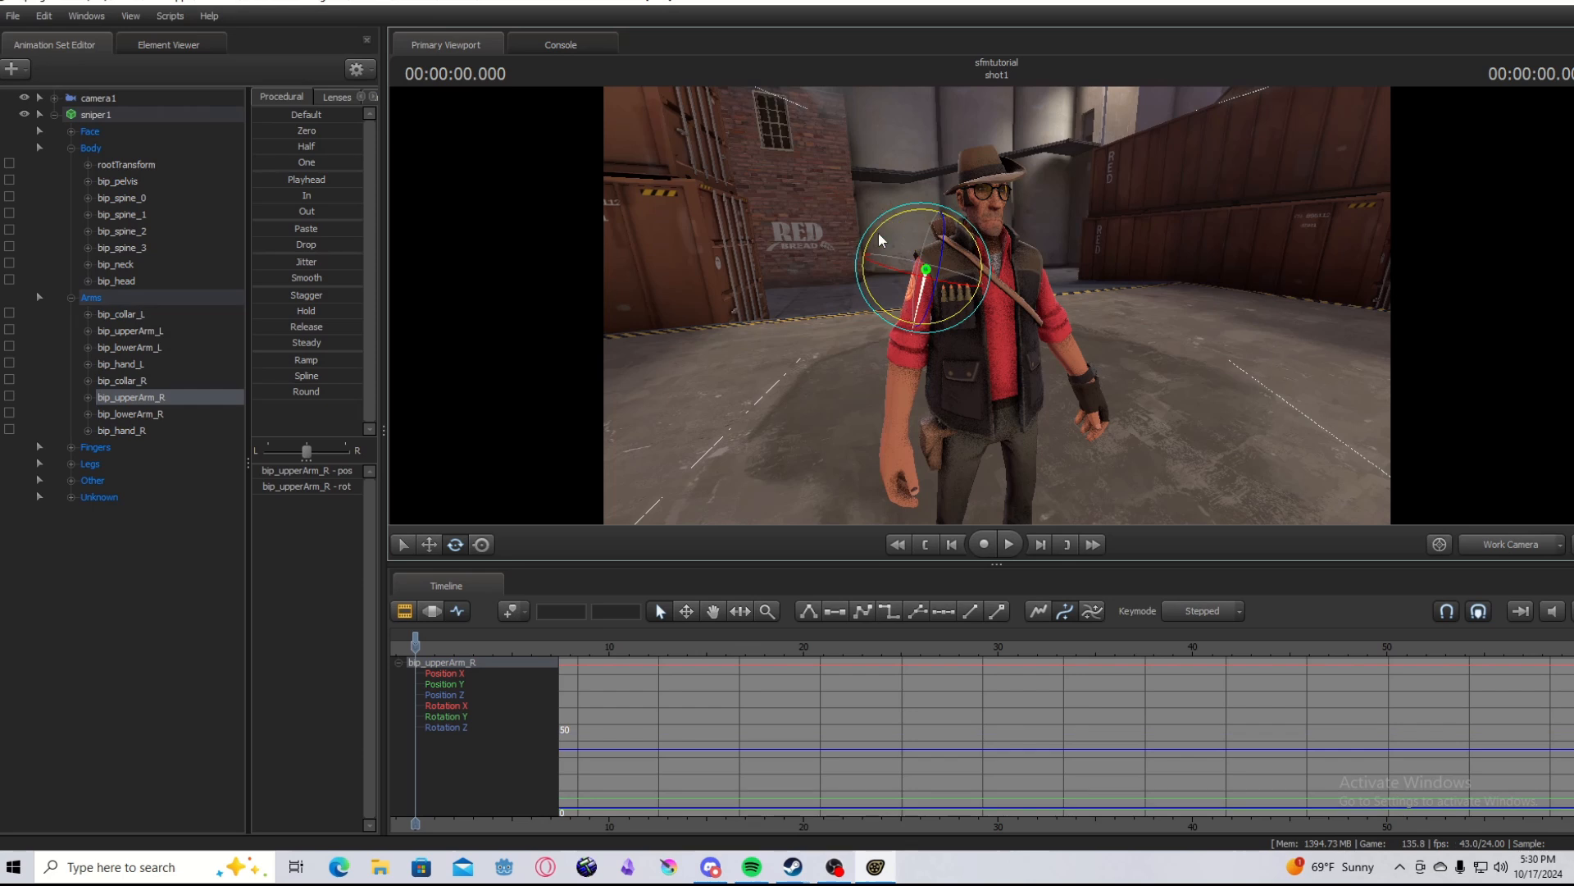
pyautogui.click(931, 340)
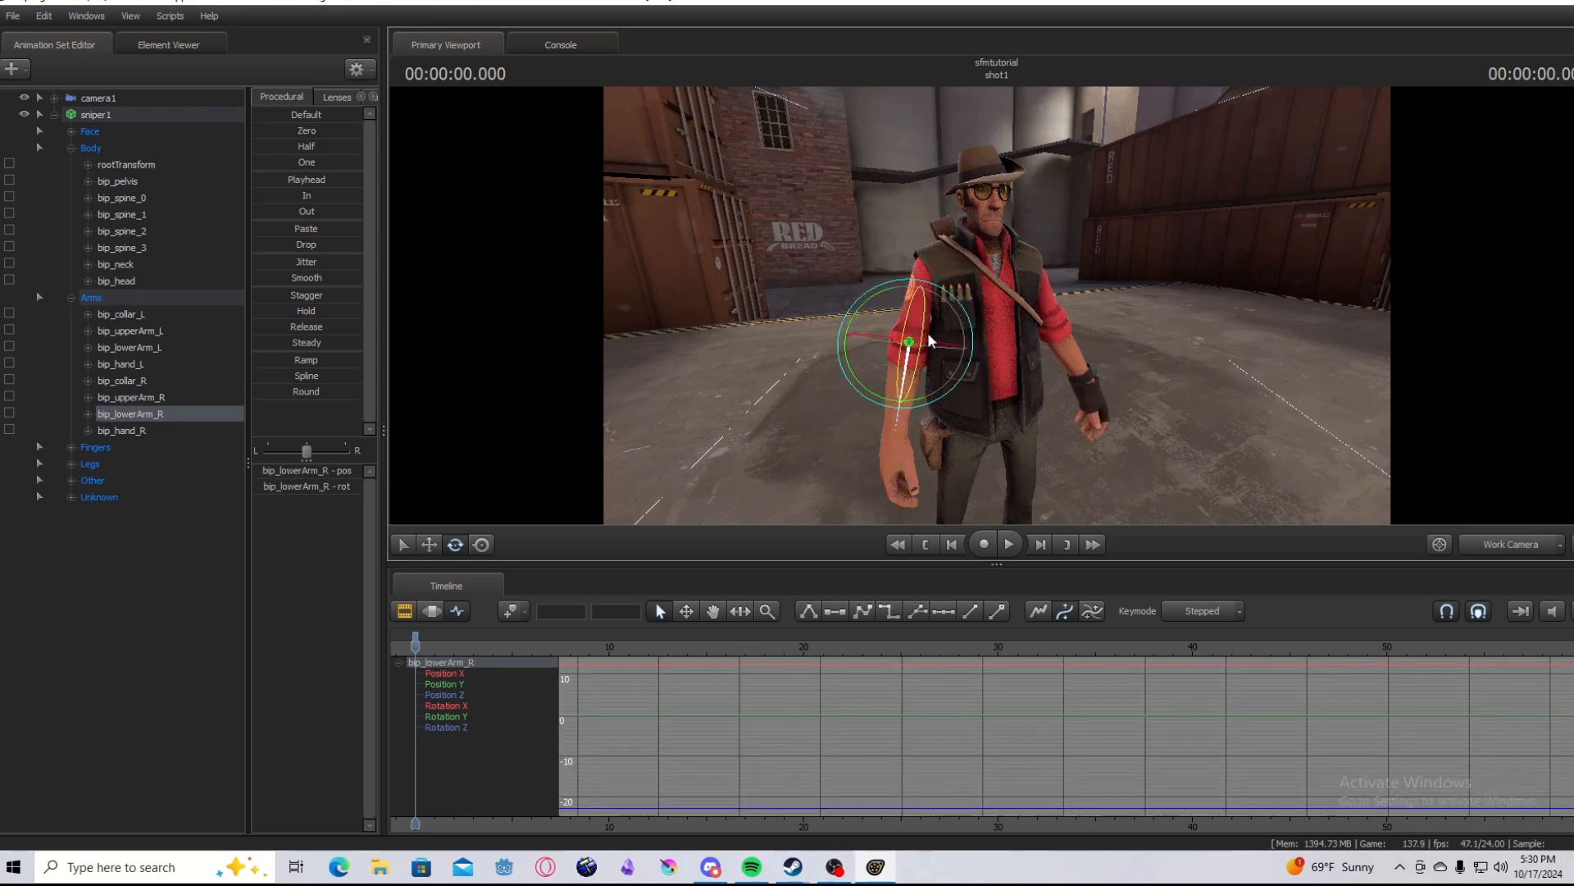
pyautogui.moveTo(931, 340); pyautogui.dragTo(932, 310)
# Rotate the sniper's left arm down towards the body and refine the right upper arm's rotation
pyautogui.keyDown('ctrl'); pyautogui.click(918, 304); pyautogui.keyUp('ctrl')
pyautogui.keyDown('ctrl'); pyautogui.click(948, 246); pyautogui.keyUp('ctrl')
pyautogui.keyDown('ctrl'); pyautogui.click(1074, 357); pyautogui.keyUp('ctrl')
pyautogui.keyDown('ctrl'); pyautogui.click(1054, 300); pyautogui.keyUp('ctrl')
pyautogui.moveTo(1058, 296); pyautogui.dragTo(1048, 307)
pyautogui.keyDown('ctrl'); pyautogui.click(920, 295); pyautogui.keyUp('ctrl')
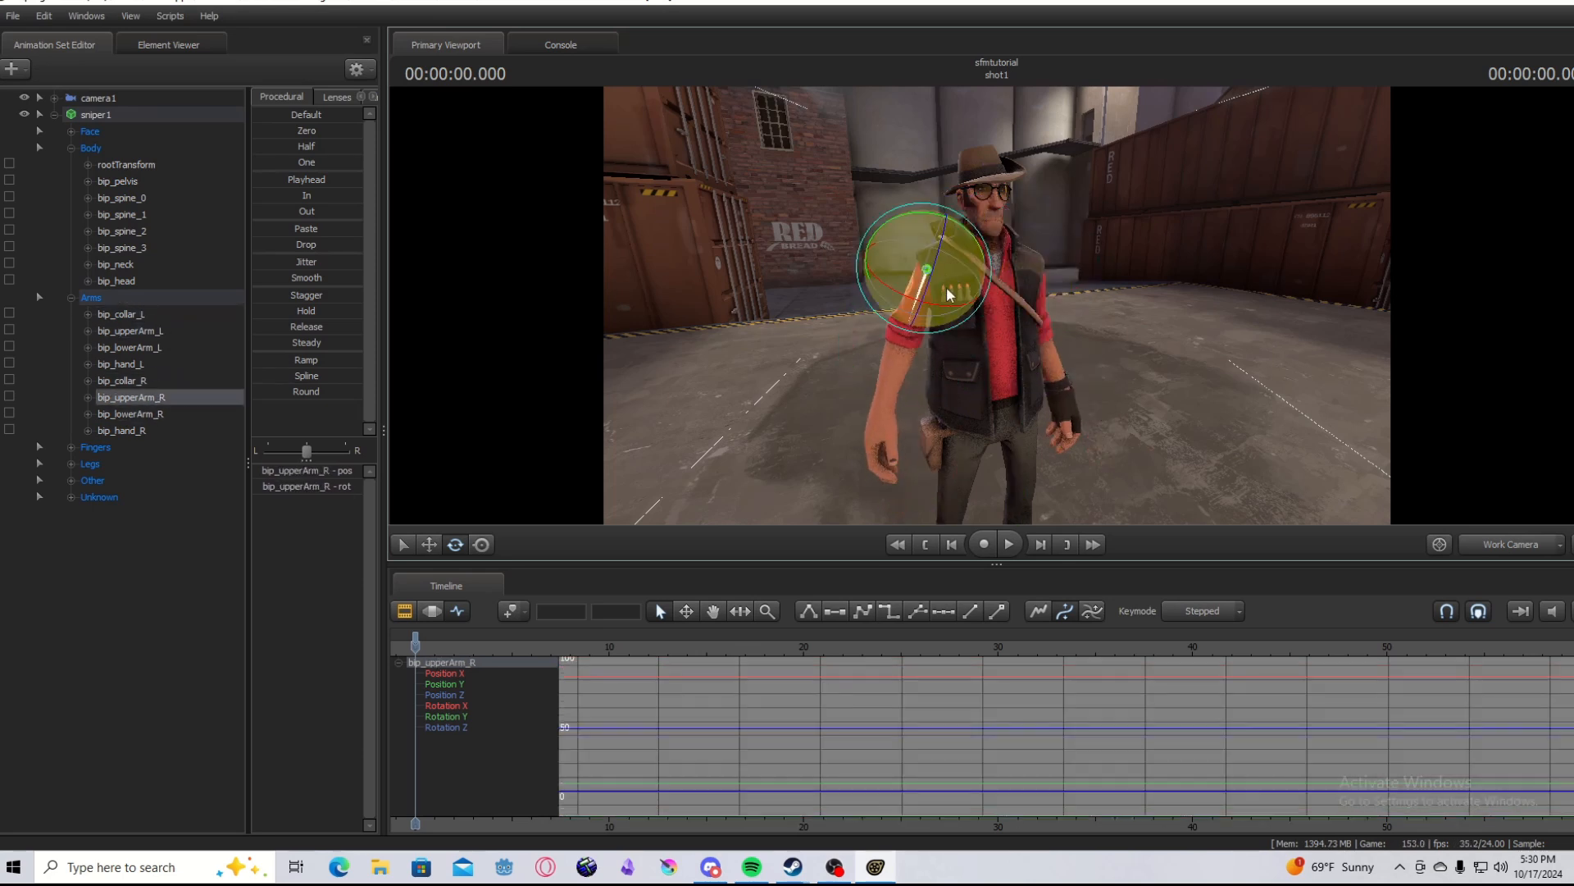
# Refine the pose of the sniper's upper body and arms, checking it through the scene camera
pyautogui.keyDown('ctrl'); pyautogui.click(1003, 287); pyautogui.keyUp('ctrl')
pyautogui.keyDown('ctrl'); pyautogui.click(889, 276); pyautogui.keyUp('ctrl')
pyautogui.keyDown('alt'); pyautogui.moveTo(1148, 328); pyautogui.dragTo(1013, 299); pyautogui.keyUp('alt')
pyautogui.keyDown('ctrl'); pyautogui.click(1033, 283); pyautogui.keyUp('ctrl')
pyautogui.click(1491, 551)
pyautogui.click(1490, 551)
pyautogui.keyDown('ctrl'); pyautogui.click(1036, 327); pyautogui.keyUp('ctrl')
pyautogui.keyDown('ctrl'); pyautogui.click(946, 264); pyautogui.keyUp('ctrl')
# Move the viewTarget in the sniper's Eyes group to redirect the gaze
pyautogui.click(72, 132)
pyautogui.click(88, 148)
pyautogui.click(137, 231)
pyautogui.click(429, 545)
pyautogui.moveTo(897, 253); pyautogui.dragTo(1148, 305)
# Rotate the sniper's upper-body bones to refine the pose, ending with the right collar bone selected
pyautogui.click(455, 544)
pyautogui.keyDown('ctrl'); pyautogui.click(1044, 324); pyautogui.keyUp('ctrl')
pyautogui.keyDown('ctrl'); pyautogui.click(886, 344); pyautogui.keyUp('ctrl')
pyautogui.moveTo(1012, 288); pyautogui.dragTo(1073, 264)
pyautogui.keyDown('ctrl'); pyautogui.click(911, 275); pyautogui.keyUp('ctrl')
pyautogui.press('w')
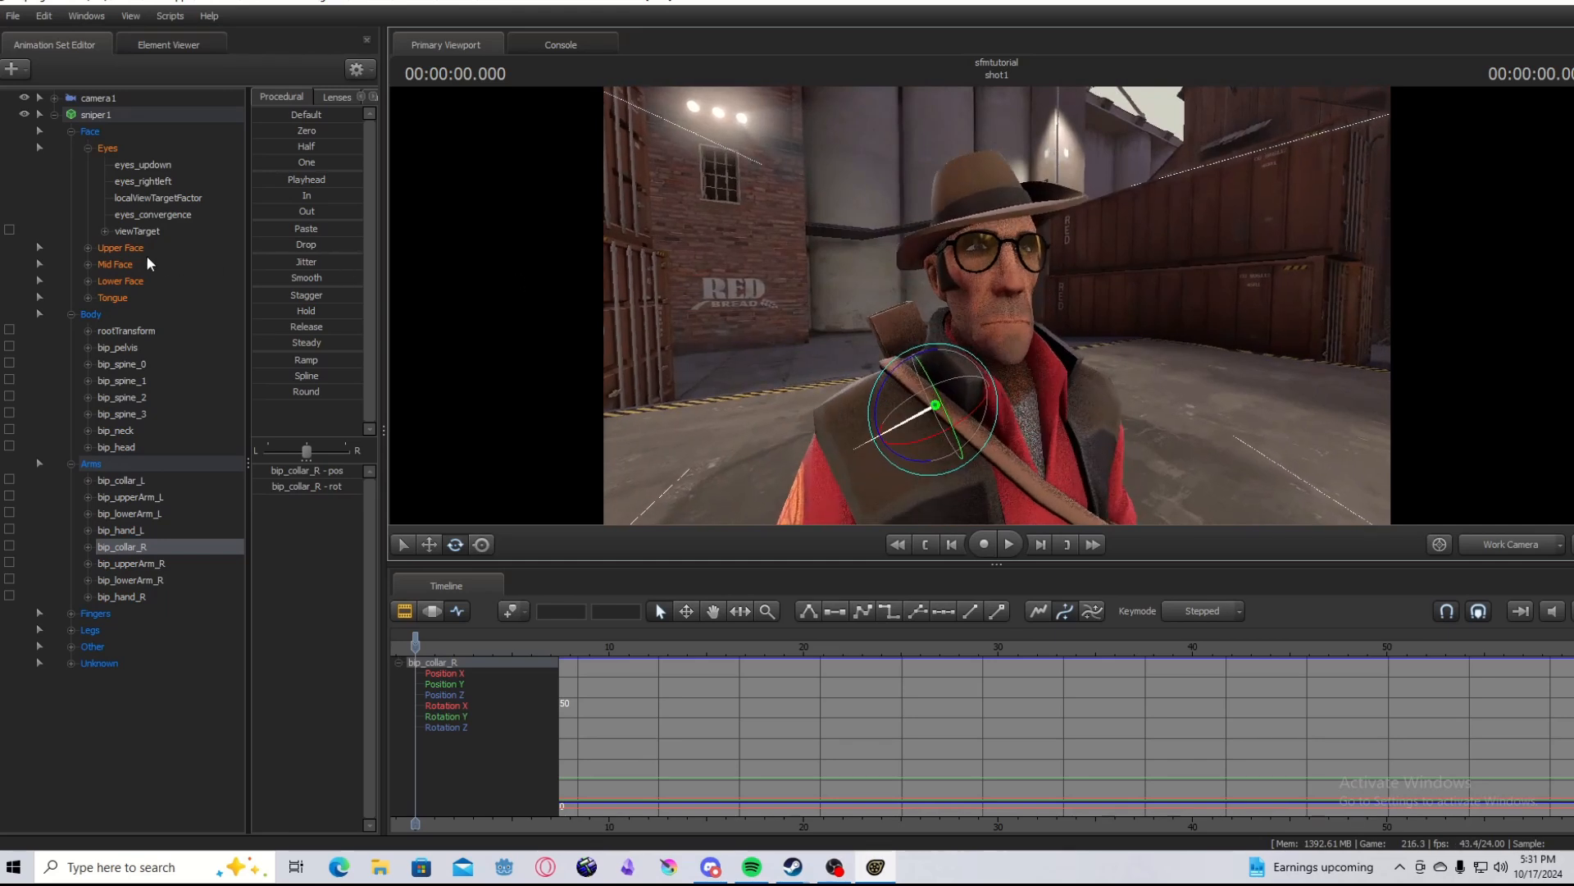
# Collapse the Body and Arms groups and examine the sliders of the Eyes, Upper Face, Mid Face, Lower Face and Tongue groups
pyautogui.click(71, 314)
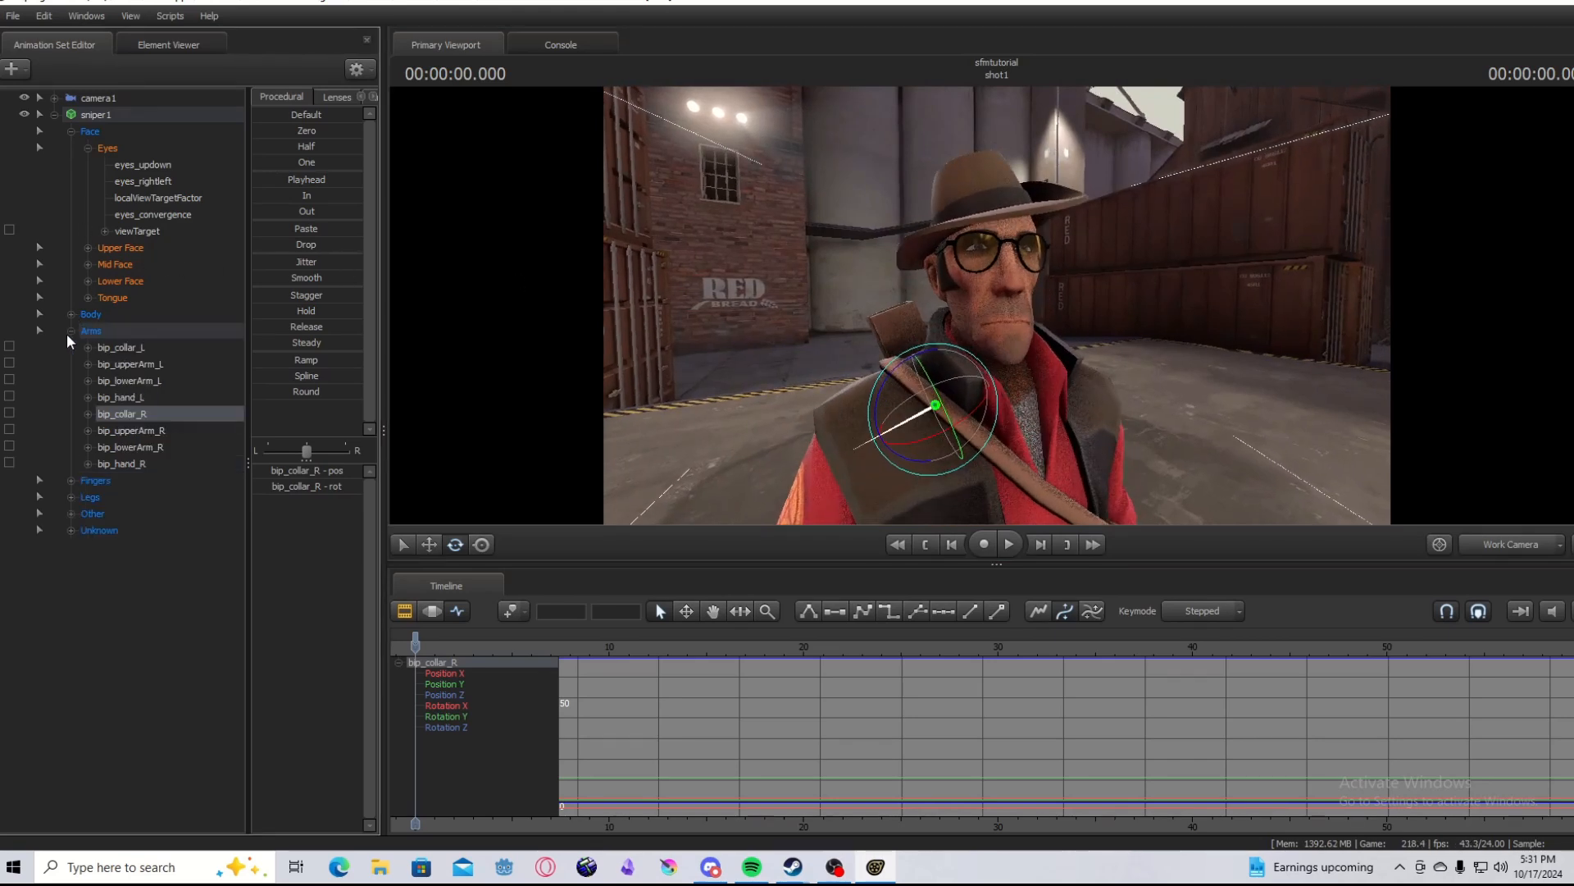
pyautogui.click(72, 331)
pyautogui.click(118, 150)
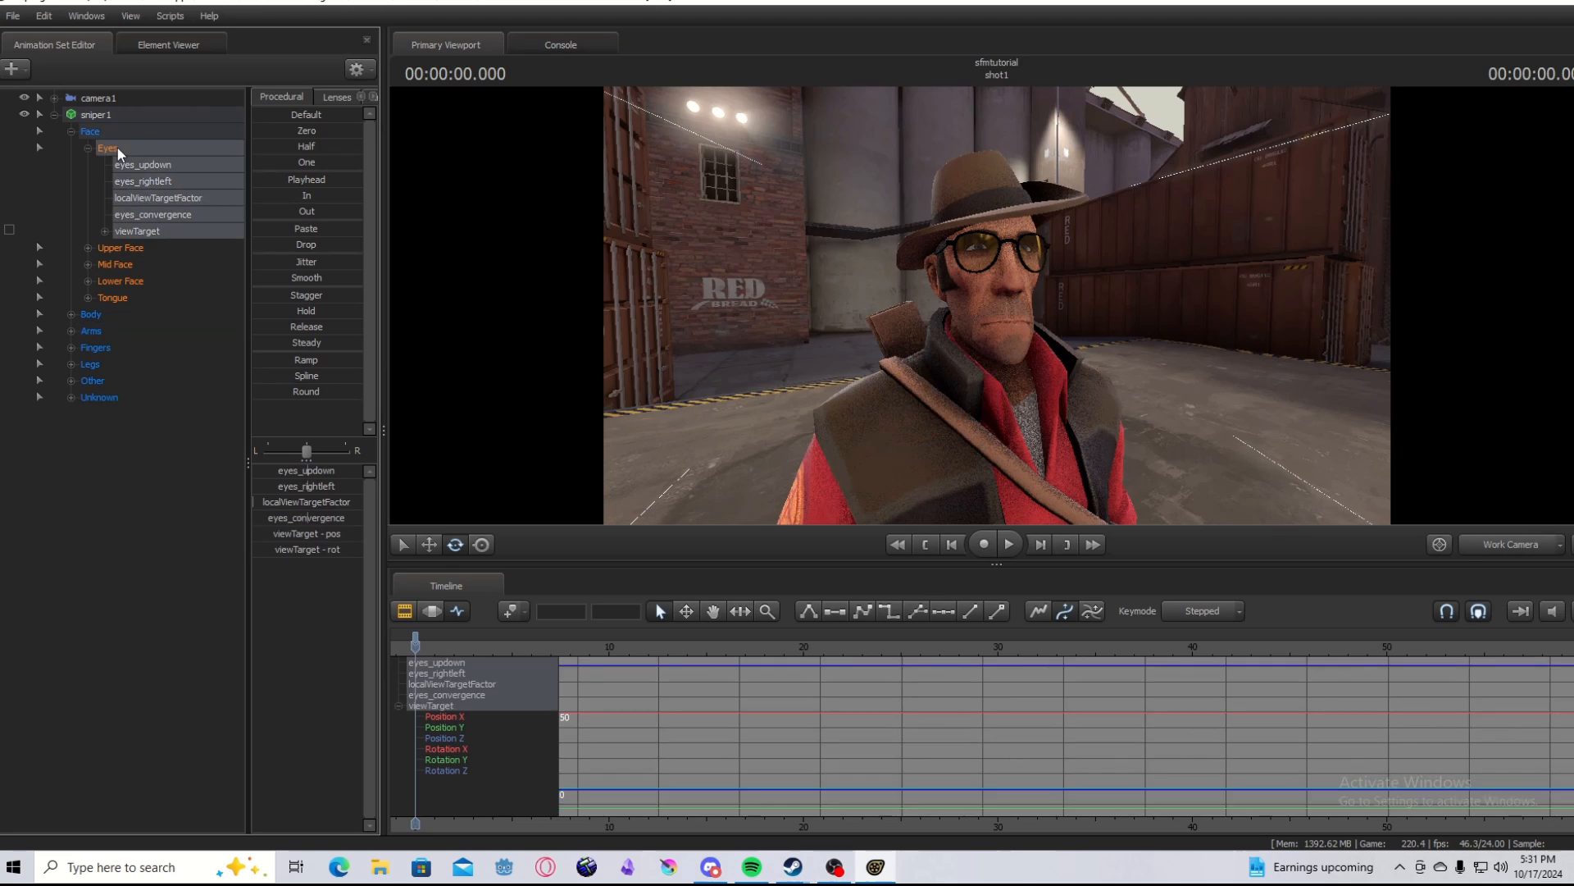
pyautogui.click(136, 252)
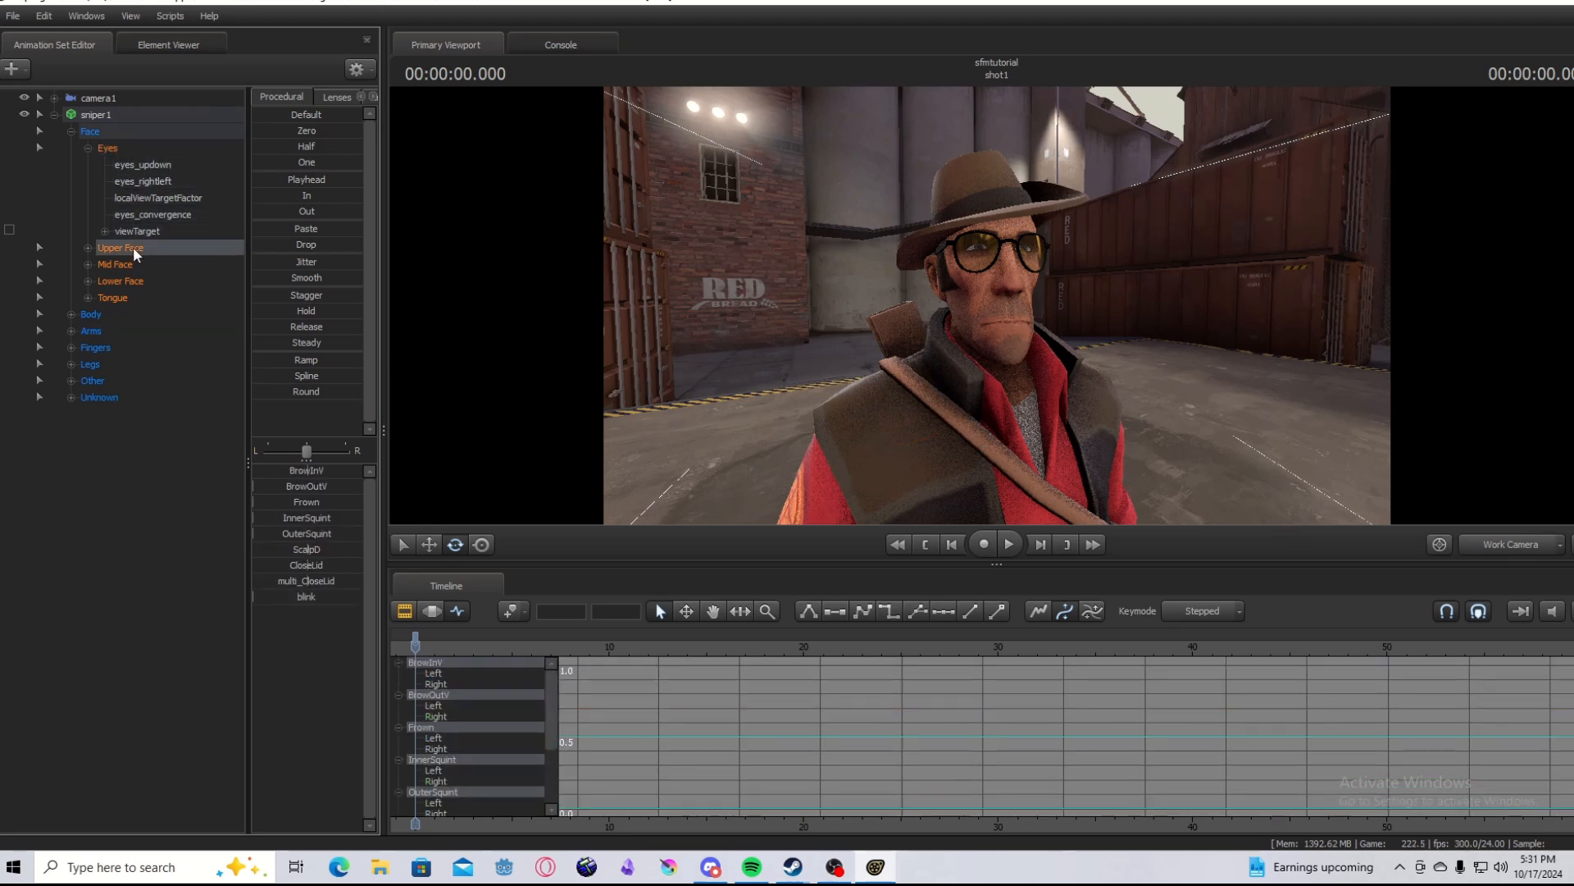
pyautogui.click(192, 266)
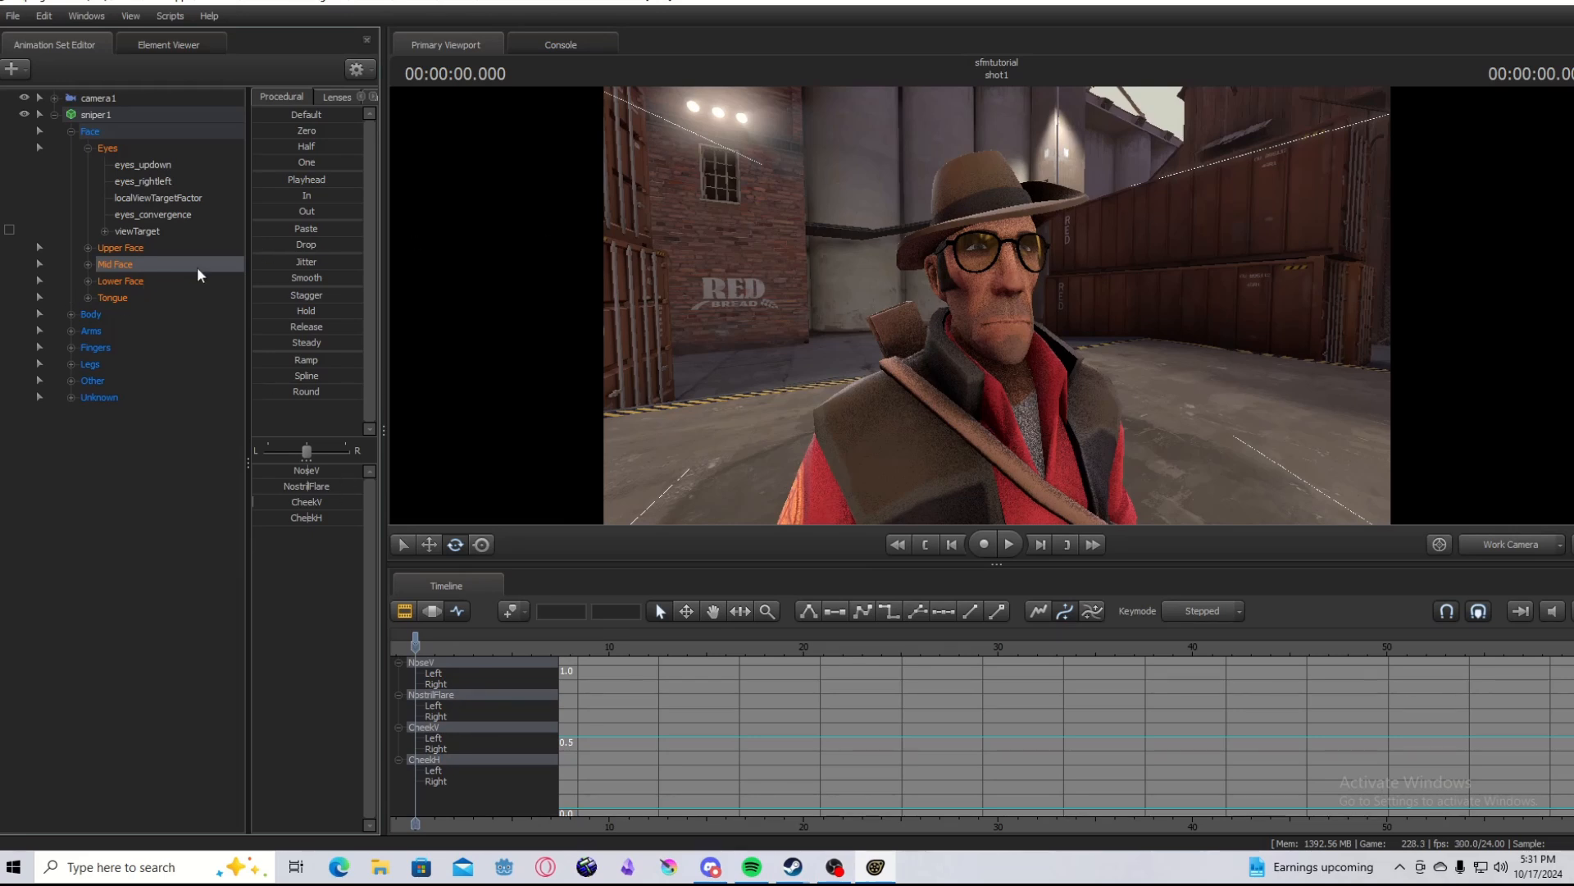
pyautogui.click(159, 284)
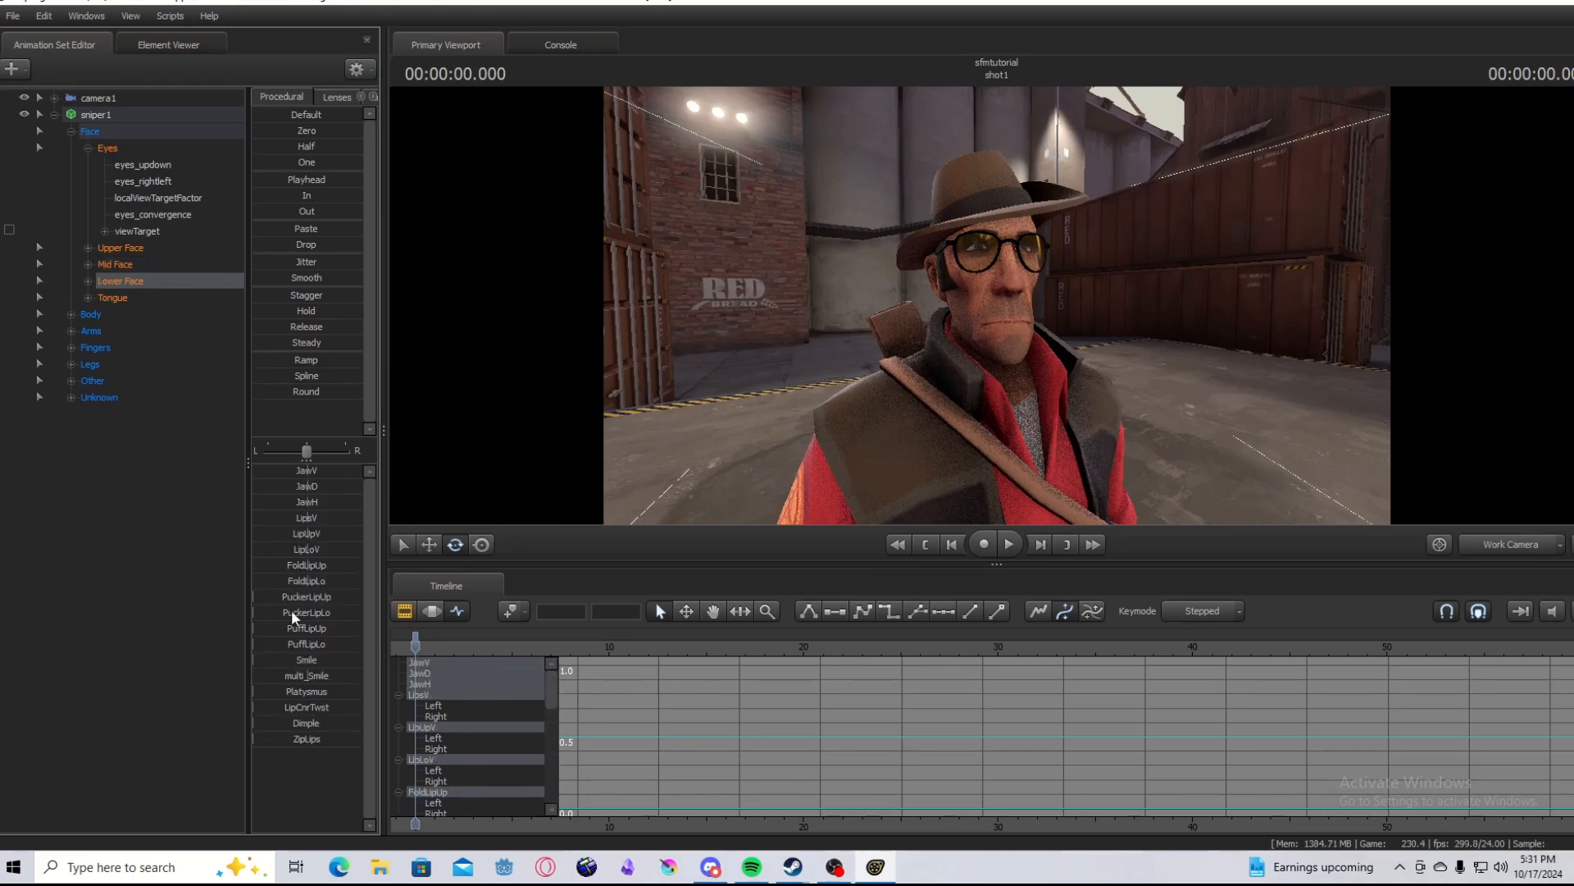
pyautogui.click(130, 299)
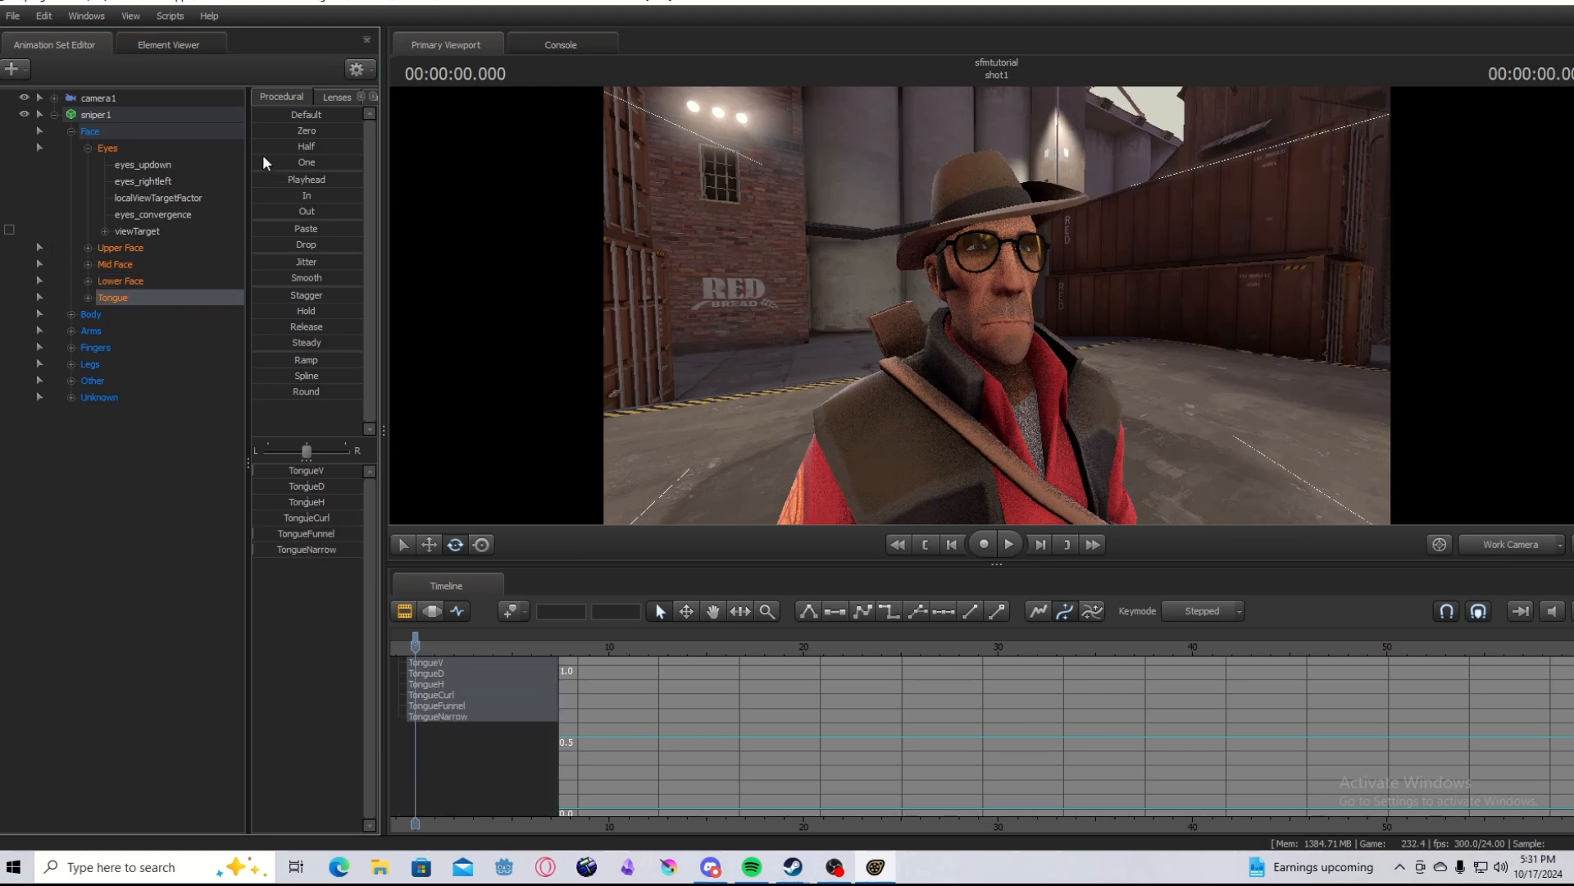
# Shape the sniper's expression with the BrowInV, BrowOutV, Frown and InnerSquint sliders plus the Mid Face and Lower Face sliders
pyautogui.click(127, 250)
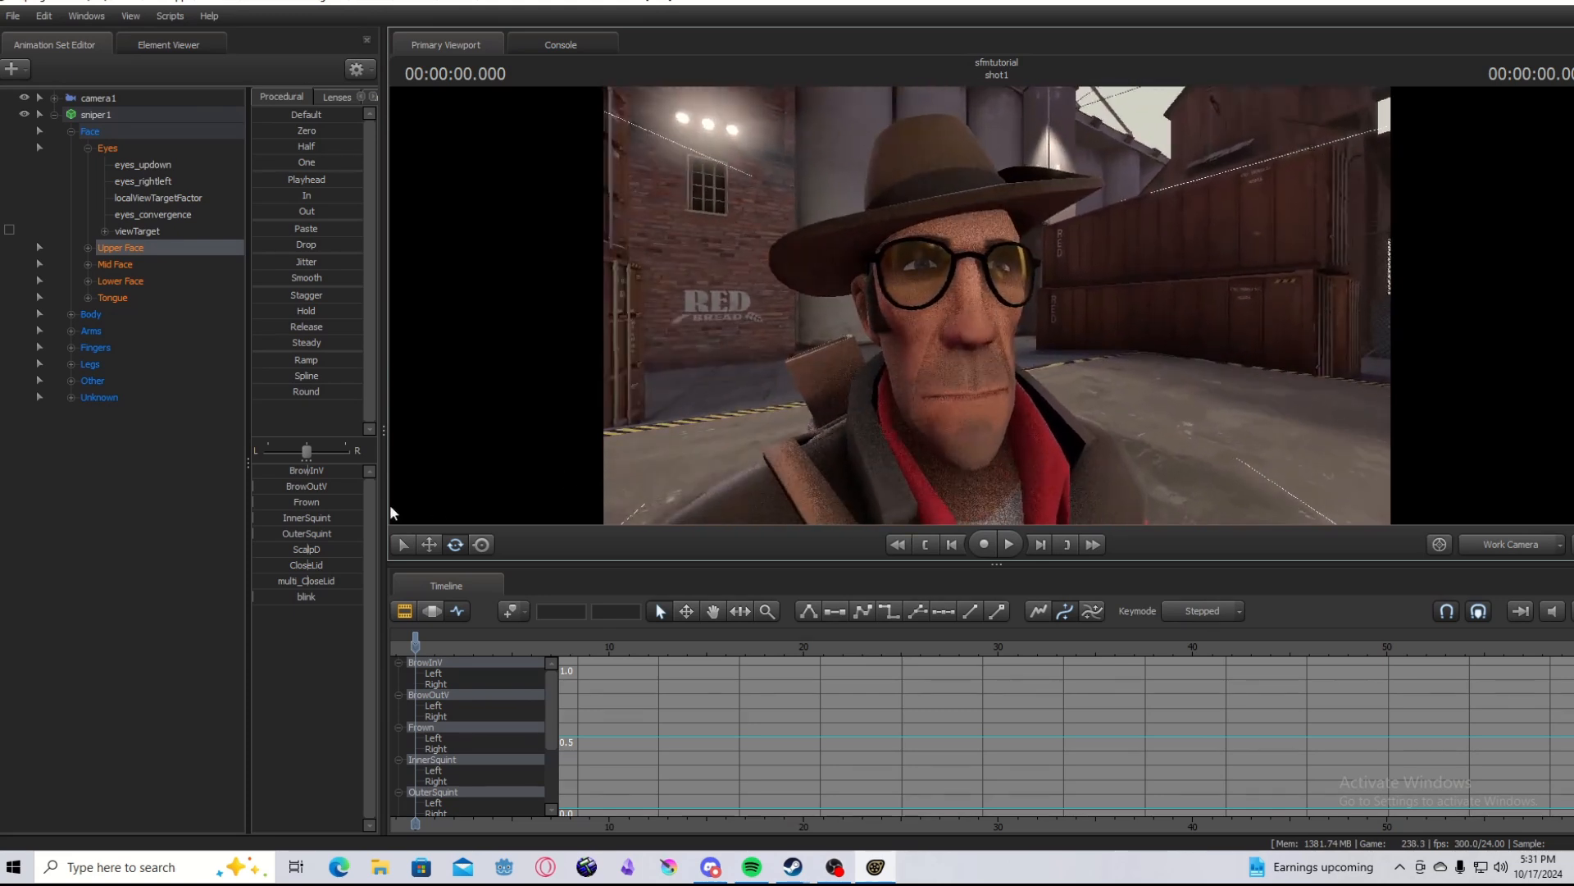
pyautogui.moveTo(289, 498); pyautogui.dragTo(331, 517)
pyautogui.click(115, 264)
pyautogui.moveTo(306, 451)
pyautogui.mouseDown()
pyautogui.moveTo(345, 451)
pyautogui.moveTo(321, 457)
pyautogui.mouseUp()
pyautogui.click(120, 280)
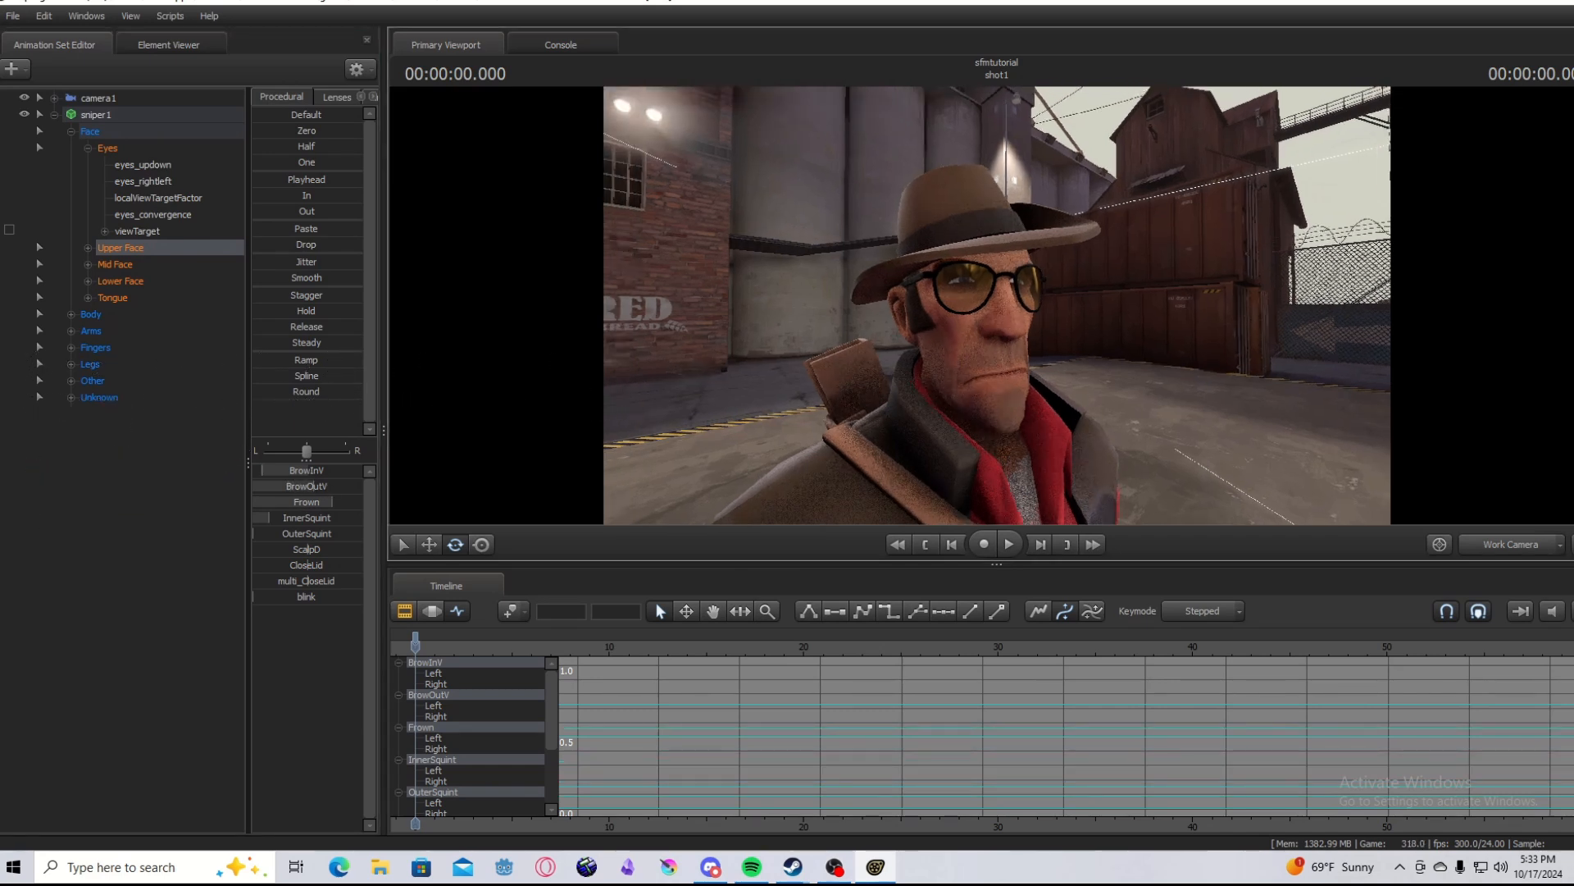
pyautogui.press('d')
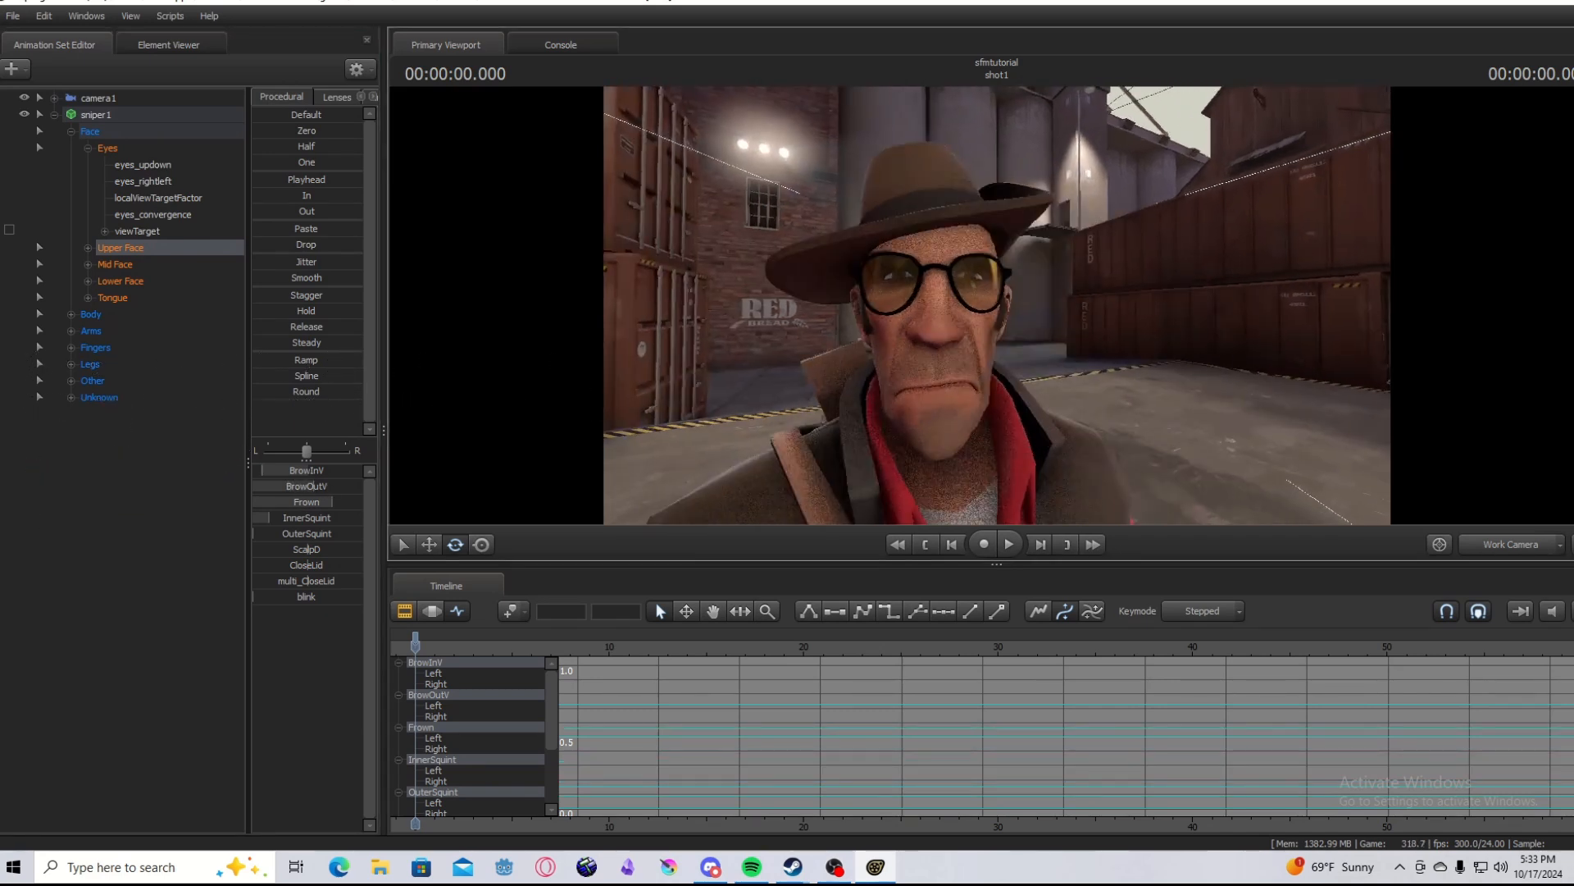
pyautogui.press('s')
pyautogui.press('s')
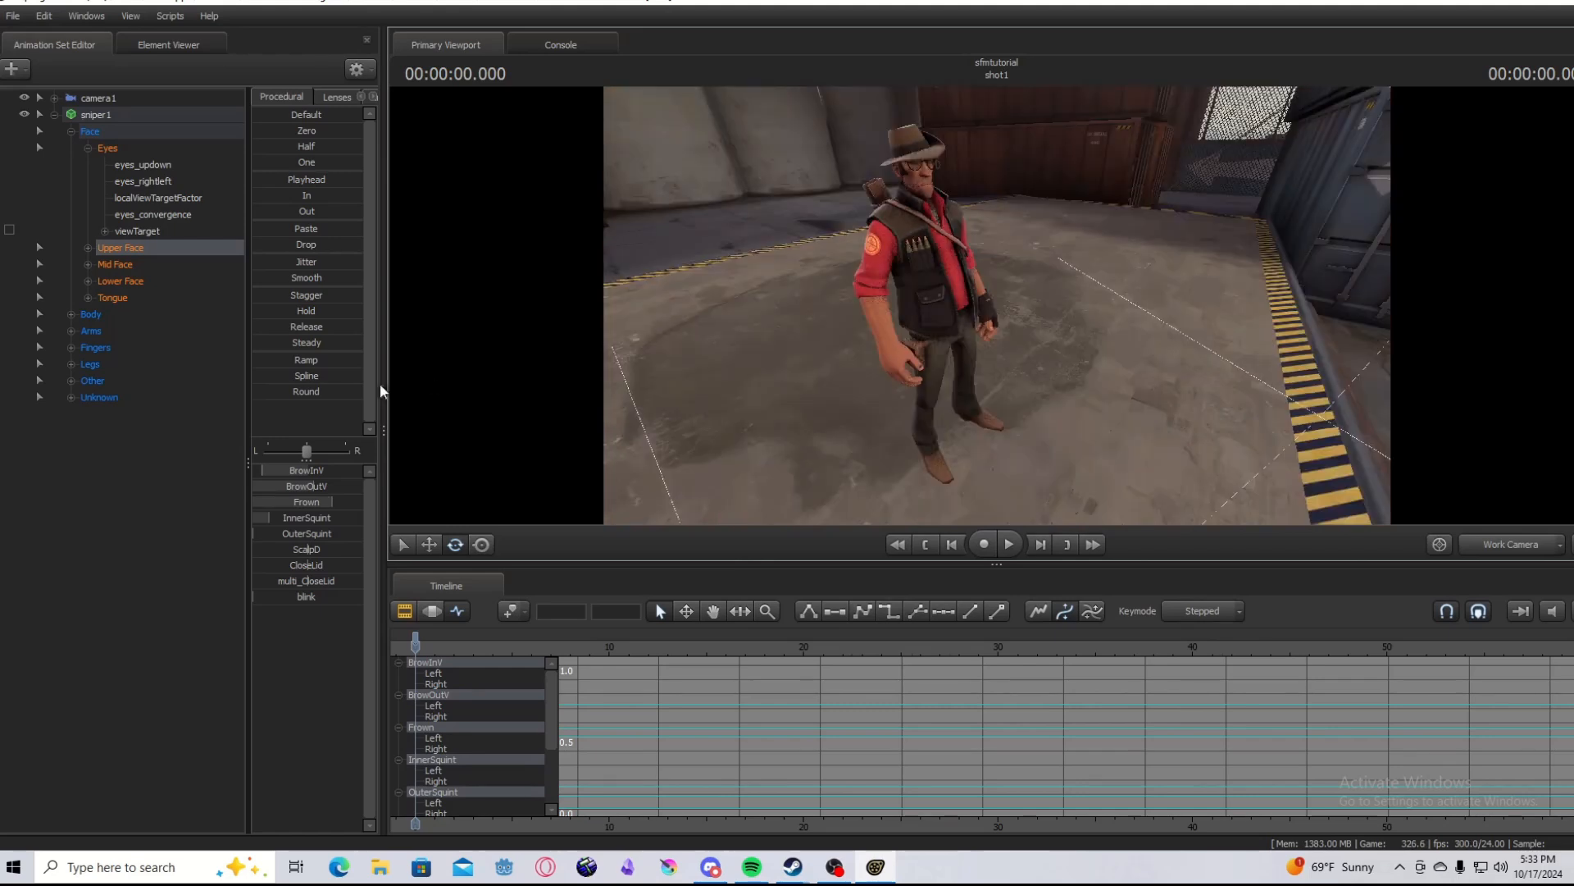
# Select the whole sniper, move the playhead to 0.250 s, and pose the lower spine bone bip_spine_0
pyautogui.click(107, 119)
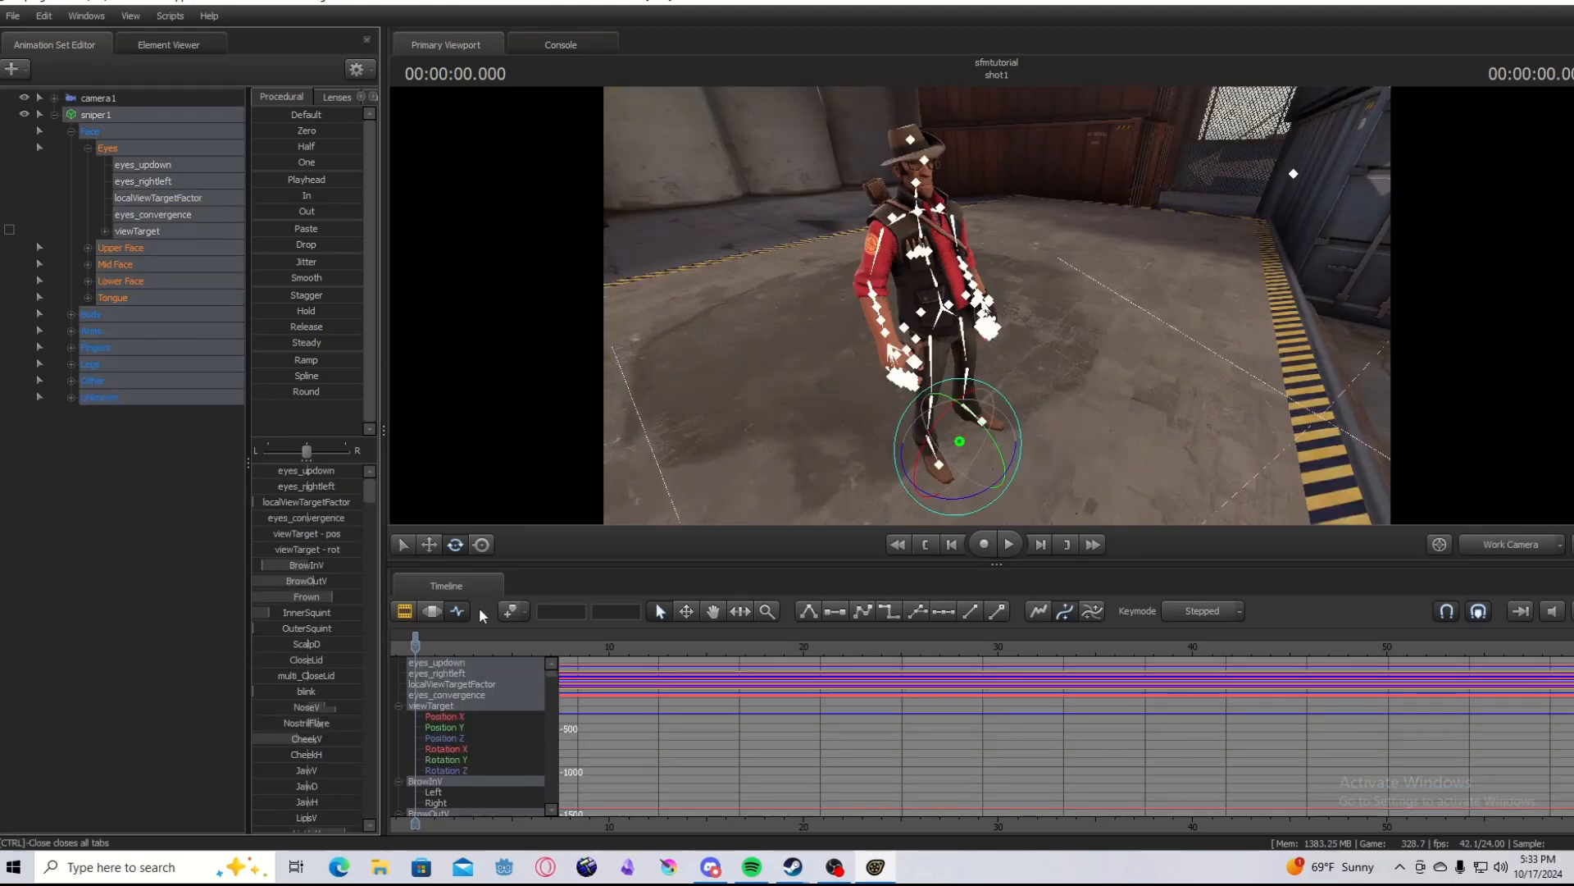
pyautogui.moveTo(413, 648); pyautogui.dragTo(418, 645)
pyautogui.scroll(5, 420, 646)
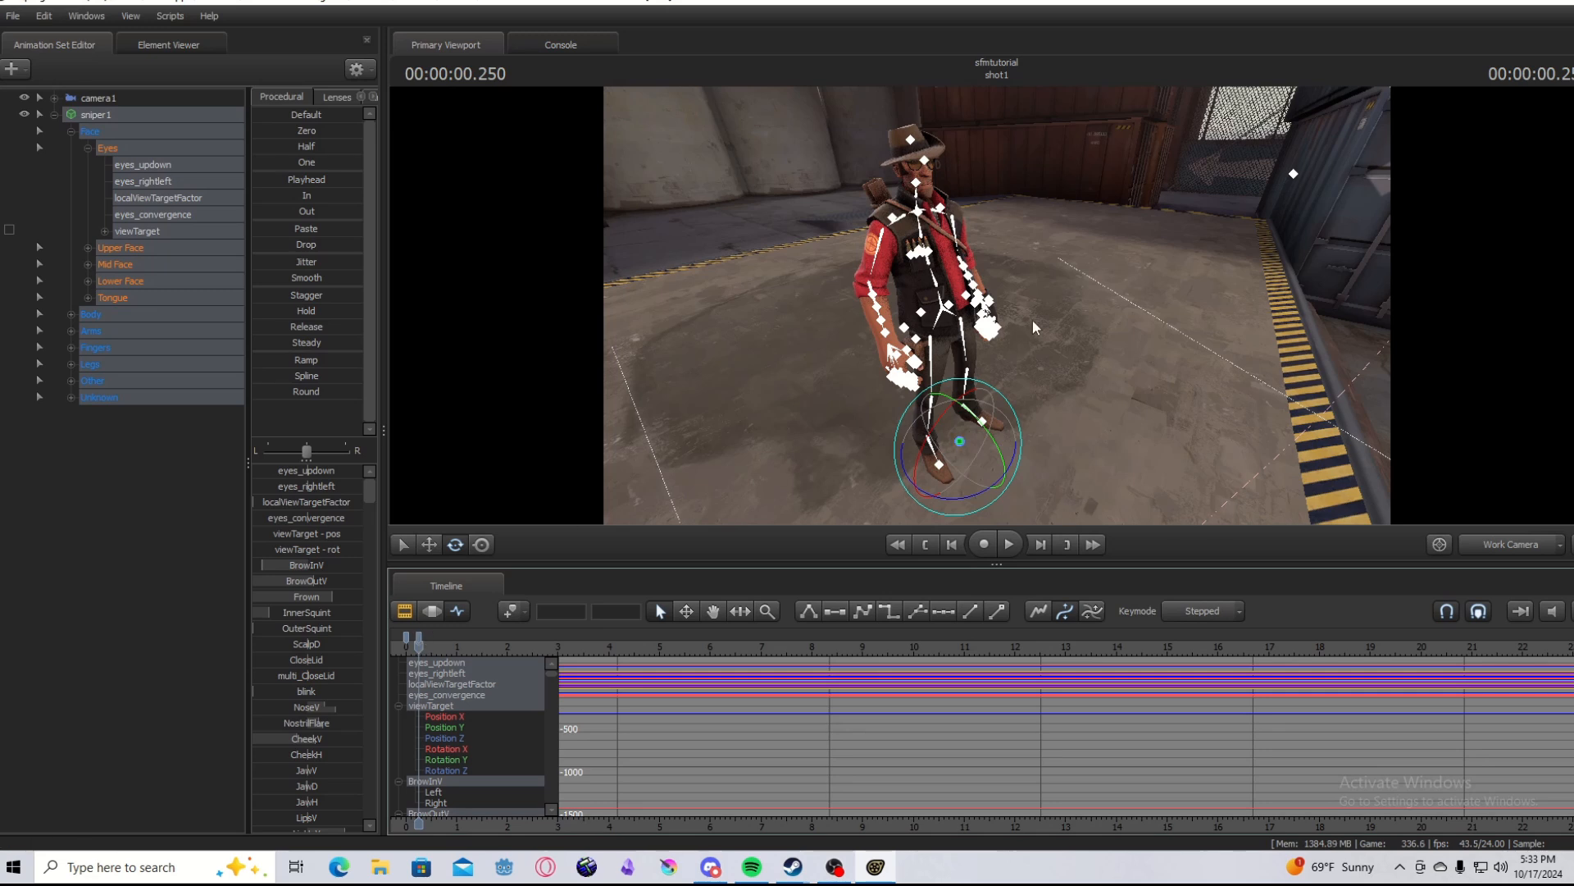
pyautogui.moveTo(1015, 328); pyautogui.dragTo(1074, 295)
pyautogui.press('ctrl')
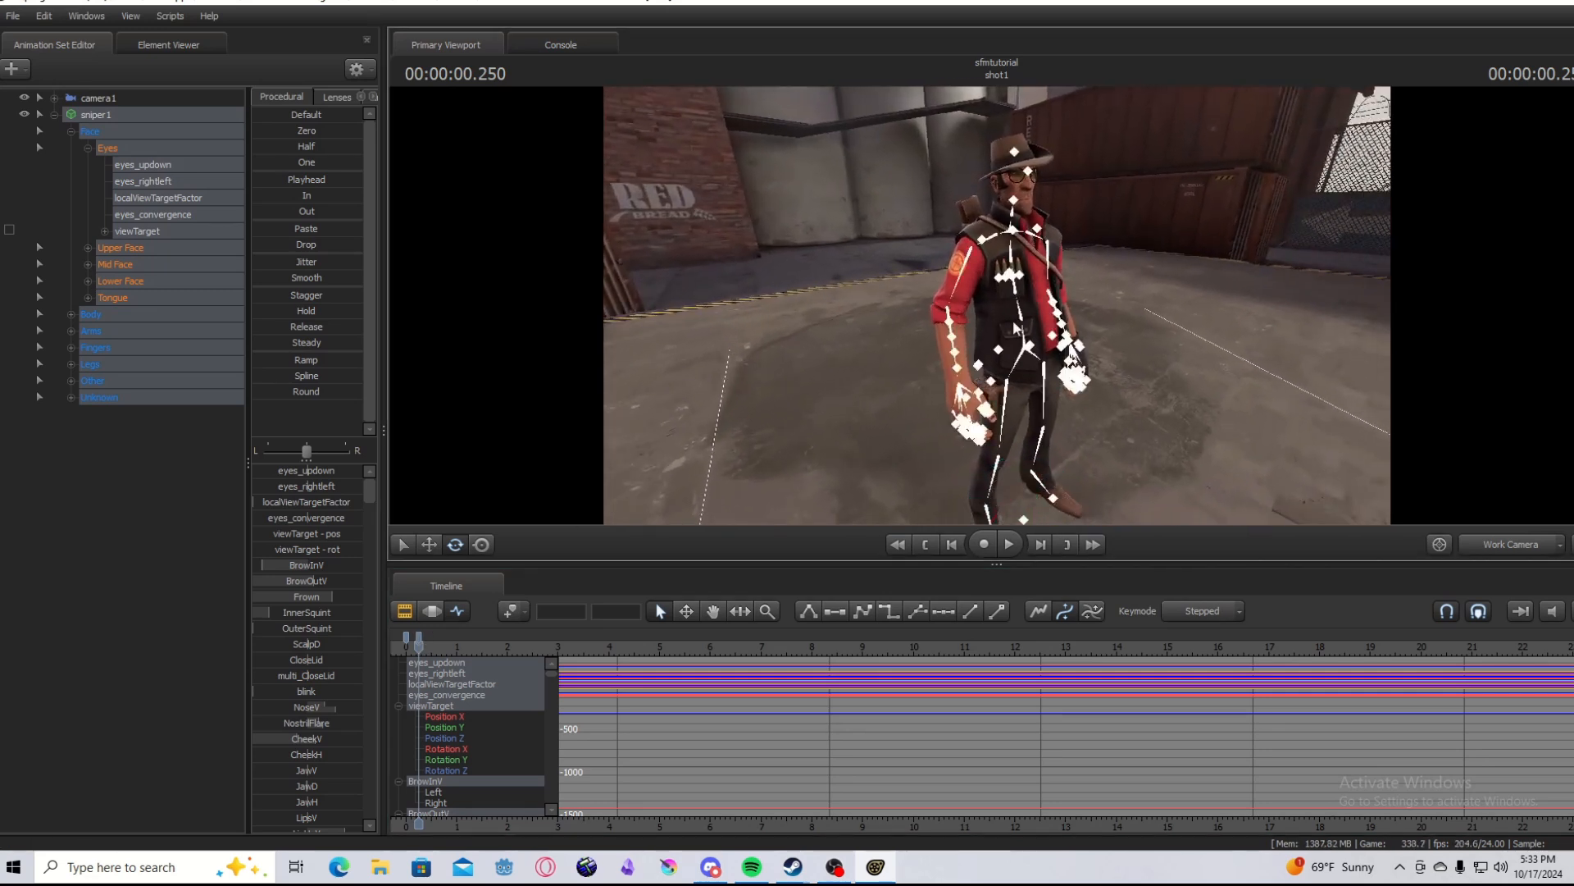
pyautogui.keyDown('ctrl'); pyautogui.click(1017, 328); pyautogui.keyUp('ctrl')
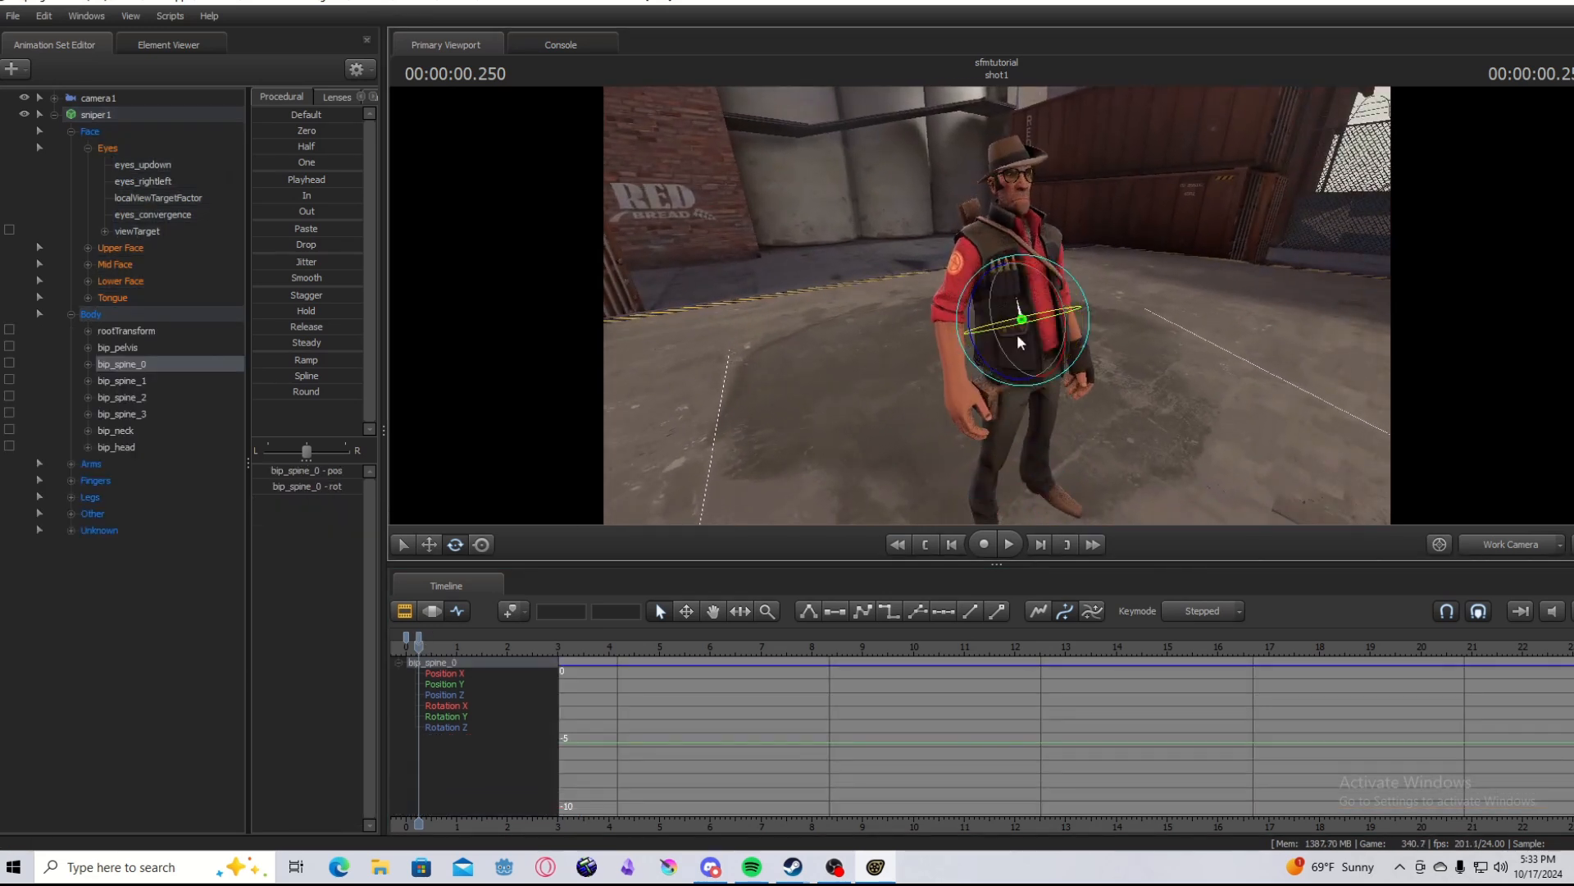
# Rotate the sniper's right upper arm, lower arm, collar and hand bones for the 0.250 s pose
pyautogui.keyDown('ctrl'); pyautogui.click(996, 299); pyautogui.keyUp('ctrl')
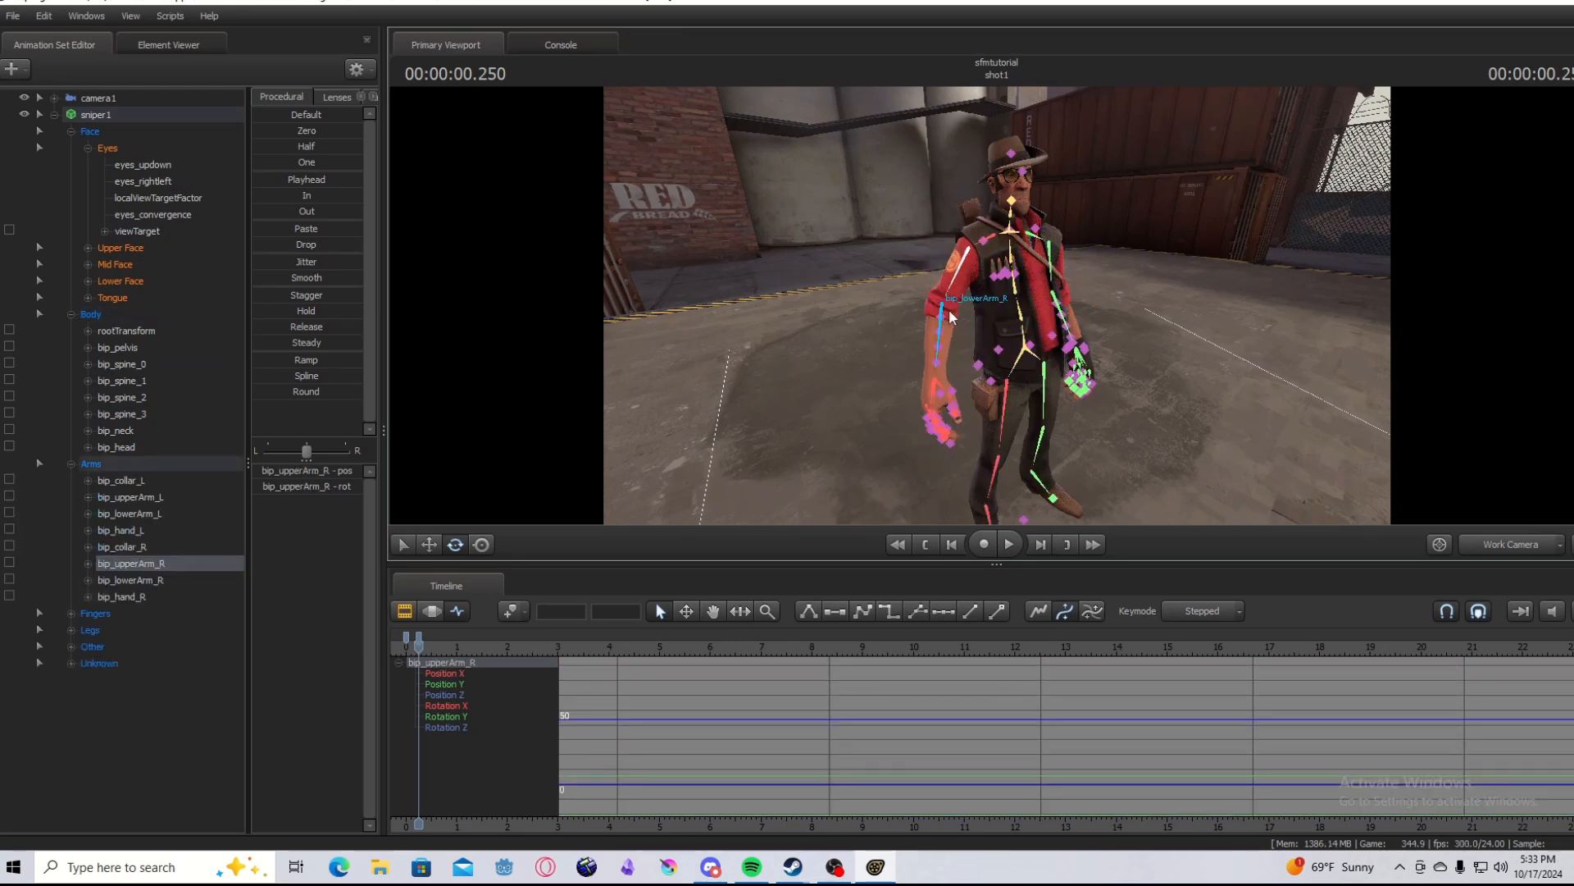
pyautogui.keyDown('ctrl'); pyautogui.click(951, 315); pyautogui.keyUp('ctrl')
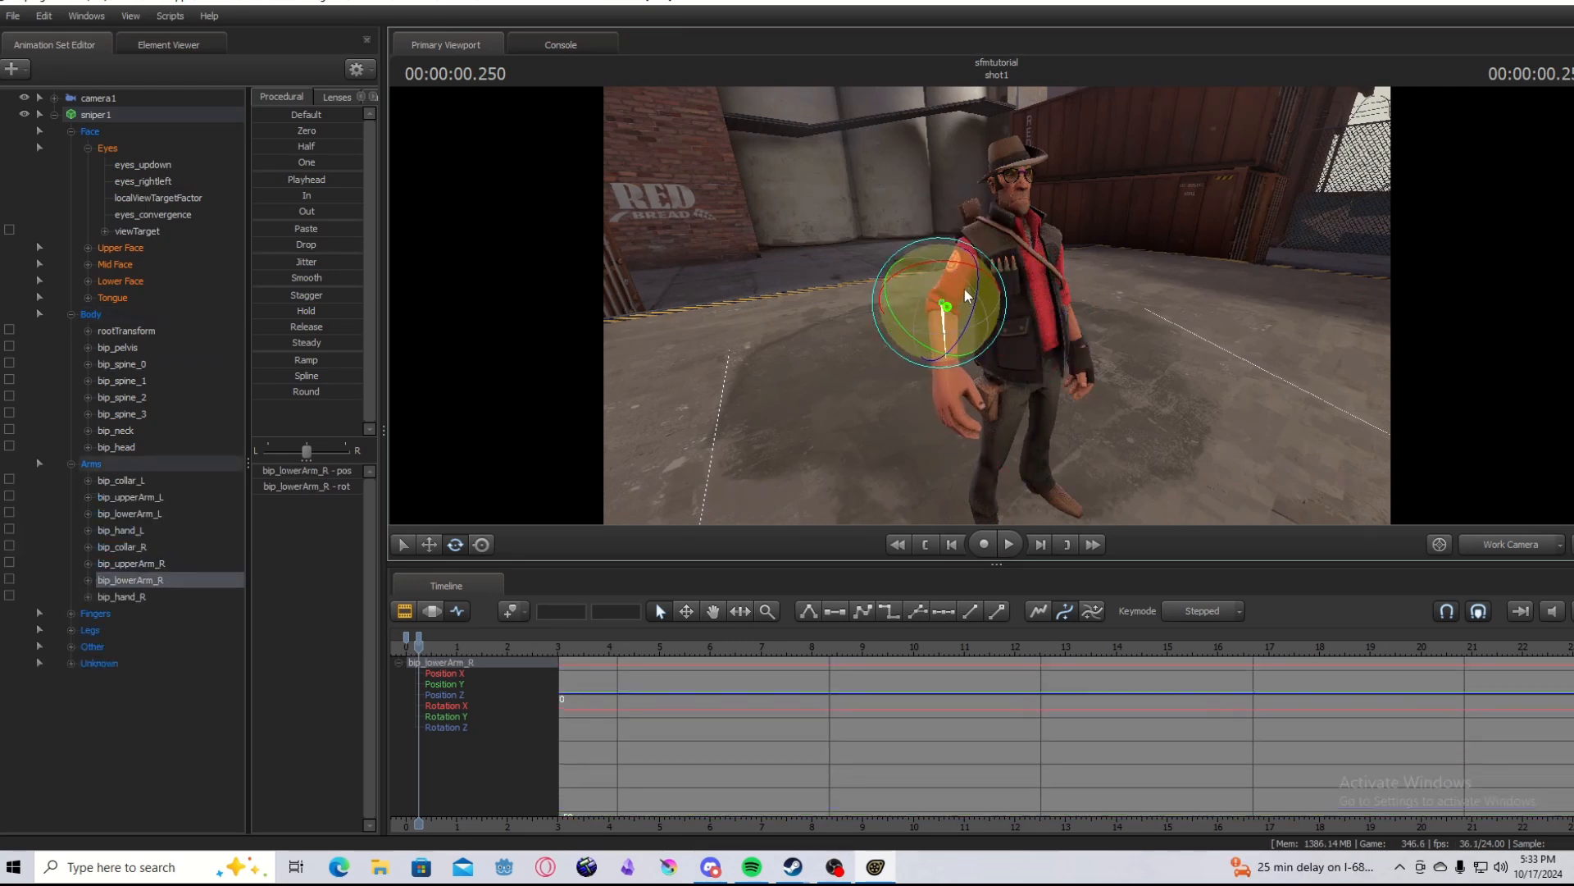
pyautogui.keyDown('ctrl'); pyautogui.click(966, 273); pyautogui.keyUp('ctrl')
pyautogui.keyDown('ctrl'); pyautogui.click(998, 268); pyautogui.keyUp('ctrl')
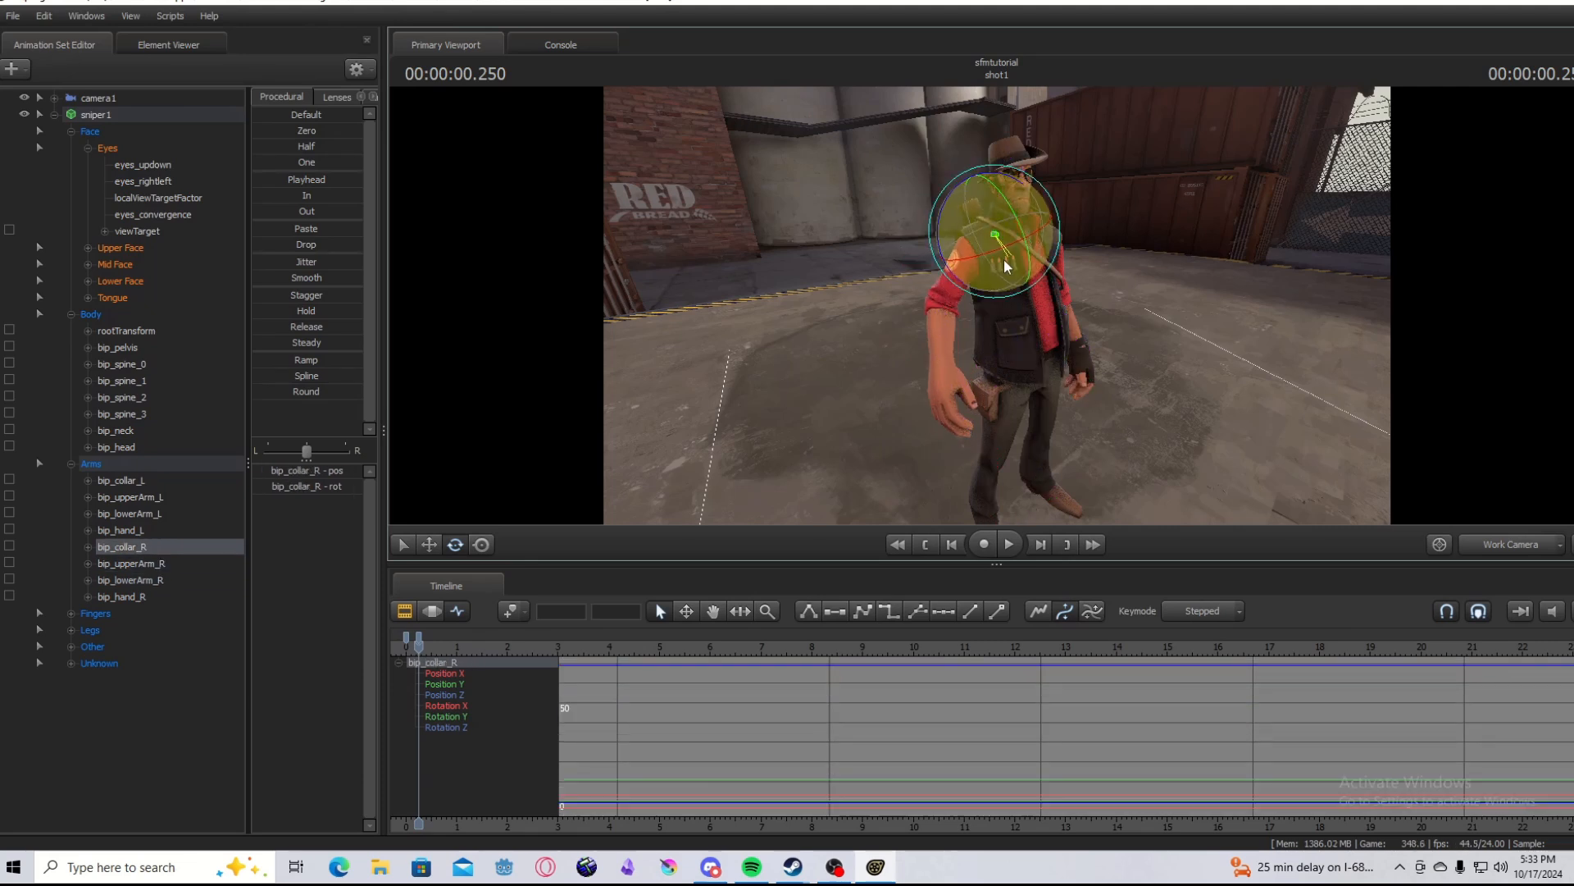
pyautogui.press('ctrl')
pyautogui.keyDown('ctrl'); pyautogui.click(922, 371); pyautogui.keyUp('ctrl')
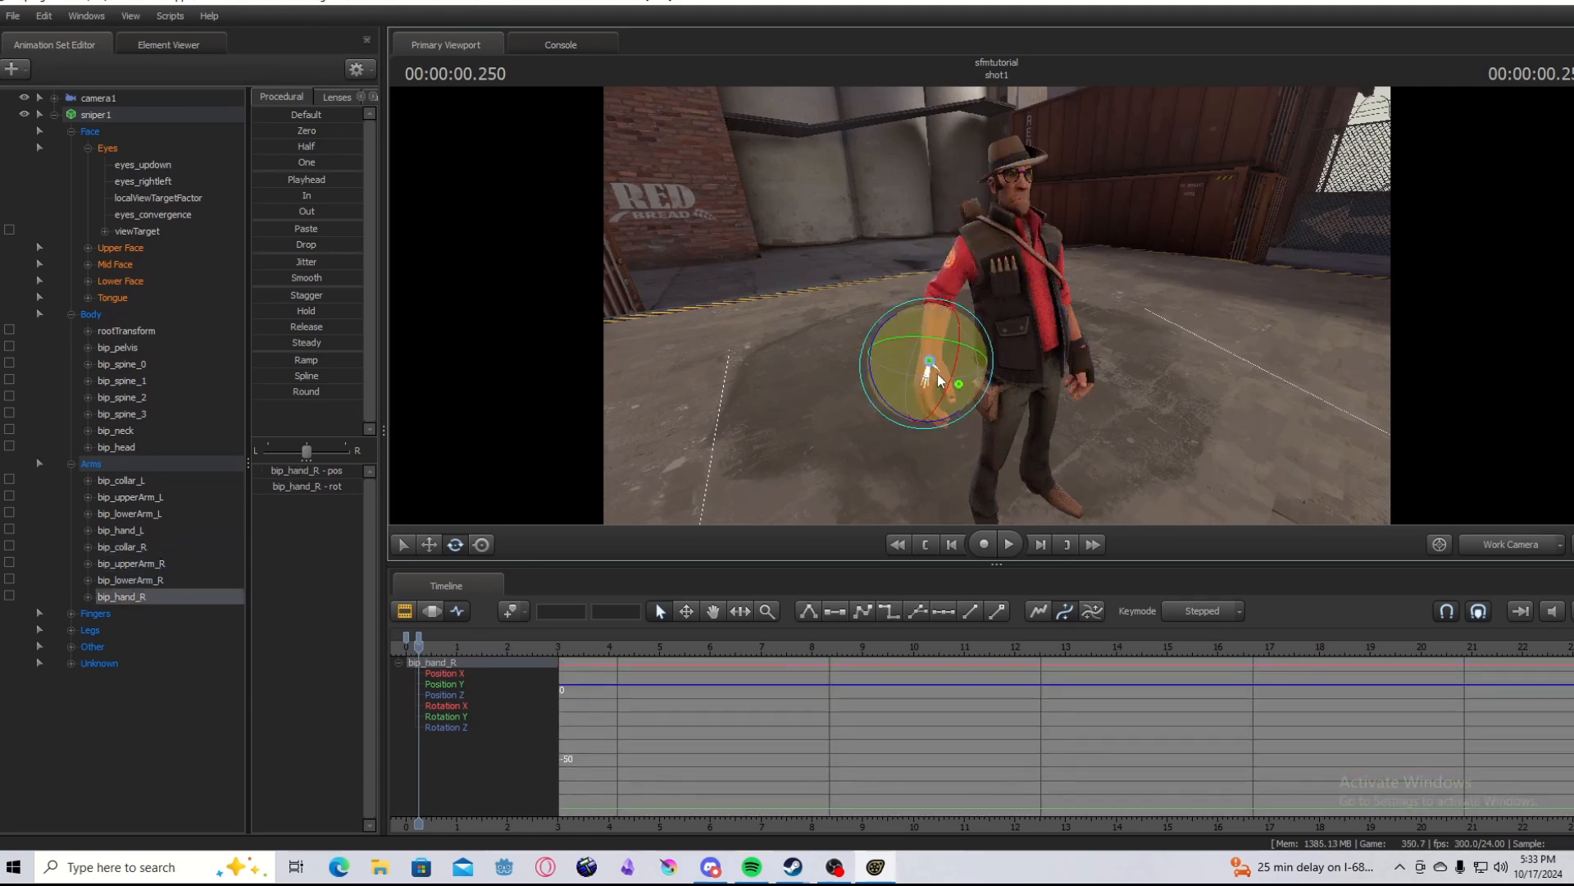
pyautogui.press('ctrl')
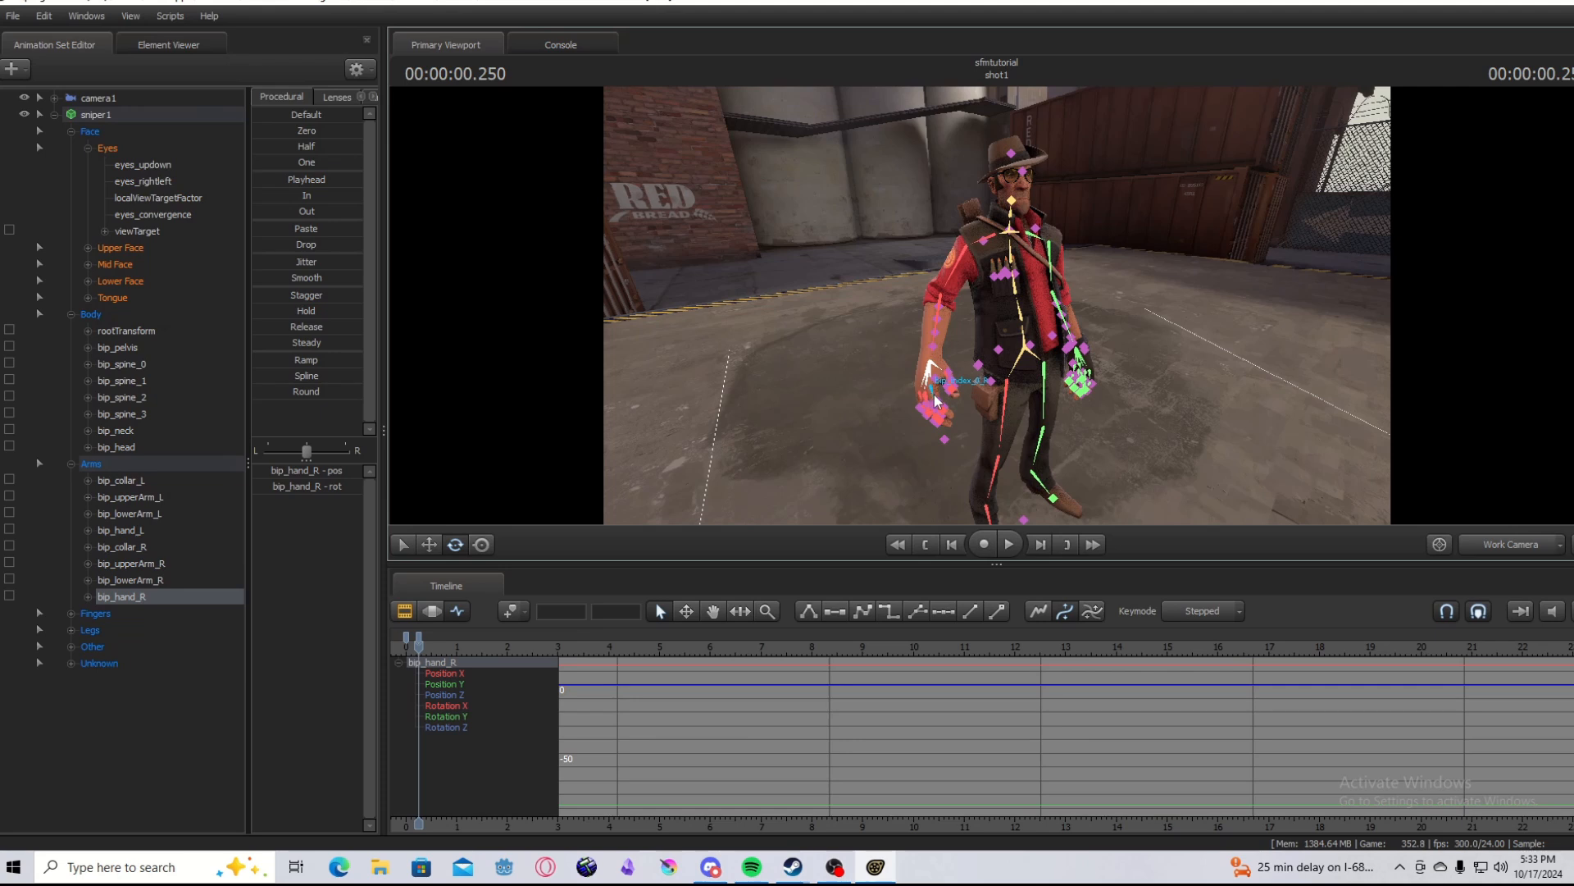
# Bend the sniper's right index finger by rotating bip_index_0_R and bip_index_1_R
pyautogui.keyDown('ctrl'); pyautogui.click(935, 401); pyautogui.keyUp('ctrl')
pyautogui.press('w')
pyautogui.moveTo(1082, 404); pyautogui.dragTo(987, 305)
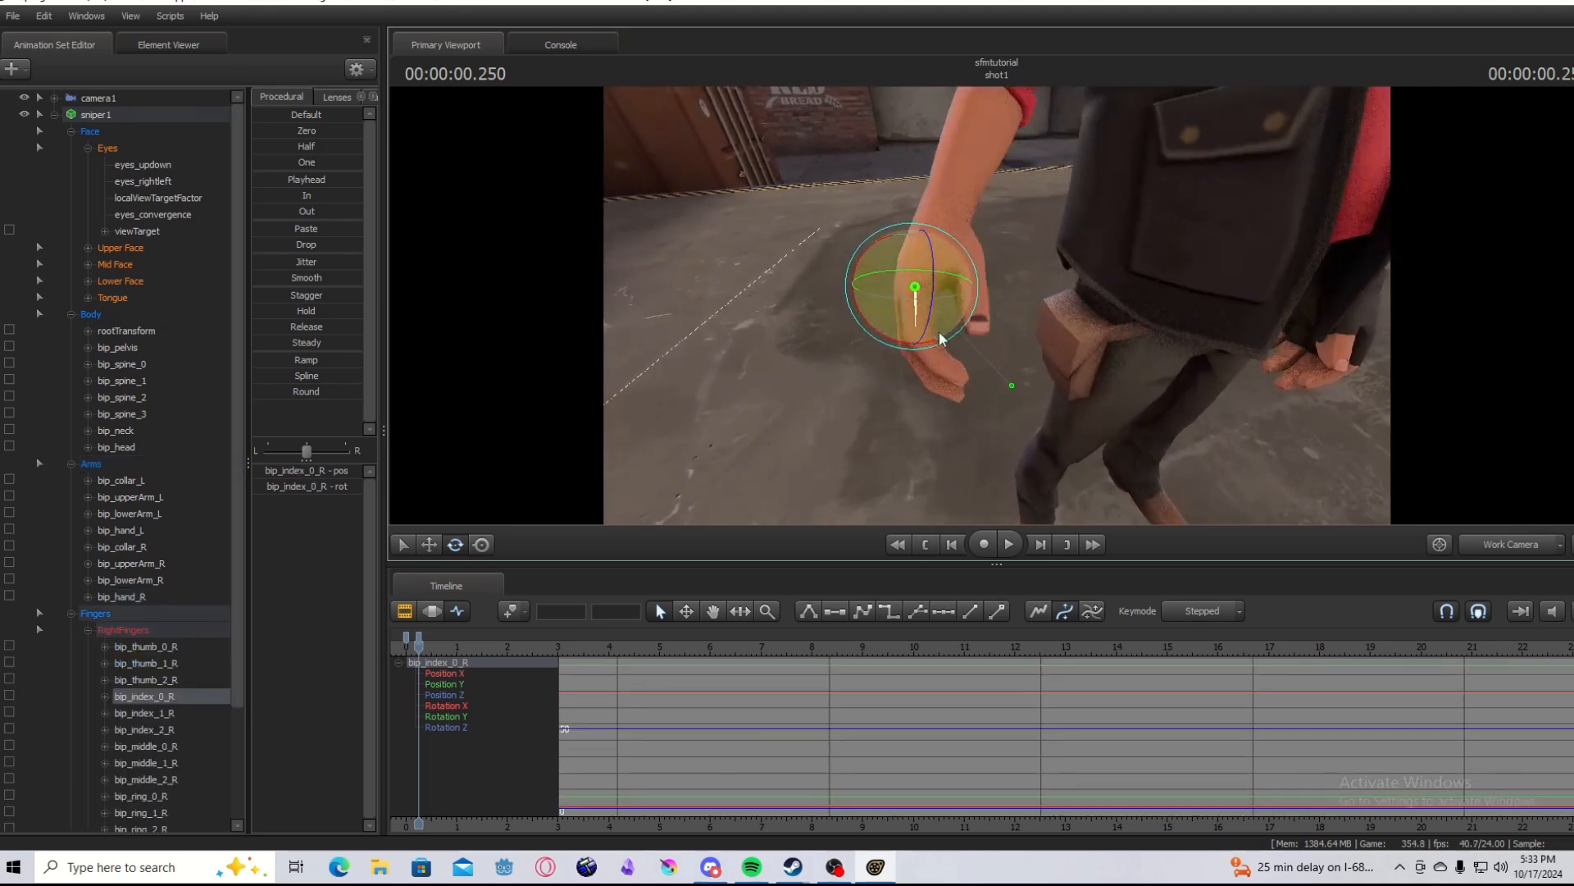
pyautogui.press('ctrl')
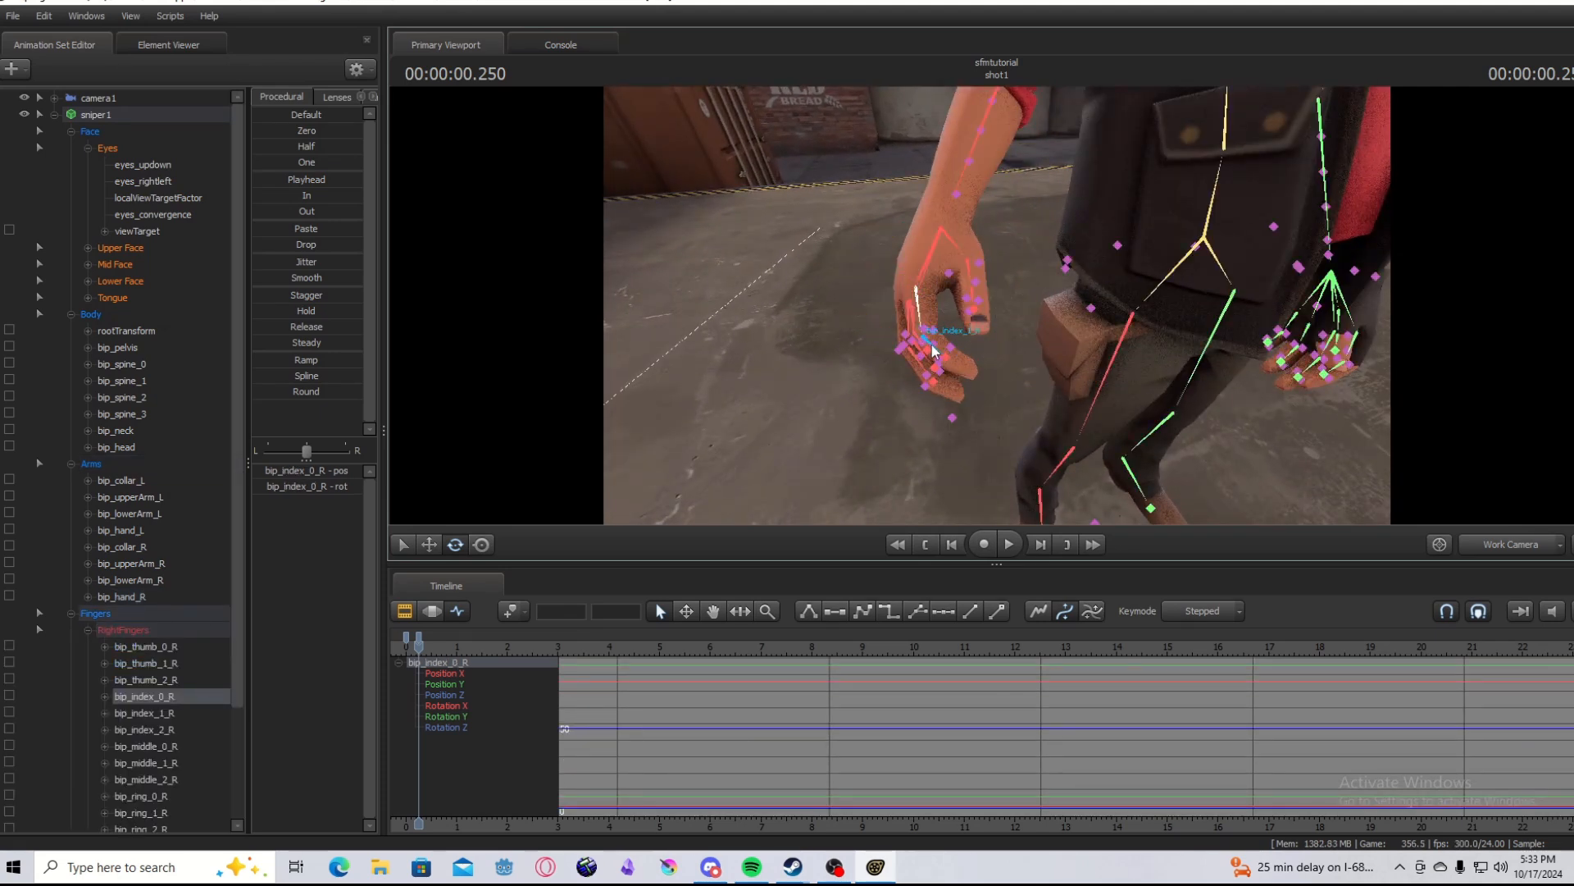
pyautogui.keyDown('ctrl'); pyautogui.click(934, 354); pyautogui.keyUp('ctrl')
pyautogui.moveTo(943, 392); pyautogui.dragTo(944, 392)
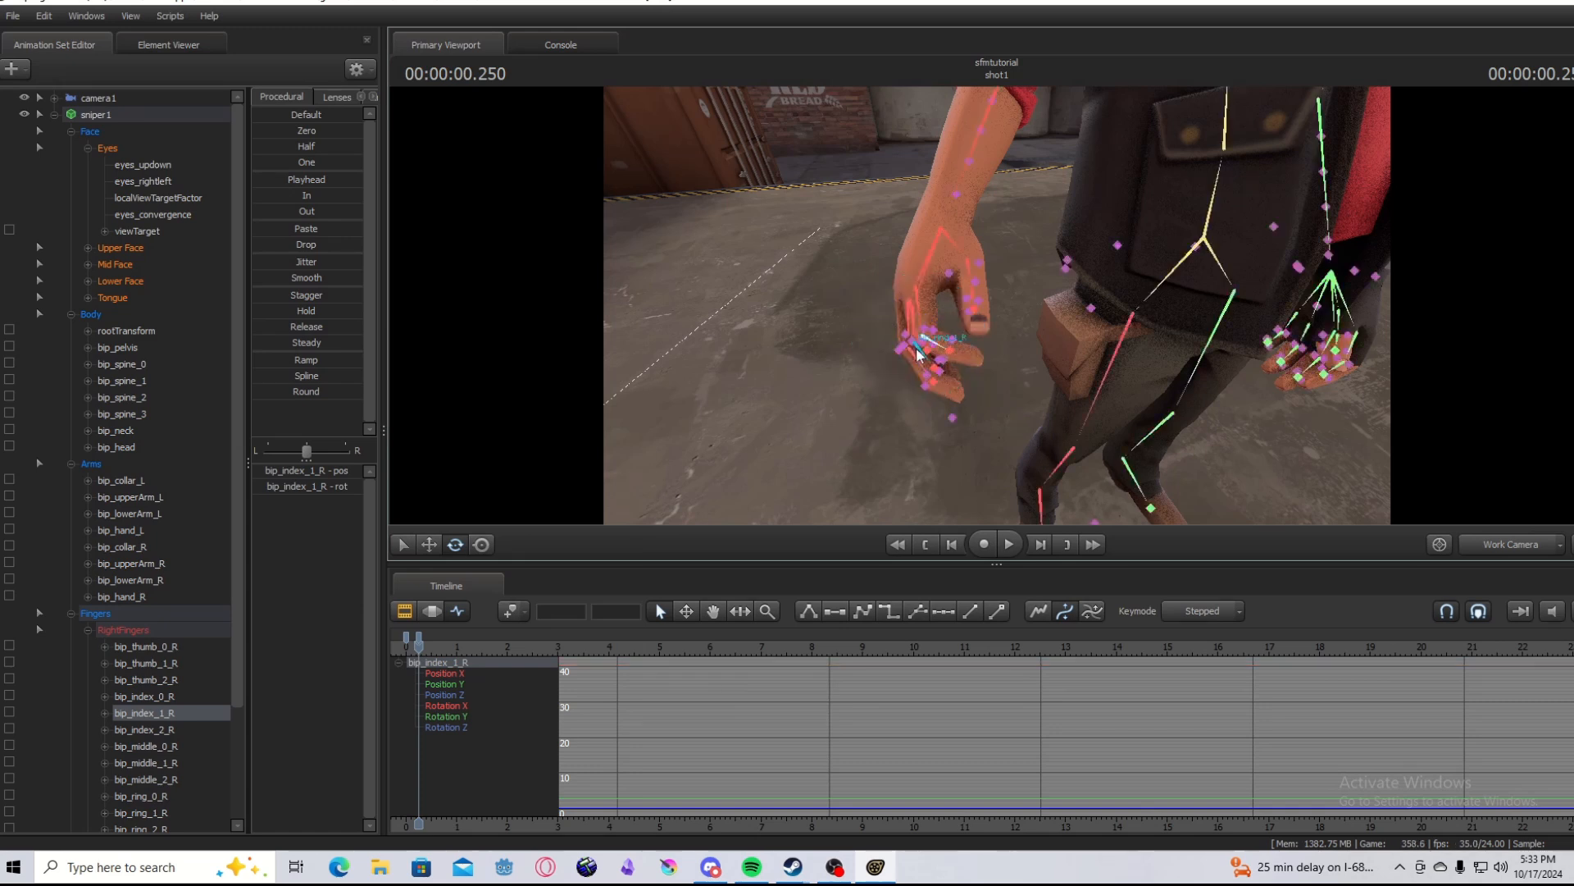
# Bend the right middle finger by rotating bip_middle_0_R, bip_middle_1_R and bip_middle_2_R
pyautogui.keyDown('ctrl'); pyautogui.click(914, 308); pyautogui.keyUp('ctrl')
pyautogui.moveTo(1025, 353); pyautogui.dragTo(997, 305)
pyautogui.moveTo(997, 306); pyautogui.dragTo(998, 306)
pyautogui.press('a')
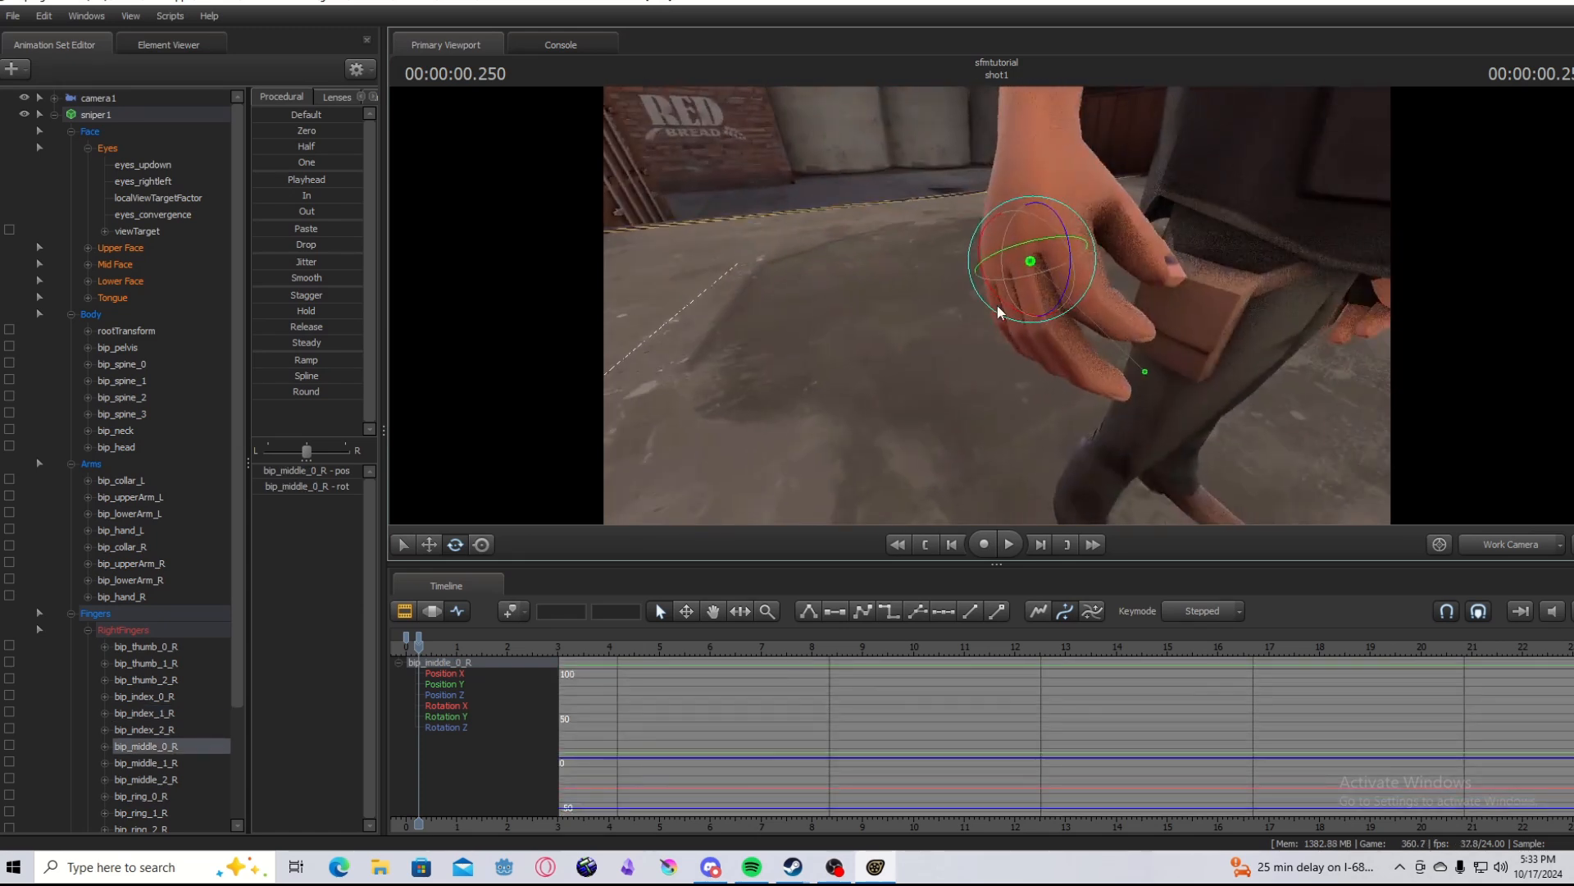
pyautogui.press('ctrl')
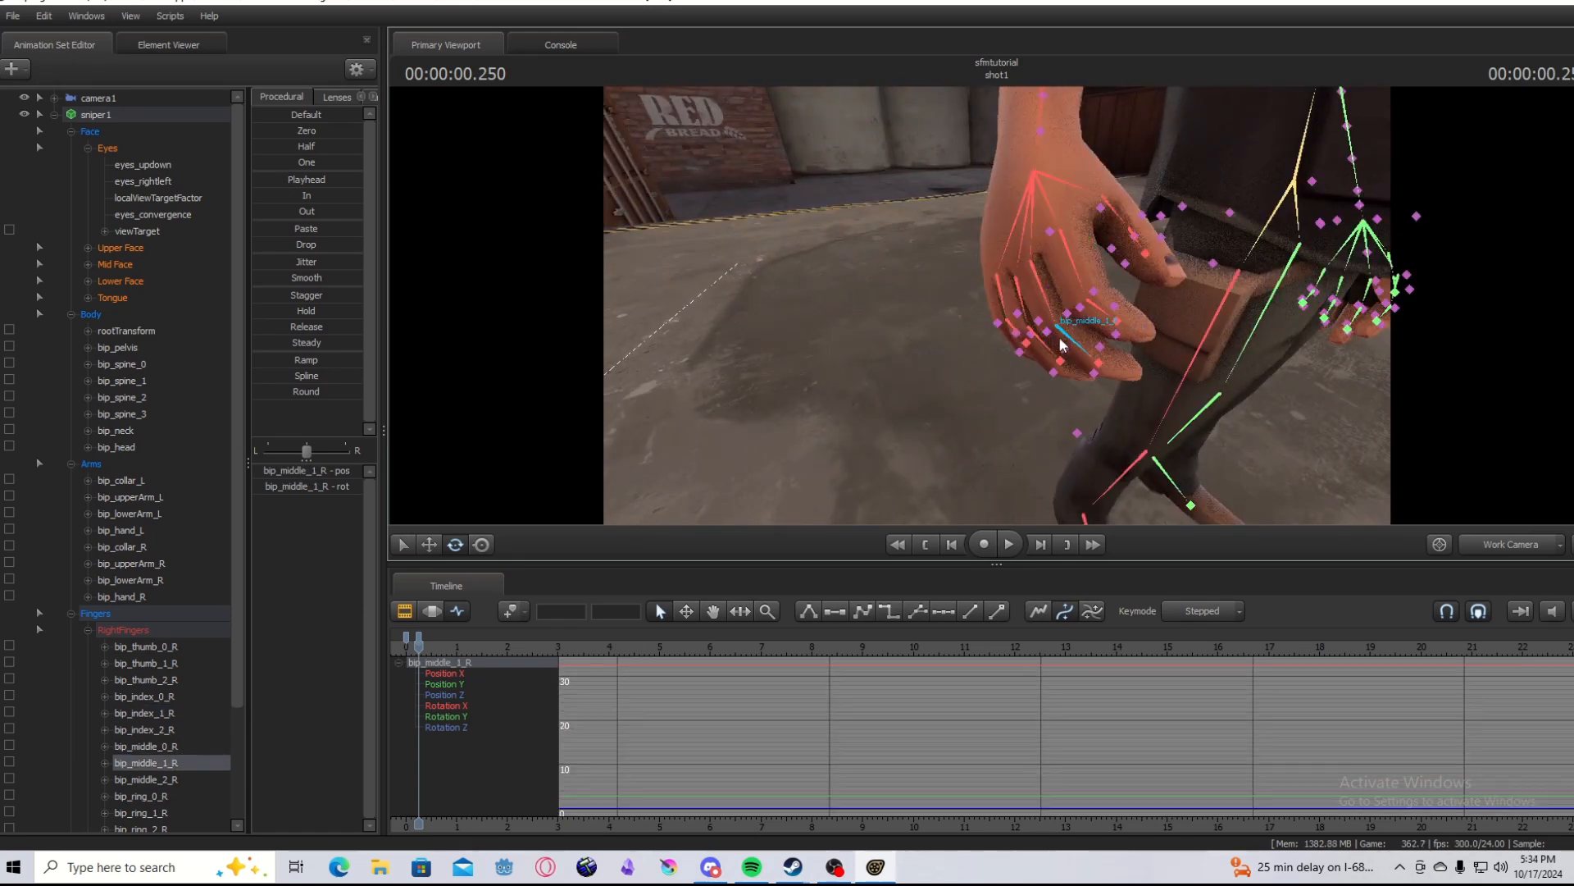
pyautogui.keyDown('ctrl'); pyautogui.click(1064, 345); pyautogui.keyUp('ctrl')
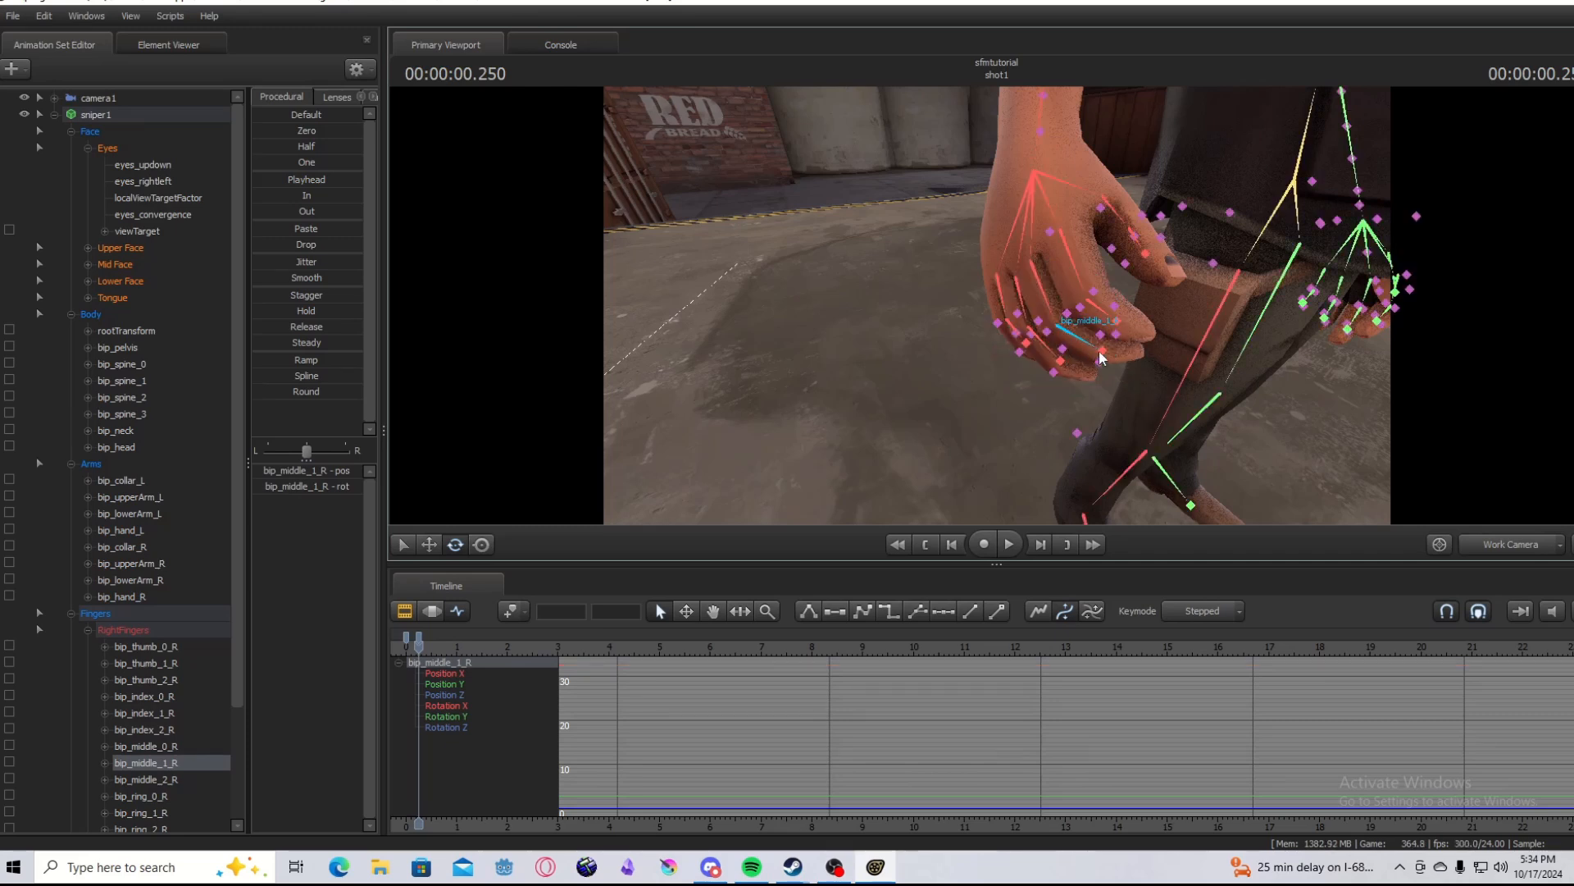
pyautogui.keyDown('ctrl'); pyautogui.click(1069, 373); pyautogui.keyUp('ctrl')
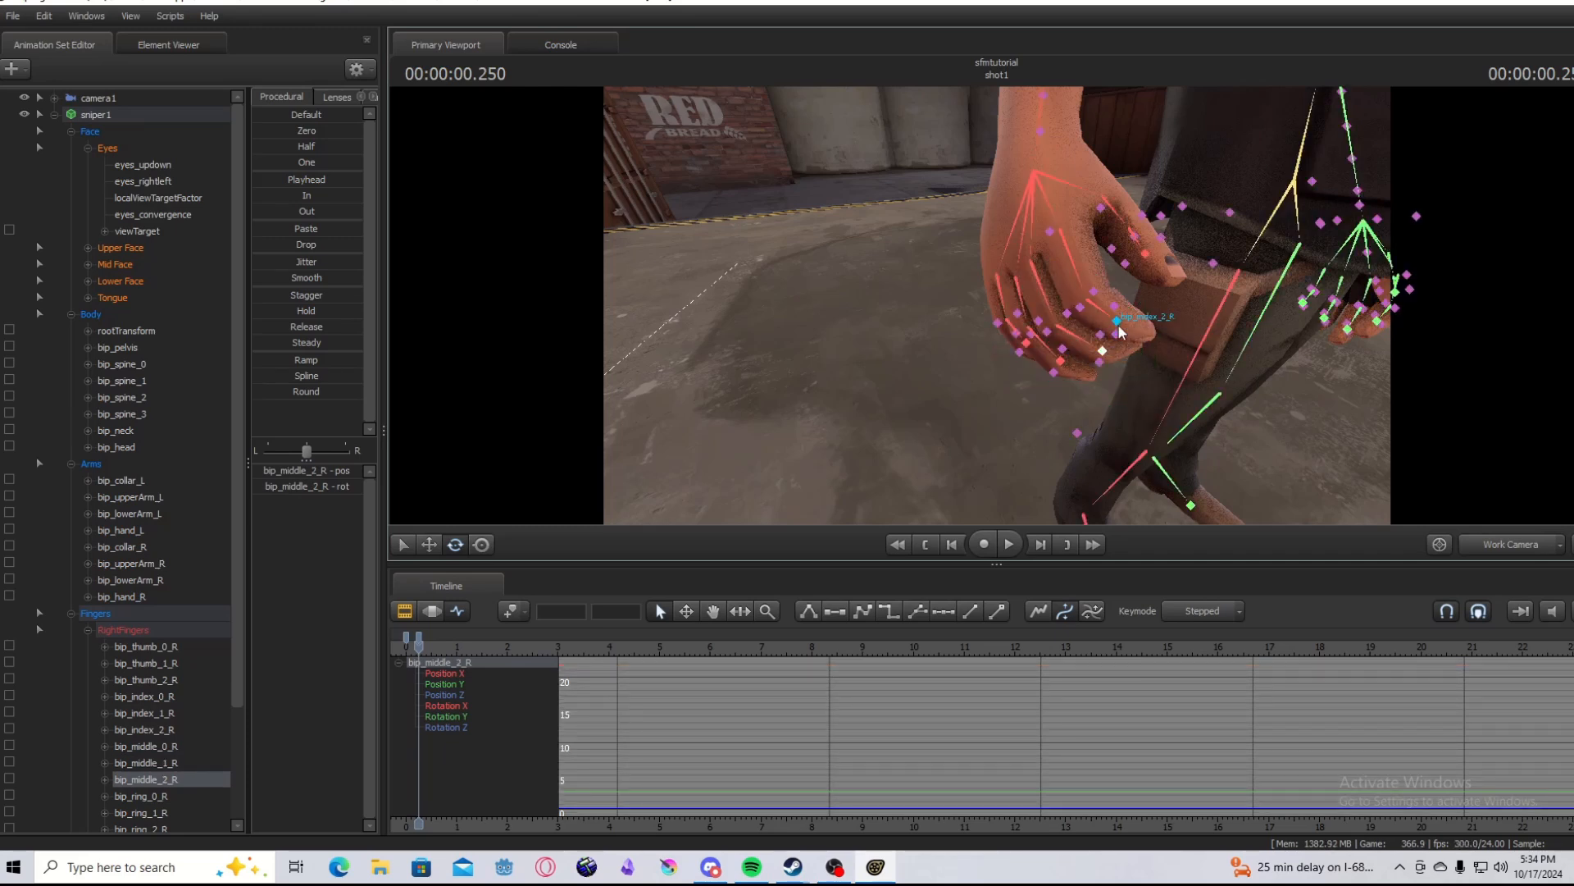
# Pose the remaining bones of the sniper's right hand to complete the 0.250 s pose
pyautogui.keyDown('ctrl'); pyautogui.click(998, 282); pyautogui.keyUp('ctrl')
pyautogui.keyDown('ctrl'); pyautogui.click(970, 300); pyautogui.keyUp('ctrl')
pyautogui.moveTo(988, 334); pyautogui.dragTo(995, 246)
pyautogui.keyDown('ctrl'); pyautogui.click(907, 179); pyautogui.keyUp('ctrl')
pyautogui.keyDown('ctrl'); pyautogui.click(1012, 223); pyautogui.keyUp('ctrl')
# Advance the playhead slightly past 0.250 s and pose the sniper's arms, right fingers and lower spine for the next keyframe
pyautogui.moveTo(419, 647); pyautogui.dragTo(427, 647)
pyautogui.keyDown('ctrl'); pyautogui.click(1027, 326); pyautogui.keyUp('ctrl')
pyautogui.keyDown('ctrl'); pyautogui.click(995, 246); pyautogui.keyUp('ctrl')
pyautogui.keyDown('ctrl'); pyautogui.click(1034, 246); pyautogui.keyUp('ctrl')
pyautogui.moveTo(995, 246); pyautogui.dragTo(1017, 311)
pyautogui.keyDown('ctrl'); pyautogui.click(1057, 209); pyautogui.keyUp('ctrl')
pyautogui.keyDown('ctrl'); pyautogui.click(936, 310); pyautogui.keyUp('ctrl')
pyautogui.click(123, 630)
pyautogui.keyDown('ctrl'); pyautogui.click(1230, 162); pyautogui.keyUp('ctrl')
pyautogui.click(148, 363)
# Move the playhead to 0.541 s and rotate the sniper's right collar, neck and head bones
pyautogui.moveTo(437, 646); pyautogui.dragTo(443, 646)
pyautogui.moveTo(967, 337); pyautogui.dragTo(984, 338)
pyautogui.keyDown('ctrl'); pyautogui.click(935, 238); pyautogui.keyUp('ctrl')
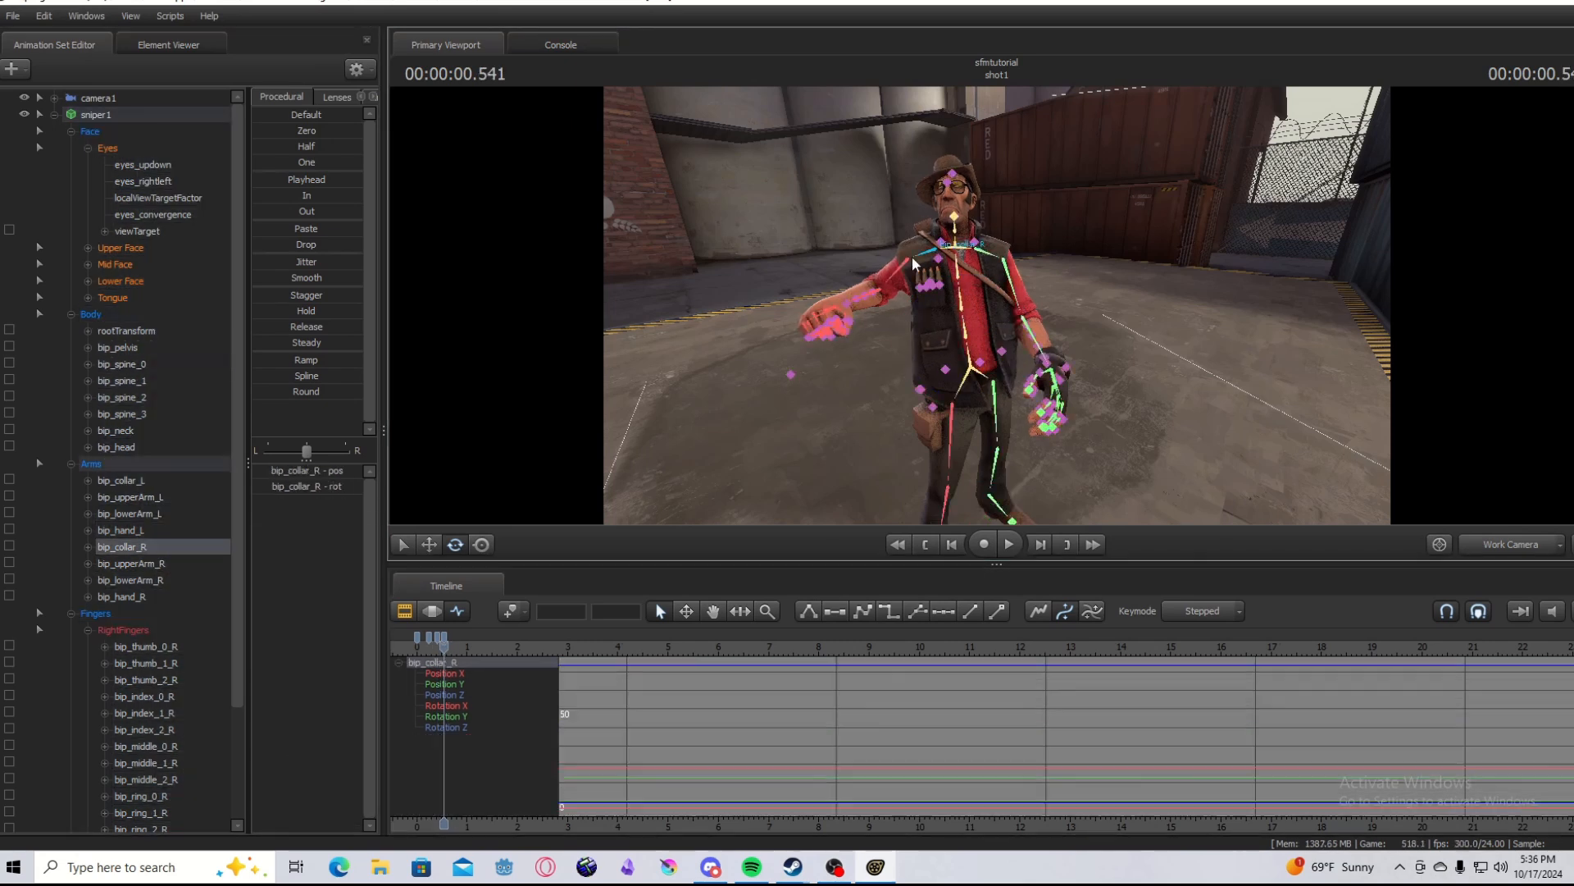
pyautogui.keyDown('ctrl'); pyautogui.click(955, 184); pyautogui.keyUp('ctrl')
pyautogui.keyDown('ctrl'); pyautogui.click(961, 212); pyautogui.keyUp('ctrl')
# Move the playhead between 0.541 s and 1 s and rotate the sniper's torso and arm bones into a new pose
pyautogui.moveTo(444, 646); pyautogui.dragTo(454, 646)
pyautogui.keyDown('ctrl'); pyautogui.click(989, 344); pyautogui.keyUp('ctrl')
pyautogui.moveTo(988, 344); pyautogui.dragTo(997, 305)
pyautogui.keyDown('ctrl'); pyautogui.click(900, 430); pyautogui.keyUp('ctrl')
pyautogui.keyDown('ctrl'); pyautogui.click(972, 296); pyautogui.keyUp('ctrl')
pyautogui.moveTo(899, 431); pyautogui.dragTo(997, 305)
pyautogui.keyDown('ctrl'); pyautogui.click(1053, 387); pyautogui.keyUp('ctrl')
pyautogui.keyDown('ctrl'); pyautogui.click(1045, 420); pyautogui.keyUp('ctrl')
# Select the whole sniper, advance the playhead to just before 1 s, and rotate the upper-body bones for another keyframe
pyautogui.click(96, 115)
pyautogui.moveTo(453, 646)
pyautogui.mouseDown()
pyautogui.moveTo(438, 646)
pyautogui.moveTo(462, 646)
pyautogui.mouseUp()
pyautogui.keyDown('ctrl'); pyautogui.click(1066, 336); pyautogui.keyUp('ctrl')
pyautogui.keyDown('ctrl'); pyautogui.click(1019, 326); pyautogui.keyUp('ctrl')
pyautogui.keyDown('ctrl'); pyautogui.click(927, 241); pyautogui.keyUp('ctrl')
pyautogui.keyDown('ctrl'); pyautogui.click(938, 264); pyautogui.keyUp('ctrl')
pyautogui.moveTo(944, 246); pyautogui.dragTo(1092, 337)
pyautogui.keyDown('ctrl'); pyautogui.click(1079, 316); pyautogui.keyUp('ctrl')
pyautogui.keyDown('ctrl'); pyautogui.click(1107, 242); pyautogui.keyUp('ctrl')
# Set the playhead to 1.041 s and swing the sniper's right arm across the body using the upper and lower arm bones
pyautogui.click(96, 115)
pyautogui.moveTo(463, 646)
pyautogui.mouseDown()
pyautogui.moveTo(425, 646)
pyautogui.moveTo(469, 646)
pyautogui.mouseUp()
pyautogui.keyDown('ctrl'); pyautogui.click(919, 357); pyautogui.keyUp('ctrl')
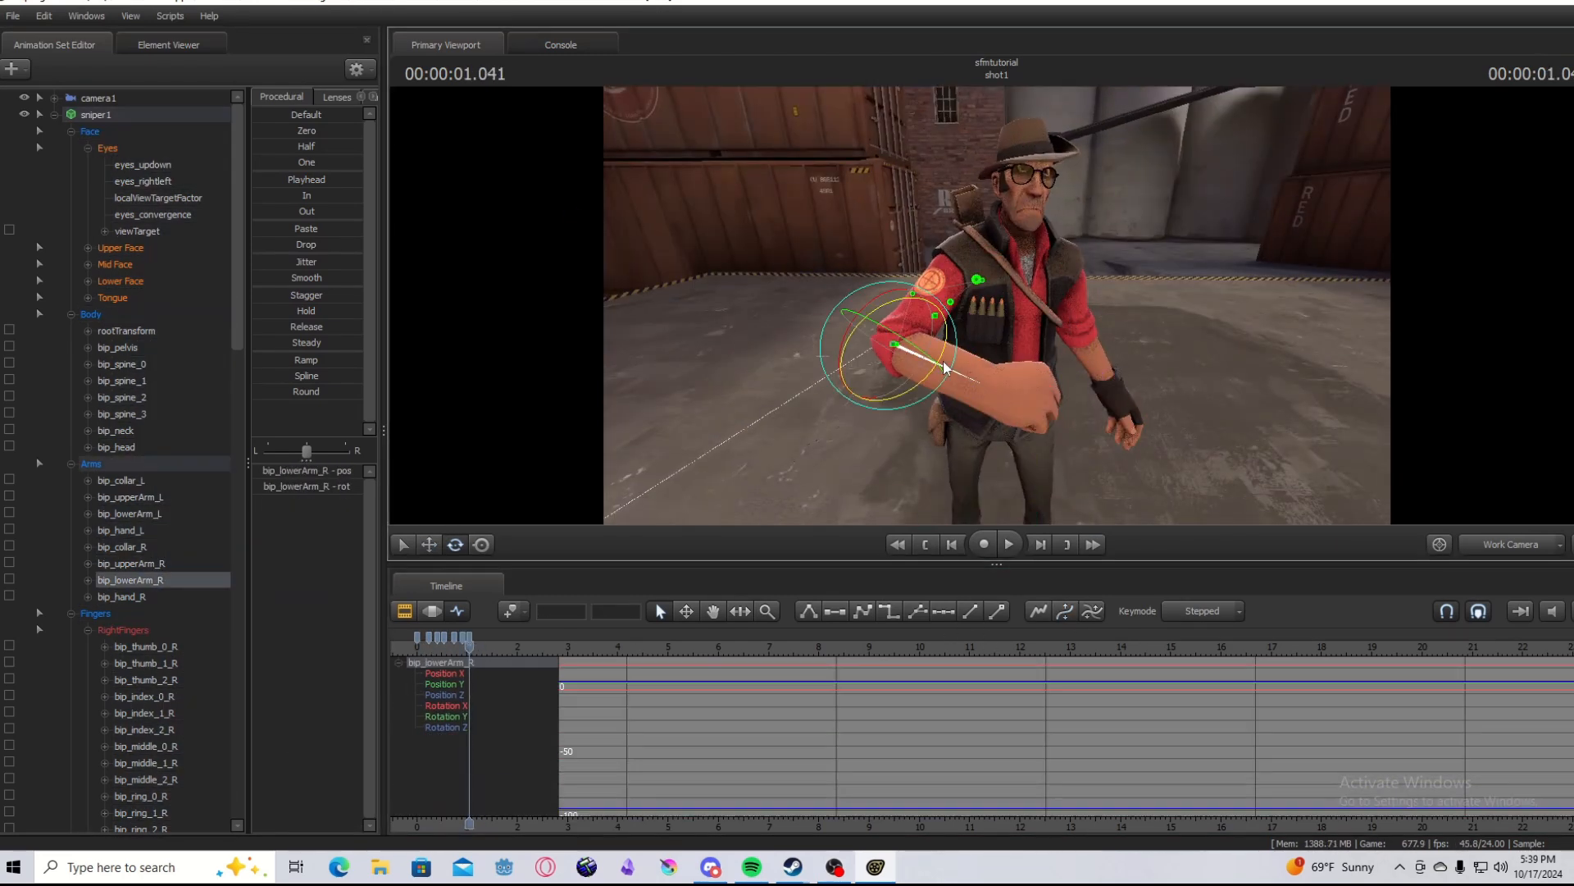
pyautogui.keyDown('ctrl'); pyautogui.click(914, 303); pyautogui.keyUp('ctrl')
pyautogui.moveTo(914, 303); pyautogui.dragTo(997, 305)
pyautogui.keyDown('ctrl'); pyautogui.click(992, 311); pyautogui.keyUp('ctrl')
pyautogui.keyDown('ctrl'); pyautogui.click(1100, 376); pyautogui.keyUp('ctrl')
# With the whole sniper selected, place the last keyframe at frame 62 and play the animation from the start
pyautogui.click(96, 115)
pyautogui.moveTo(469, 646); pyautogui.dragTo(547, 637)
pyautogui.click(418, 646)
pyautogui.press('space')
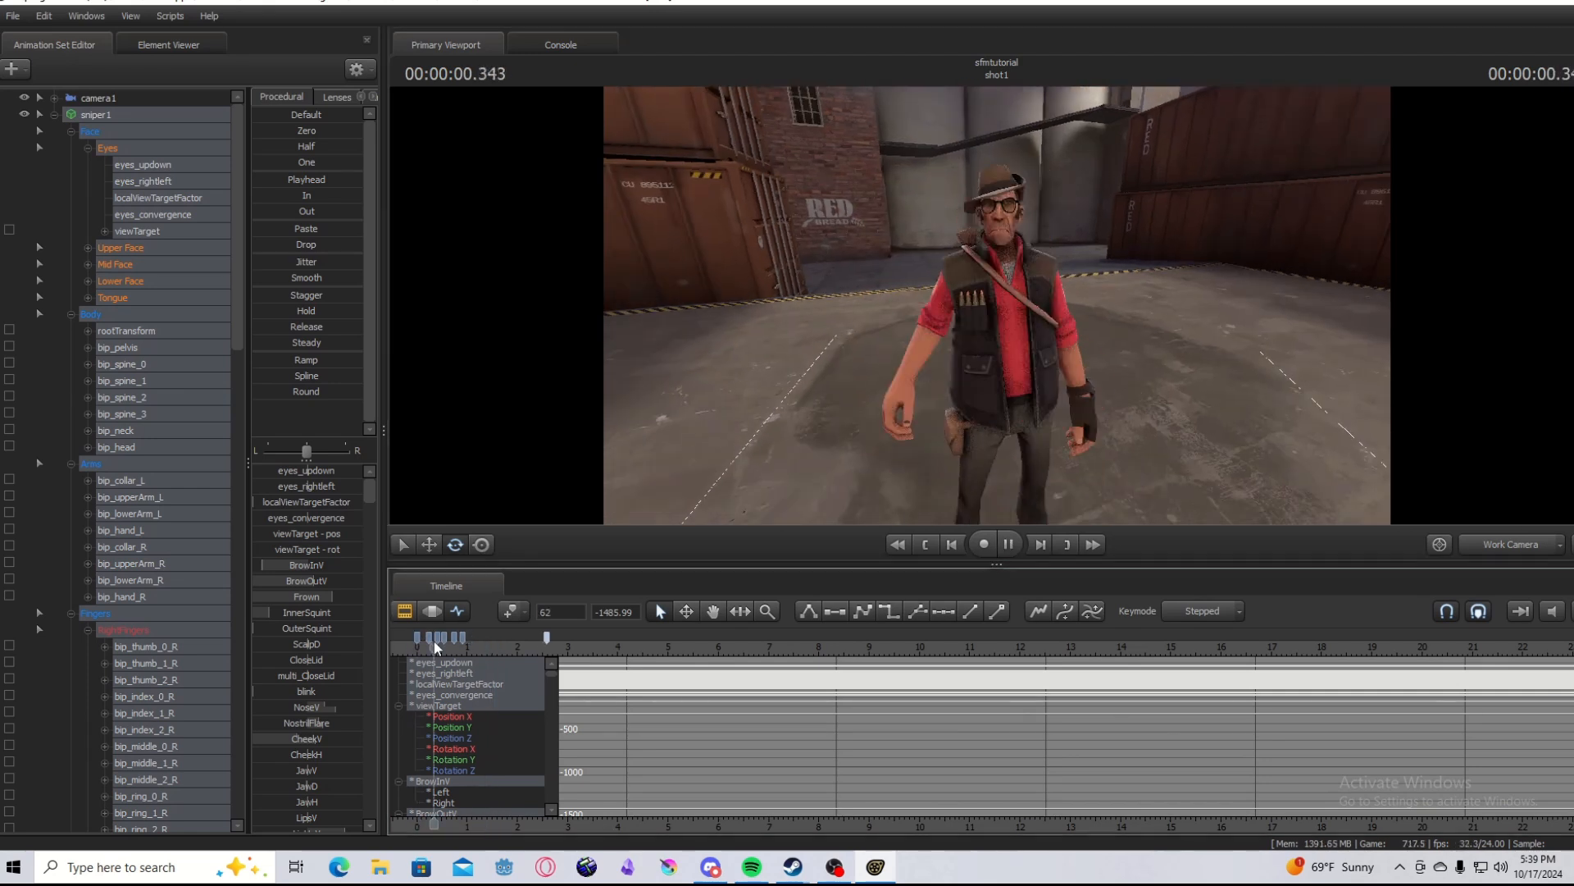
# Refine the sniper's upper-body pose for the final keyframe
pyautogui.keyDown('ctrl'); pyautogui.click(1045, 266); pyautogui.keyUp('ctrl')
pyautogui.moveTo(1045, 266); pyautogui.dragTo(998, 305)
pyautogui.keyDown('ctrl'); pyautogui.click(976, 352); pyautogui.keyUp('ctrl')
pyautogui.keyDown('ctrl'); pyautogui.click(996, 156); pyautogui.keyUp('ctrl')
# Return to the start of the shot and play the animation through camera1 in the Clip Editor
pyautogui.moveTo(509, 646); pyautogui.dragTo(418, 646)
pyautogui.click(96, 115)
pyautogui.press('w')
pyautogui.moveTo(1285, 195); pyautogui.dragTo(1296, 176)
pyautogui.click(1476, 547)
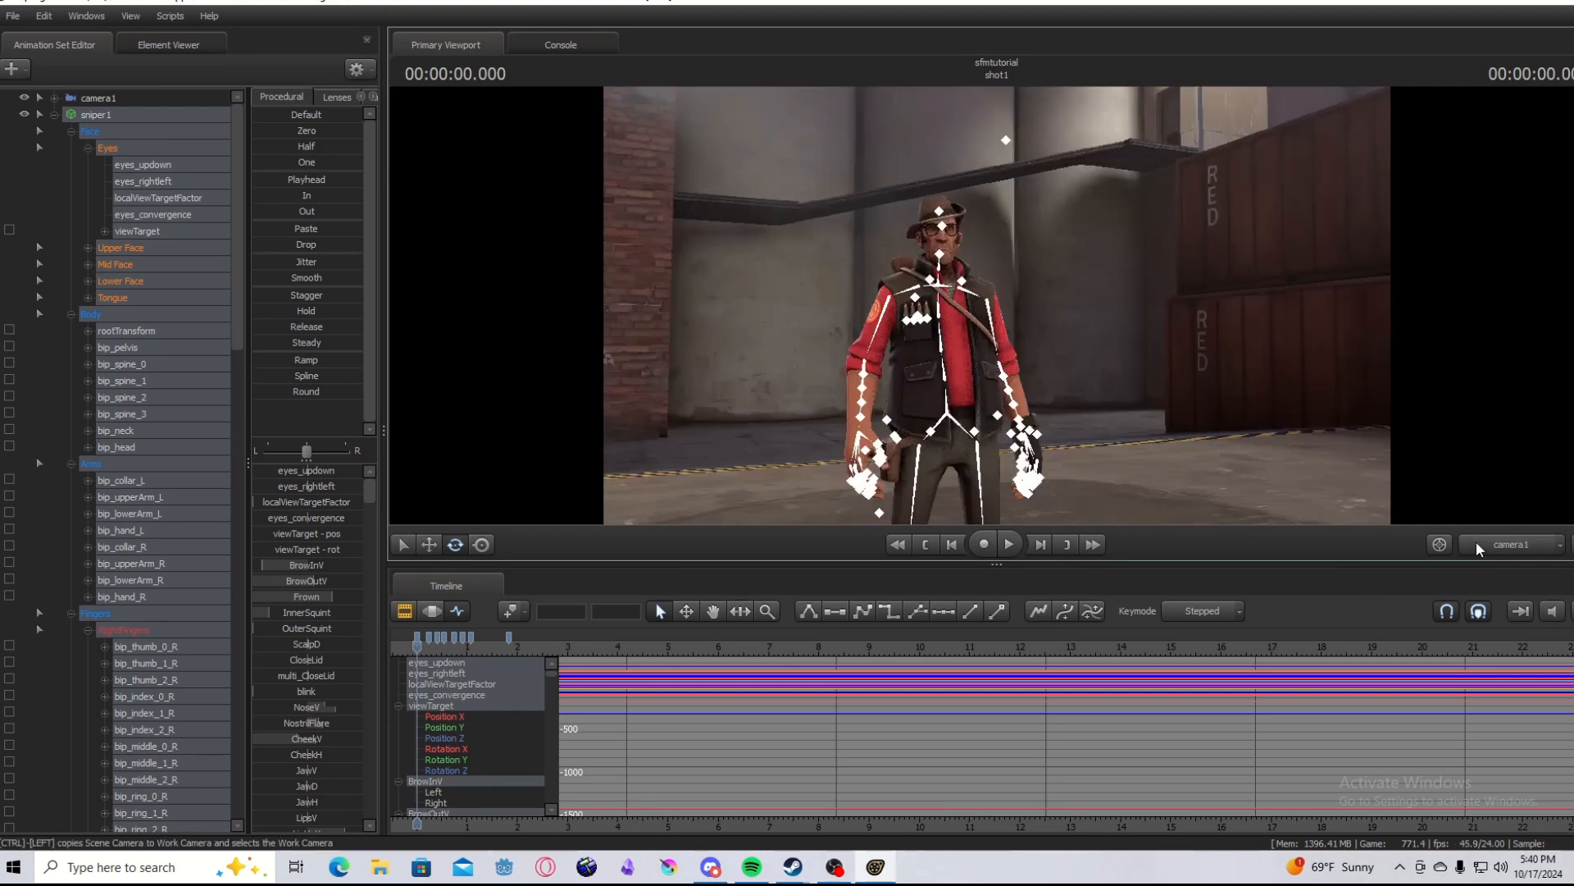
pyautogui.click(995, 482)
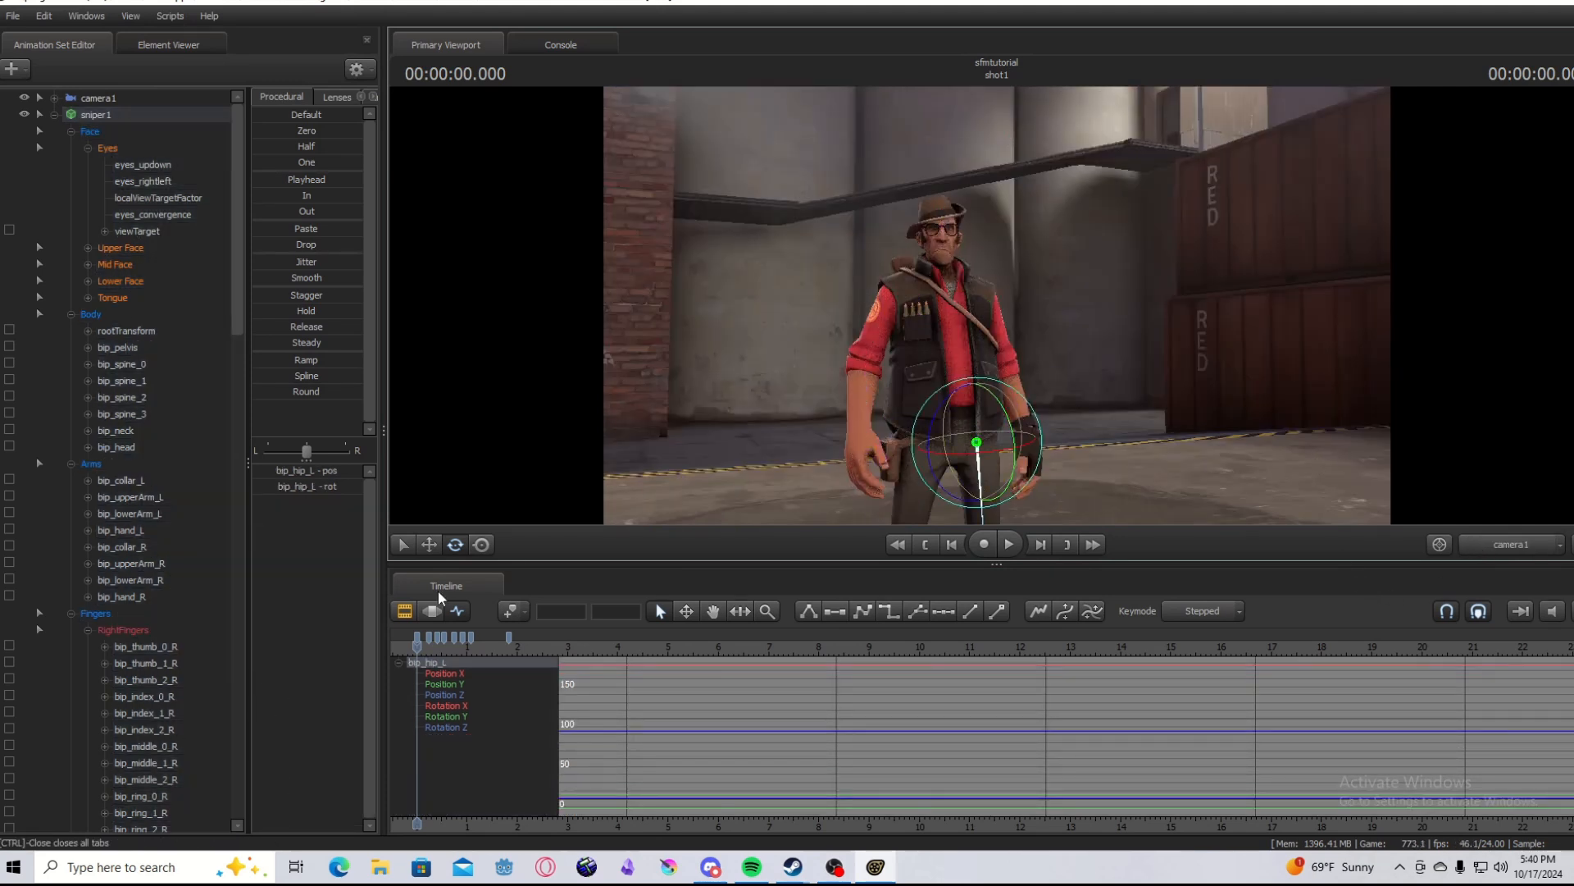
pyautogui.click(405, 611)
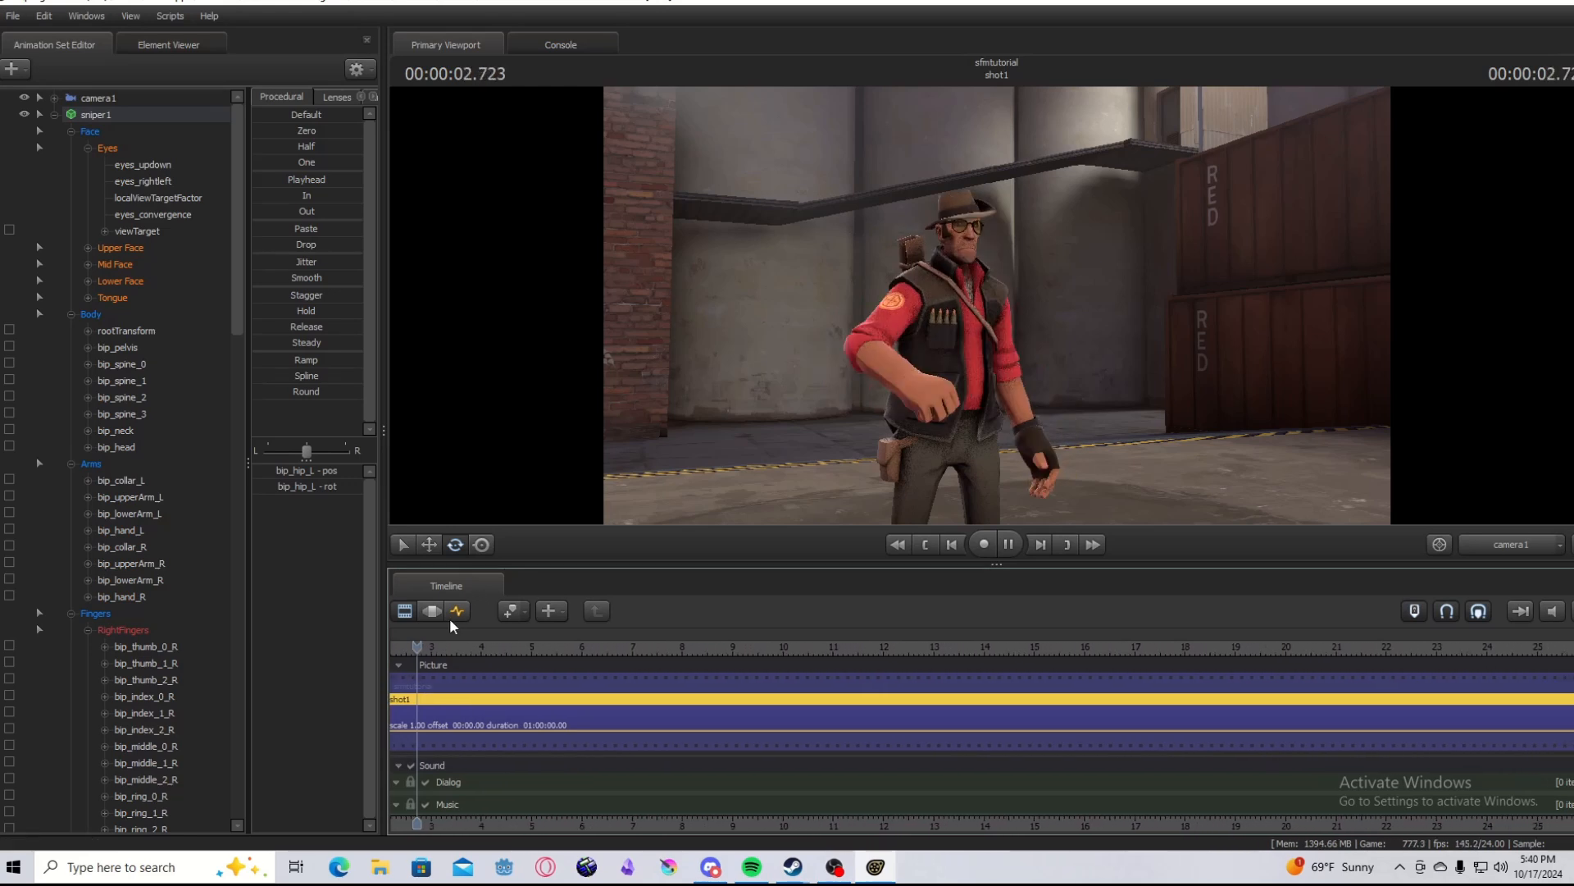
pyautogui.press('space')
# Select all of the sniper's keyframes in the Graph Editor, change their tangents, and play the result from the Work Camera
pyautogui.click(394, 644)
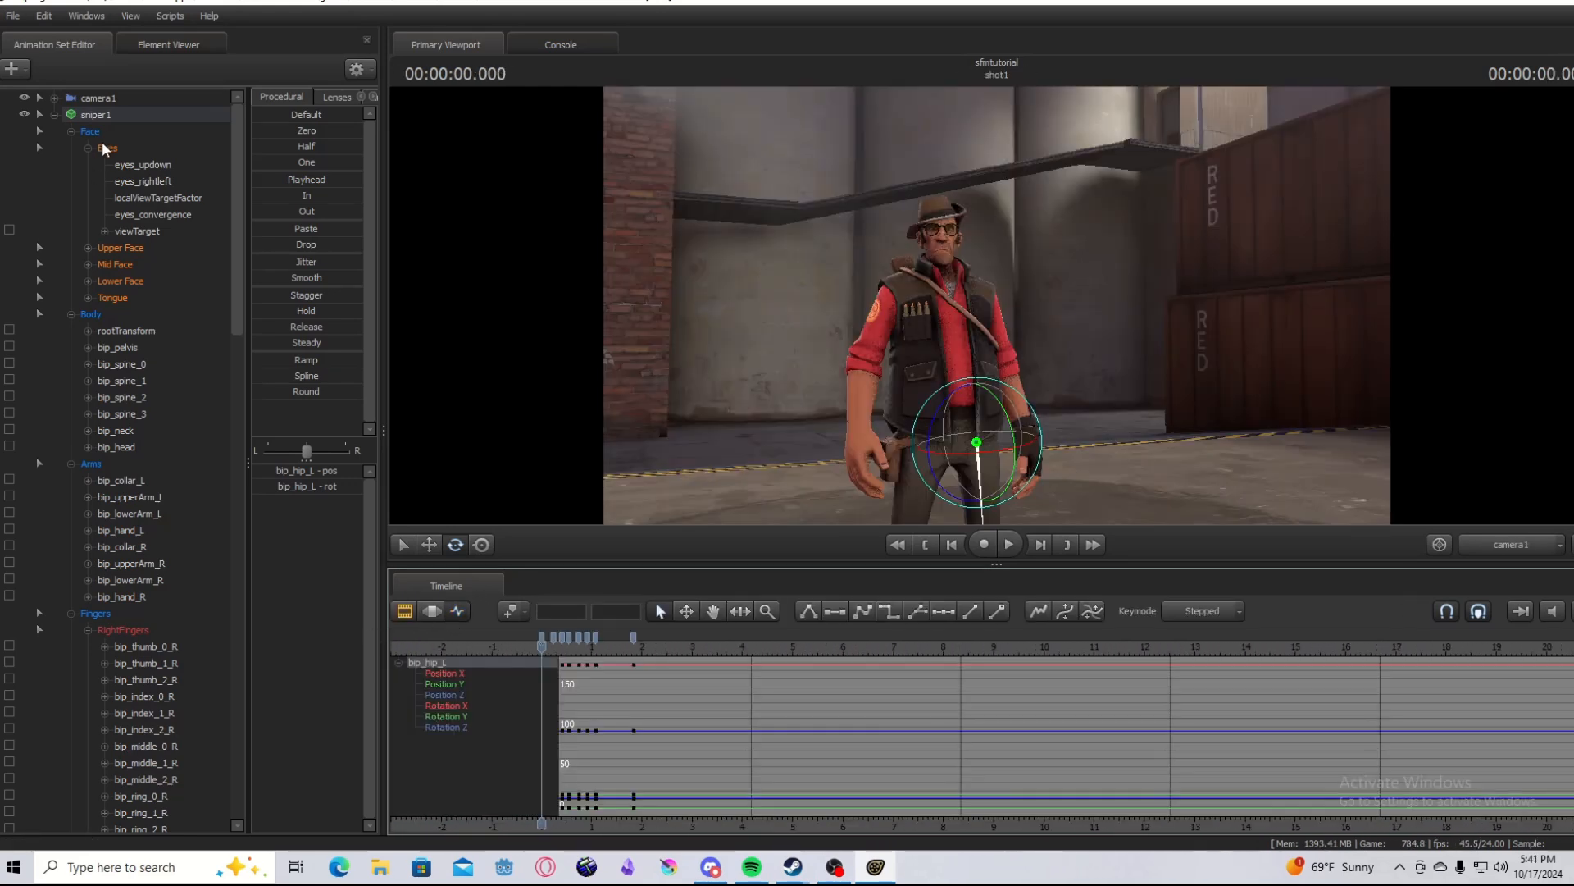
pyautogui.click(97, 115)
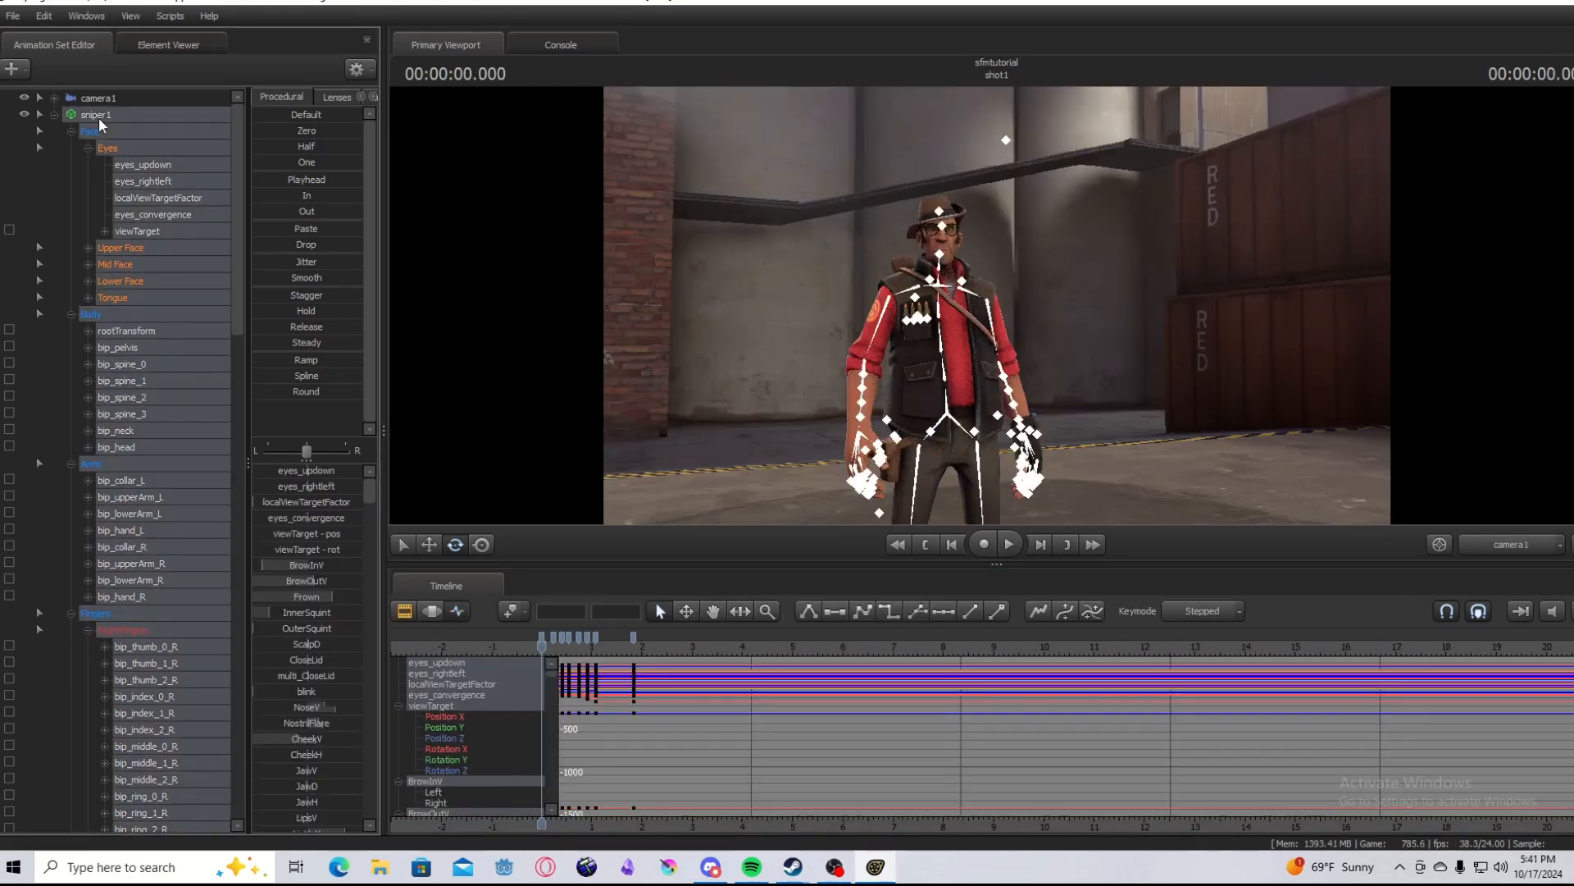
pyautogui.click(636, 646)
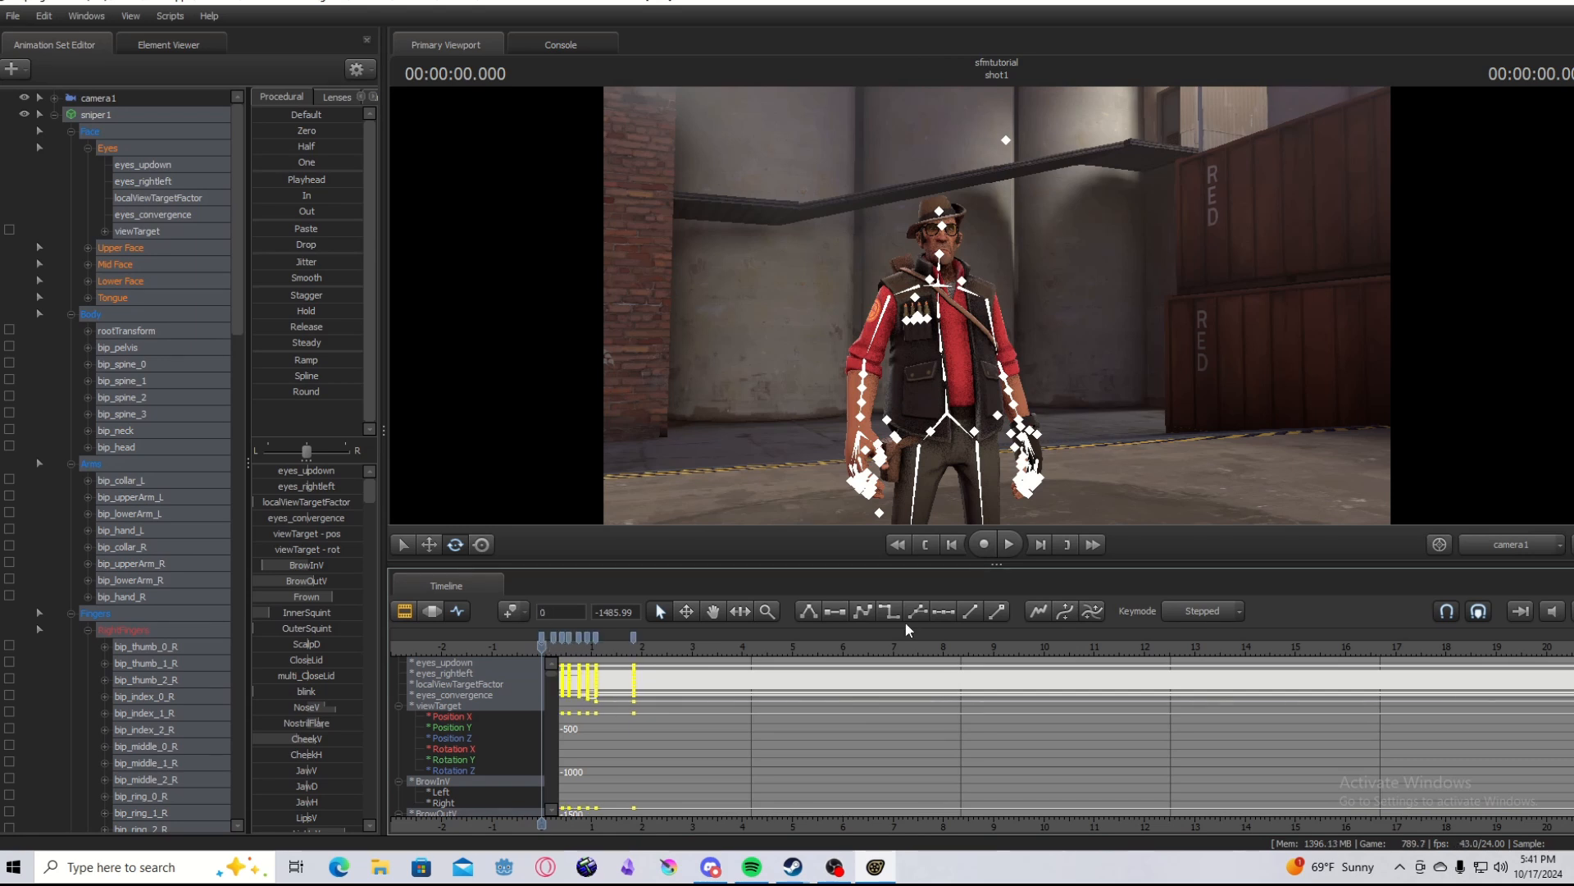
pyautogui.click(1539, 547)
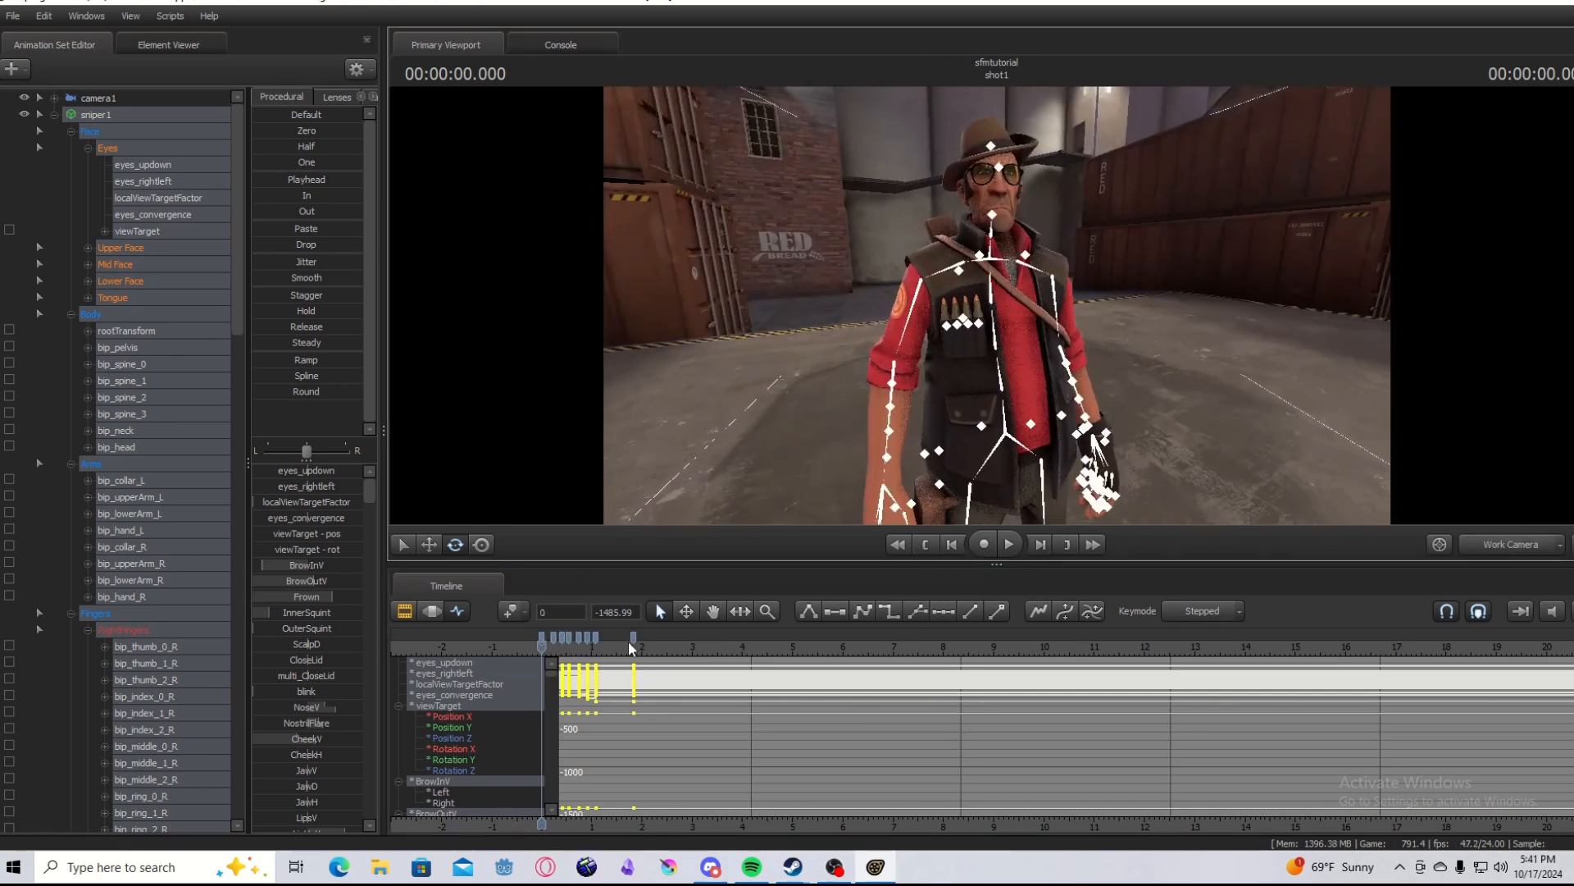
pyautogui.click(632, 639)
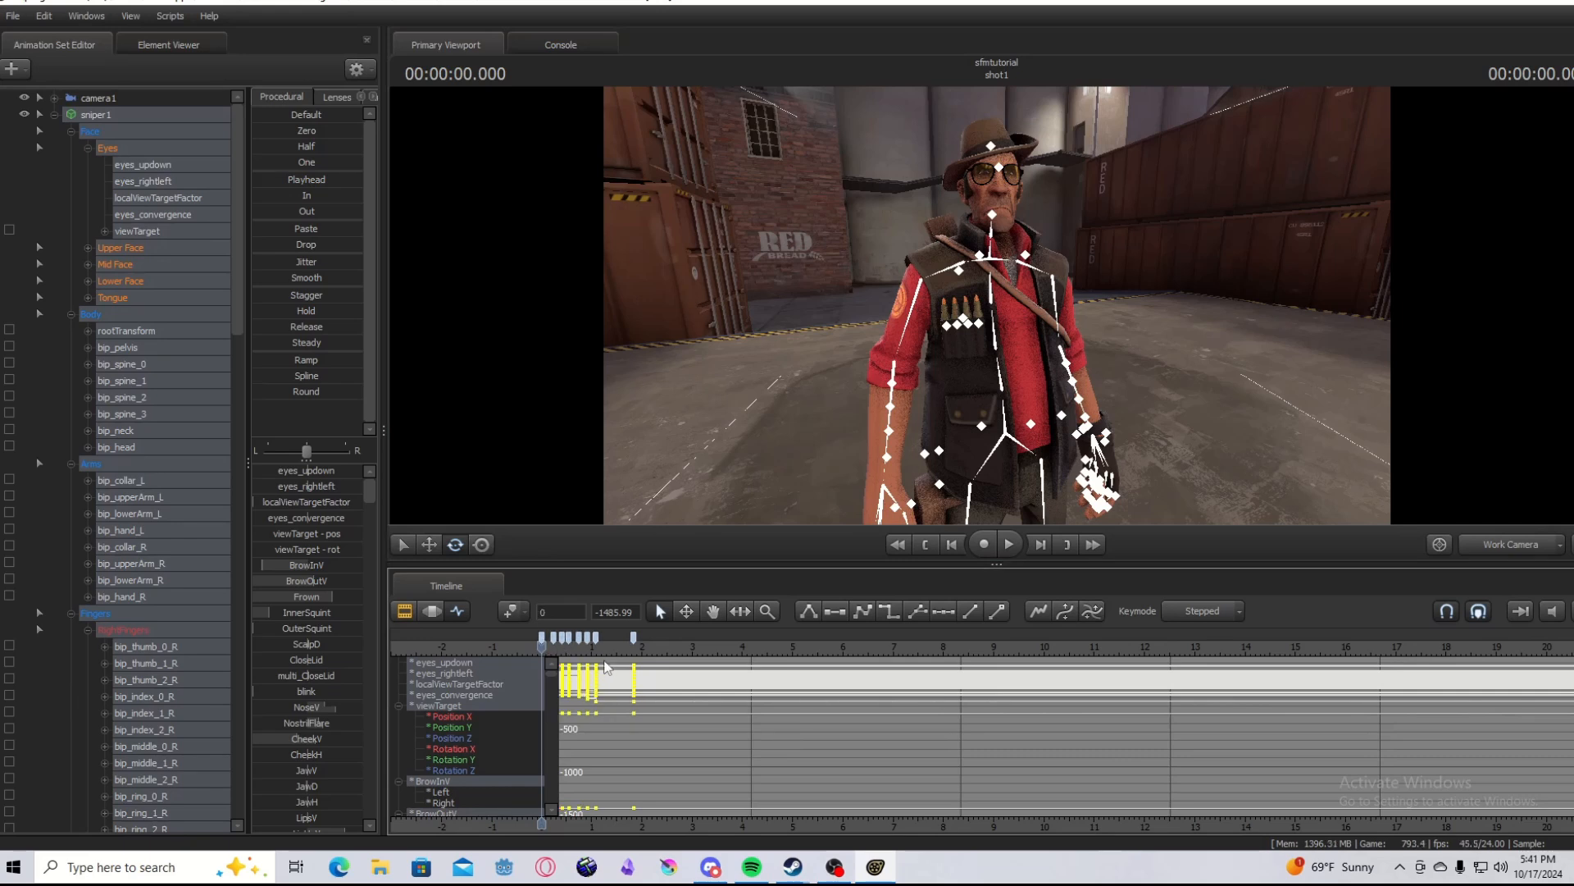
pyautogui.press('space')
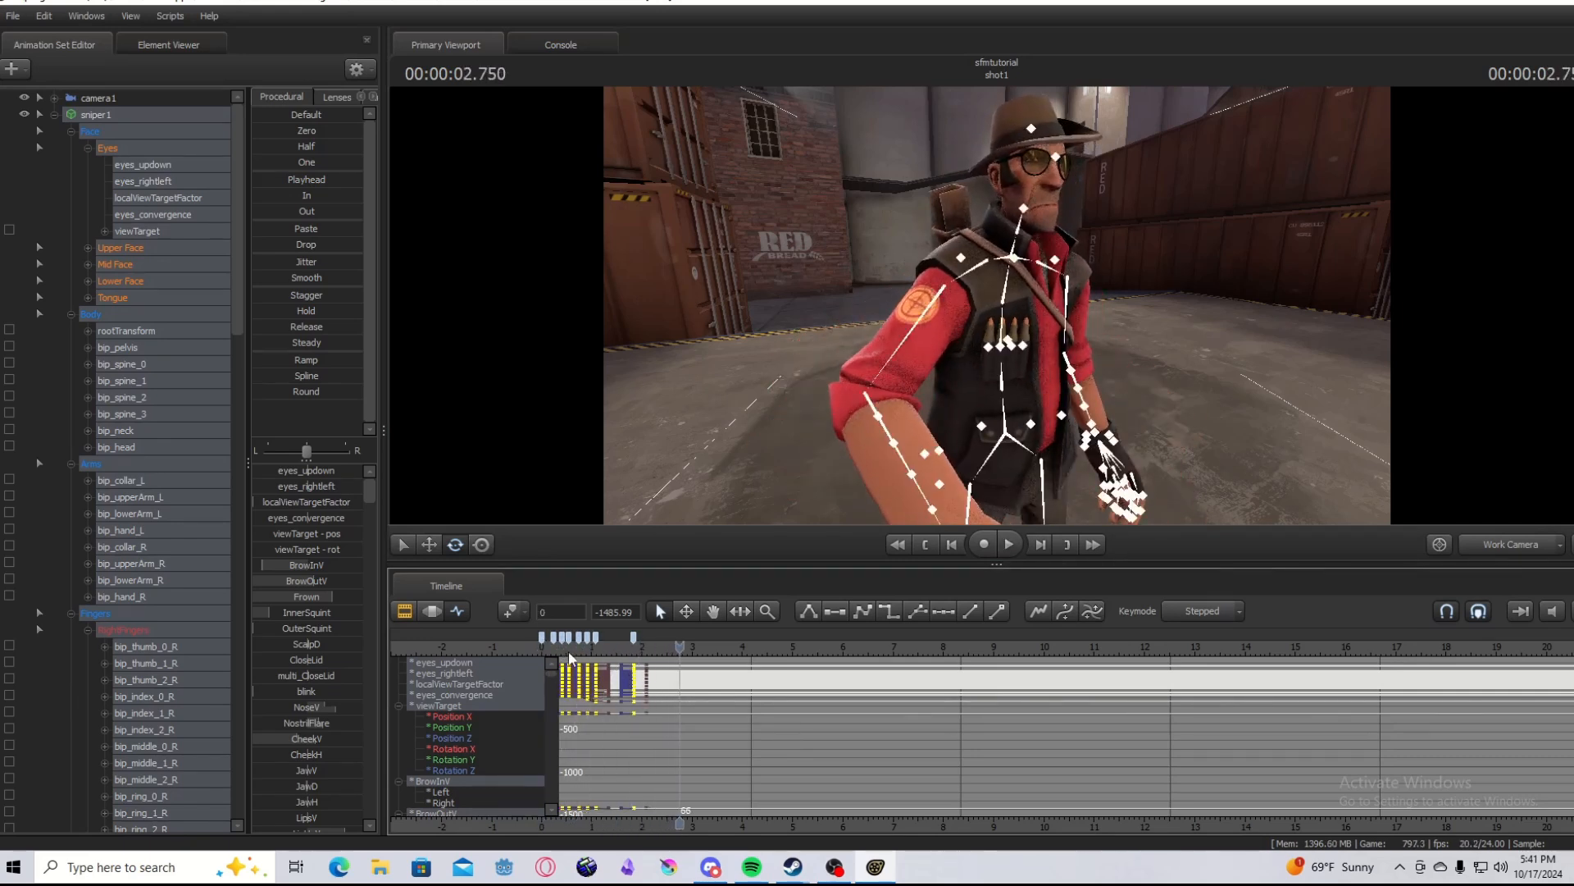
# Check the animation through camera1 in the Clip Editor, scrubbing along the shot
pyautogui.click(1529, 552)
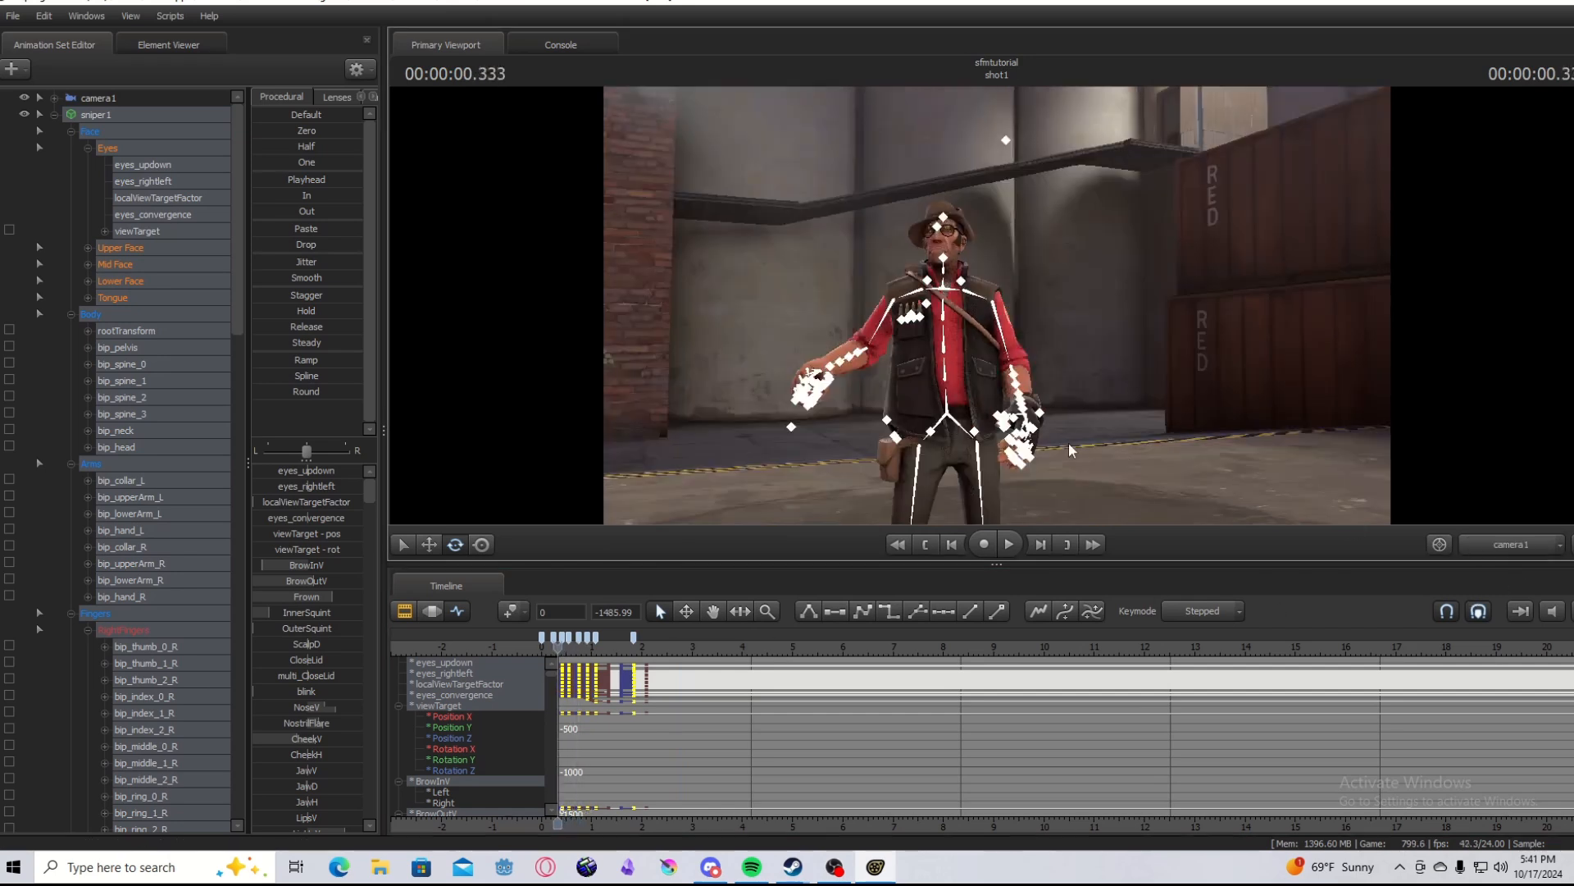
pyautogui.click(405, 613)
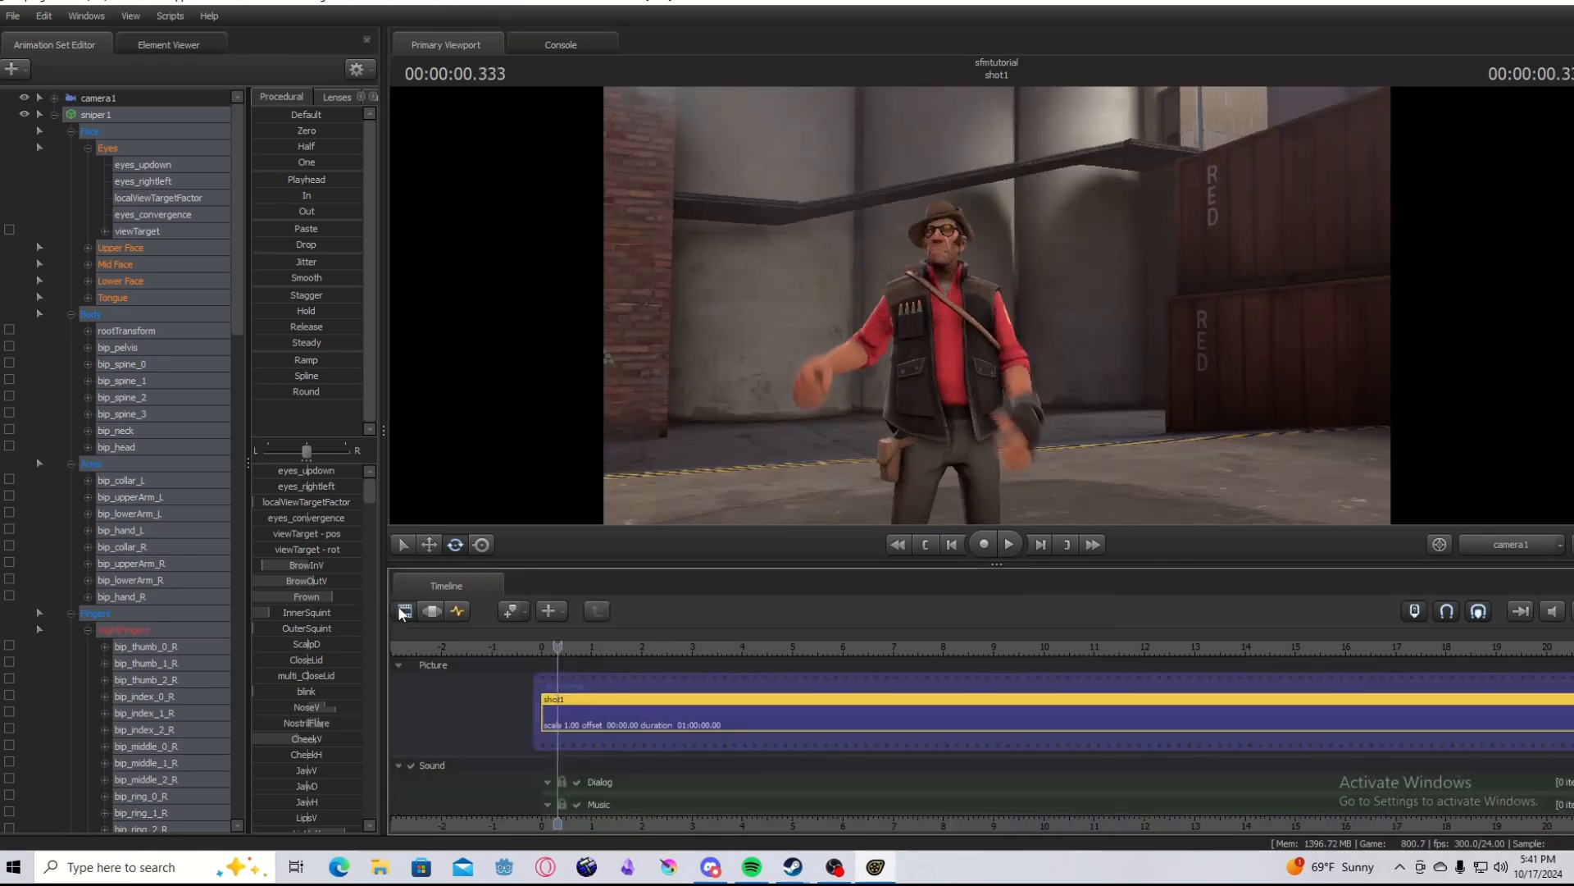
pyautogui.click(463, 646)
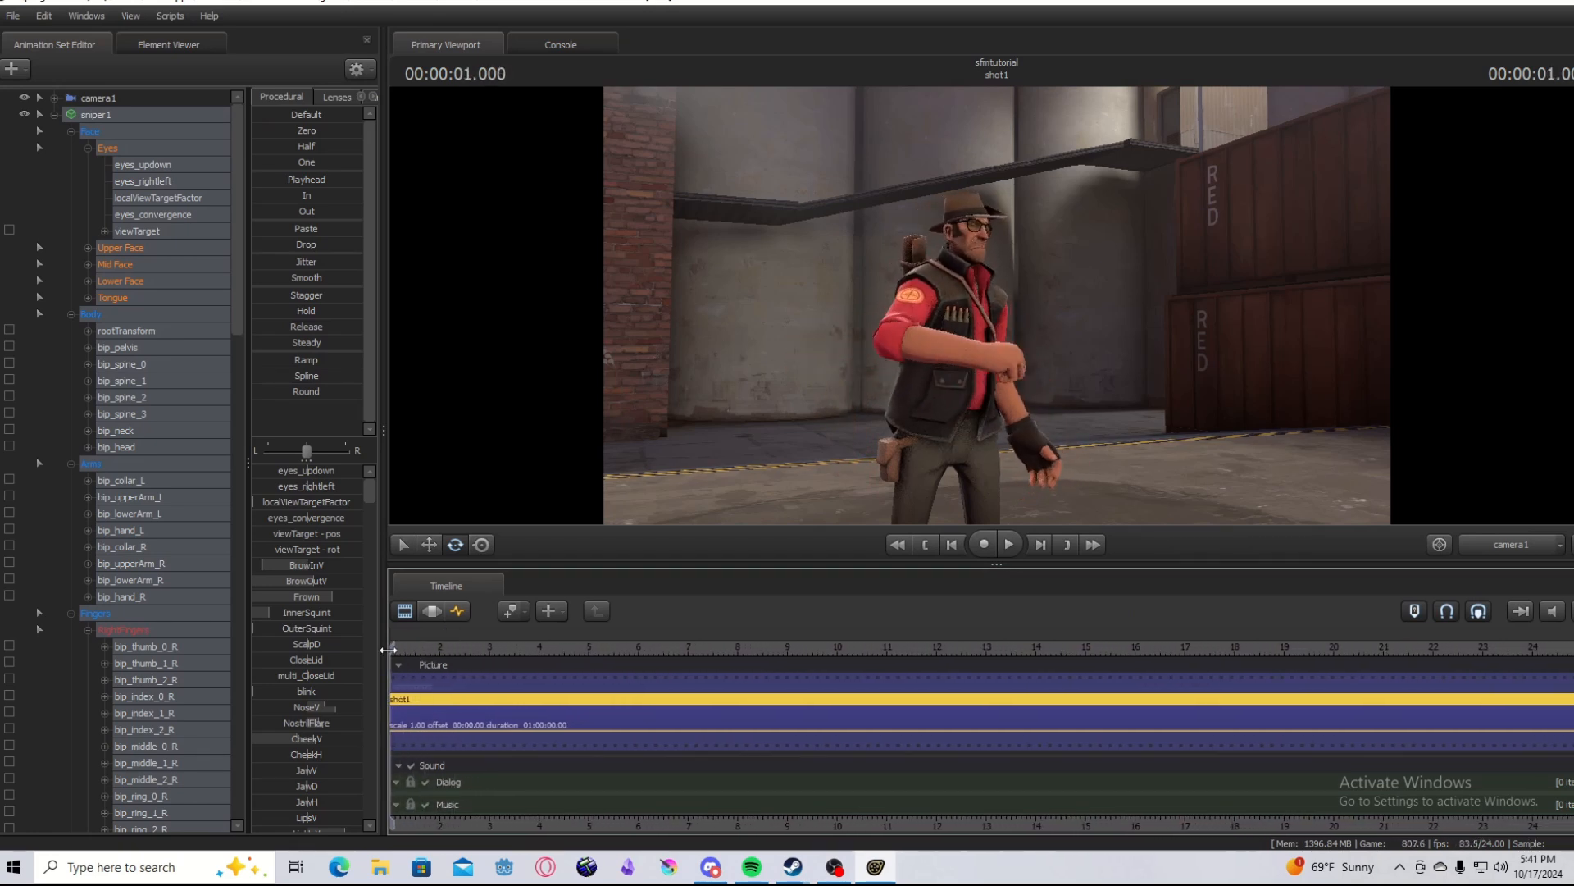
# Review the sniper's animation through camera1 in the Clip Editor, playing it repeatedly from the start of the shot
pyautogui.moveTo(388, 651); pyautogui.dragTo(563, 645)
pyautogui.press('space')
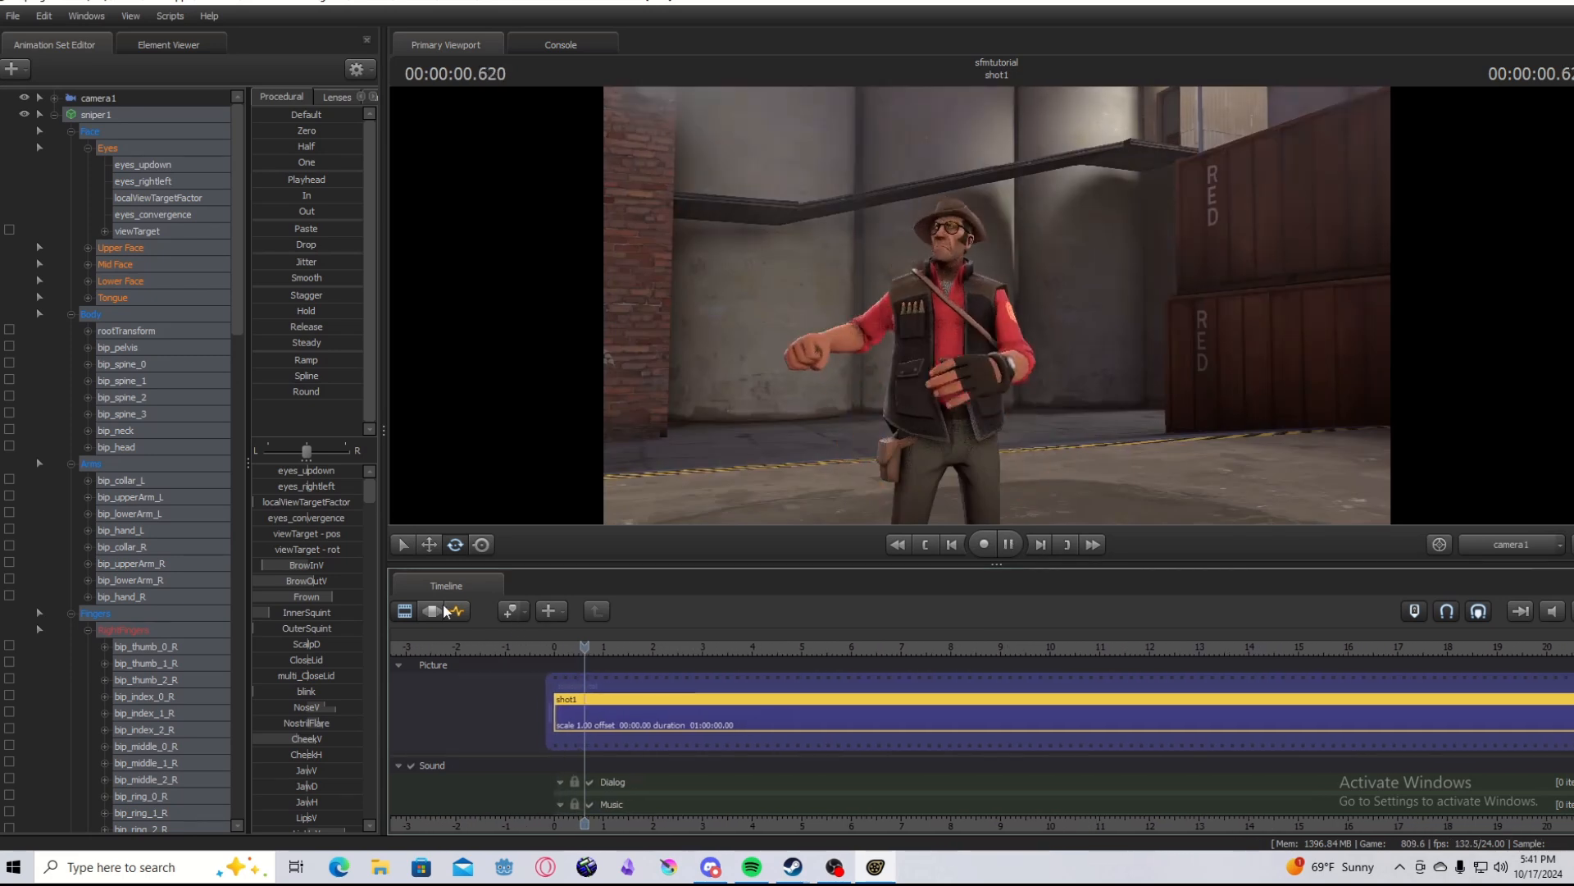
pyautogui.click(455, 610)
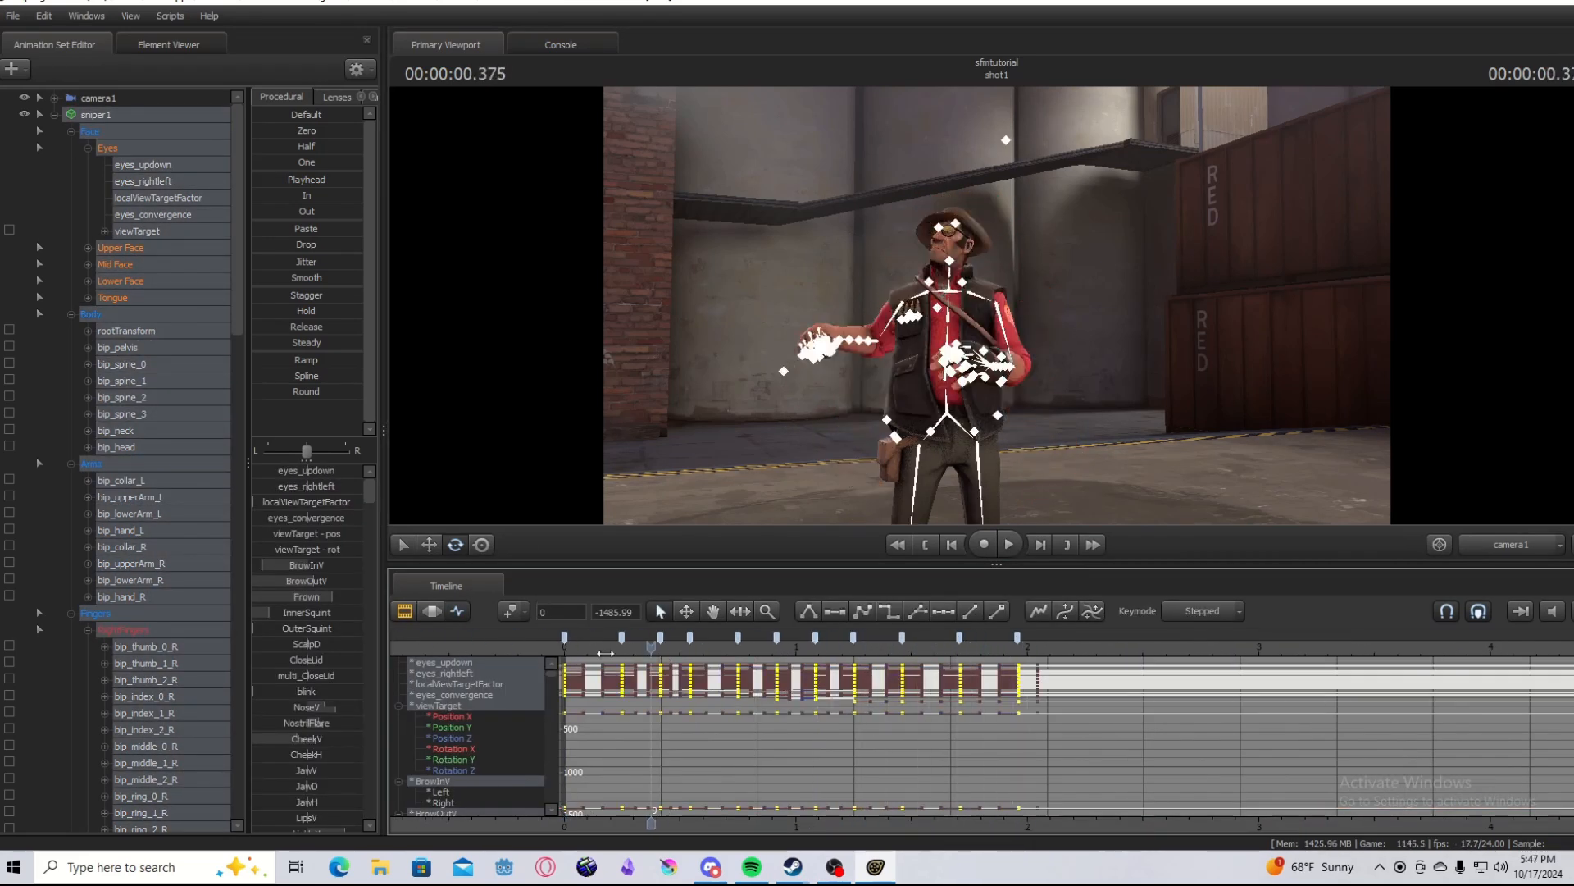
pyautogui.moveTo(605, 653); pyautogui.dragTo(551, 648)
pyautogui.click(405, 611)
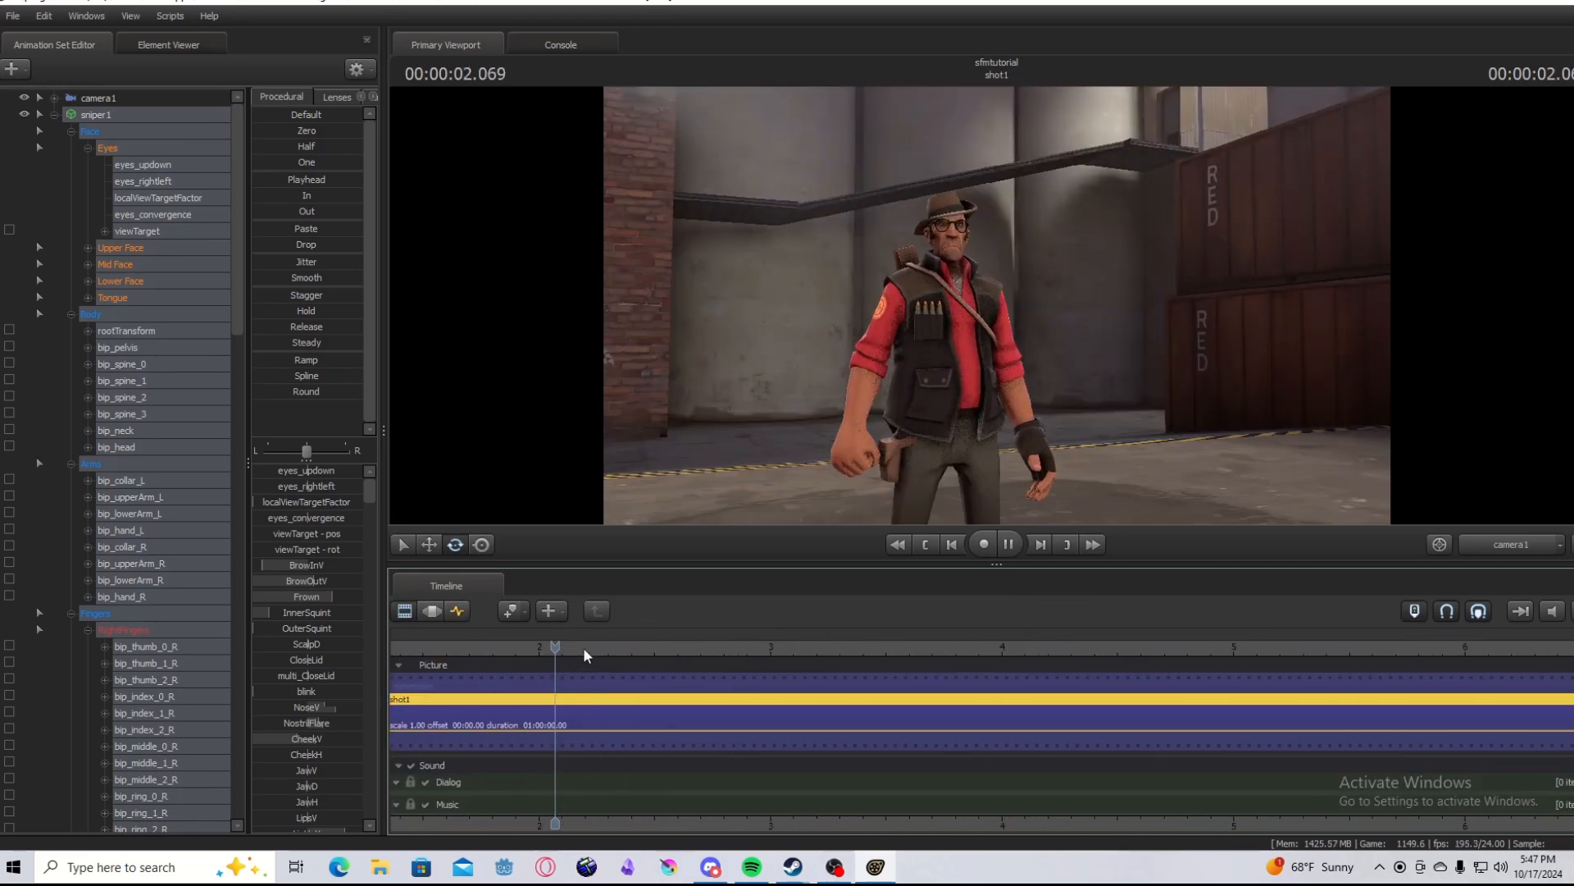
pyautogui.click(896, 548)
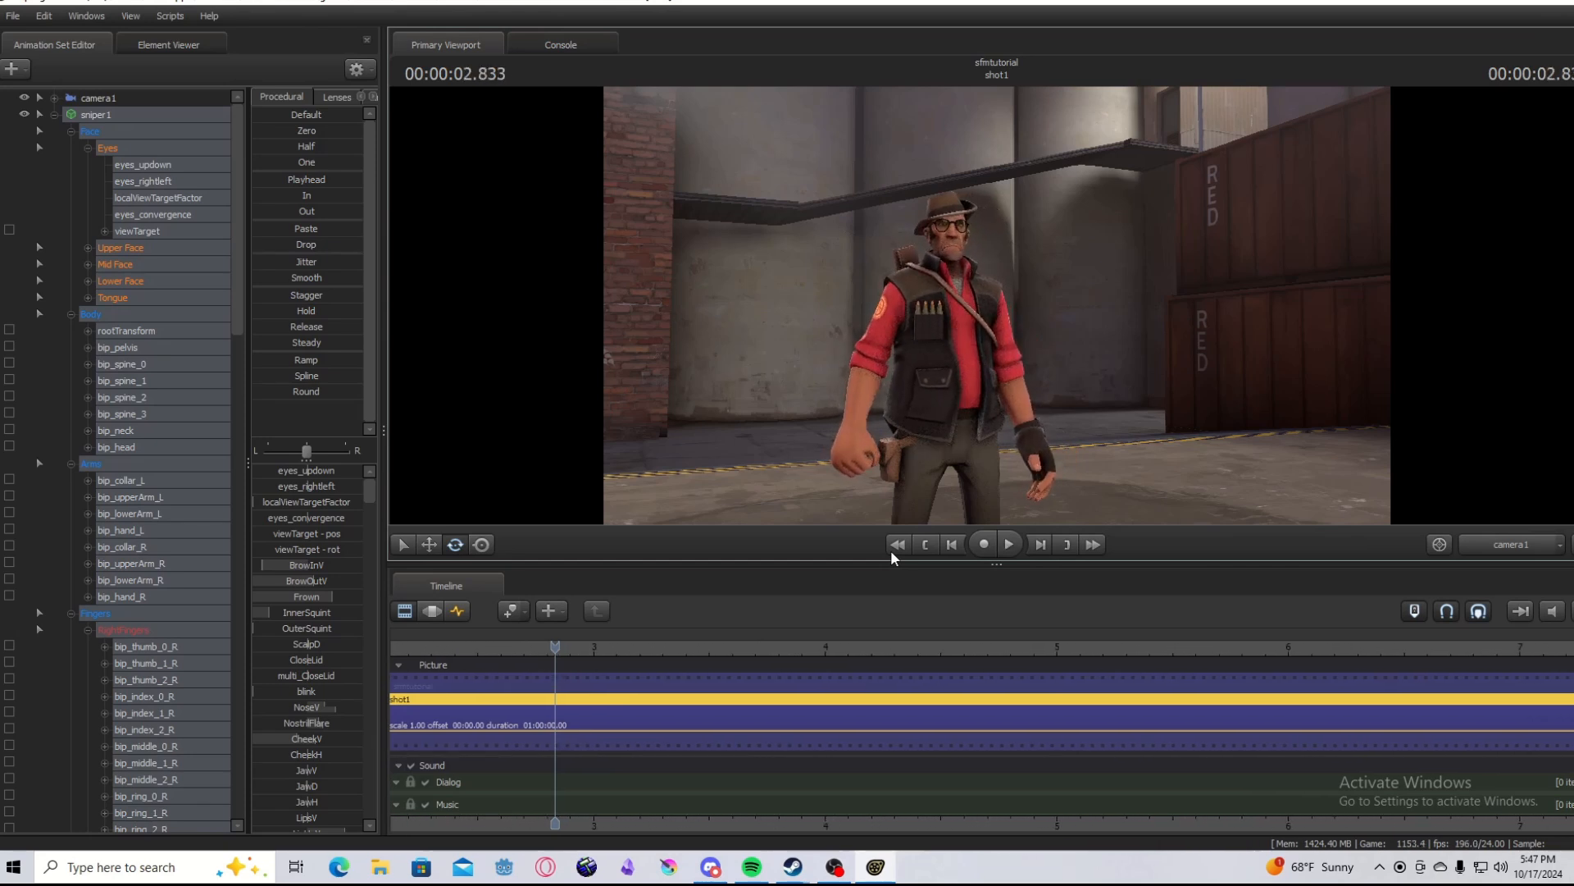
pyautogui.click(899, 545)
pyautogui.press('space')
pyautogui.click(898, 545)
# Start adding a sound clip to the Dialog track in the Clip Editor and filter the WAV files by "vo\sniper_jeer"
pyautogui.click(456, 611)
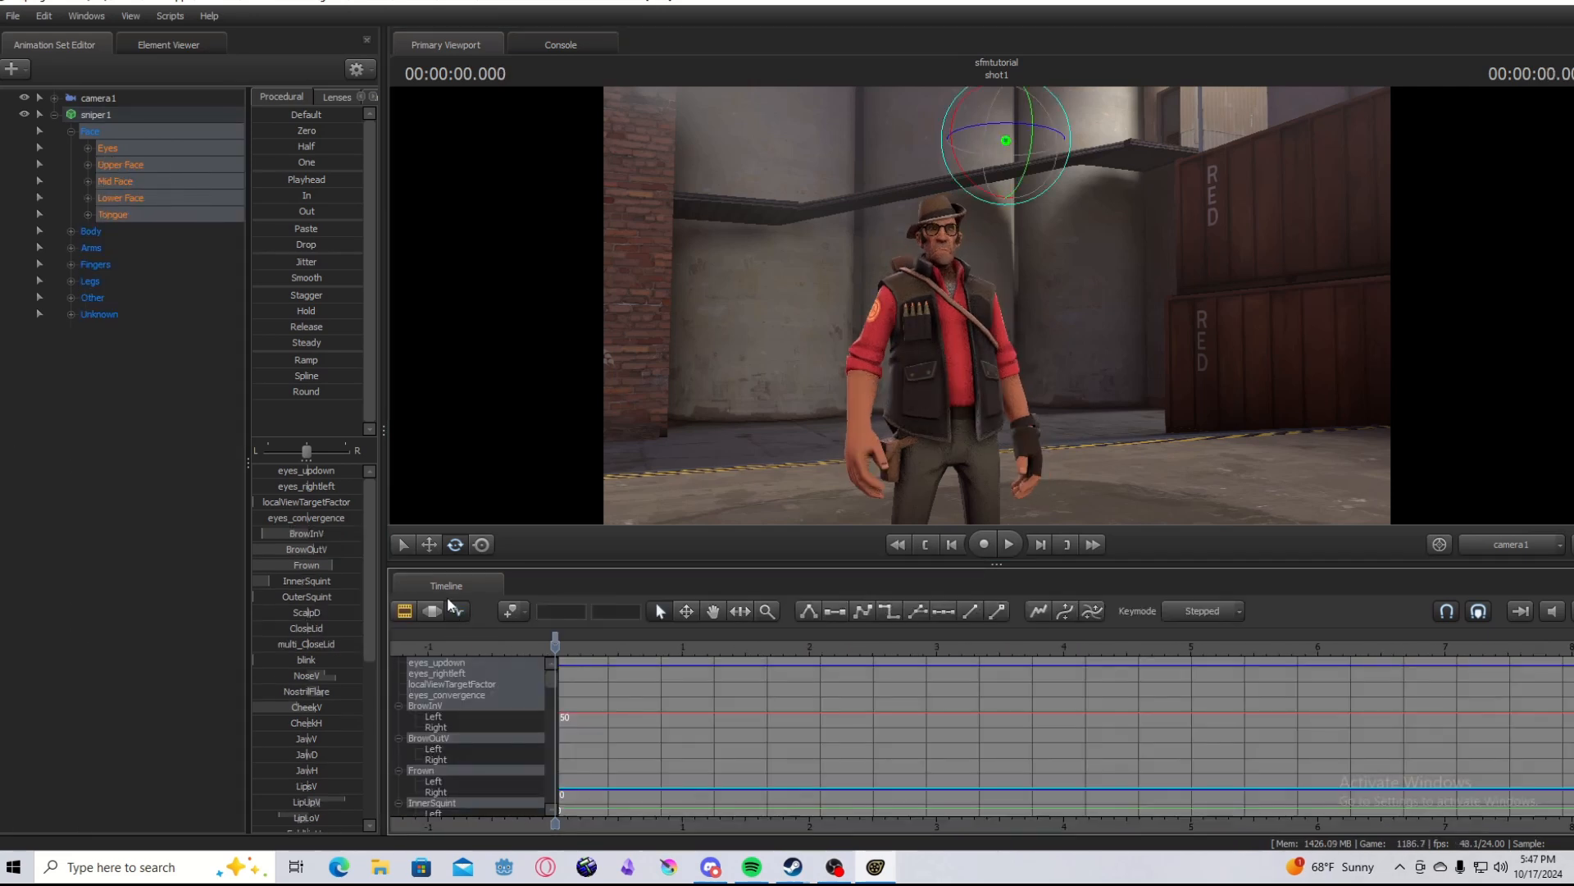
pyautogui.click(406, 612)
pyautogui.rightClick(666, 784)
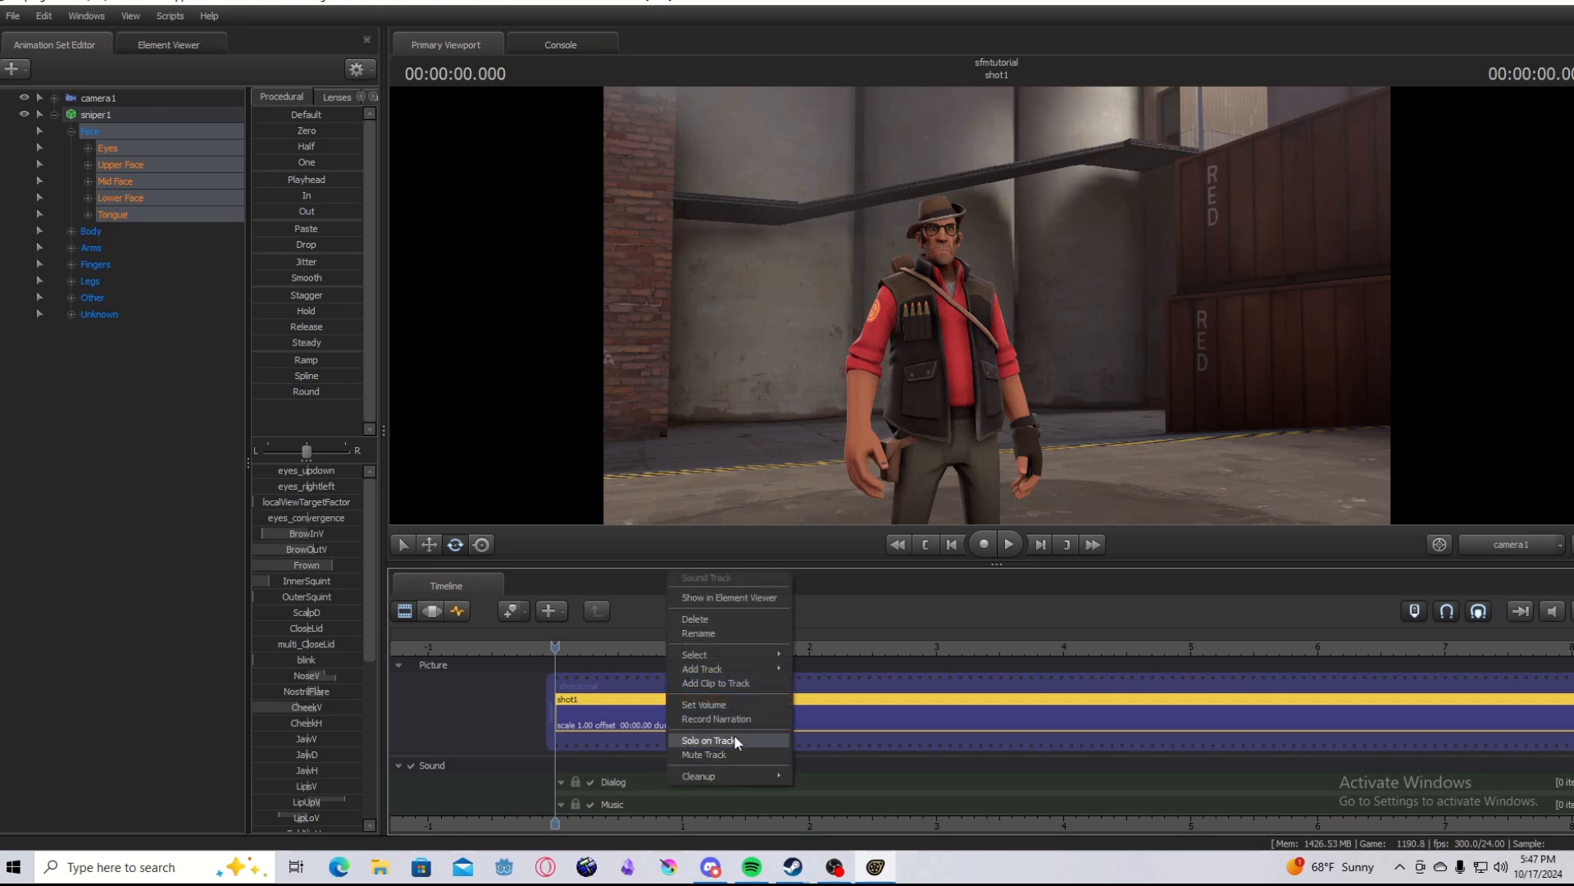
pyautogui.click(727, 684)
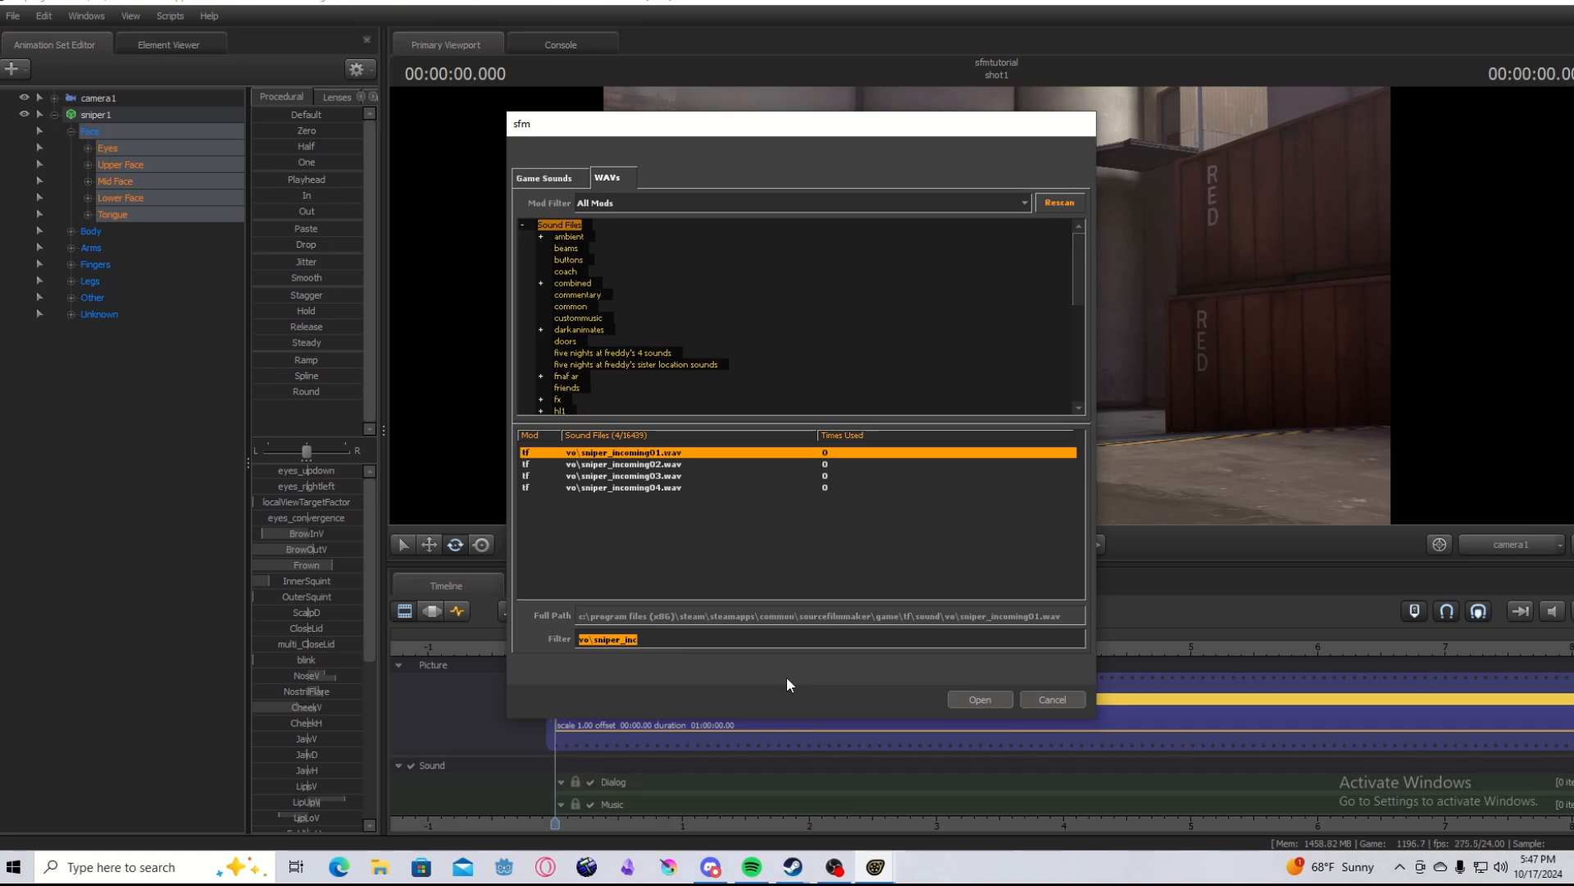
pyautogui.write('vo\\s')
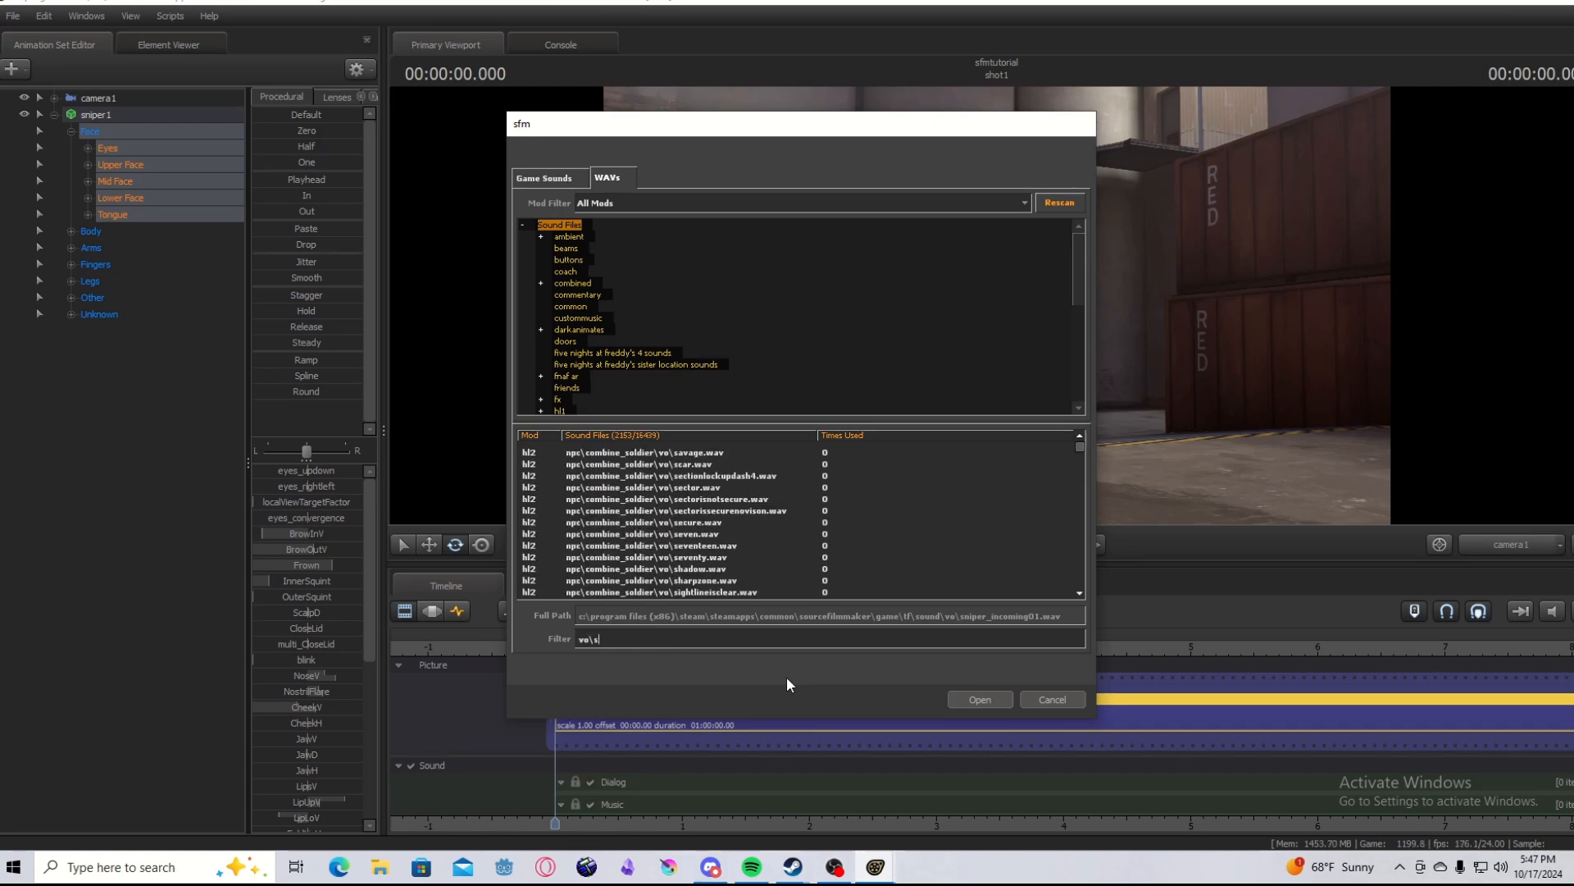
pyautogui.write('niper_jeer')
# Audition several of the sniper_jeers voice clips in the sound browser
pyautogui.click(645, 454)
pyautogui.click(646, 476)
pyautogui.click(646, 465)
pyautogui.click(653, 510)
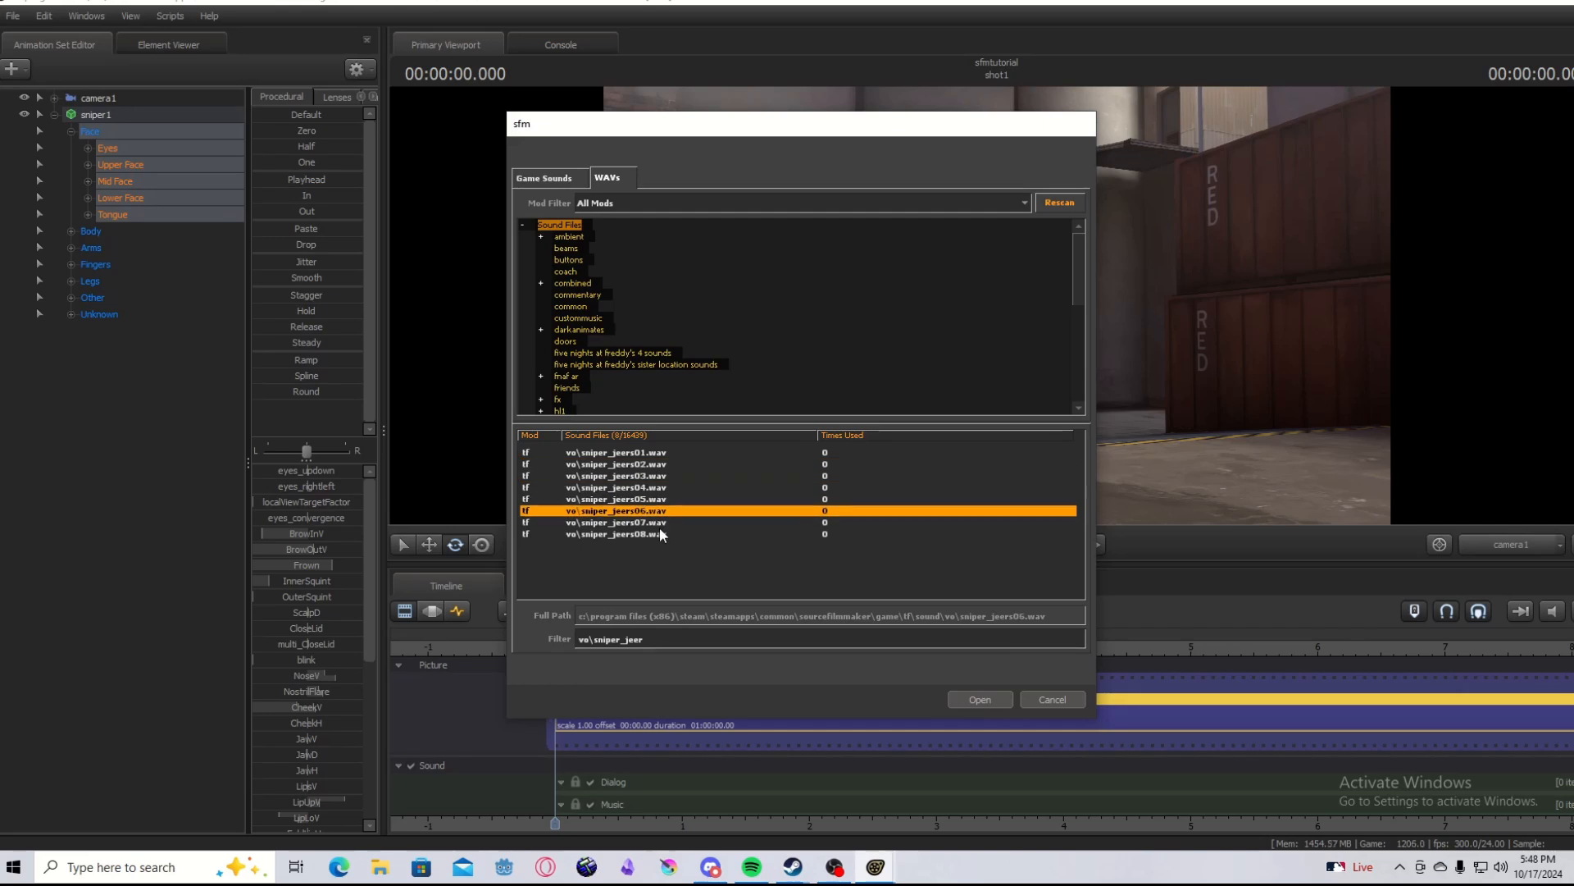
pyautogui.click(661, 534)
pyautogui.click(661, 475)
# Filter the sounds by "vo\sniper_neg" and add sniper_negativevocalization01.wav to the Dialog track
pyautogui.press('BackSpace')
pyautogui.press('BackSpace')
pyautogui.press('BackSpace')
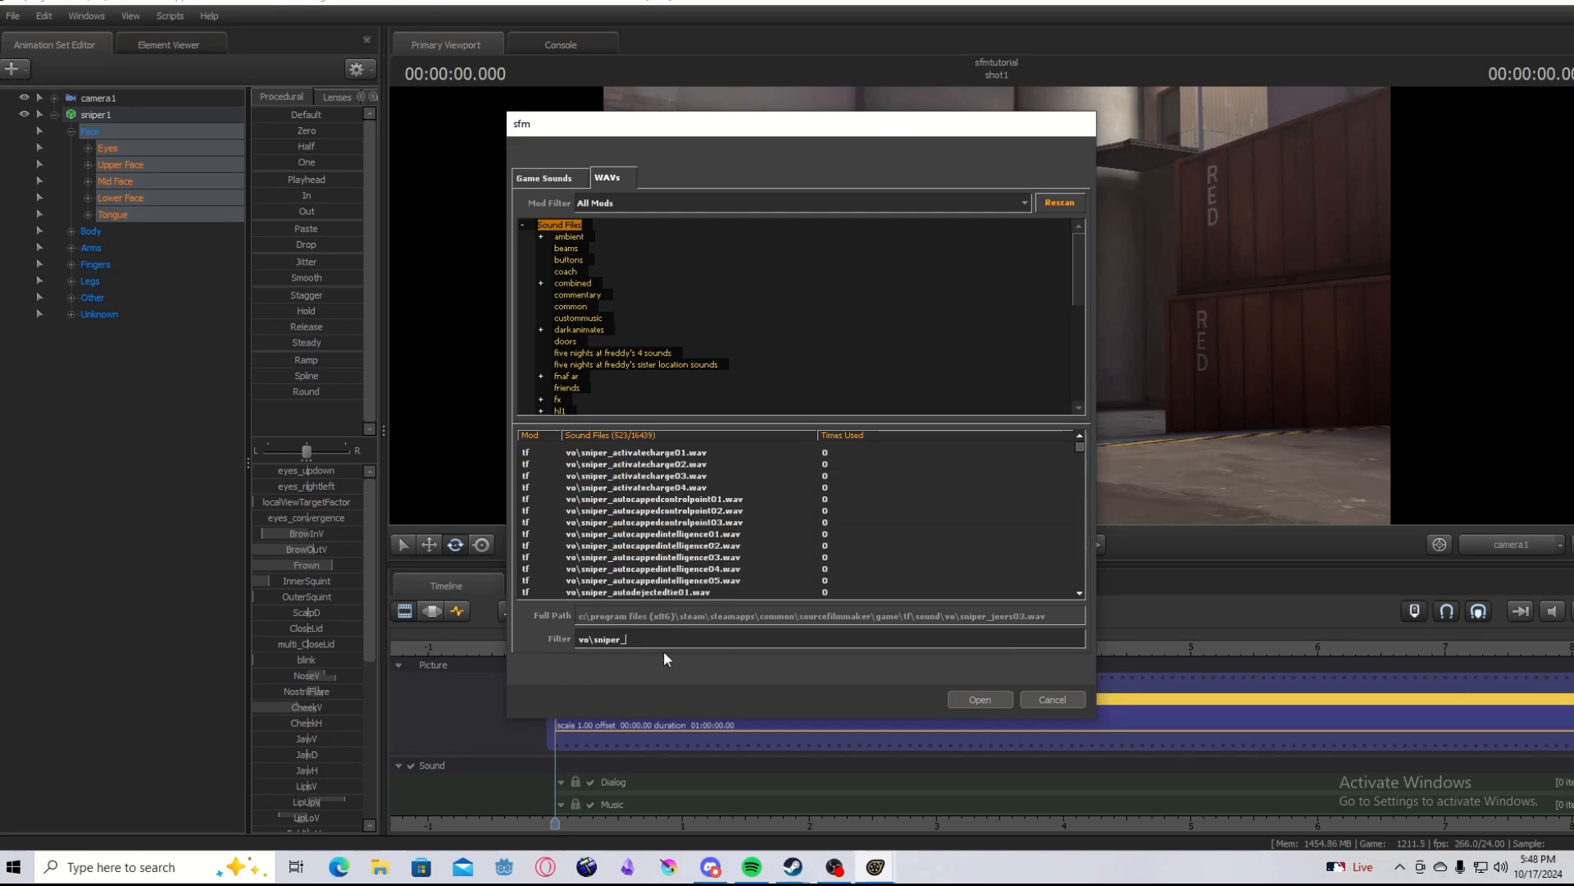
pyautogui.write('neg')
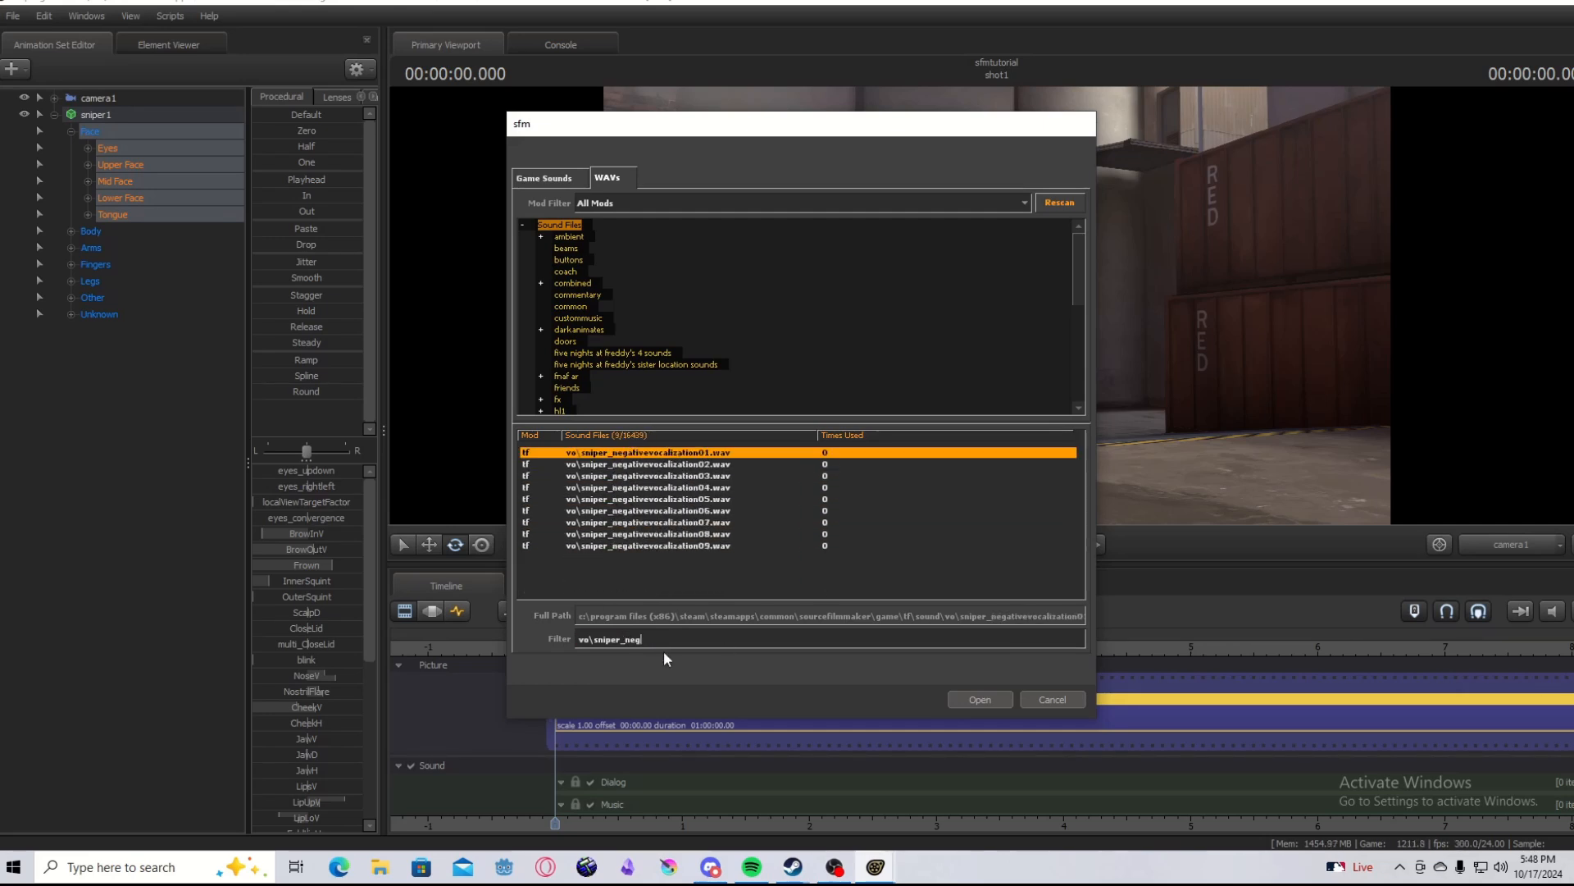
pyautogui.click(980, 700)
# Move the voice clip so it starts at about 0.58 s, and play it to check the timing against the animation
pyautogui.press('space')
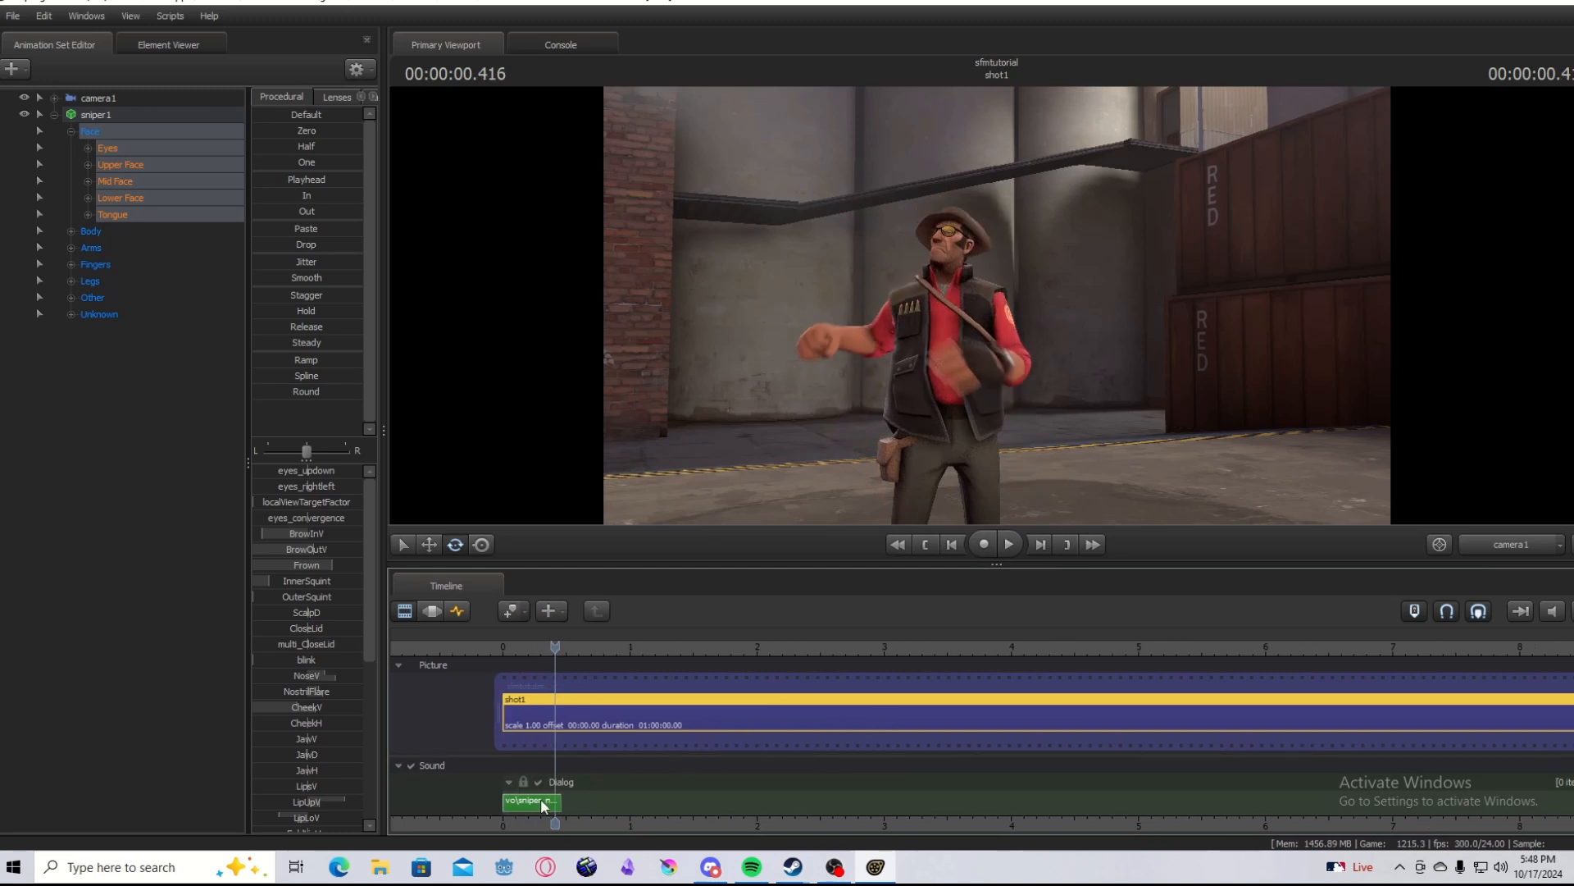
pyautogui.moveTo(540, 800); pyautogui.dragTo(598, 797)
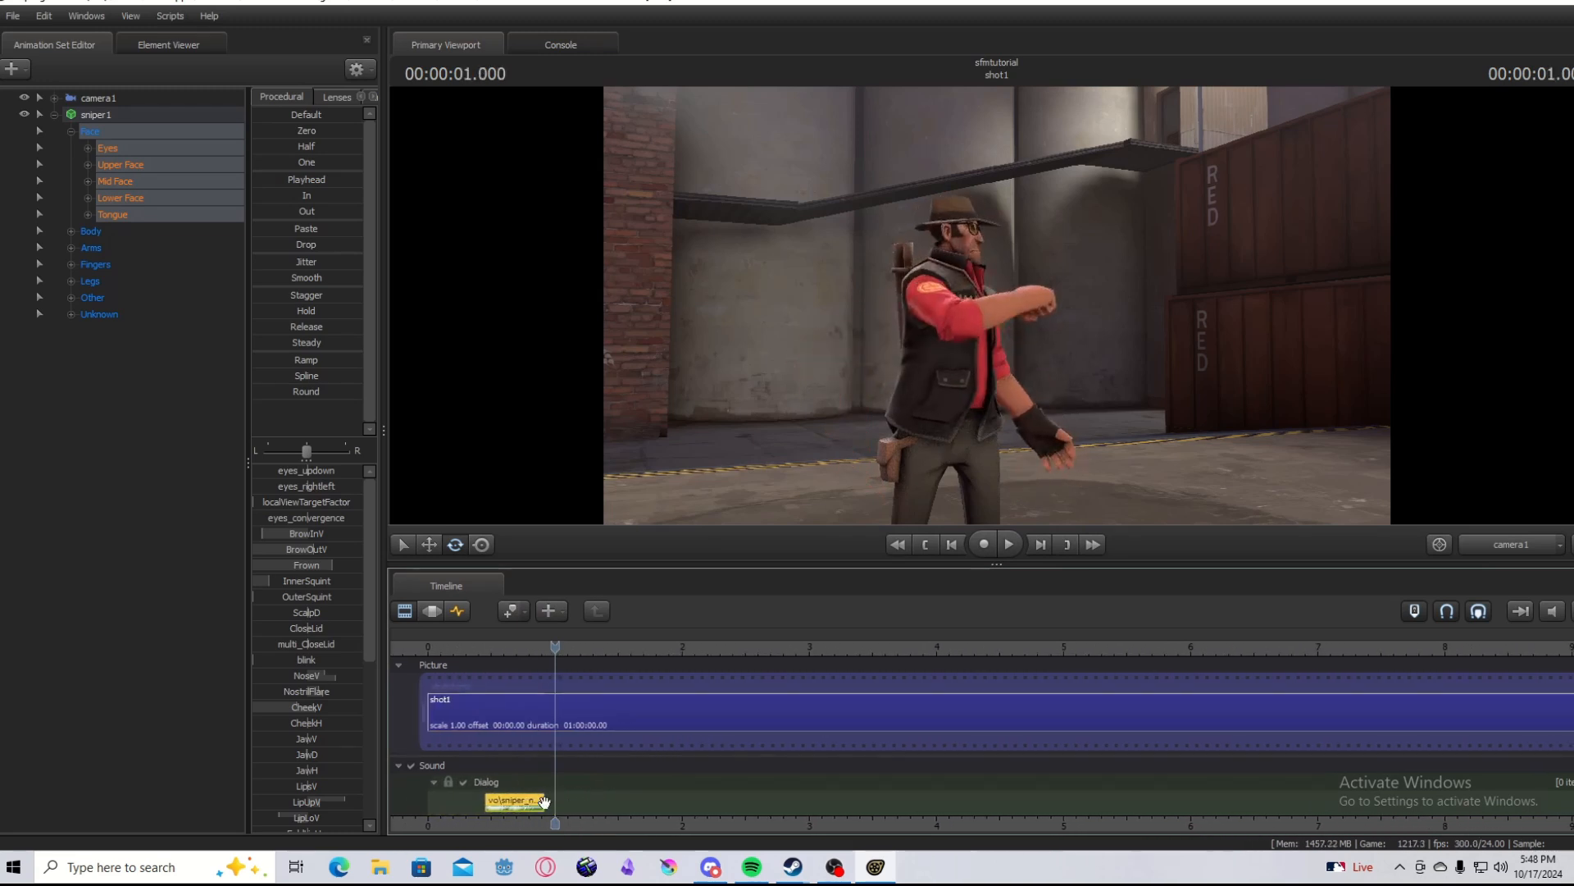
pyautogui.click(500, 642)
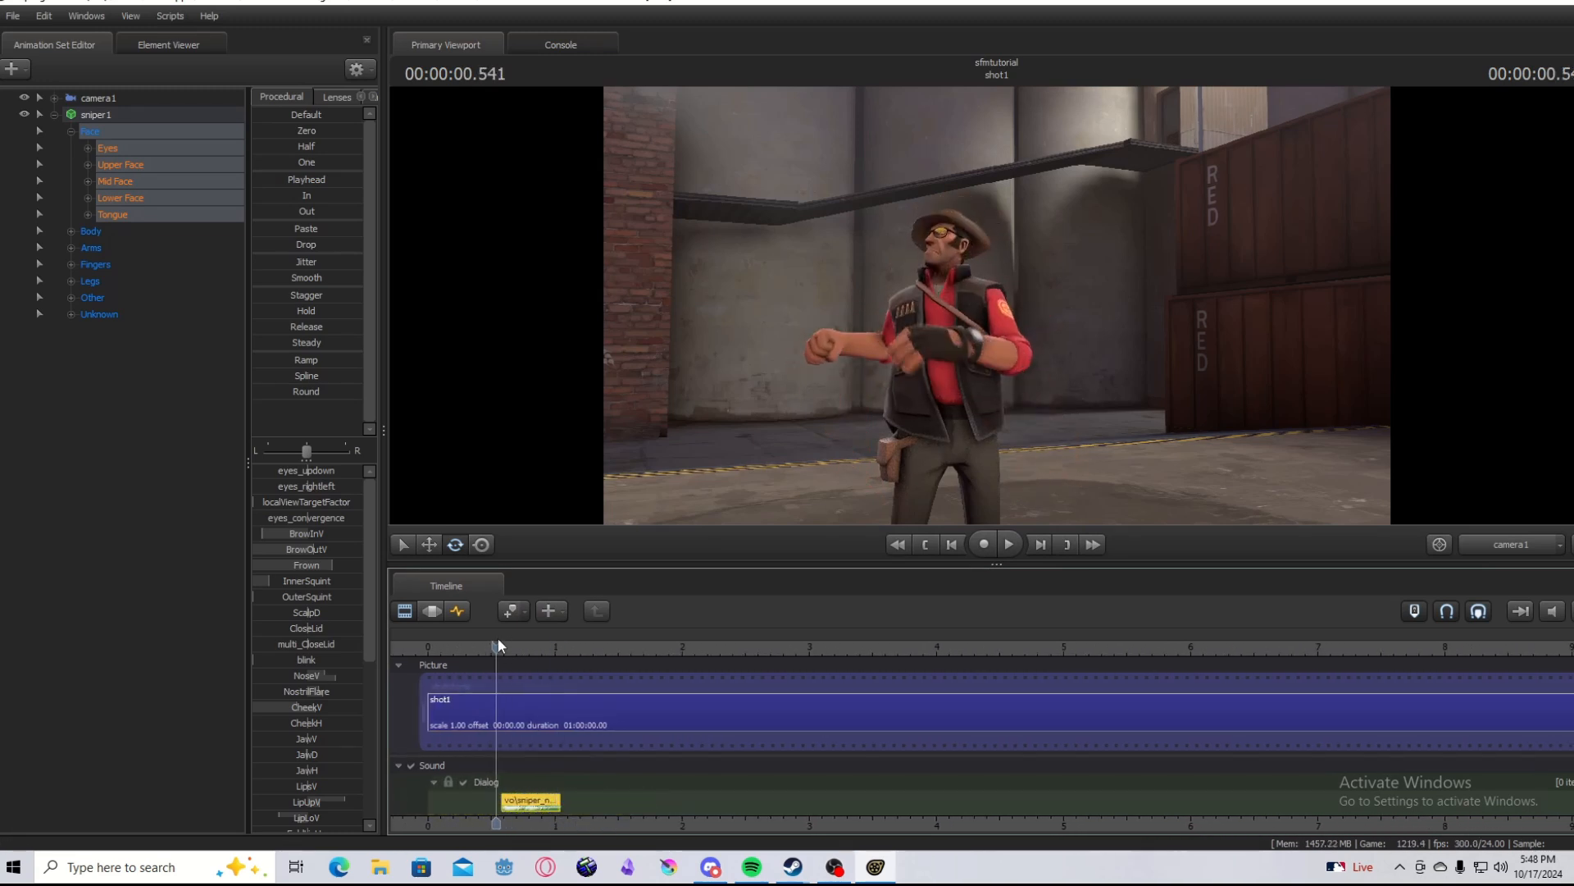
pyautogui.press('space')
pyautogui.moveTo(475, 644); pyautogui.dragTo(725, 658)
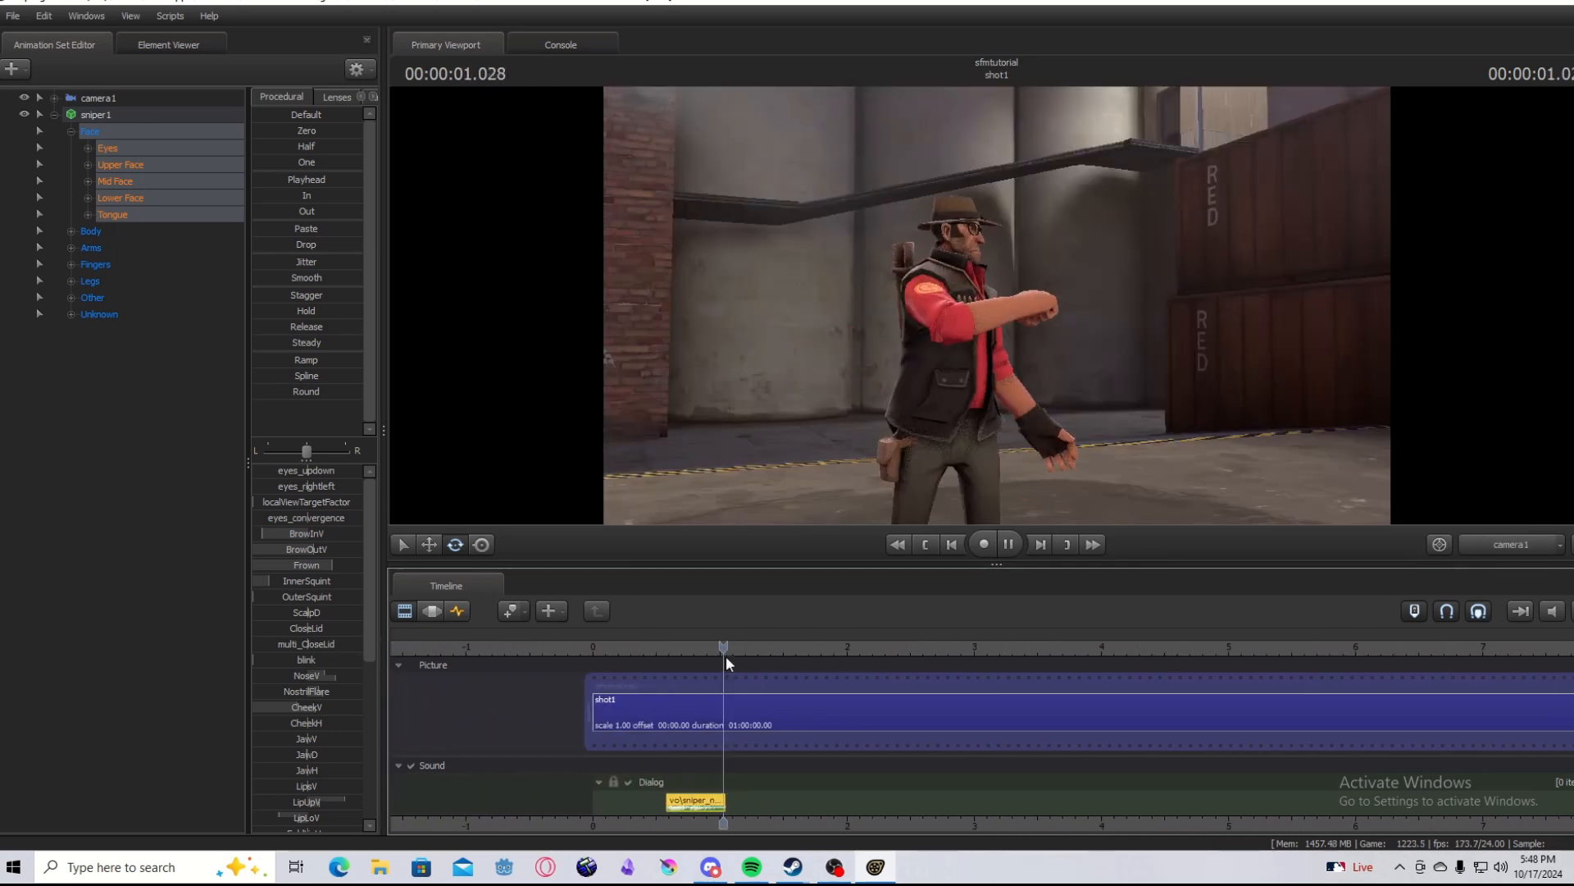
pyautogui.click(506, 633)
pyautogui.moveTo(506, 631); pyautogui.dragTo(488, 627)
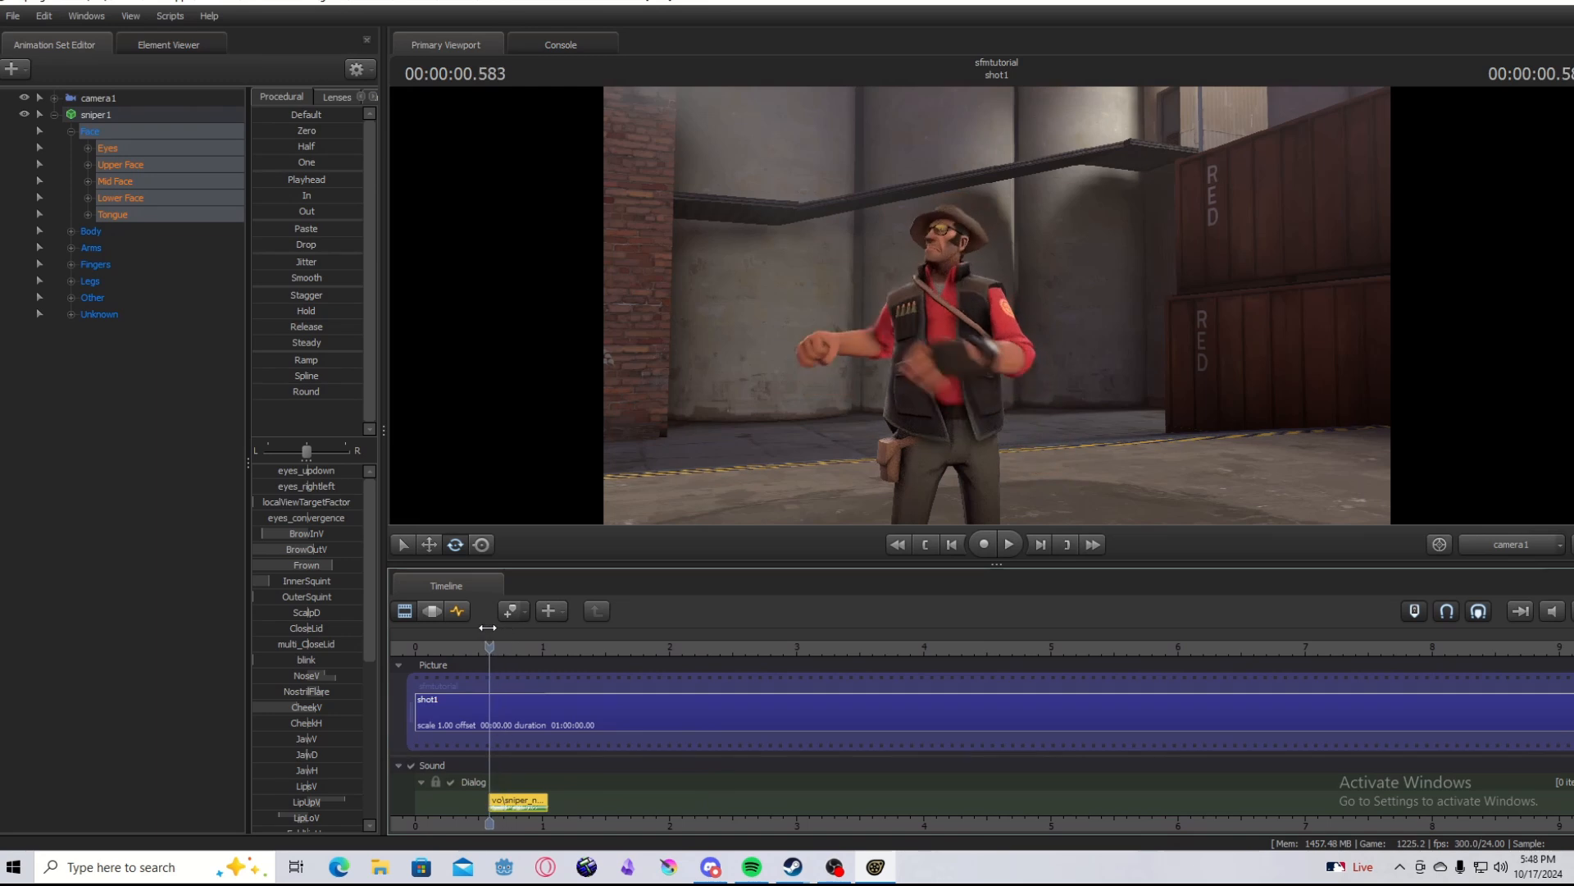
# Frame the sniper's face closely with the Work Camera and select the Lower Face controls for editing in the Graph Editor
pyautogui.click(455, 610)
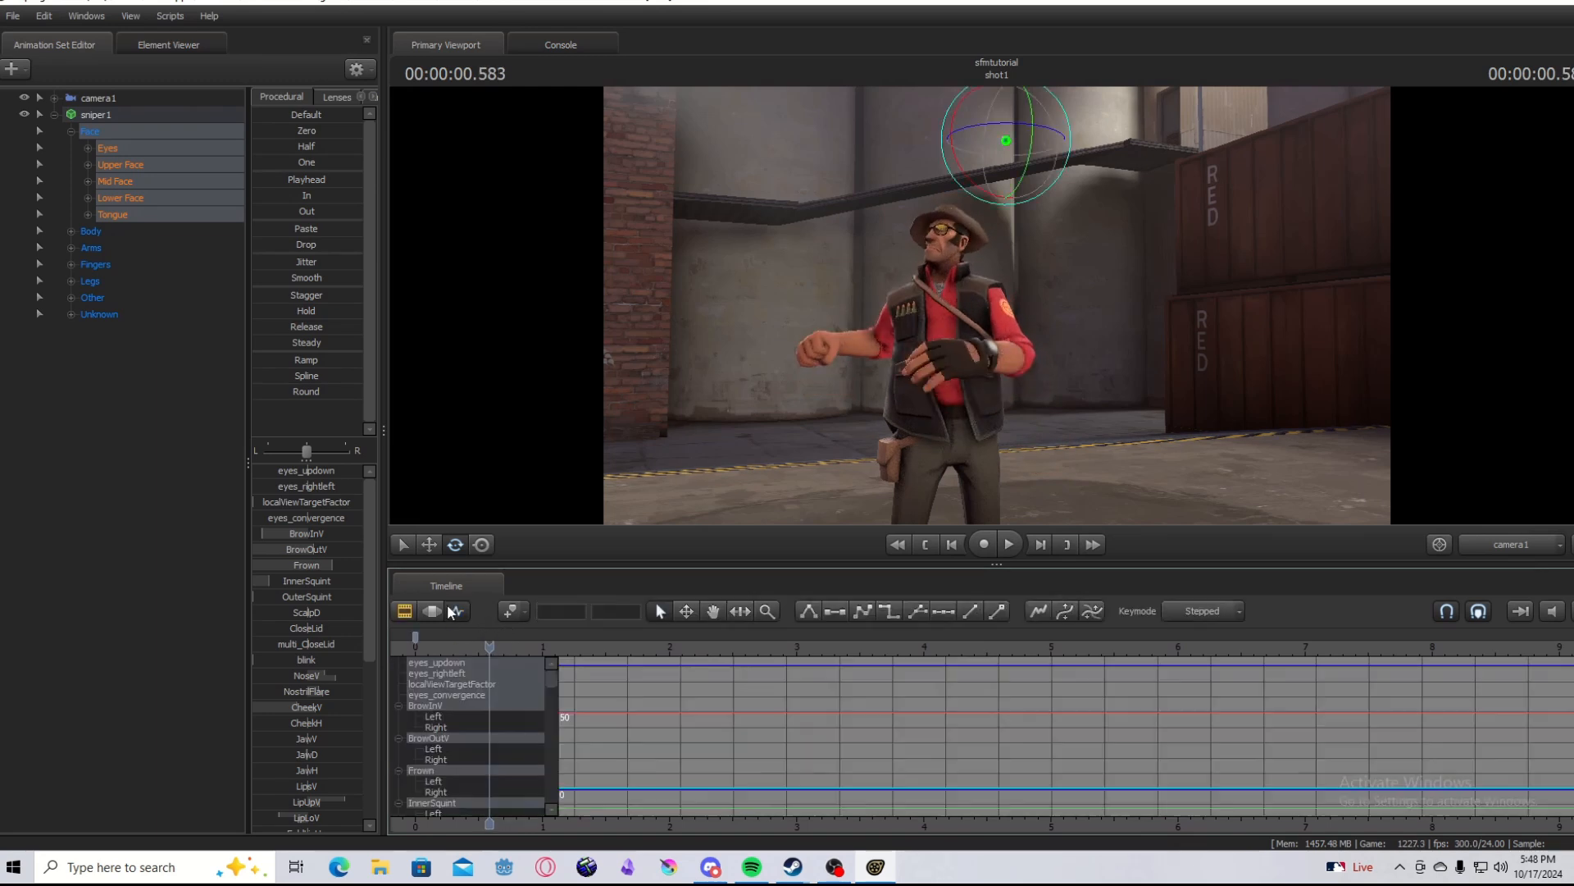
pyautogui.click(131, 195)
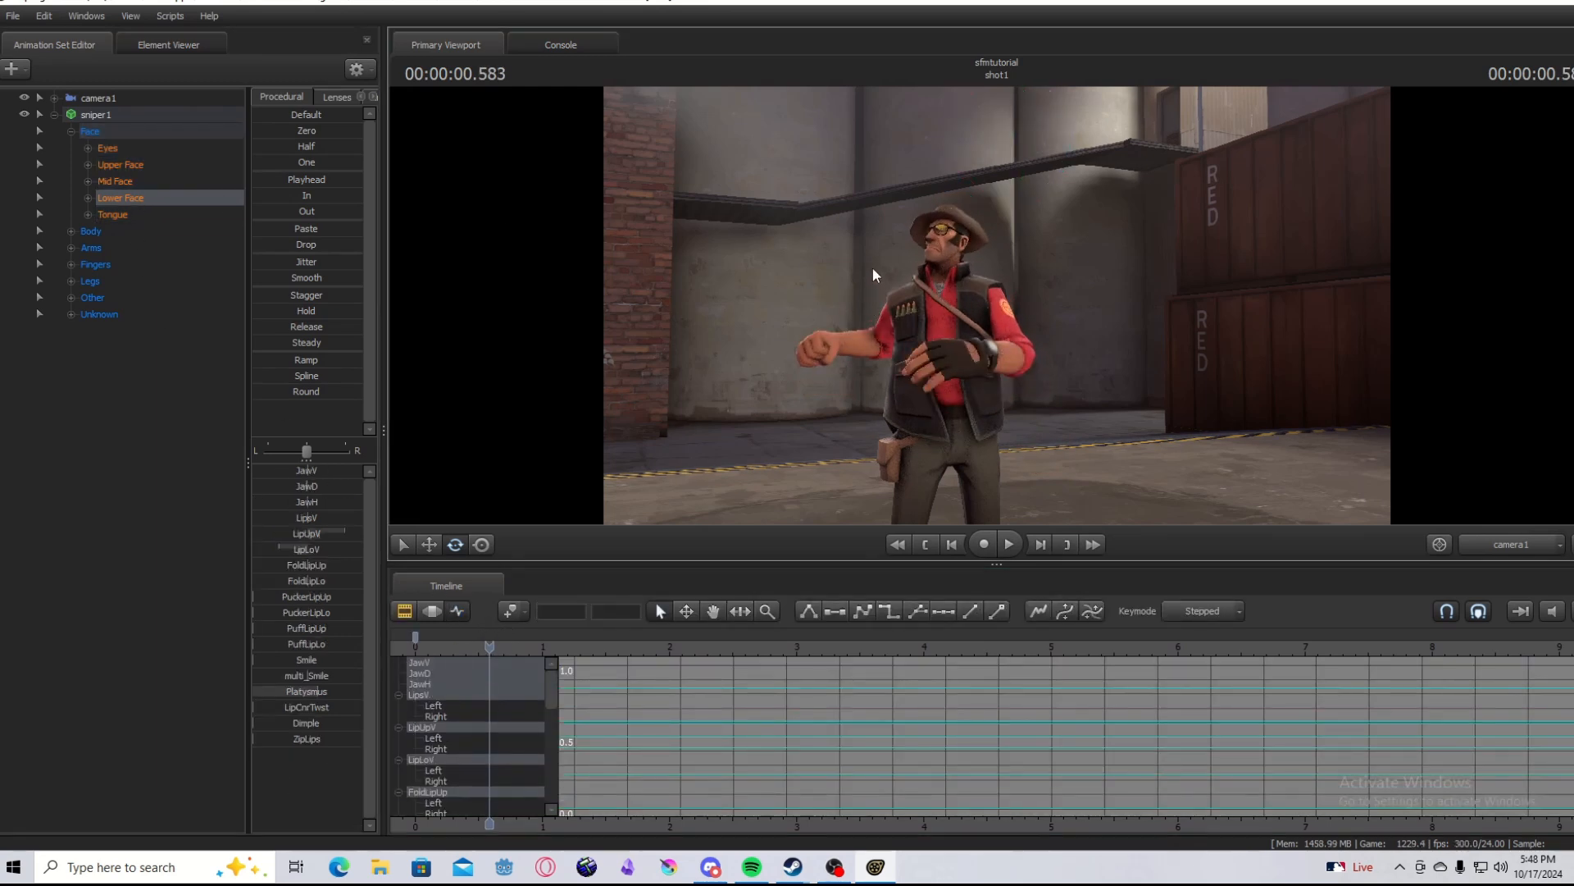
pyautogui.click(138, 132)
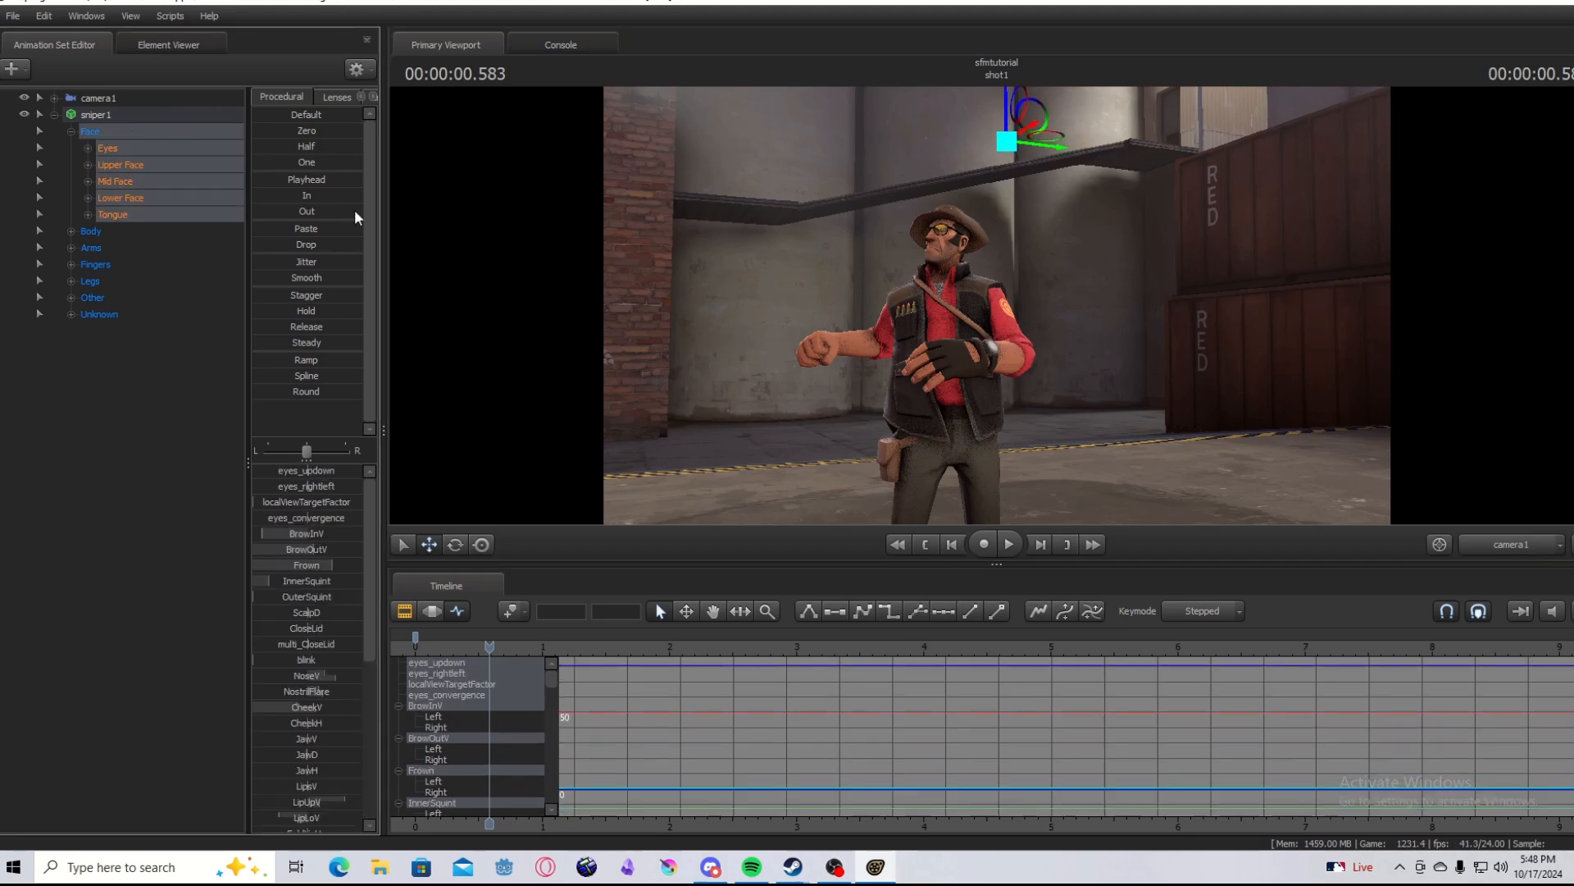
pyautogui.click(1540, 547)
pyautogui.moveTo(1189, 353); pyautogui.dragTo(1218, 266)
pyautogui.press('w')
pyautogui.press('s')
pyautogui.press('w')
pyautogui.press('w')
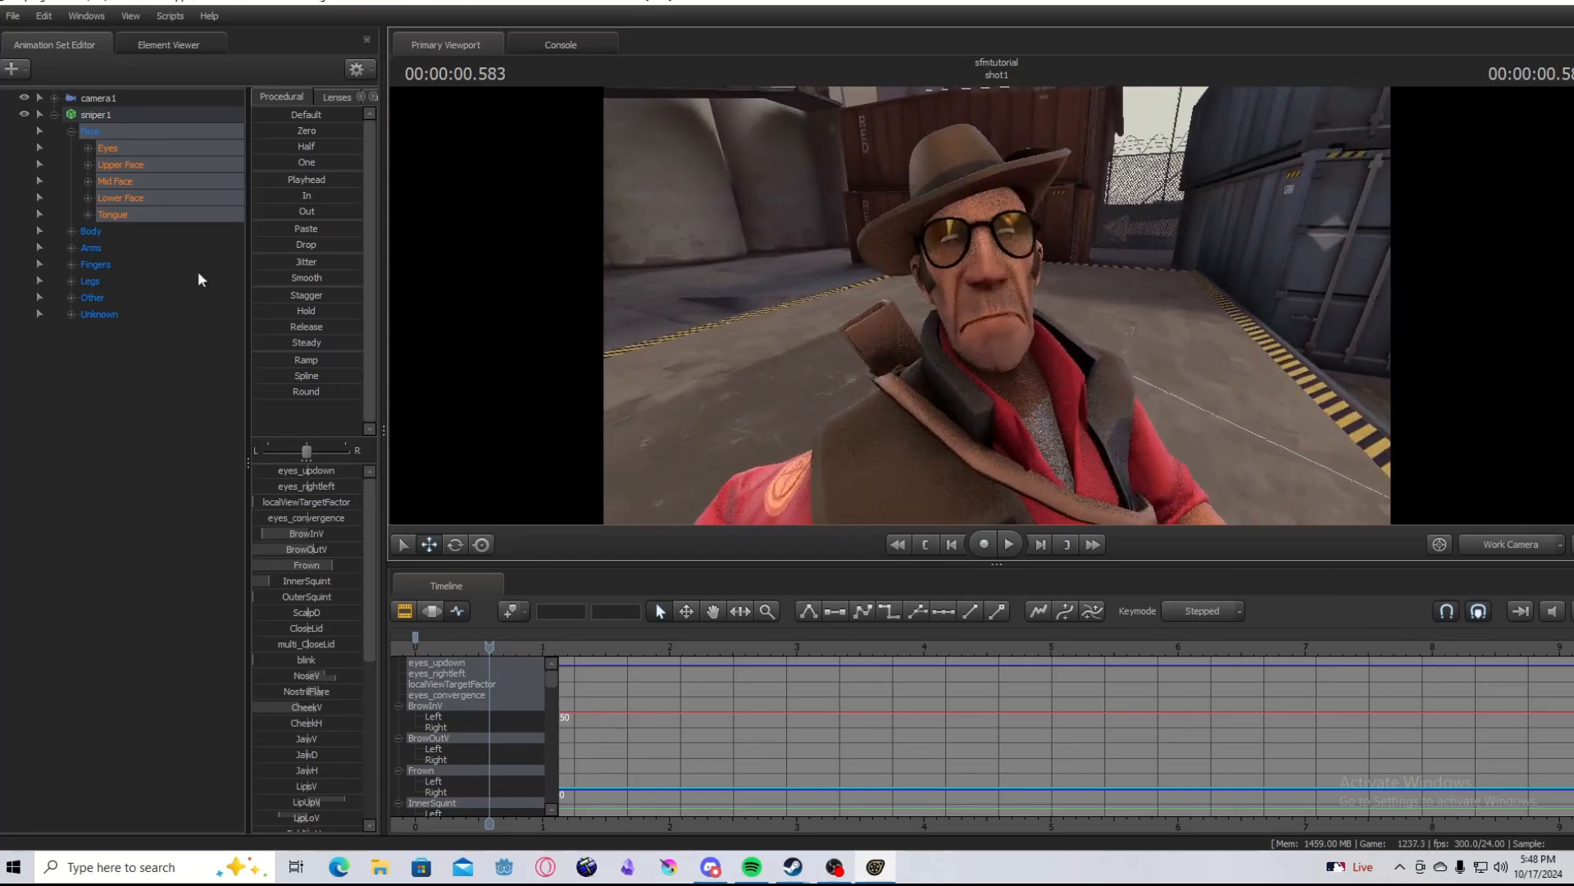
pyautogui.click(123, 197)
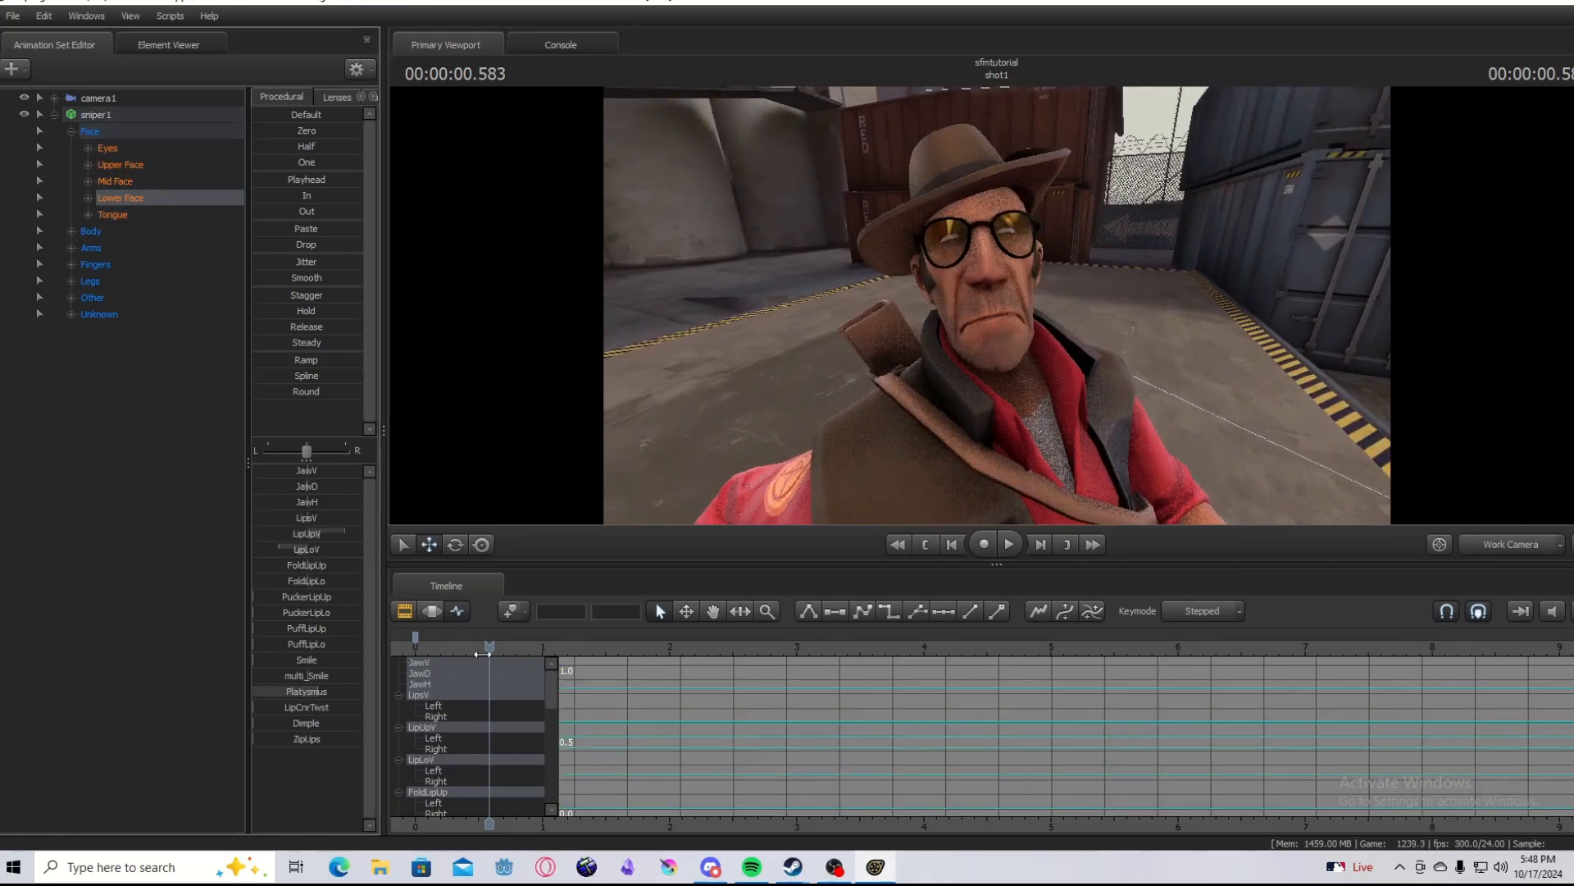
# Keyframe the lower face at 0.458 s and 0.541 s, puckering the lips with PuckerLipUp and PuckerLipLo
pyautogui.moveTo(480, 645); pyautogui.dragTo(462, 644)
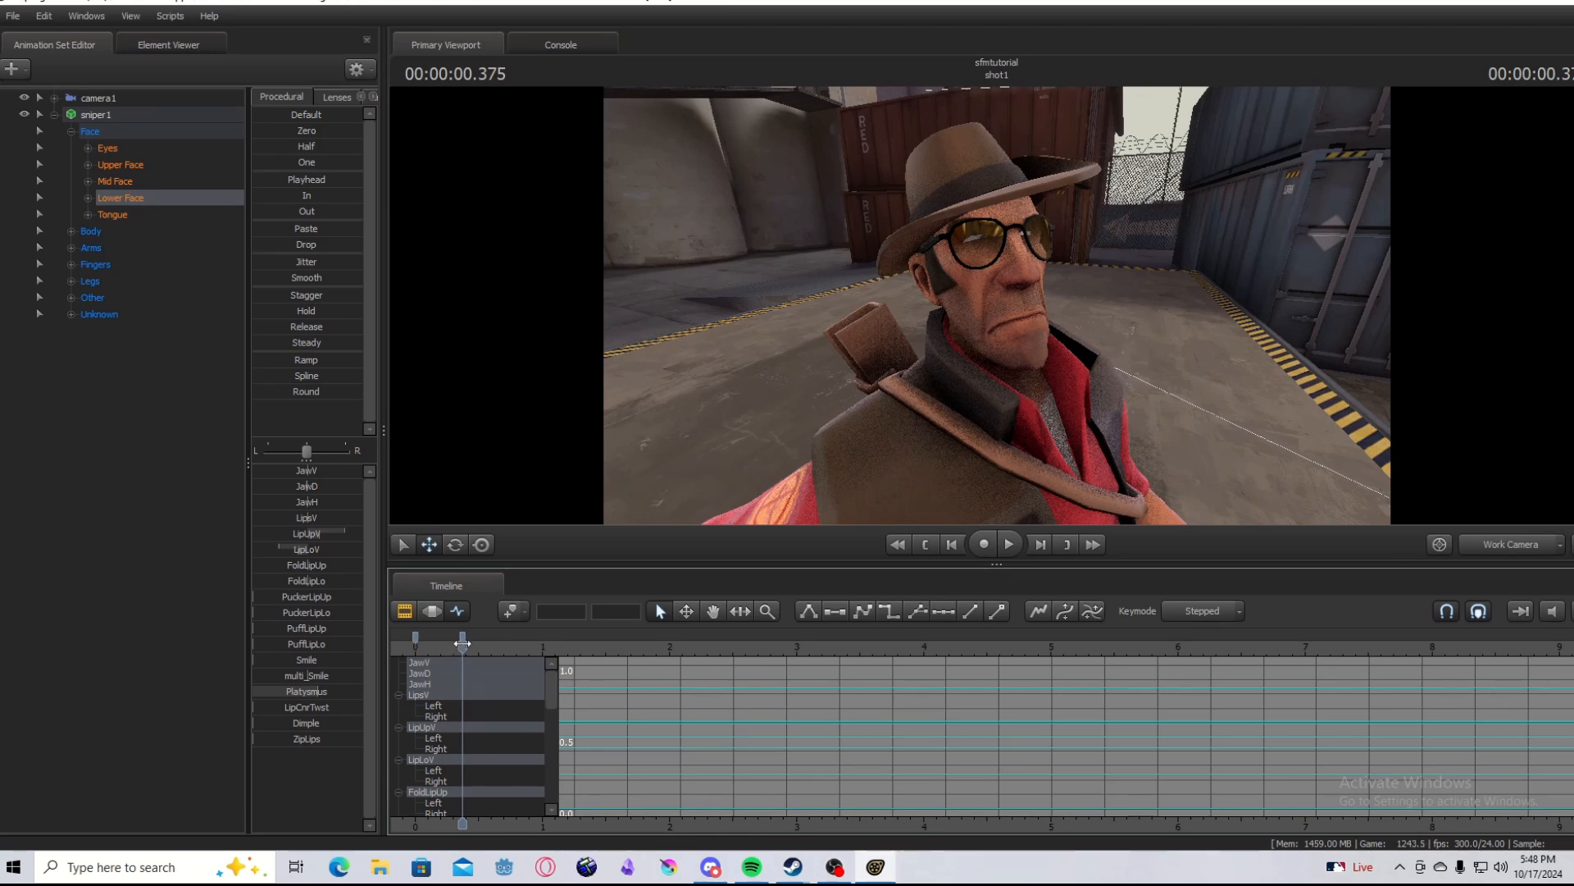
pyautogui.moveTo(463, 644); pyautogui.dragTo(484, 645)
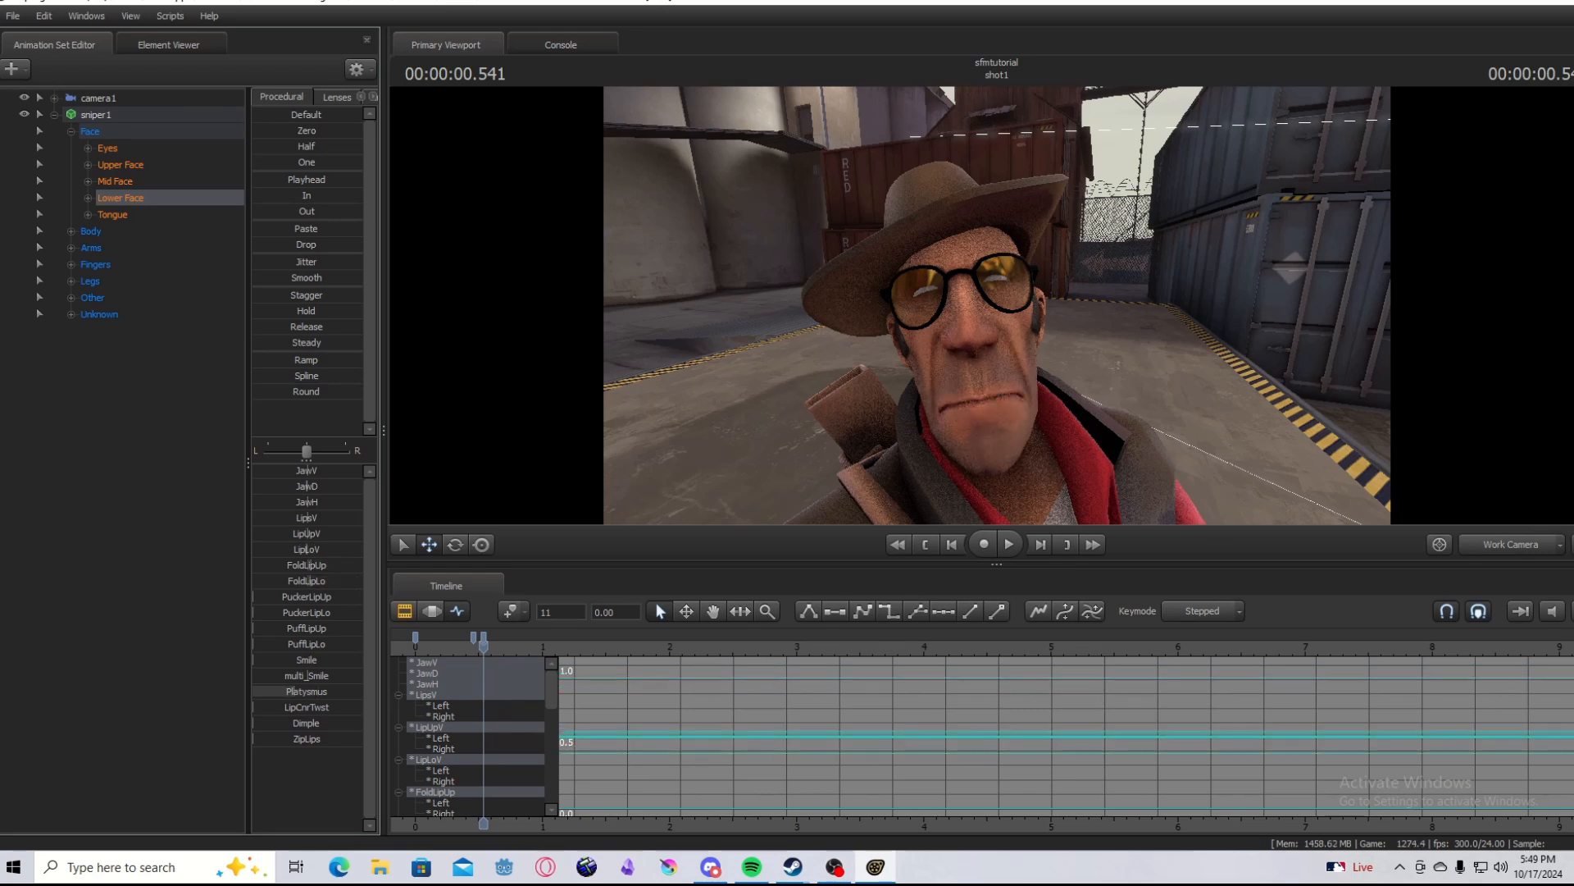
pyautogui.moveTo(254, 597); pyautogui.dragTo(337, 597)
pyautogui.moveTo(254, 612); pyautogui.dragTo(292, 613)
pyautogui.moveTo(997, 312); pyautogui.dragTo(1050, 312)
# At 0.666 s, raise LipUpV with the balance shifted to the right, raise JawV, and recentre the balance
pyautogui.moveTo(484, 646); pyautogui.dragTo(500, 647)
pyautogui.moveTo(997, 311); pyautogui.dragTo(943, 311)
pyautogui.moveTo(307, 451); pyautogui.dragTo(322, 451)
pyautogui.moveTo(307, 534); pyautogui.dragTo(339, 534)
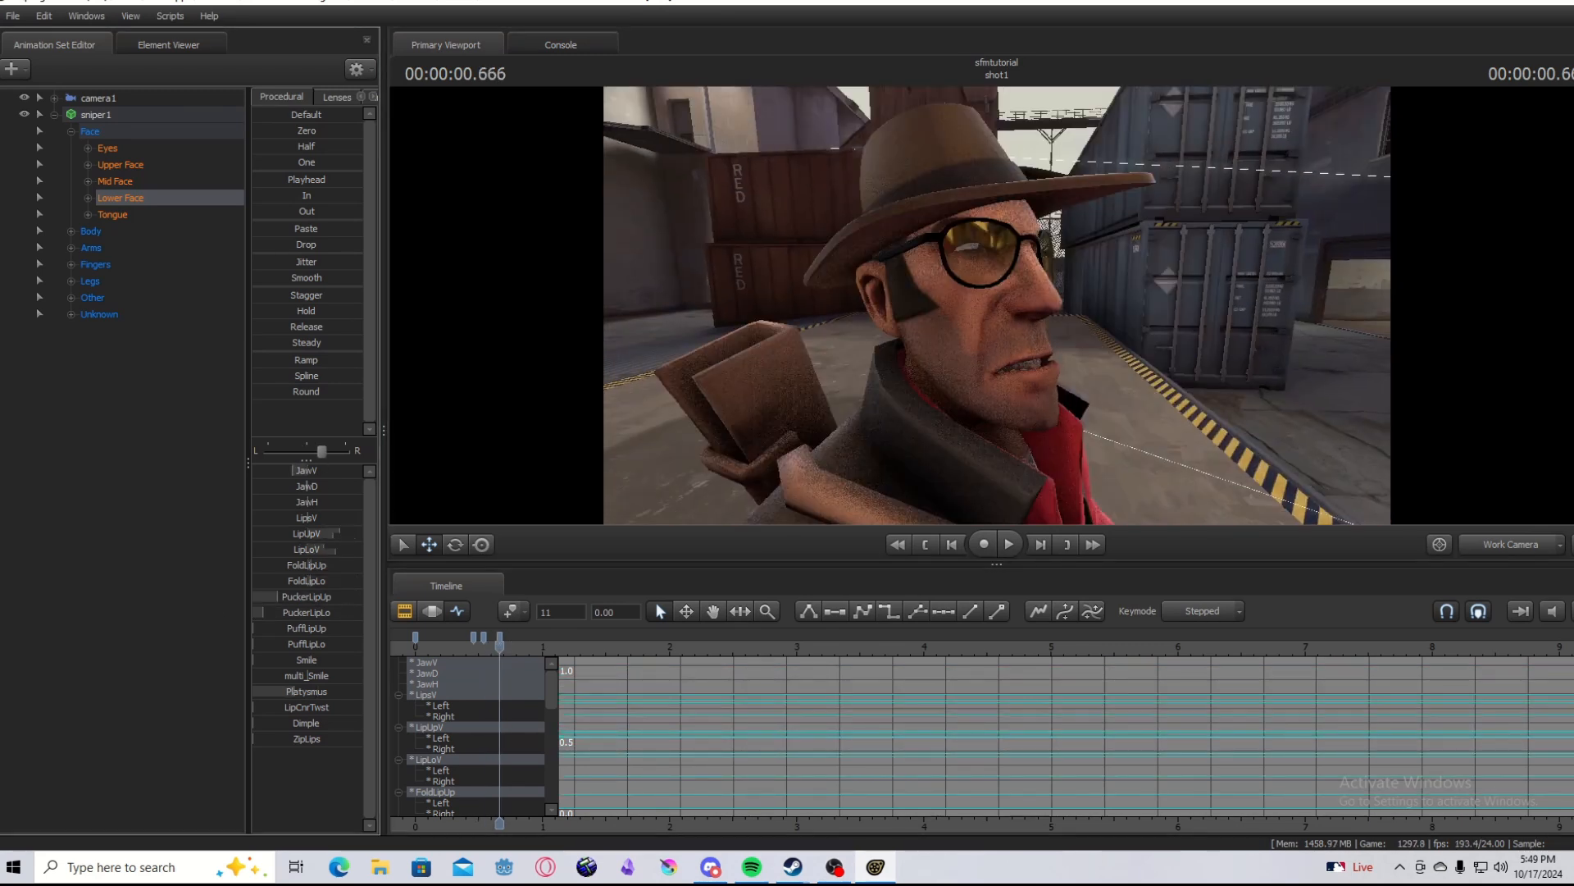
pyautogui.moveTo(292, 471); pyautogui.dragTo(328, 471)
pyautogui.moveTo(321, 451); pyautogui.dragTo(307, 451)
# Keyframe the lower face at about 0.79 s and 0.916 s, opening the jaw with JawV and raising FoldLipUp and FoldLipLo
pyautogui.moveTo(501, 647); pyautogui.dragTo(489, 647)
pyautogui.moveTo(997, 312); pyautogui.dragTo(886, 312)
pyautogui.moveTo(489, 647); pyautogui.dragTo(516, 647)
pyautogui.moveTo(997, 312); pyautogui.dragTo(943, 311)
pyautogui.moveTo(516, 647); pyautogui.dragTo(531, 647)
pyautogui.moveTo(301, 470); pyautogui.dragTo(328, 471)
pyautogui.moveTo(310, 581); pyautogui.dragTo(350, 580)
pyautogui.moveTo(997, 312); pyautogui.dragTo(919, 311)
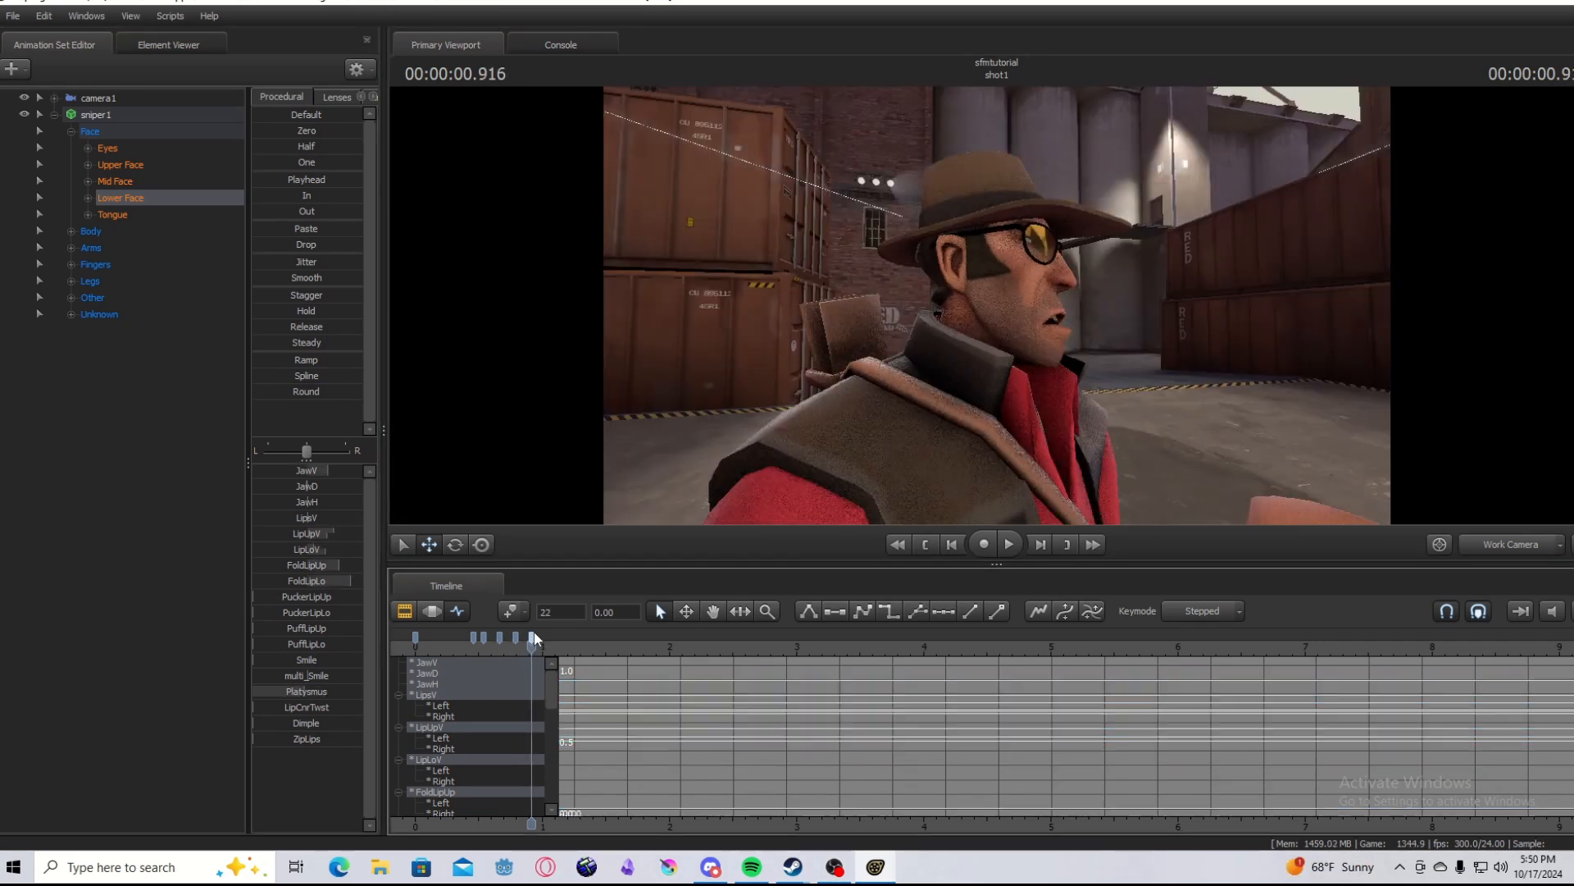
# Return JawV, FoldLipUp and FoldLipLo to neutral at about 1.2 s, and go back to 0.458 s
pyautogui.moveTo(531, 647); pyautogui.dragTo(569, 647)
pyautogui.moveTo(328, 470); pyautogui.dragTo(307, 471)
pyautogui.moveTo(339, 565); pyautogui.dragTo(307, 565)
pyautogui.moveTo(351, 581); pyautogui.dragTo(306, 581)
pyautogui.moveTo(998, 312); pyautogui.dragTo(885, 311)
pyautogui.moveTo(568, 647); pyautogui.dragTo(474, 647)
pyautogui.moveTo(997, 312); pyautogui.dragTo(1107, 311)
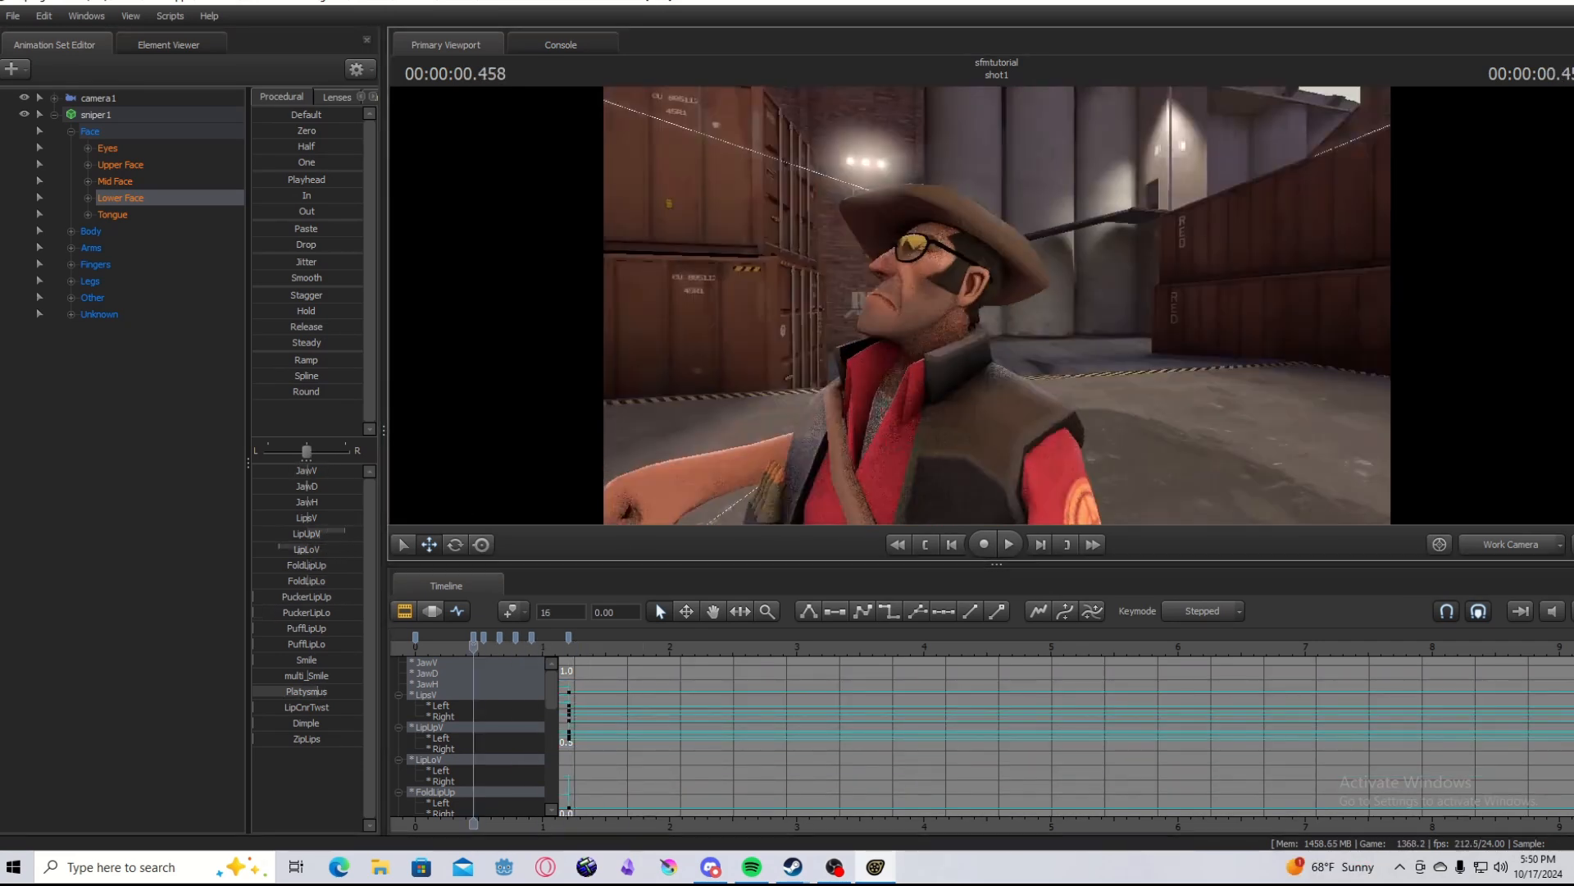
# Play the mouth animation through camera1, select the lower-face keyframes and change their tangents, and play it again
pyautogui.click(1511, 545)
pyautogui.press('space')
pyautogui.press('space')
pyautogui.moveTo(584, 633); pyautogui.dragTo(439, 643)
pyautogui.click(809, 611)
pyautogui.press('space')
pyautogui.press('space')
# Frame the sniper's head and chest with the Work Camera and replay the mouth animation several times from about 0.458 s
pyautogui.click(1510, 544)
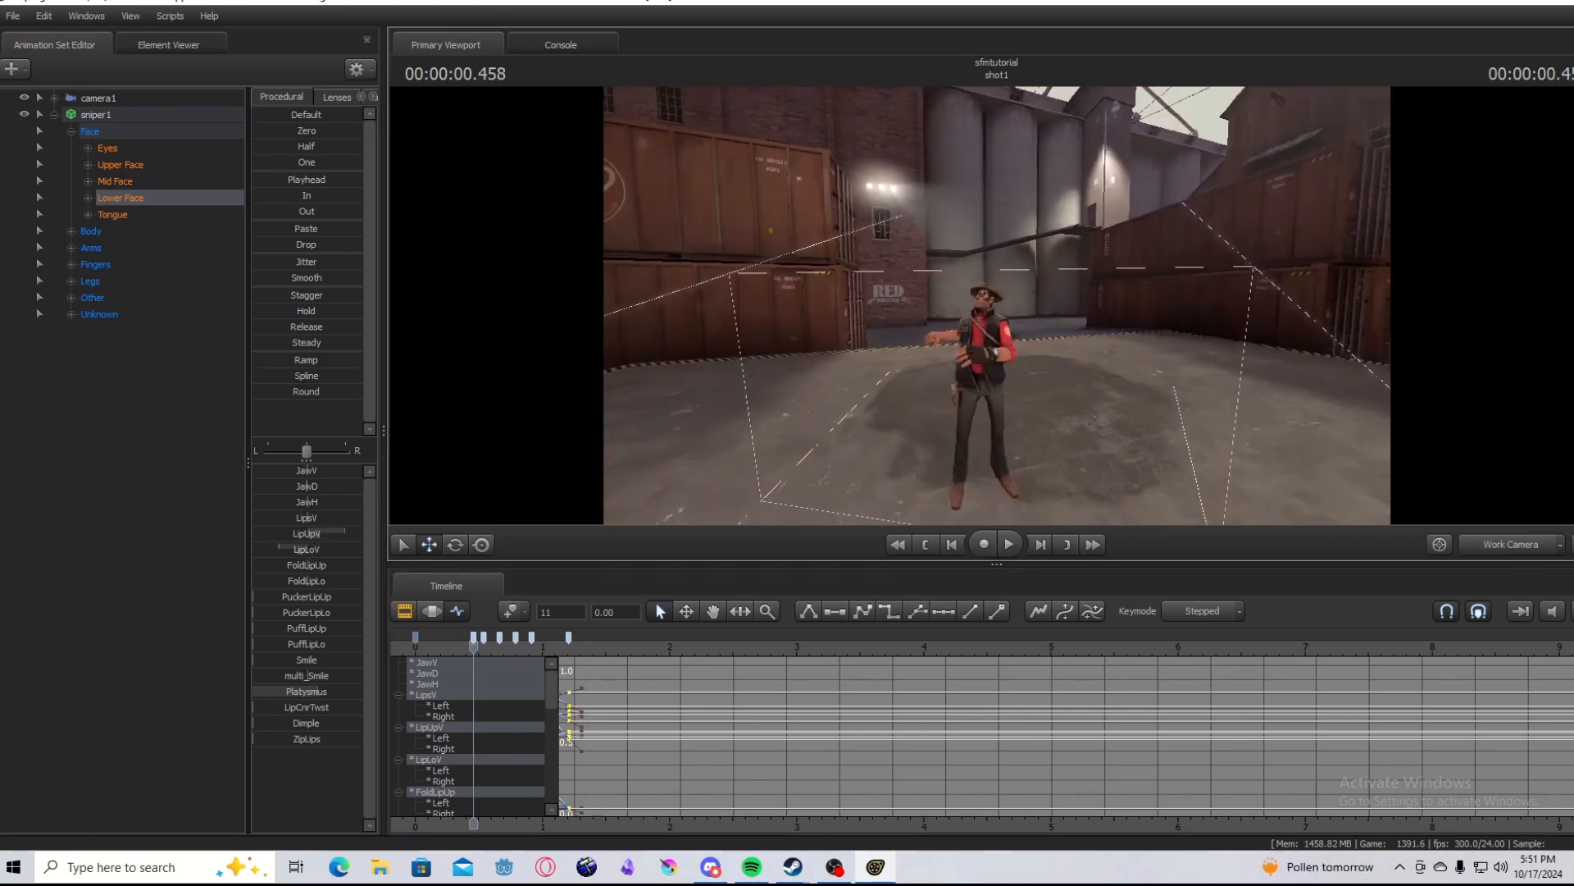
pyautogui.press('w')
pyautogui.moveTo(997, 311); pyautogui.dragTo(960, 342)
pyautogui.scroll(5, 997, 305)
pyautogui.press('w')
pyautogui.press('s')
pyautogui.press('w')
pyautogui.press('s')
pyautogui.press('w')
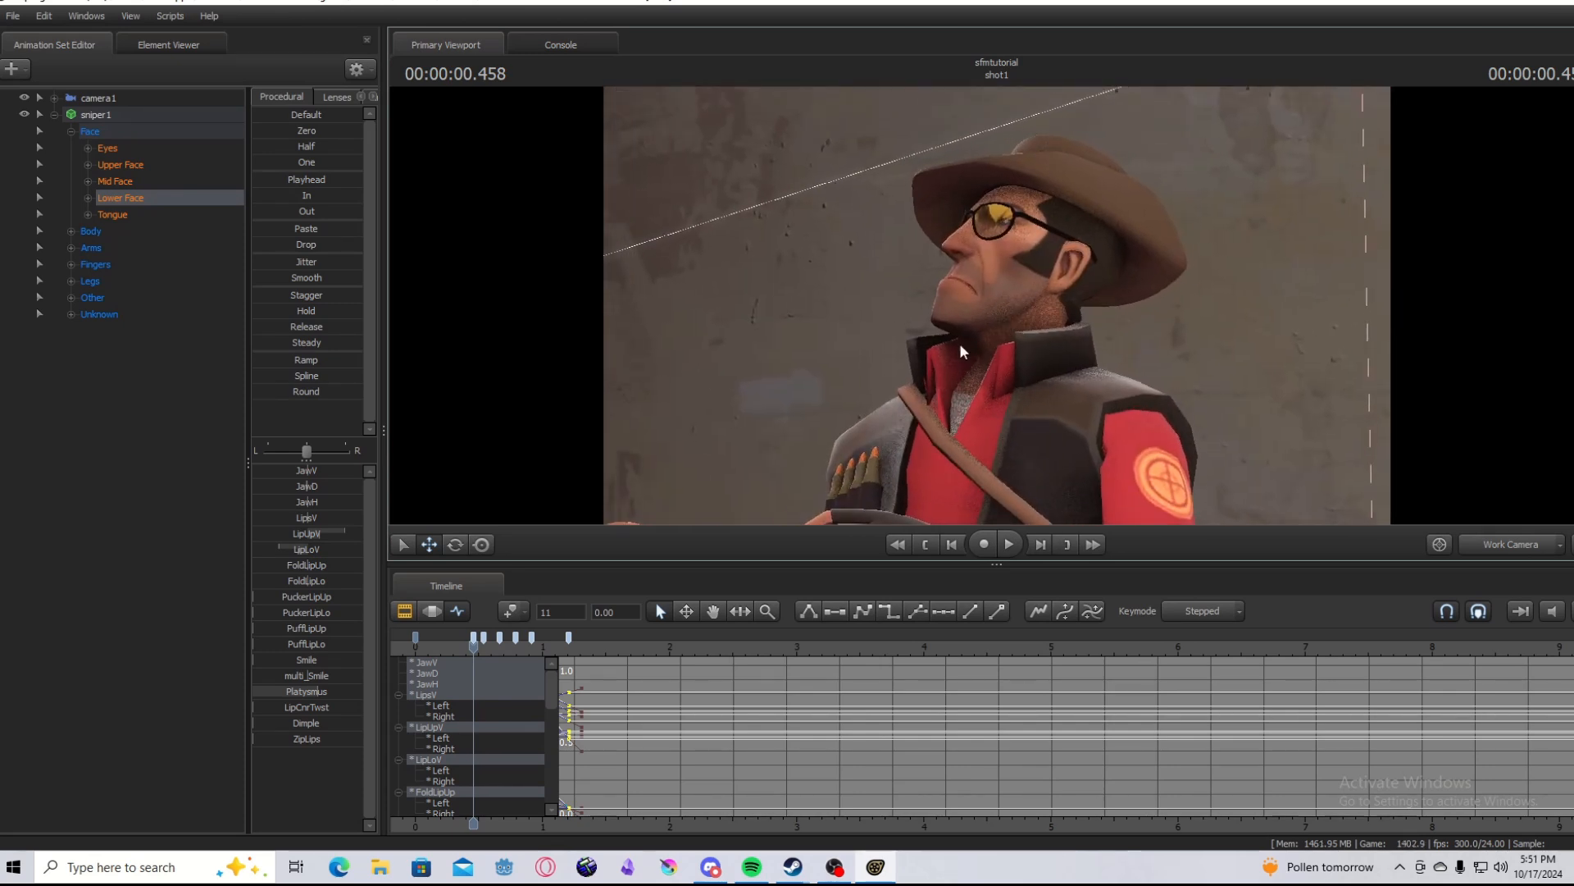
pyautogui.press('space')
pyautogui.click(471, 649)
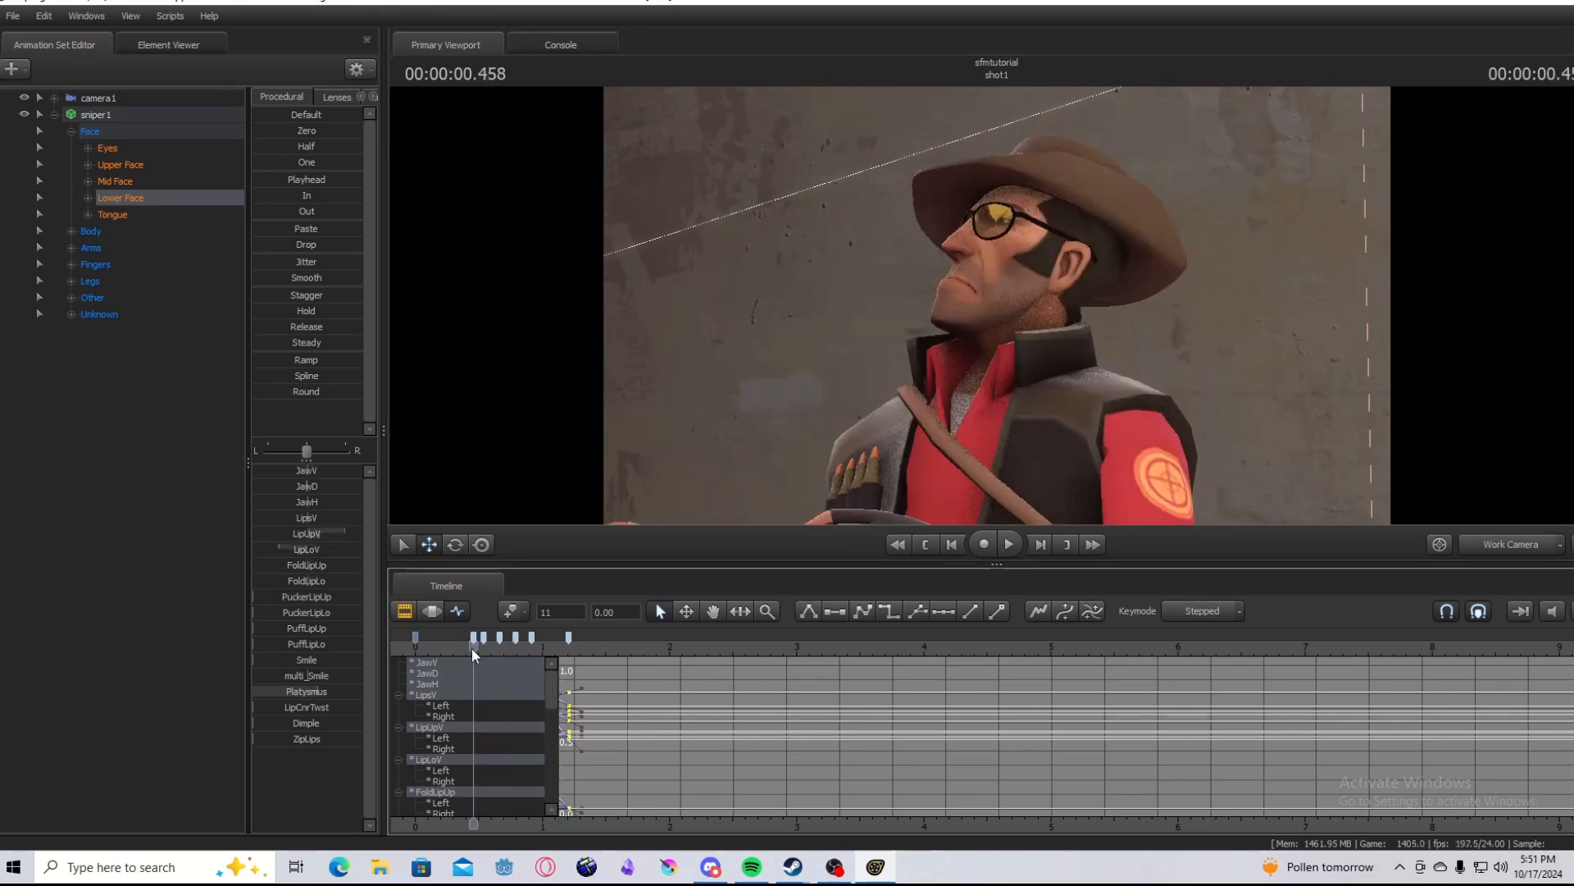
pyautogui.press('space')
pyautogui.press('space')
pyautogui.click(471, 648)
pyautogui.press('space')
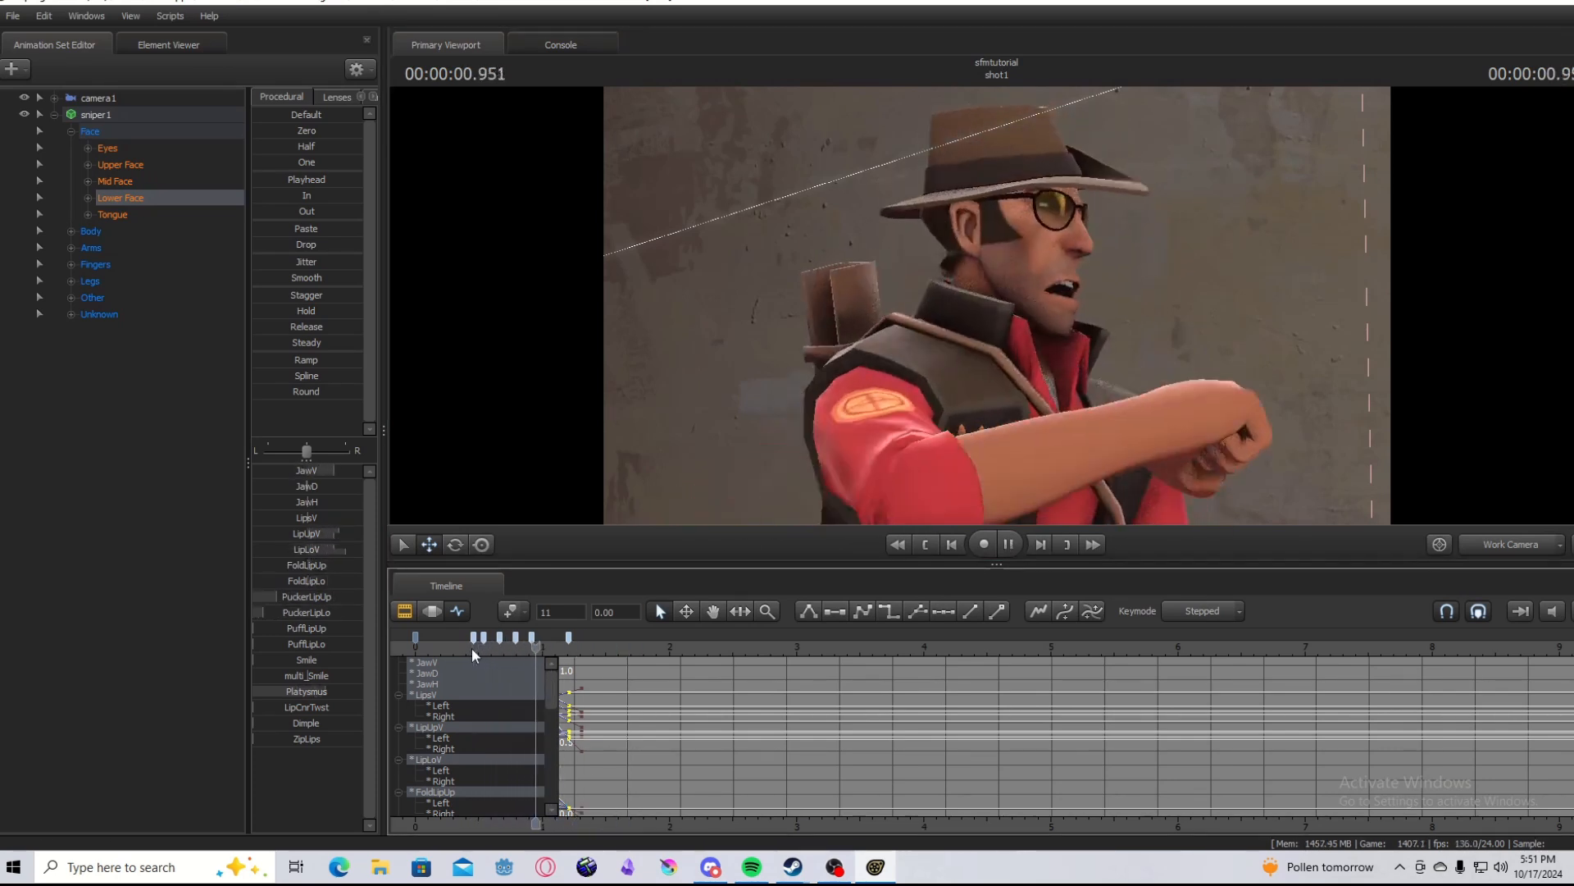
pyautogui.click(472, 648)
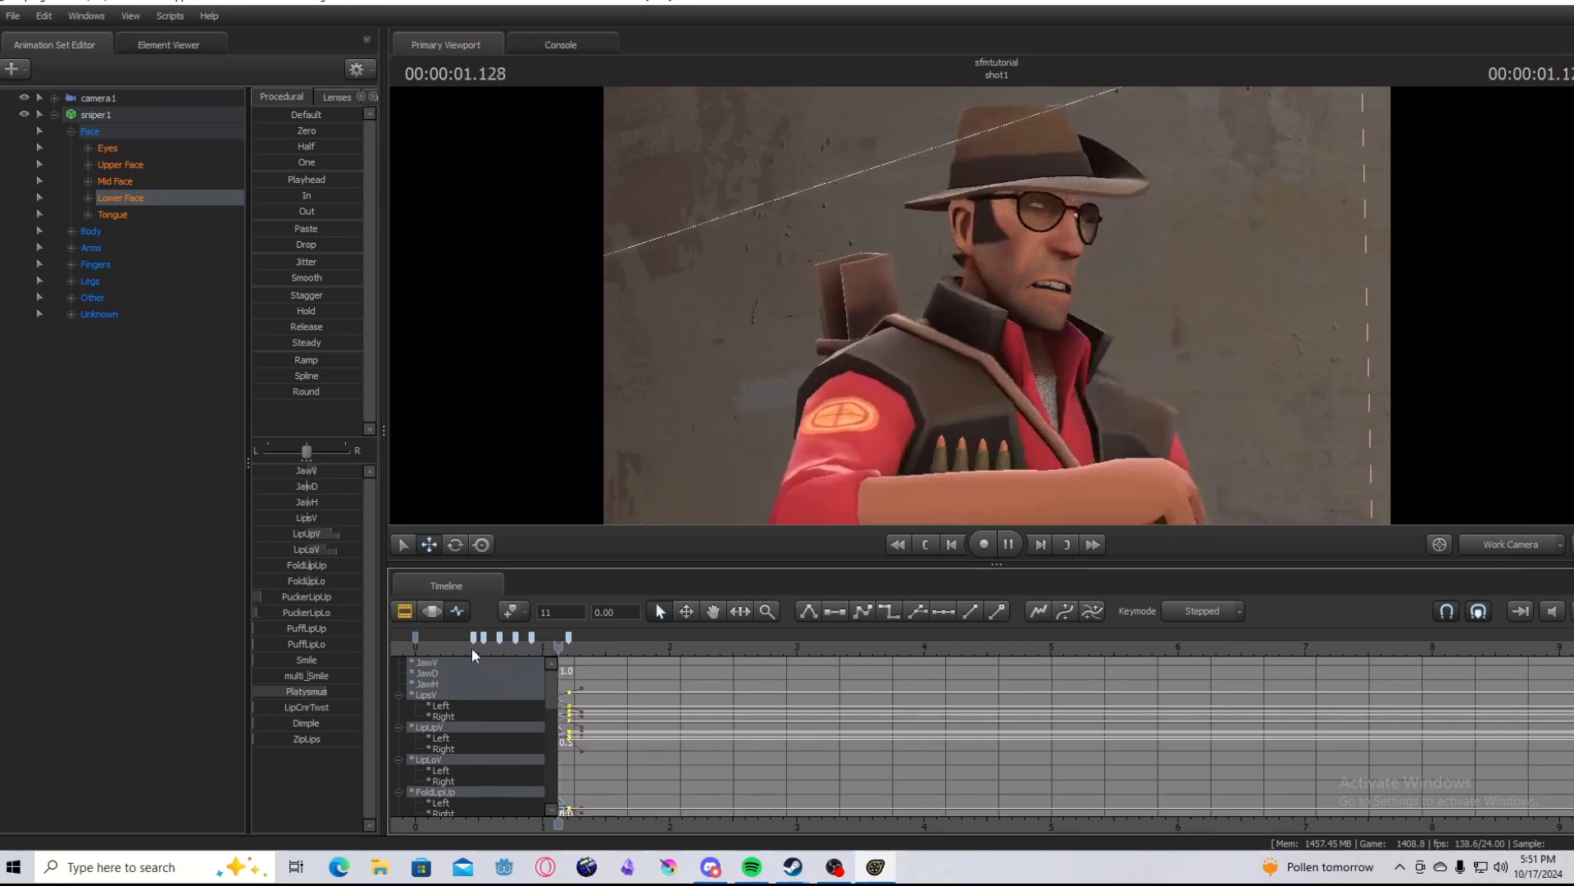
pyautogui.click(471, 649)
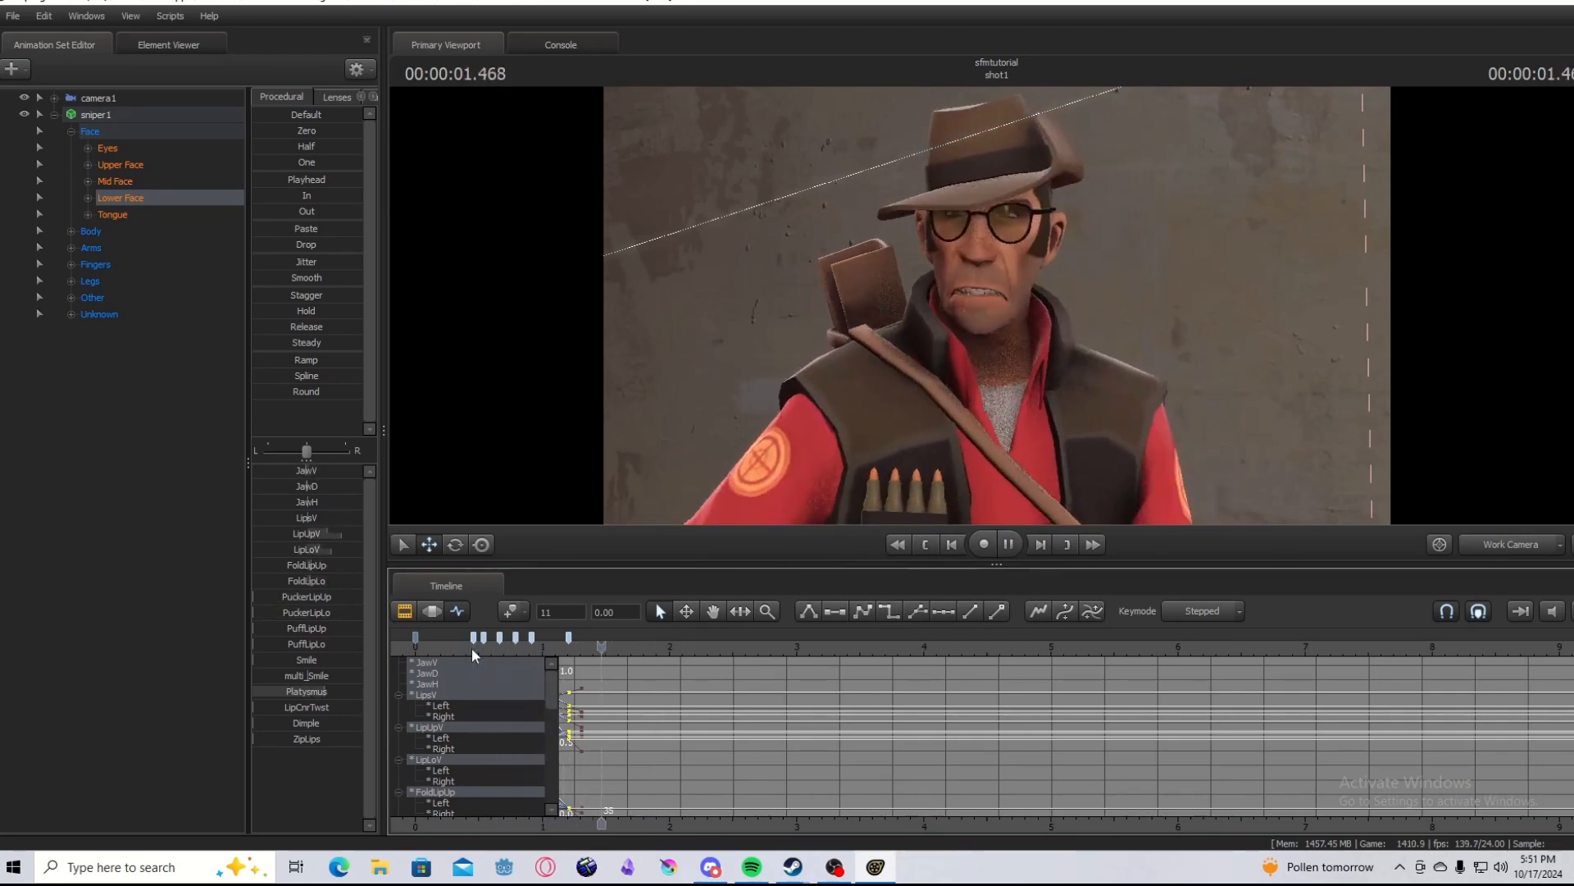
# Return the playhead to the start of the shot and save the session
pyautogui.press('s')
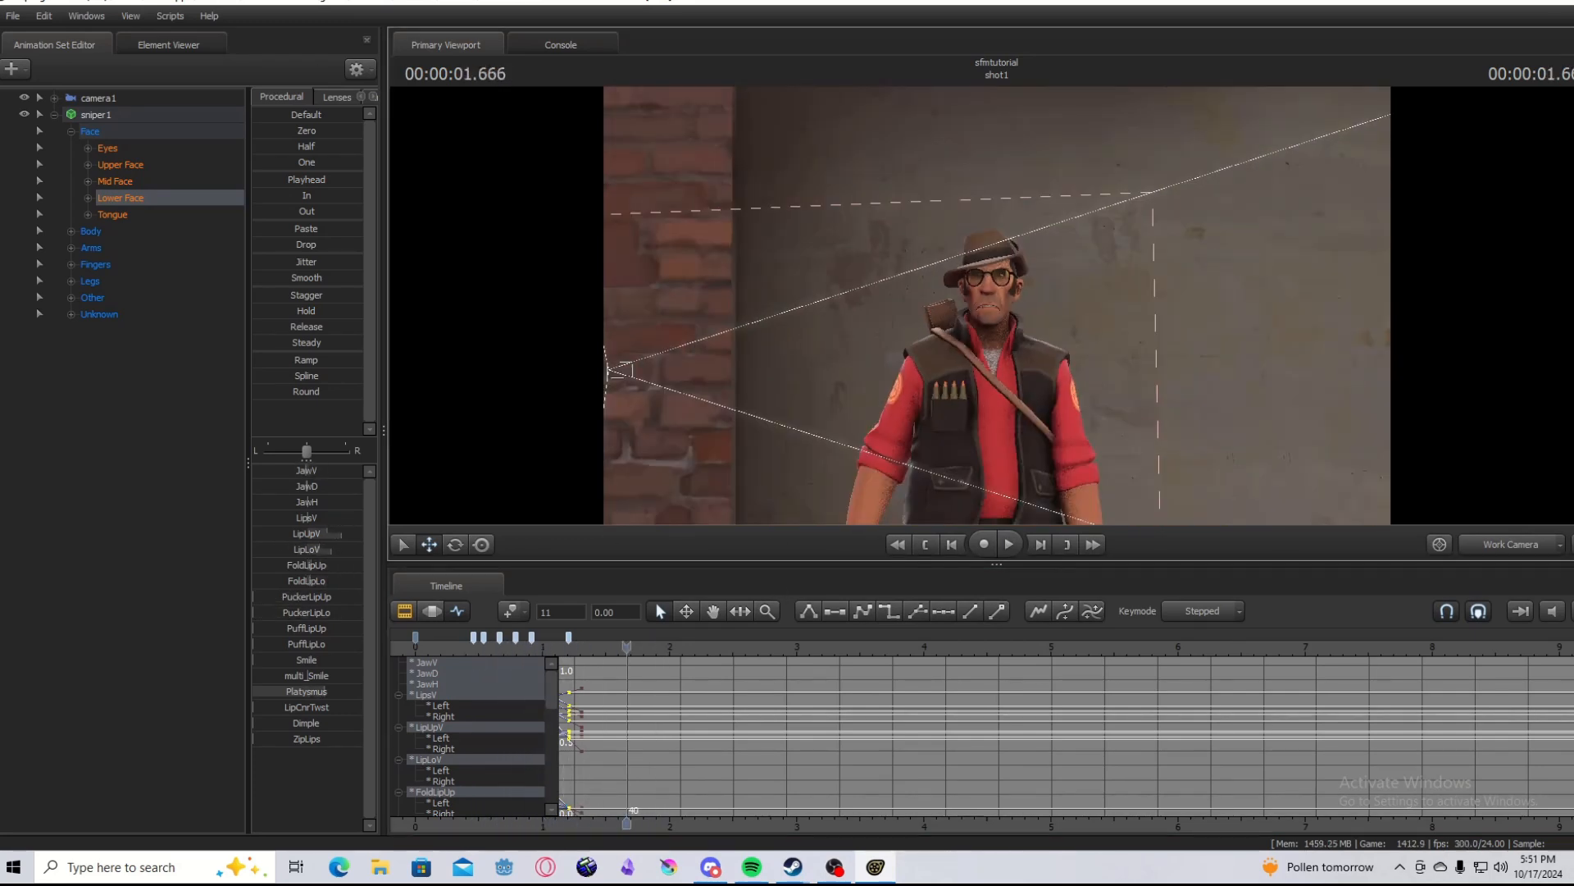
pyautogui.moveTo(925, 405); pyautogui.dragTo(925, 406)
pyautogui.press('w')
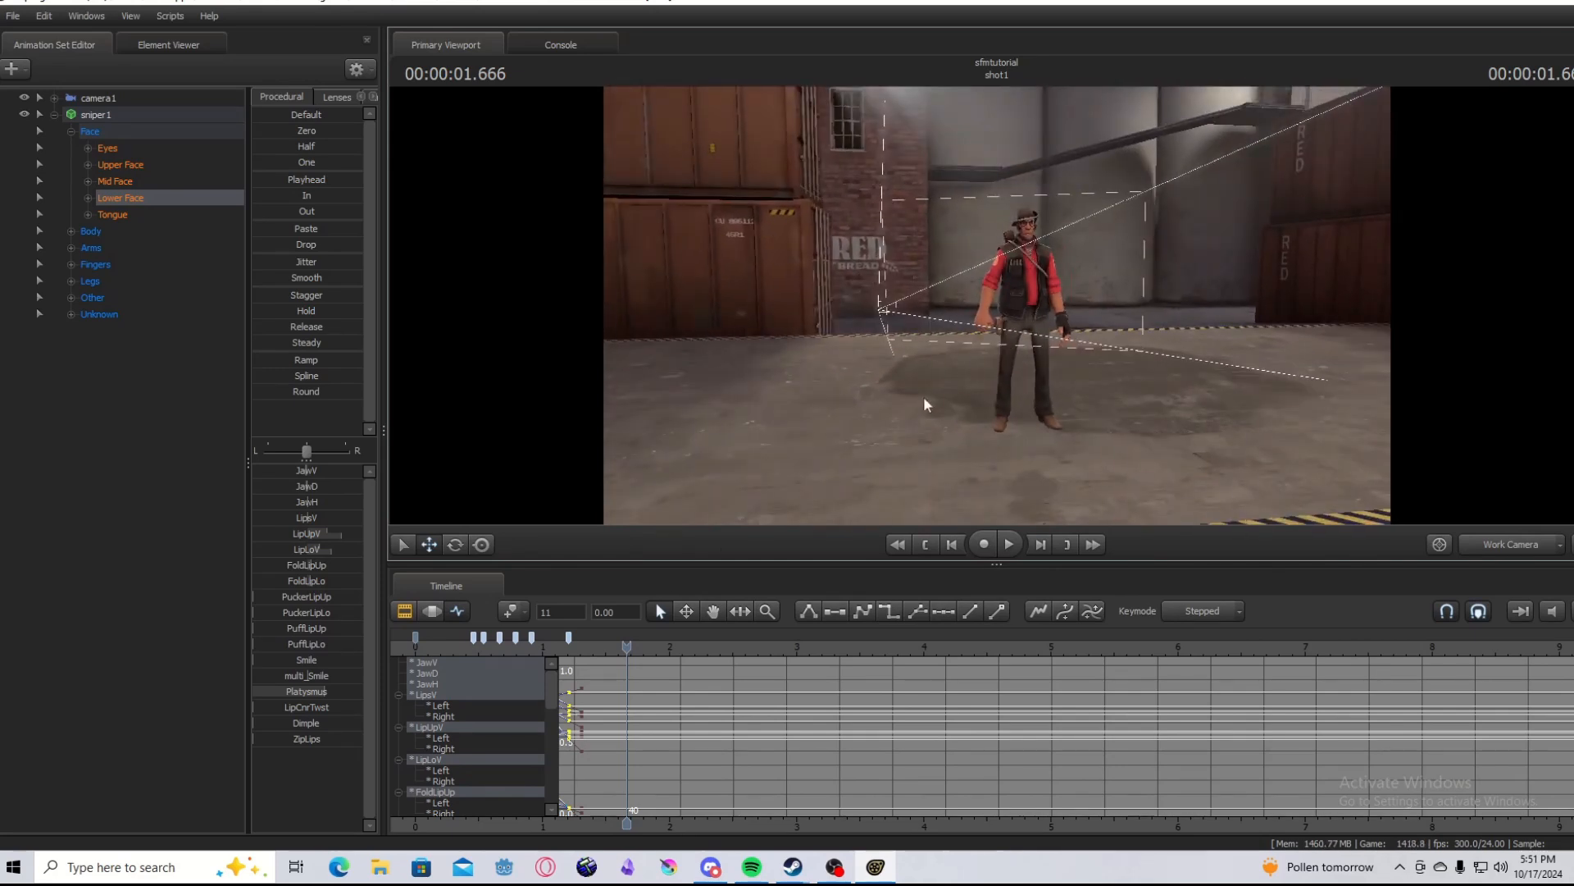
pyautogui.click(416, 647)
pyautogui.click(13, 16)
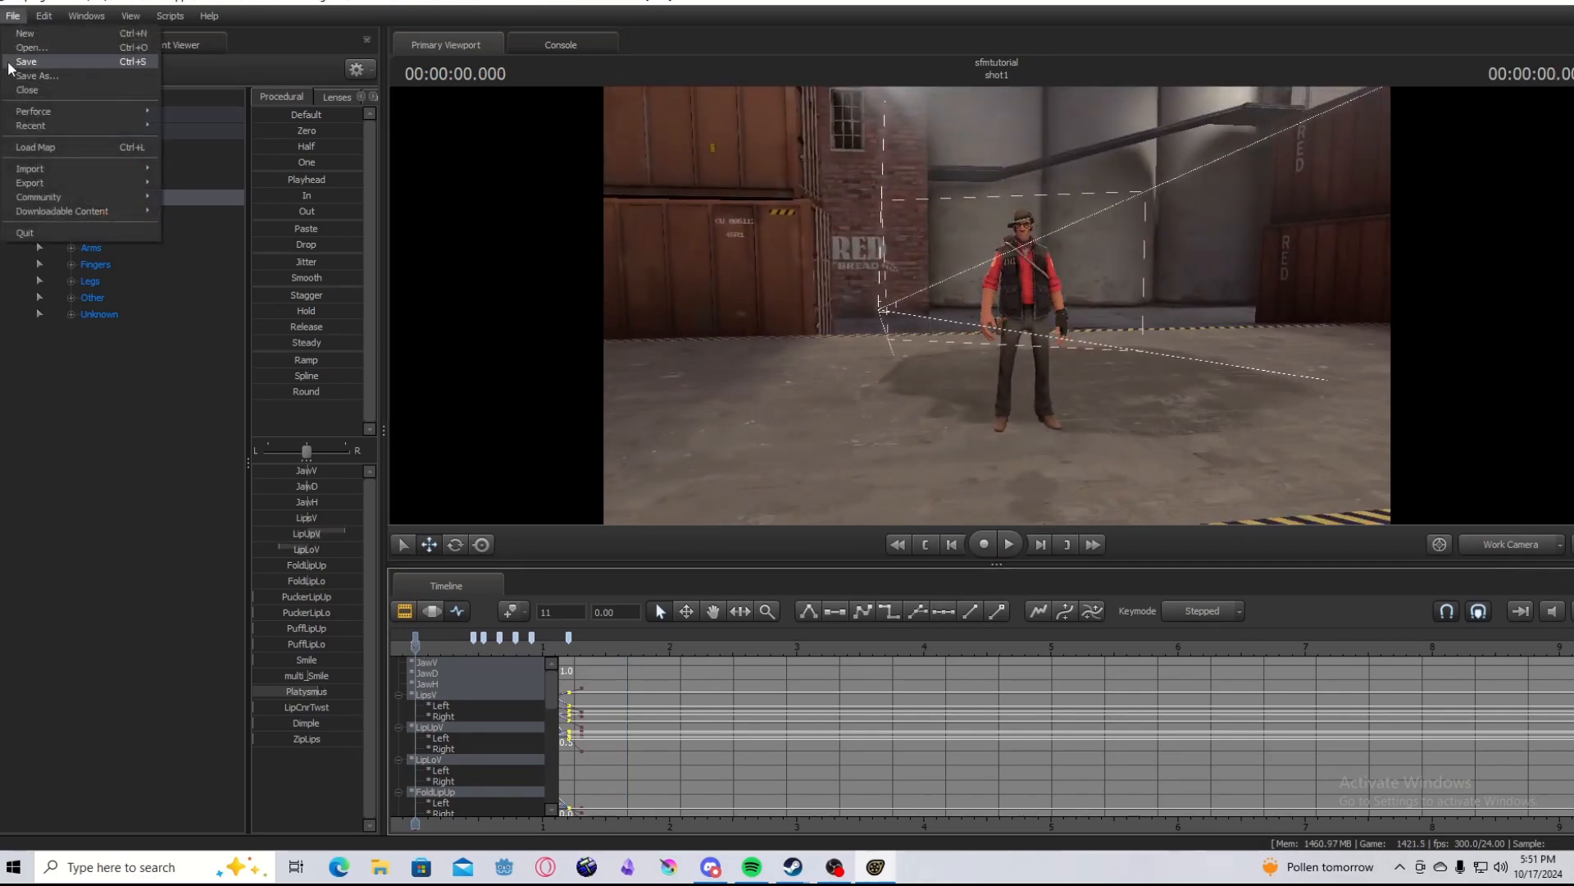
pyautogui.click(10, 65)
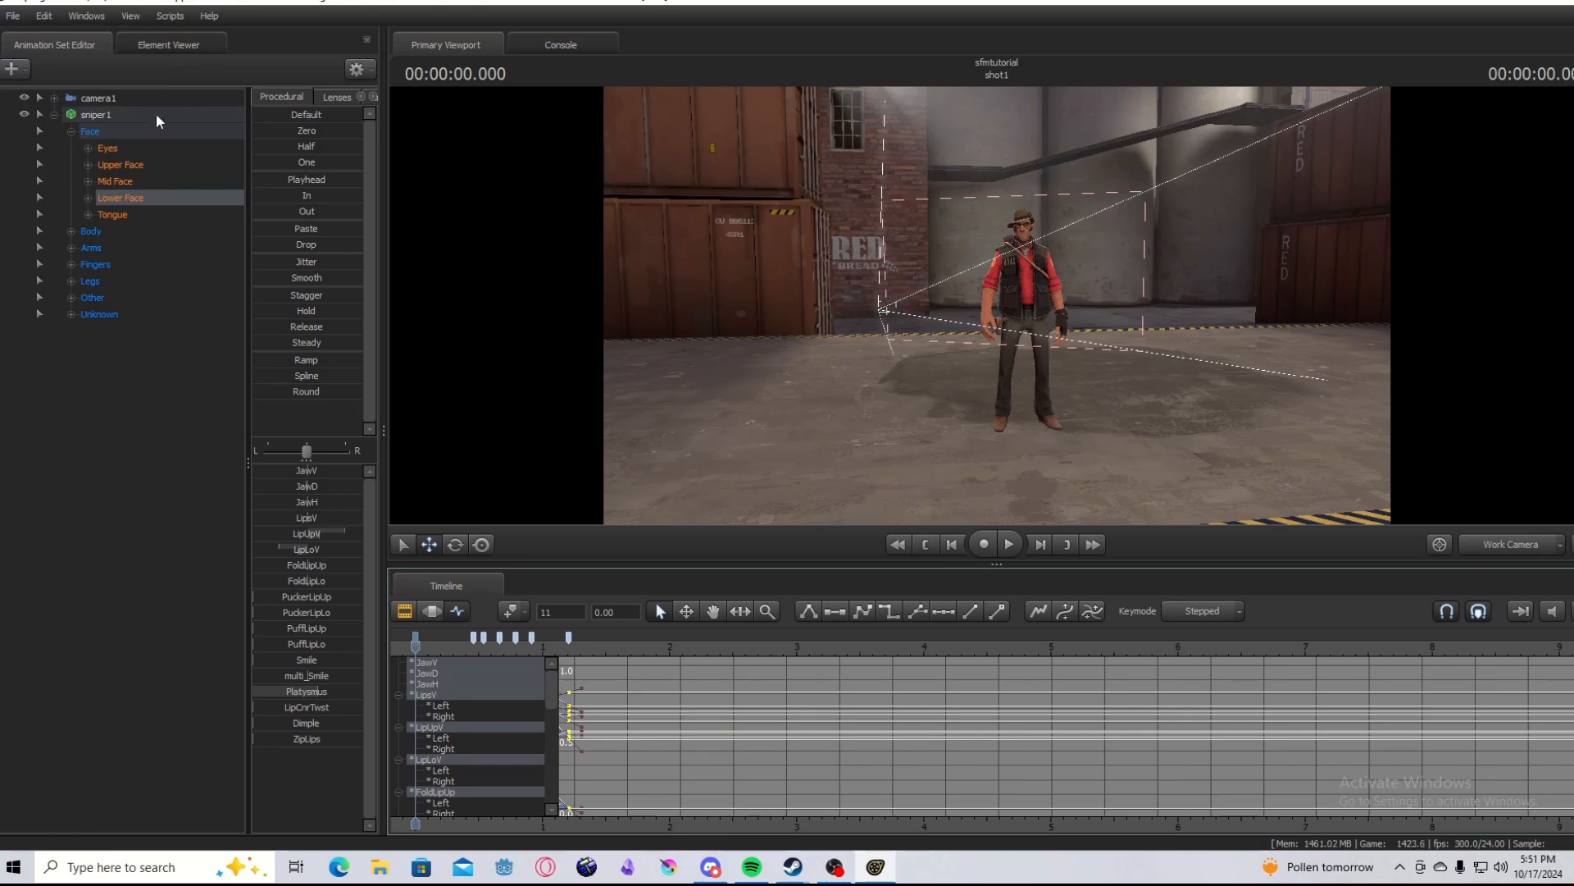
# Select camera1, look through it, and reframe the sniper from a low angle with the dark containers beside him
pyautogui.click(98, 97)
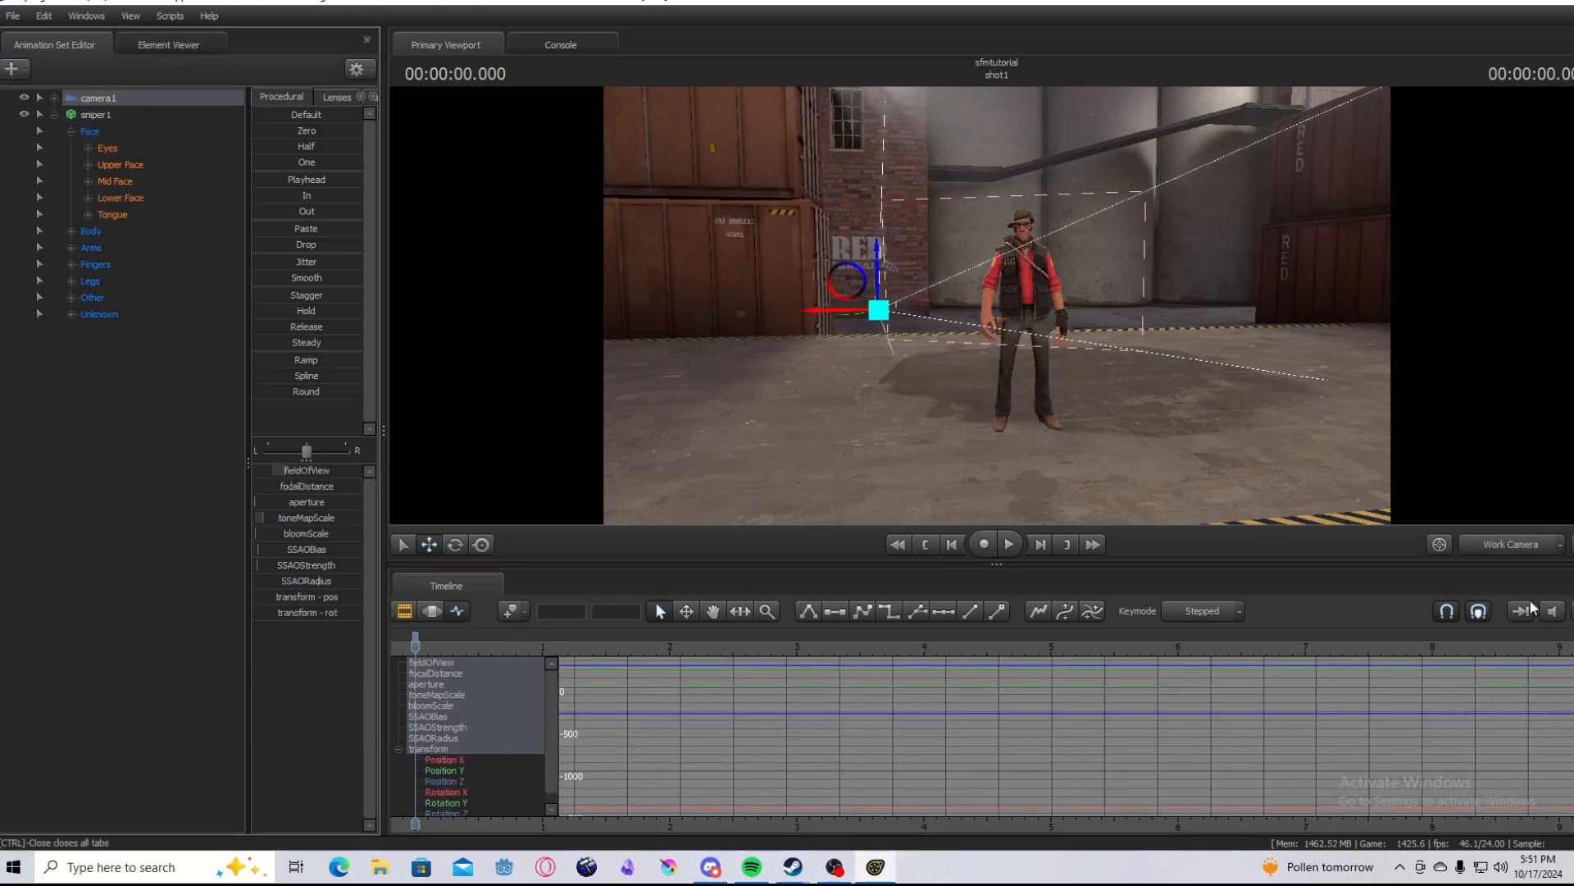
pyautogui.click(1537, 548)
pyautogui.moveTo(1358, 444); pyautogui.dragTo(1336, 517)
pyautogui.press('w')
pyautogui.press('s')
pyautogui.moveTo(998, 385); pyautogui.dragTo(998, 312)
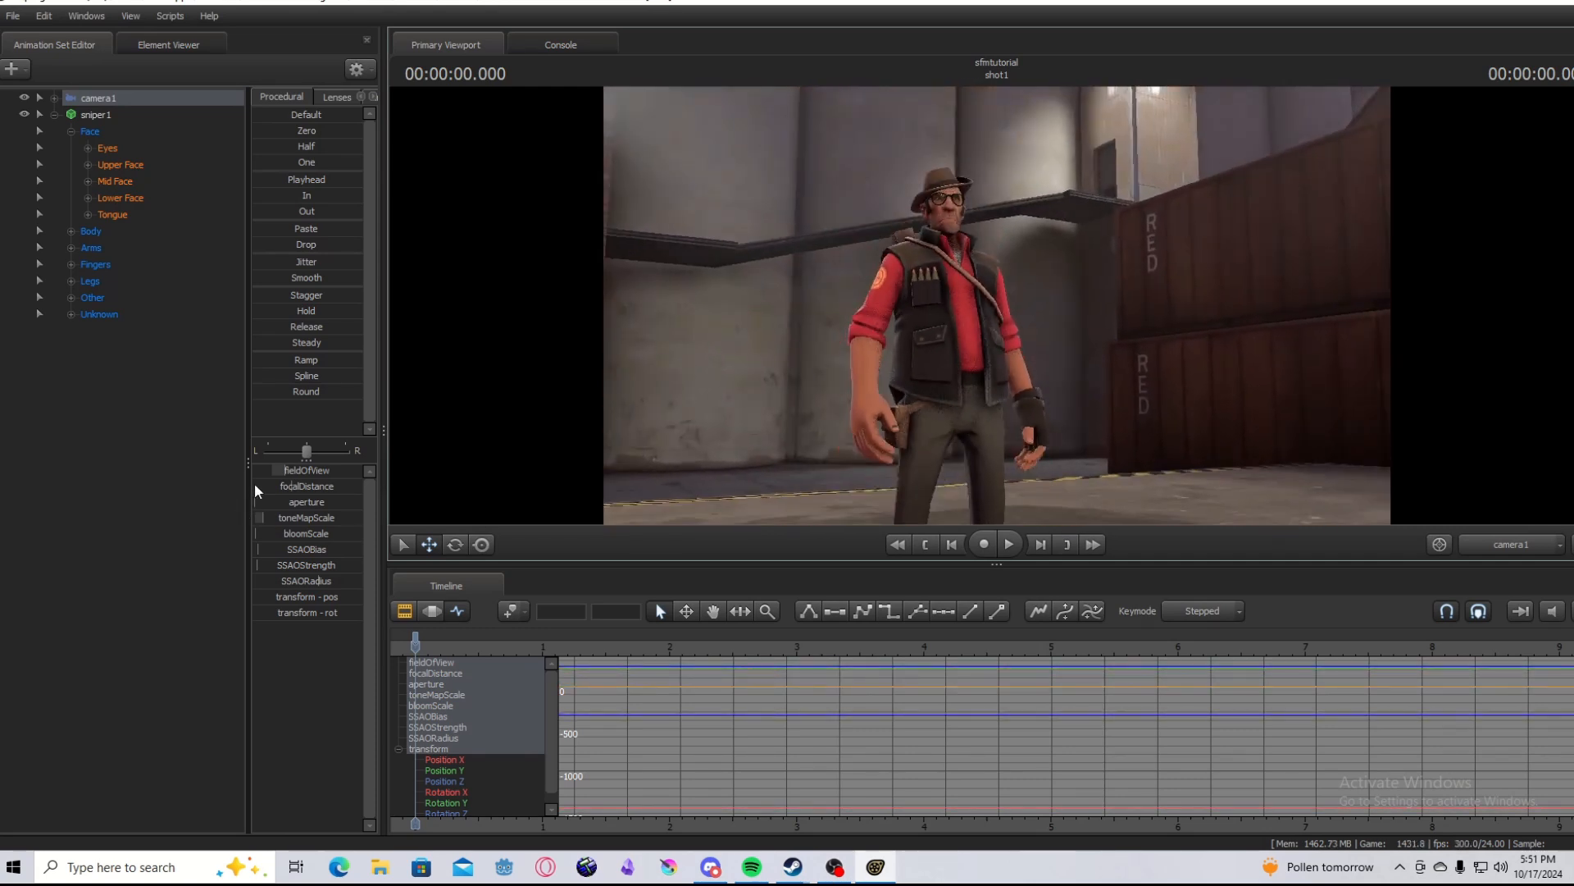
# Narrow camera1's fieldOfView and reposition the camera so the sniper is framed from hat to thighs
pyautogui.moveTo(296, 473); pyautogui.dragTo(282, 473)
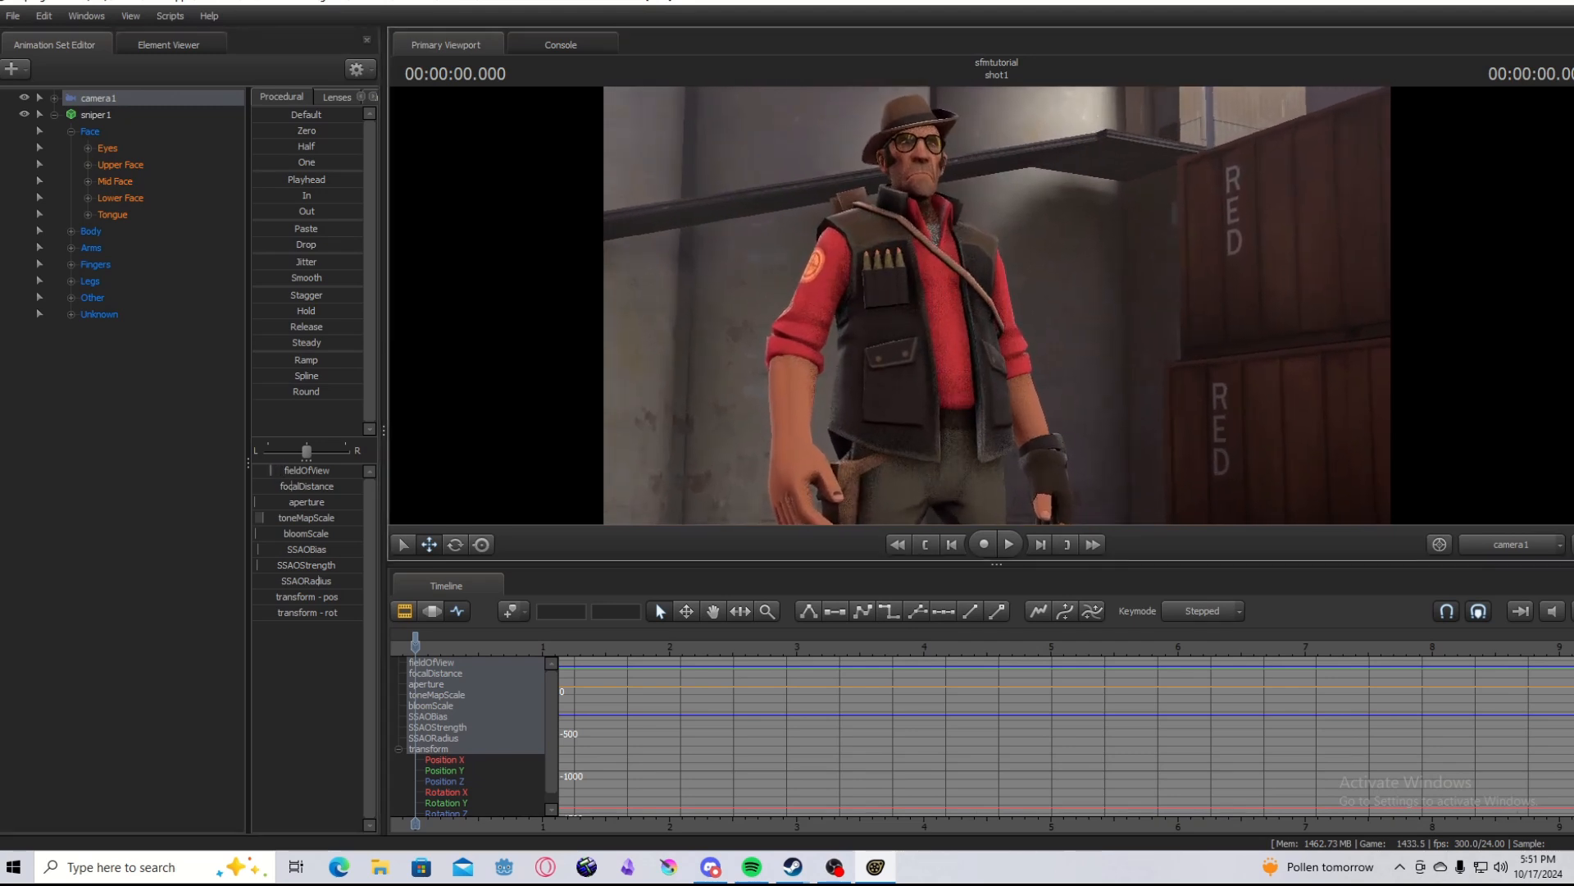
pyautogui.press('s')
pyautogui.moveTo(998, 305); pyautogui.dragTo(982, 316)
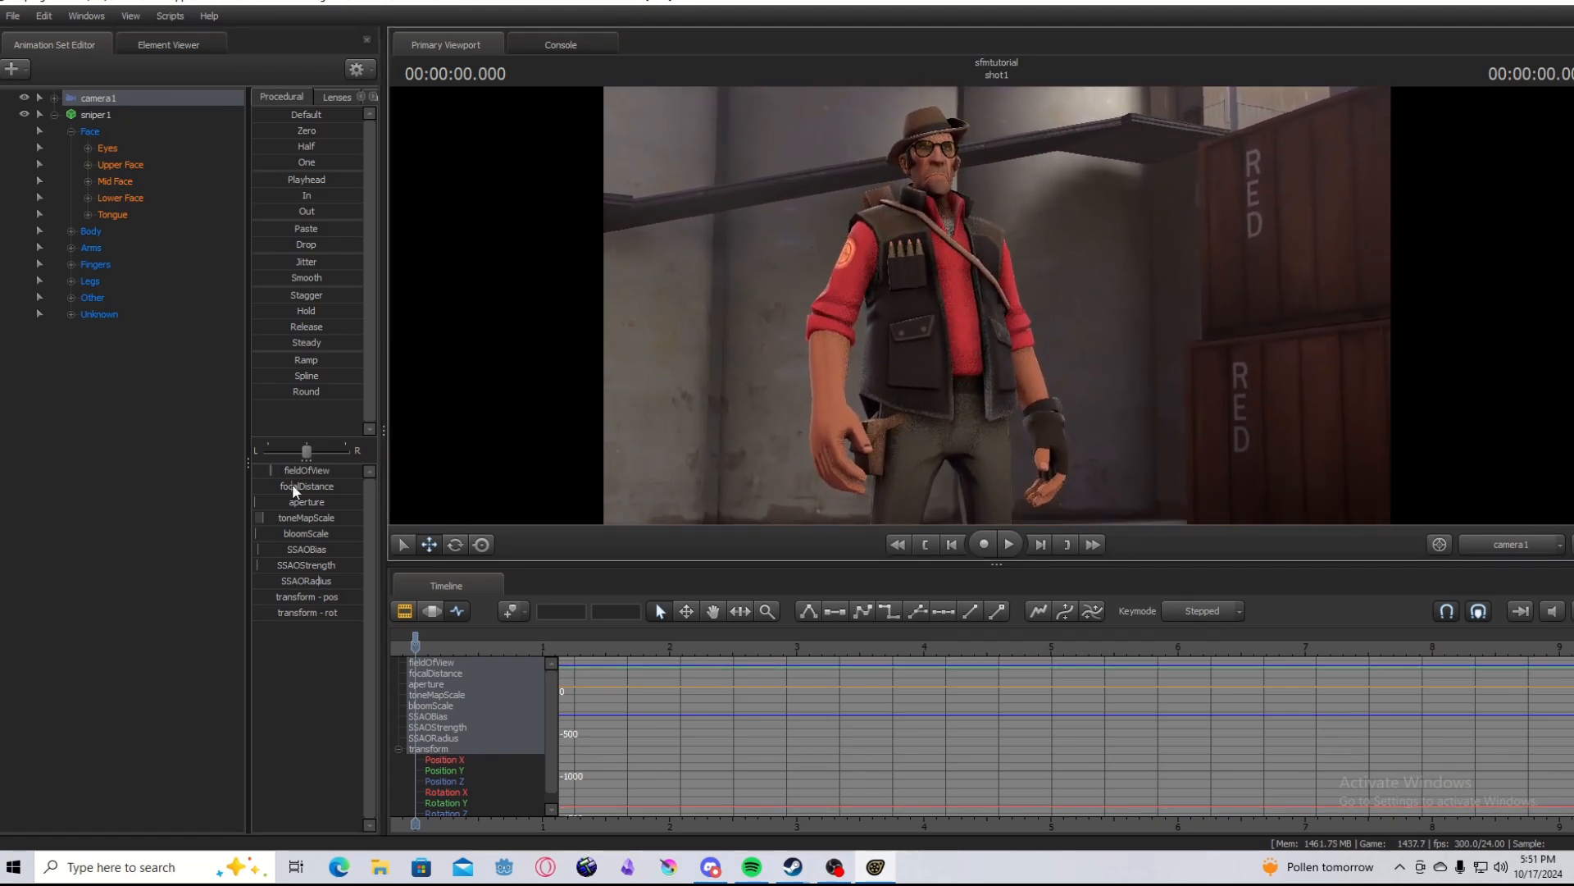
# Adjust camera1's focalDistance to bring the sniper into focus and raise its aperture for slight background blur
pyautogui.moveTo(292, 484); pyautogui.dragTo(317, 484)
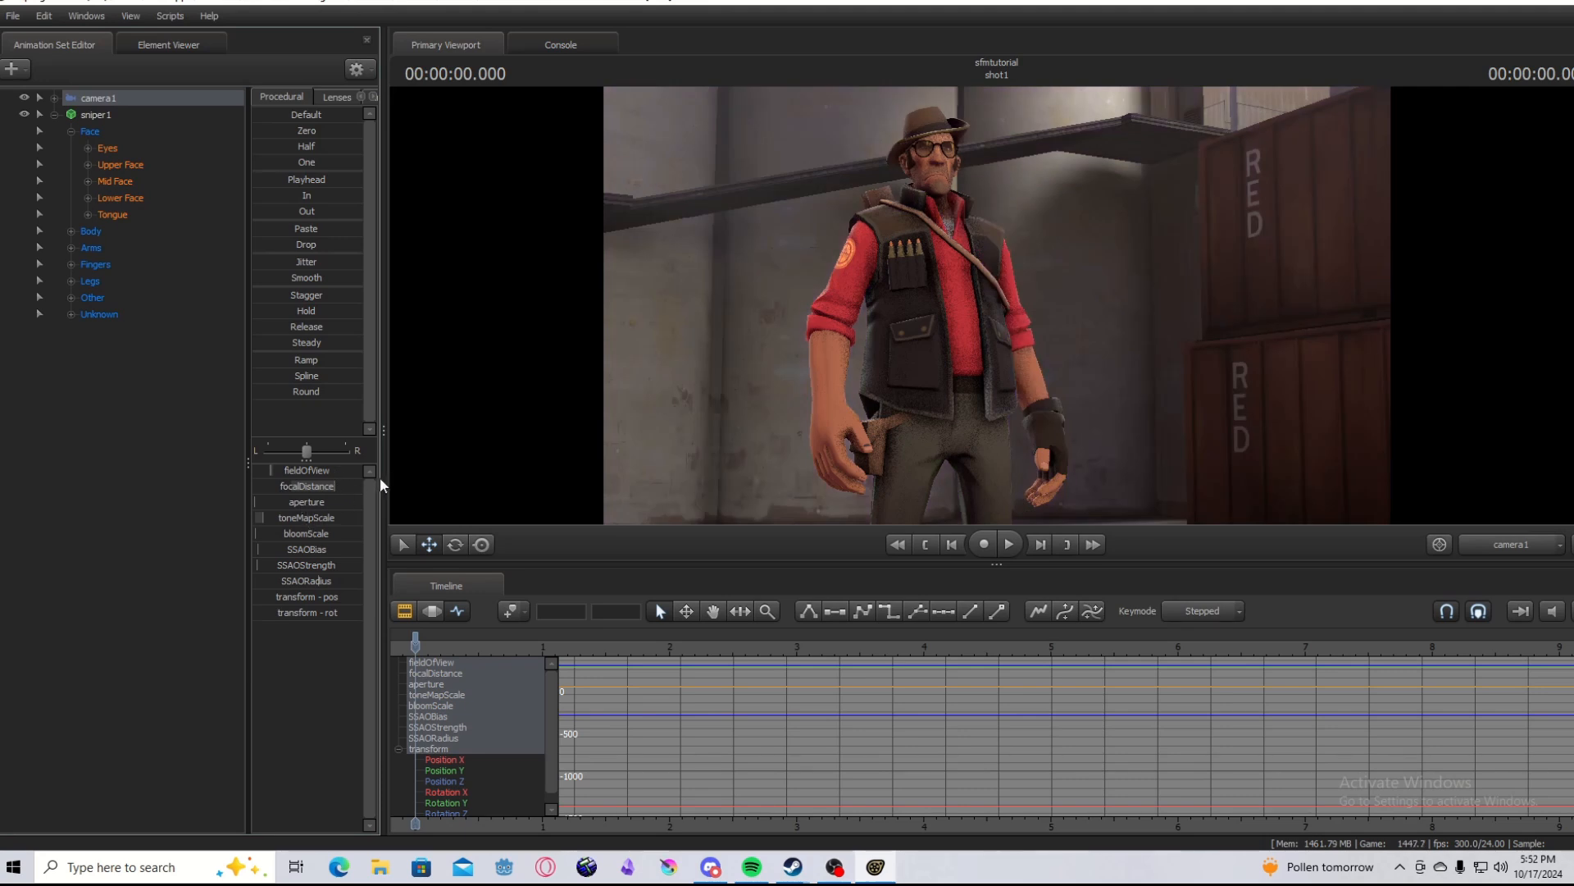
pyautogui.click(404, 612)
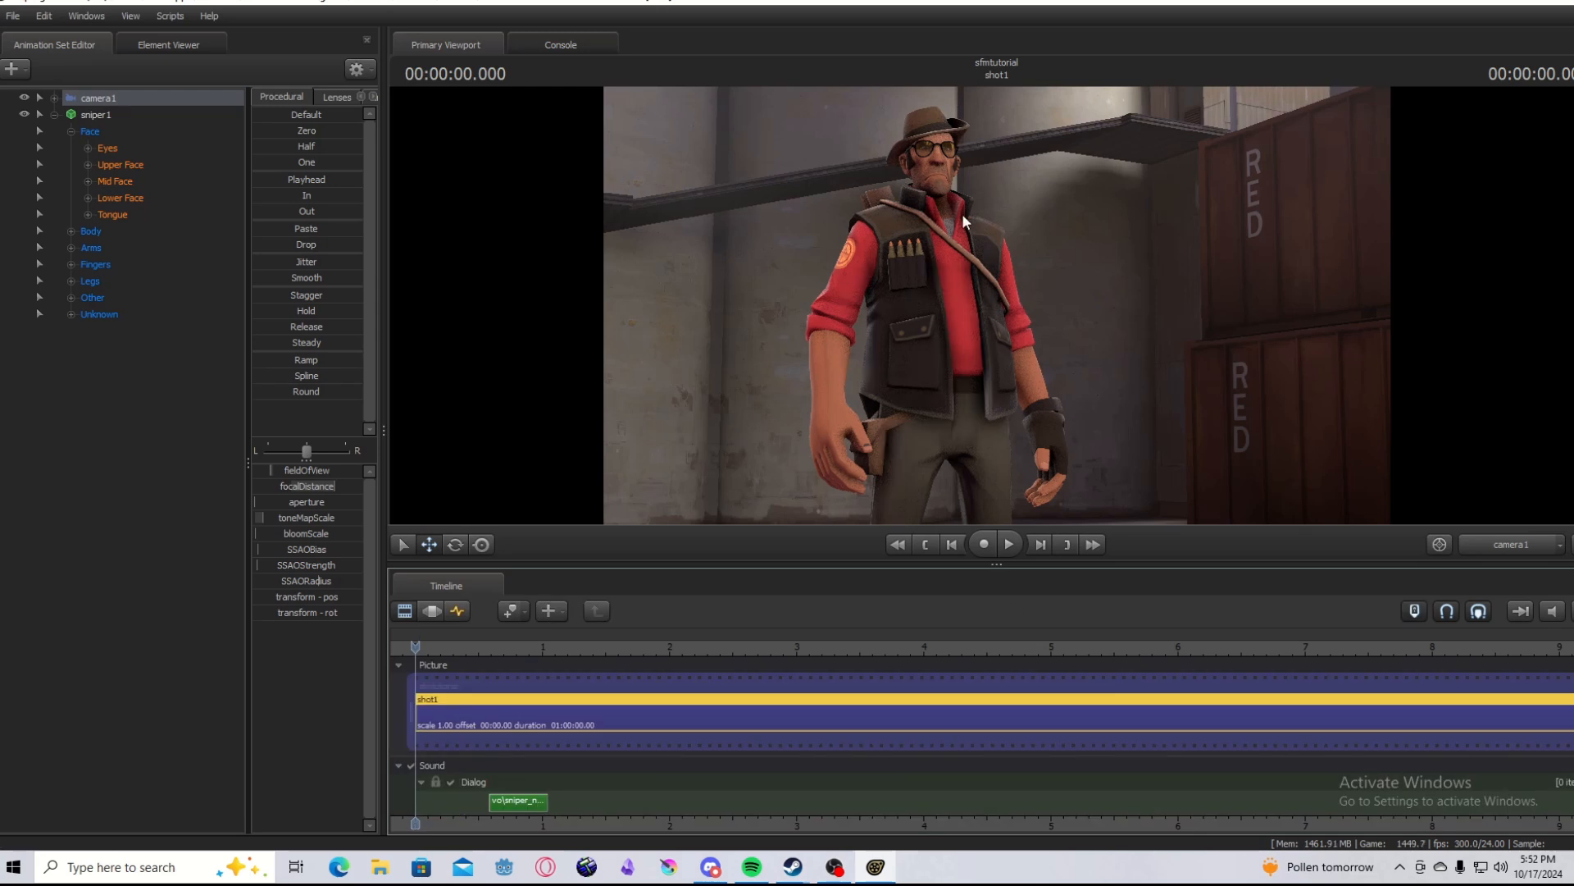
pyautogui.click(458, 612)
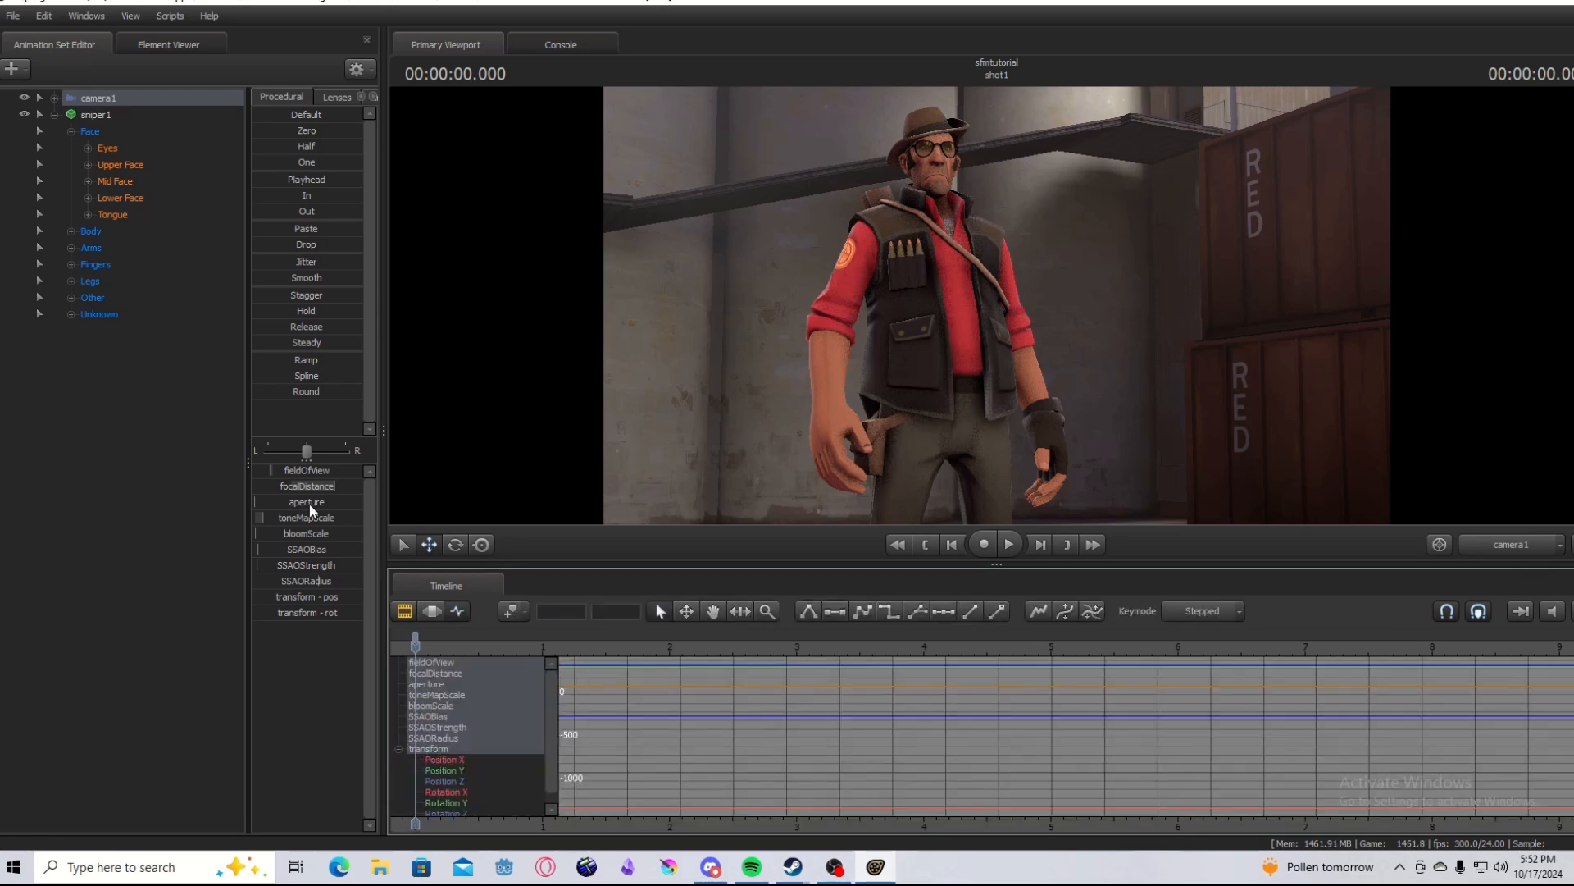
pyautogui.moveTo(309, 505); pyautogui.dragTo(344, 502)
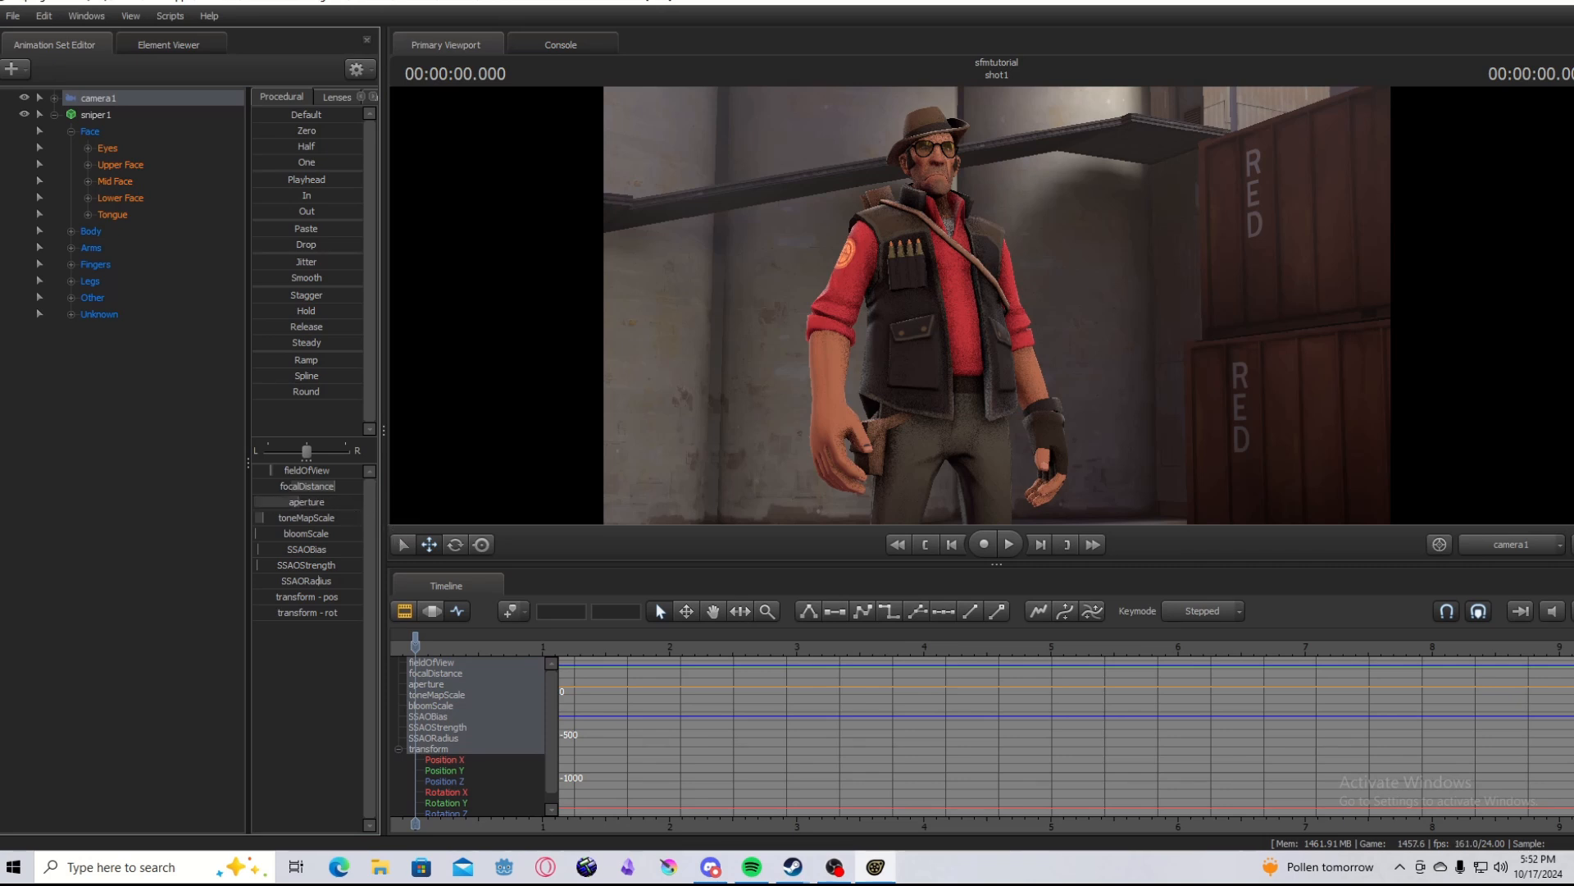
pyautogui.click(400, 610)
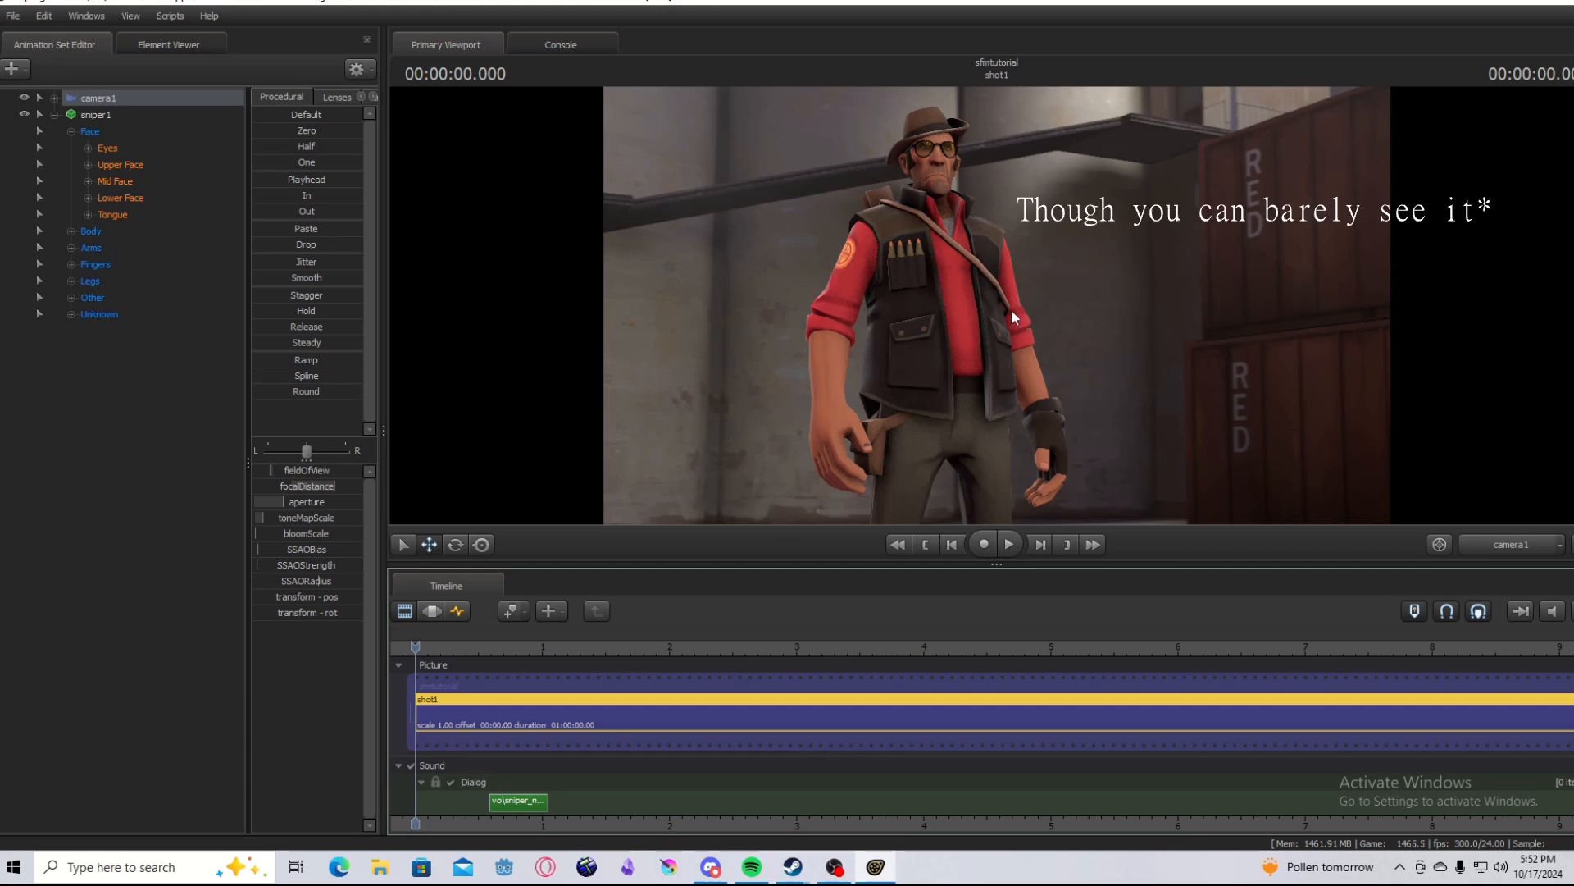
pyautogui.click(458, 611)
# Try a camera1 move with a keyframe at about 1.458 s, play it, and remove that keyframe
pyautogui.press('space')
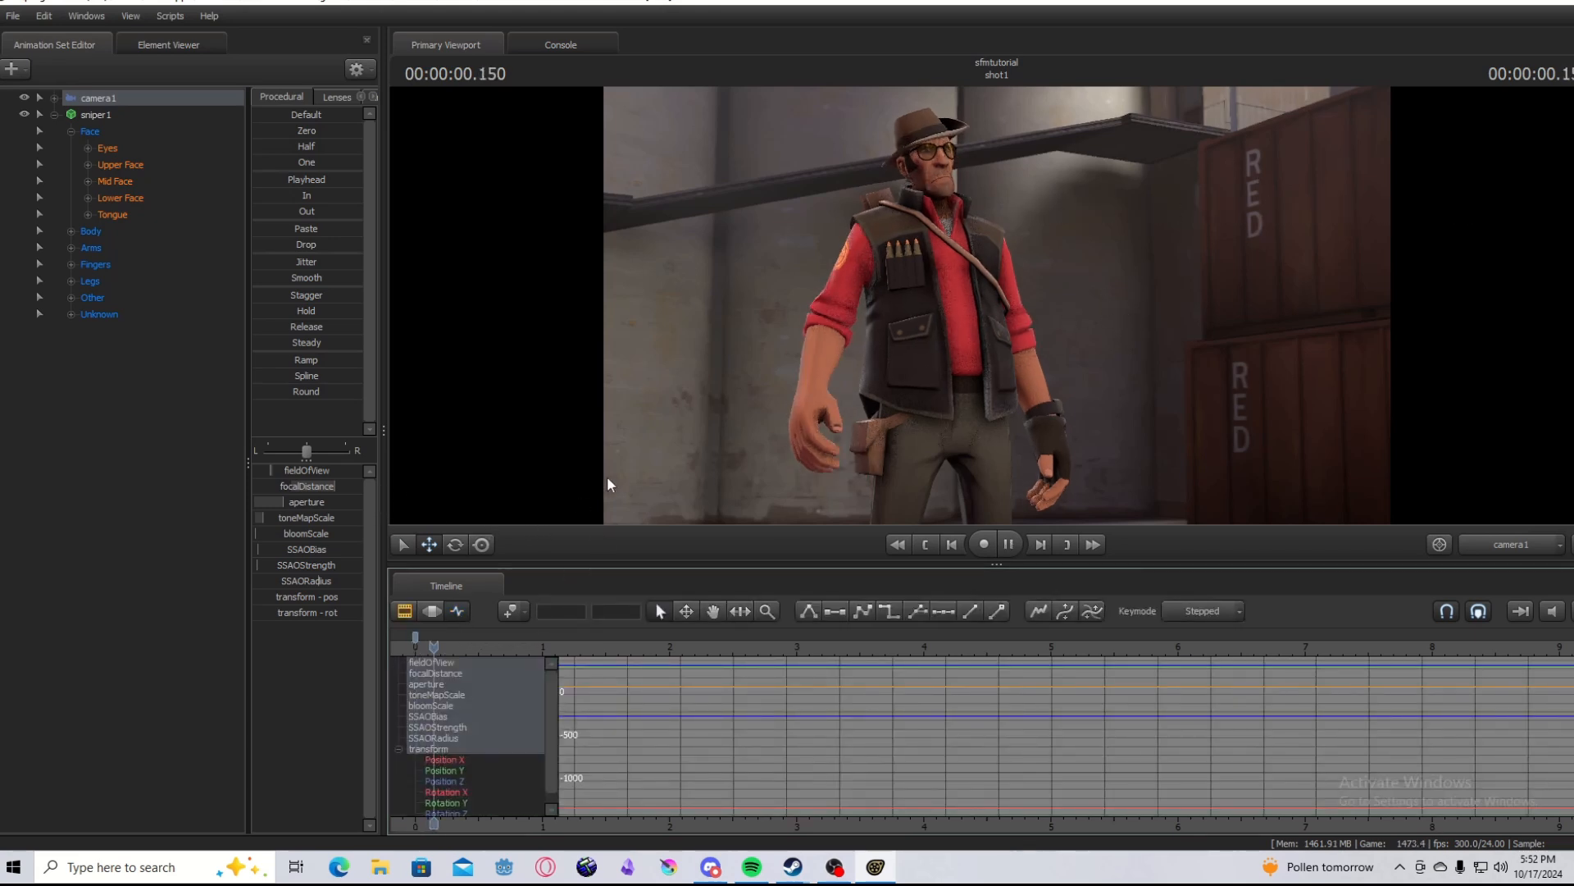
pyautogui.press('space')
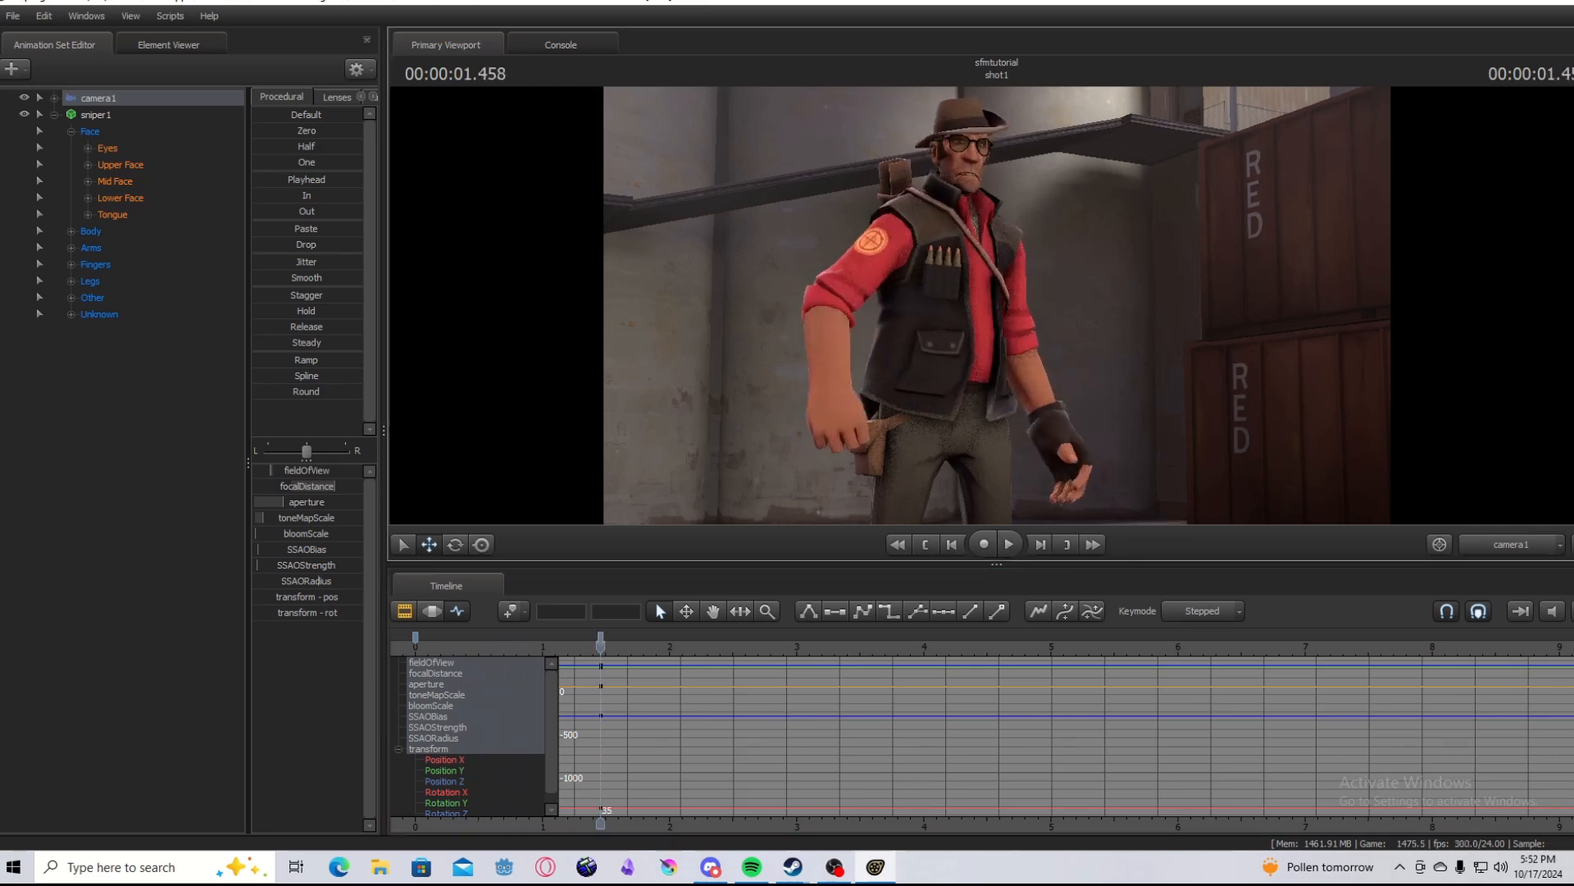
pyautogui.moveTo(495, 644); pyautogui.dragTo(418, 635)
pyautogui.press('space')
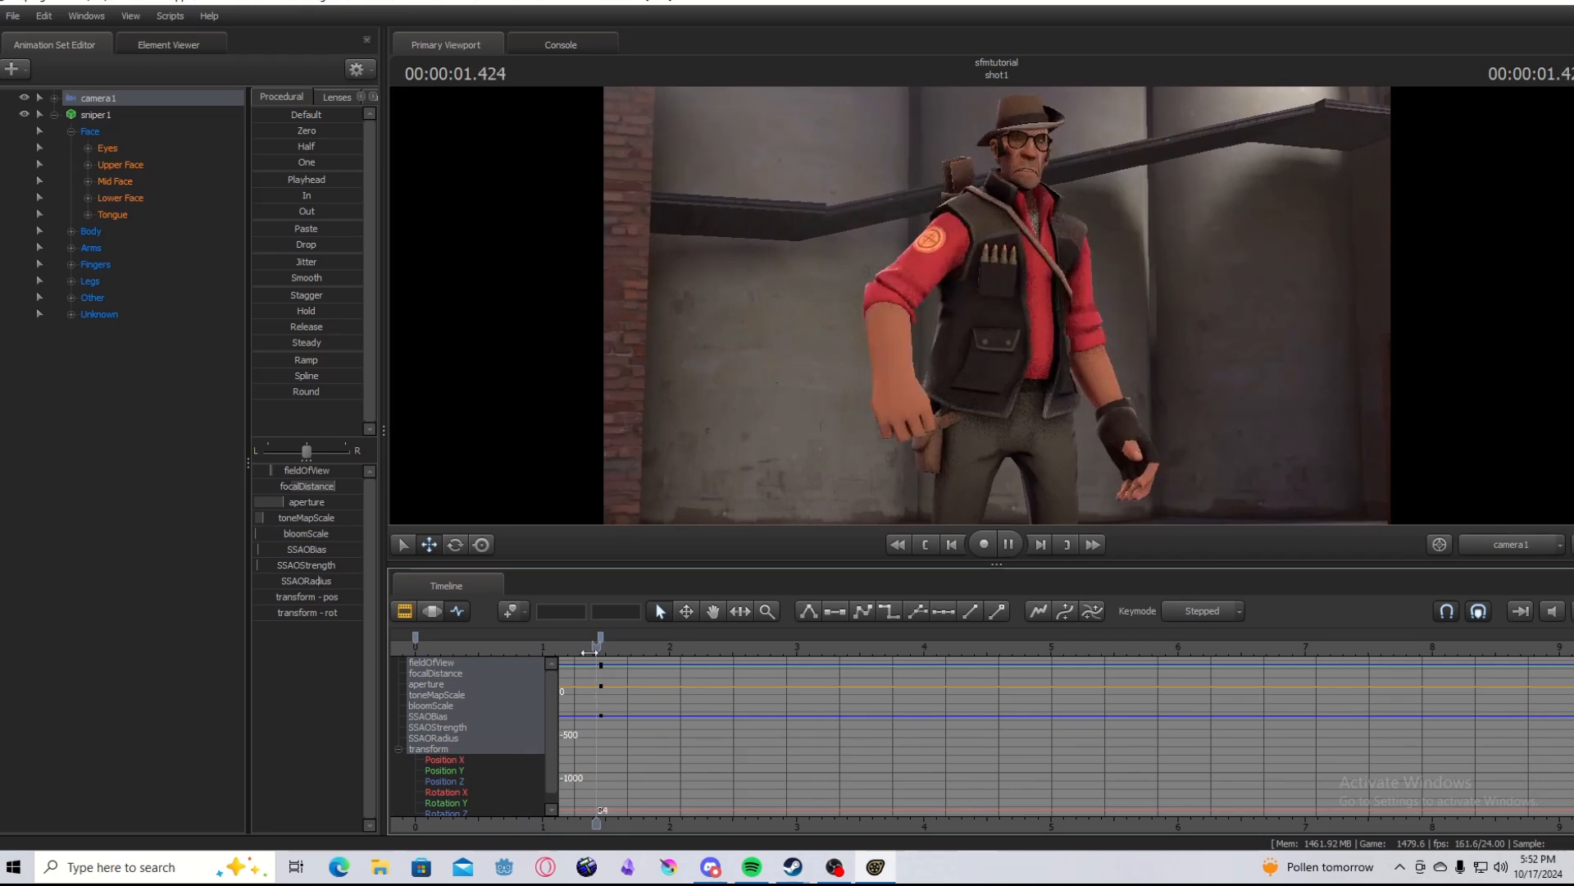
pyautogui.press('space')
pyautogui.click(601, 638)
pyautogui.moveTo(473, 644); pyautogui.dragTo(415, 646)
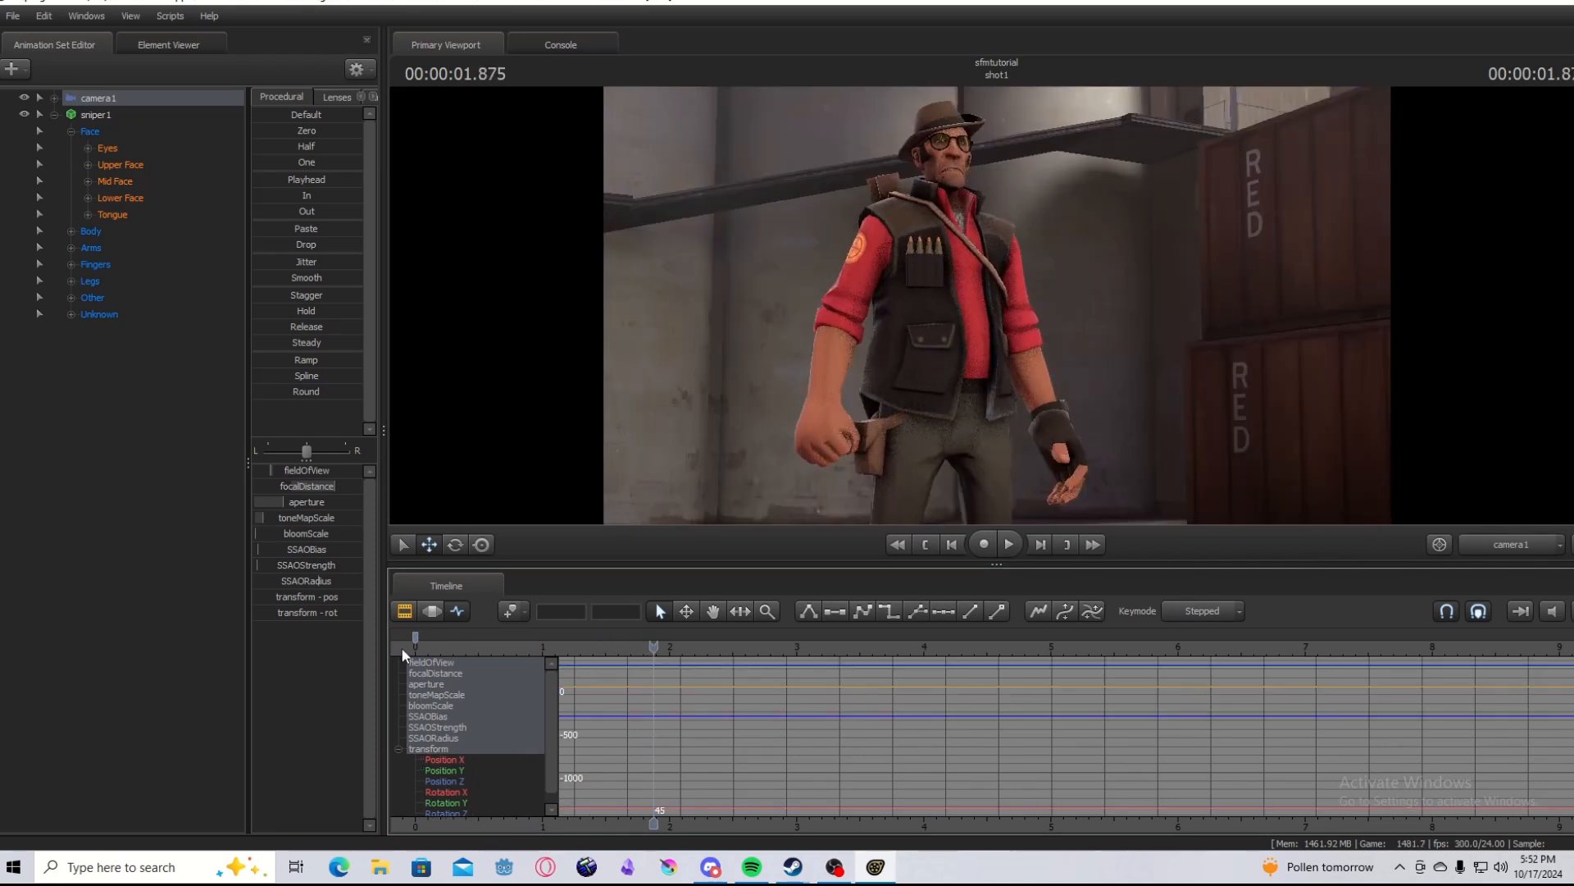
# Add a first light, position and aim it behind the sniper as a back light, and check it through camera1
pyautogui.click(405, 619)
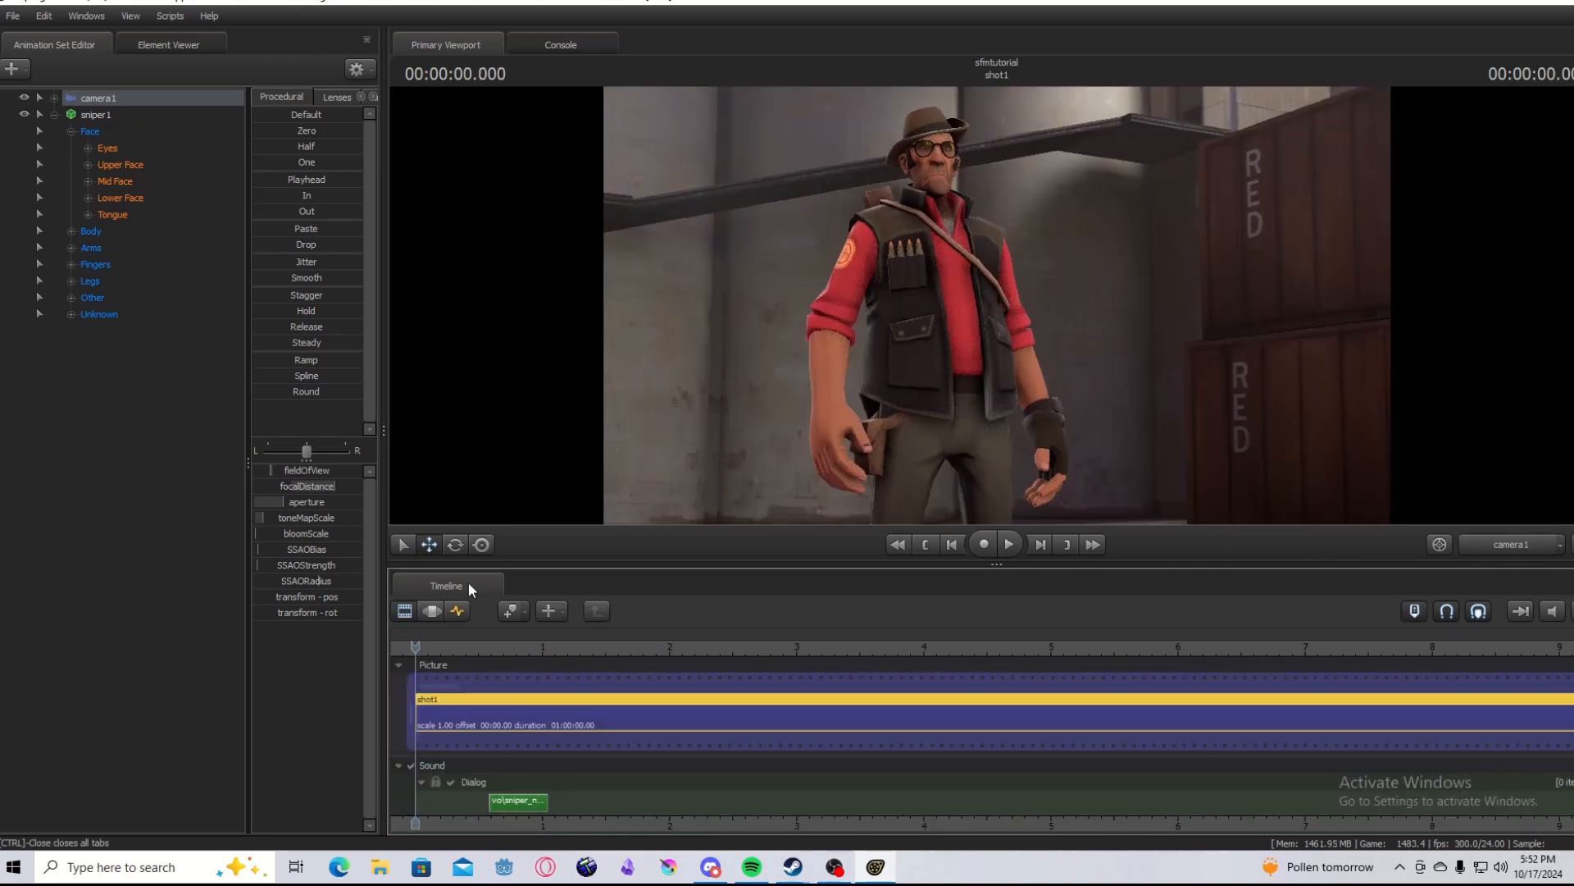
pyautogui.click(443, 612)
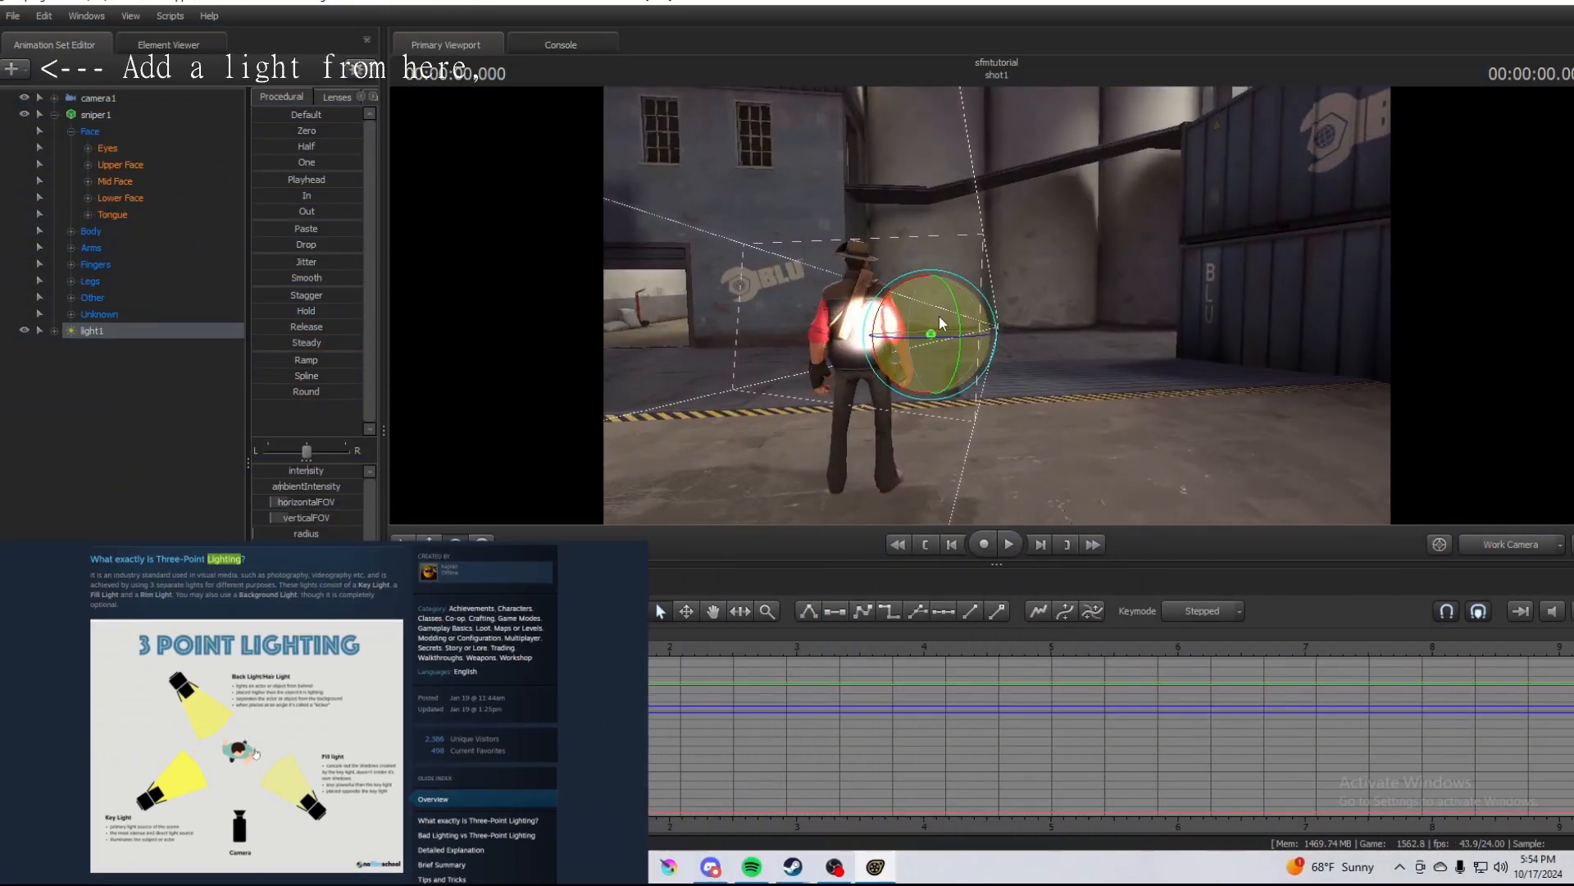
pyautogui.moveTo(940, 323); pyautogui.dragTo(1129, 252)
pyautogui.press('w')
pyautogui.press('e')
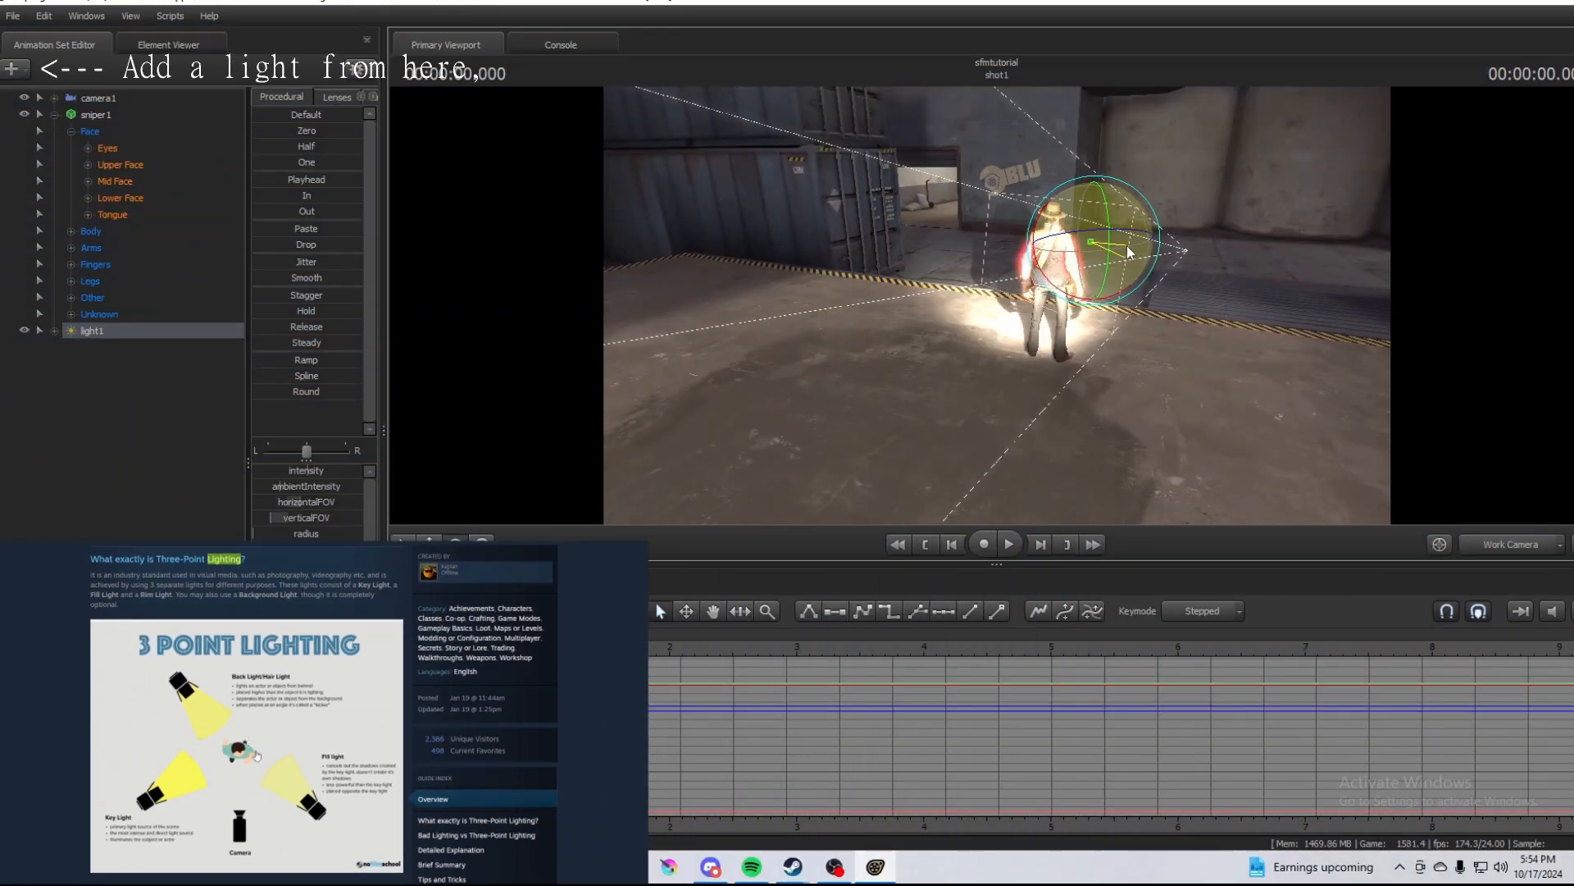
pyautogui.click(1505, 545)
pyautogui.click(1505, 545)
pyautogui.click(1505, 546)
pyautogui.scroll(-4, 308, 507)
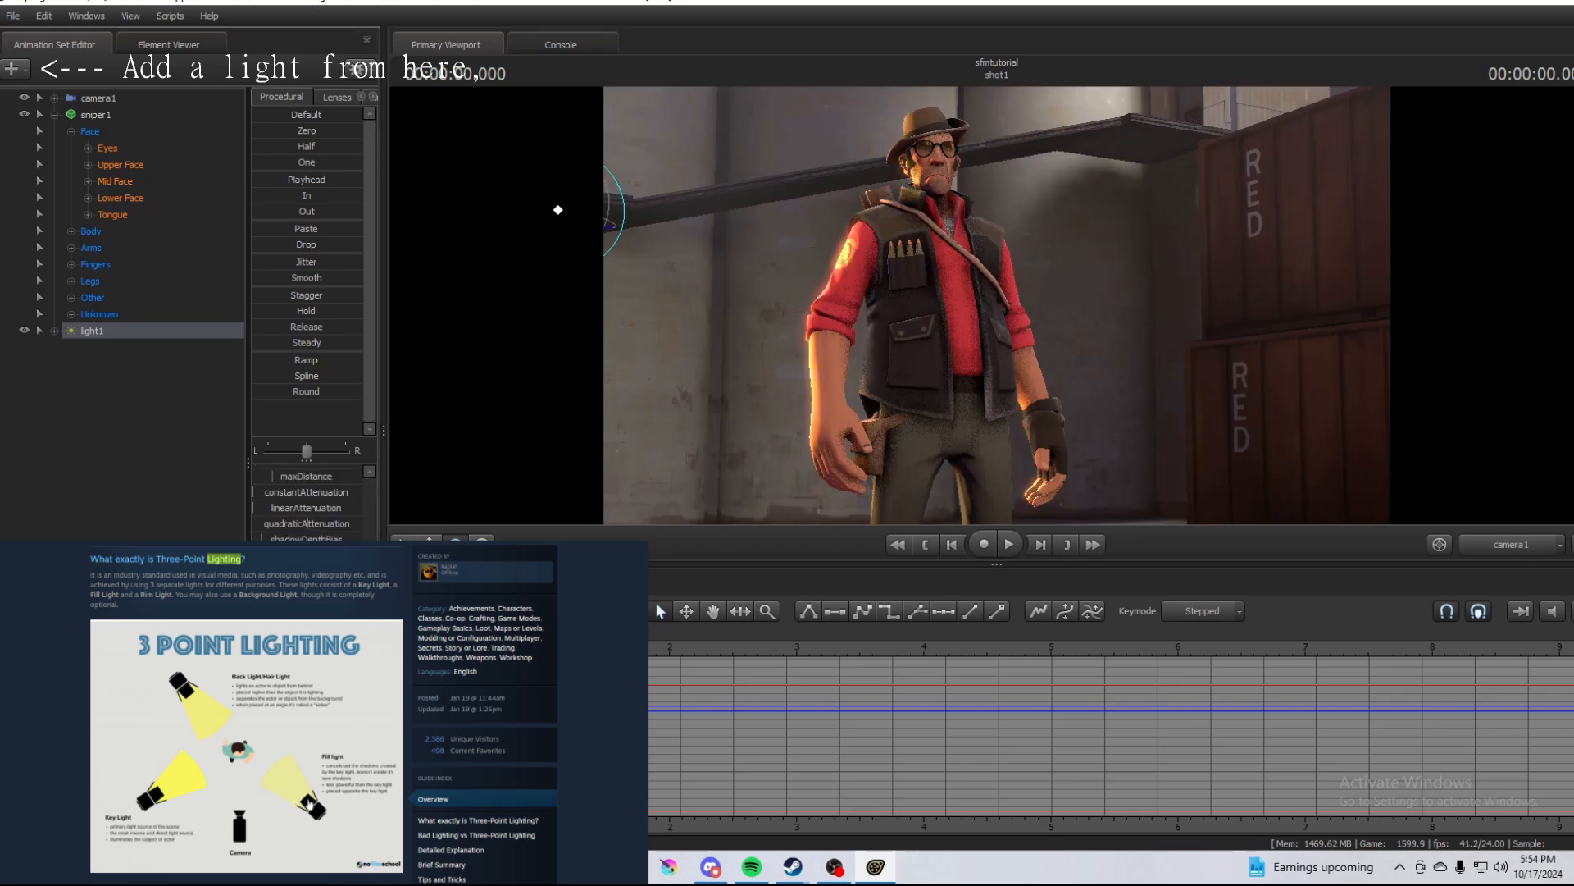
# Add a second light, position and aim it at the sniper as a fill light, and check it through camera1
pyautogui.click(13, 69)
pyautogui.click(1505, 546)
pyautogui.moveTo(968, 328); pyautogui.dragTo(885, 361)
pyautogui.click(92, 348)
pyautogui.press('e')
pyautogui.moveTo(713, 432); pyautogui.dragTo(1004, 351)
pyautogui.press('w')
pyautogui.moveTo(1066, 328); pyautogui.dragTo(987, 244)
pyautogui.click(1522, 542)
pyautogui.scroll(-4, 308, 506)
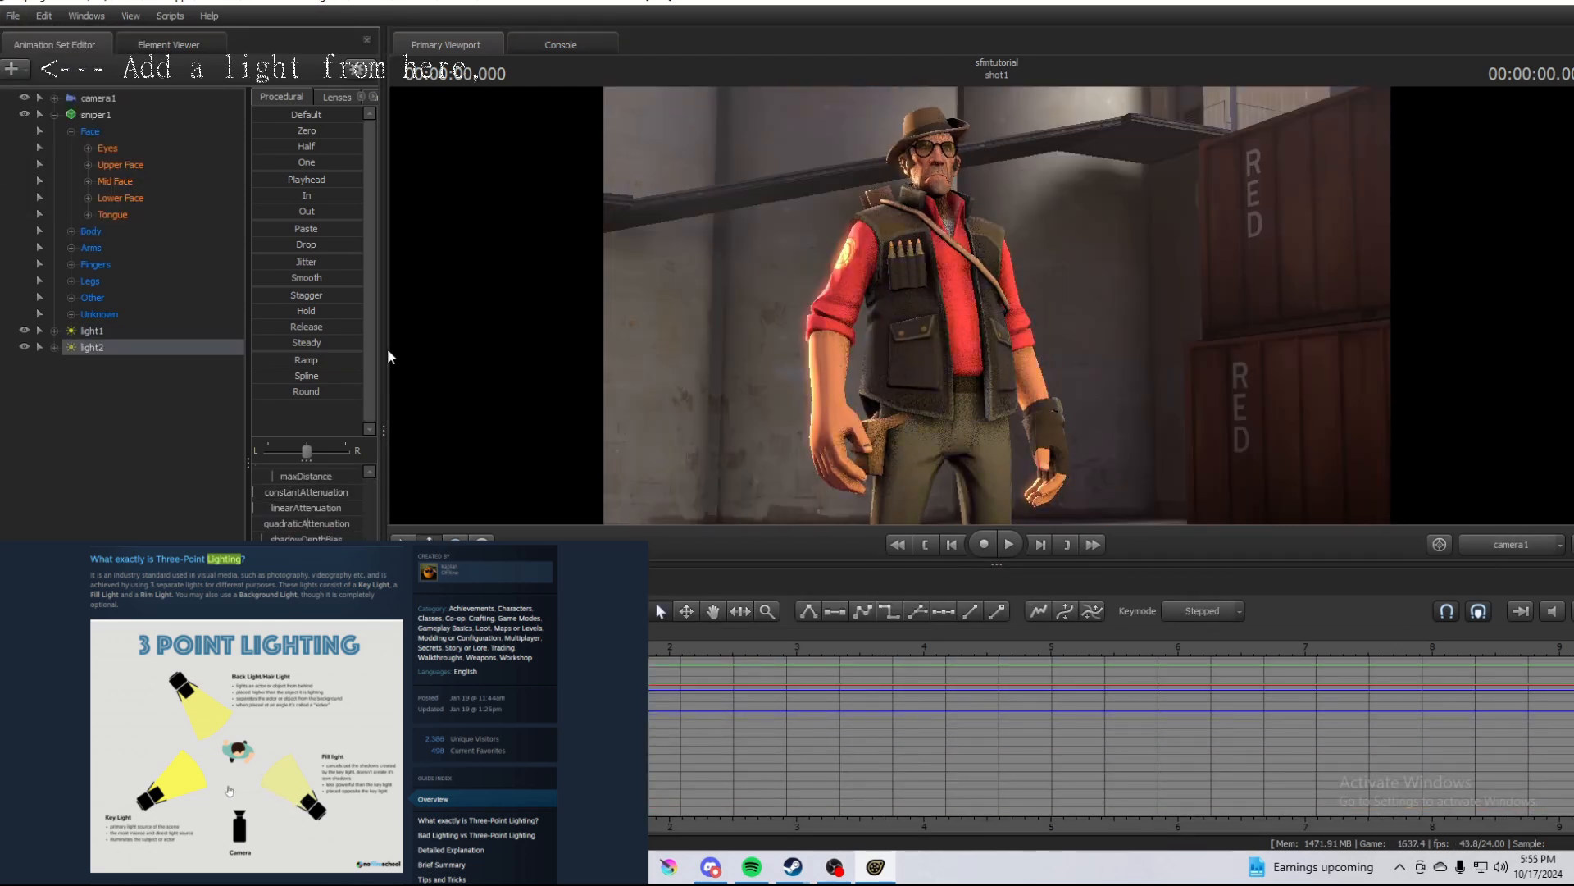
# Refine light2's aim on the sniper with the Work Camera and apply an option from the light's own settings
pyautogui.click(1508, 544)
pyautogui.moveTo(996, 303); pyautogui.dragTo(902, 320)
pyautogui.press('e')
pyautogui.moveTo(833, 213); pyautogui.dragTo(838, 250)
pyautogui.rightClick(167, 350)
pyautogui.click(260, 537)
pyautogui.moveTo(996, 303); pyautogui.dragTo(820, 312)
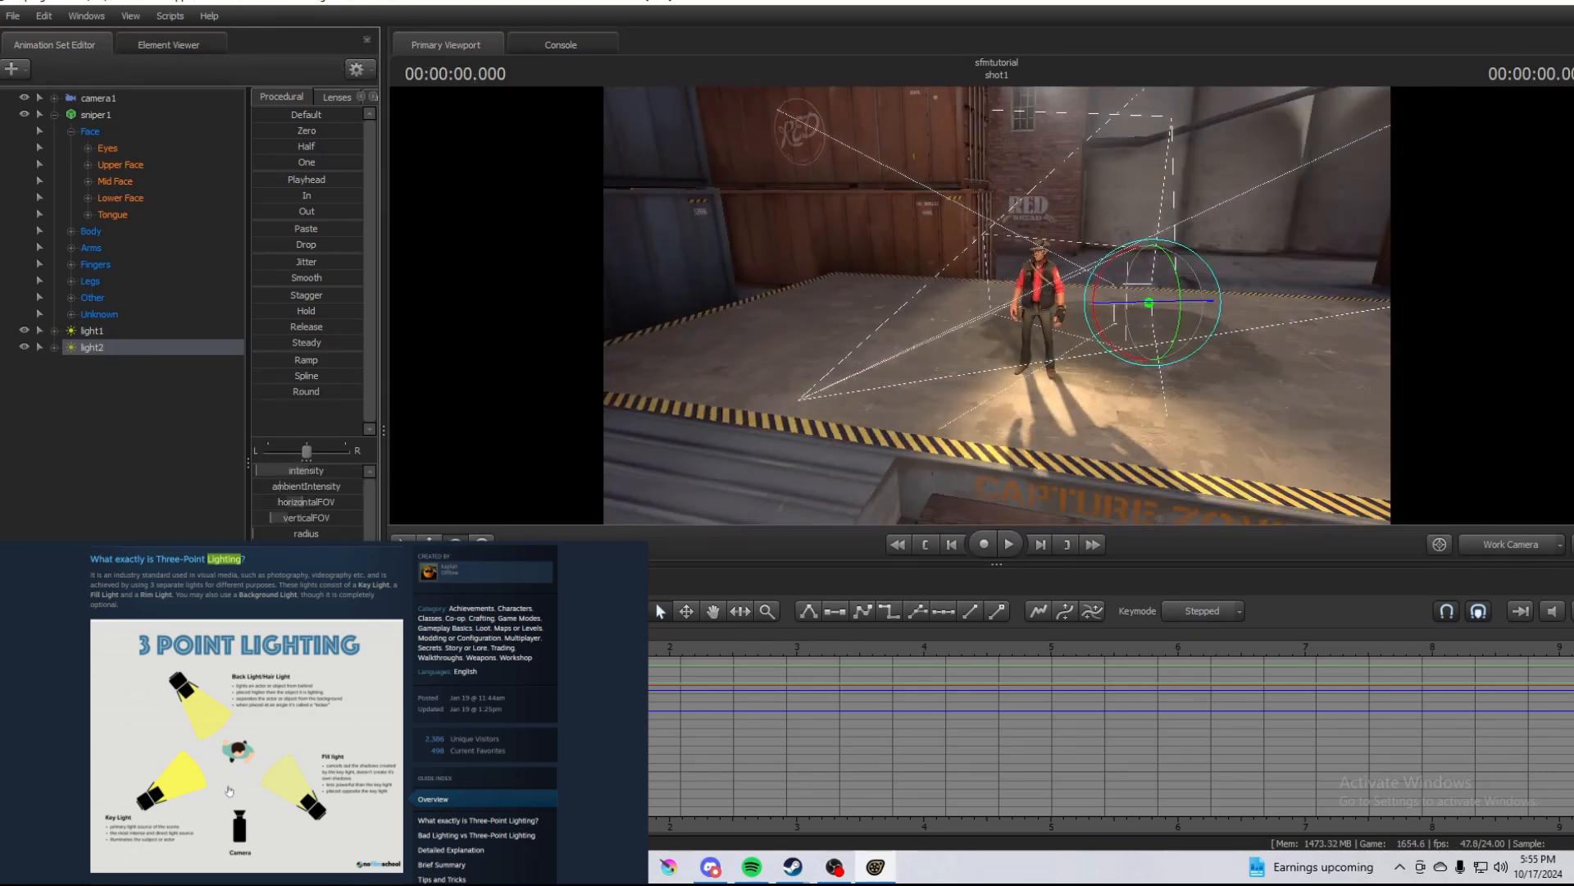
# Add a third light and move and rotate it to shine on the sniper's front as the key light
pyautogui.click(13, 69)
pyautogui.click(49, 116)
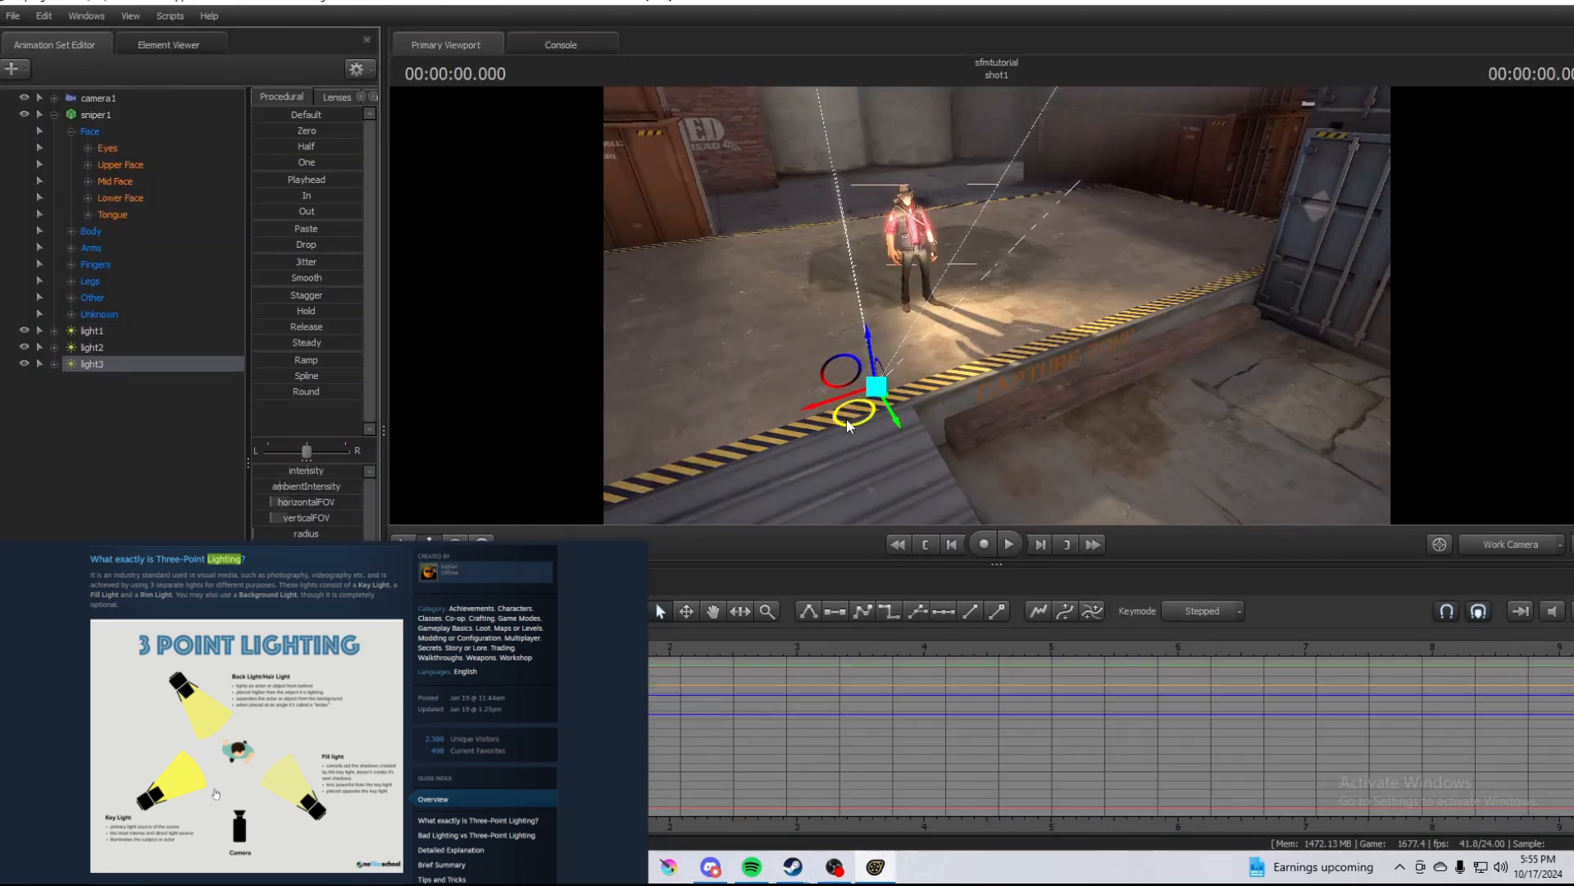
pyautogui.moveTo(902, 311); pyautogui.dragTo(960, 238)
pyautogui.press('e')
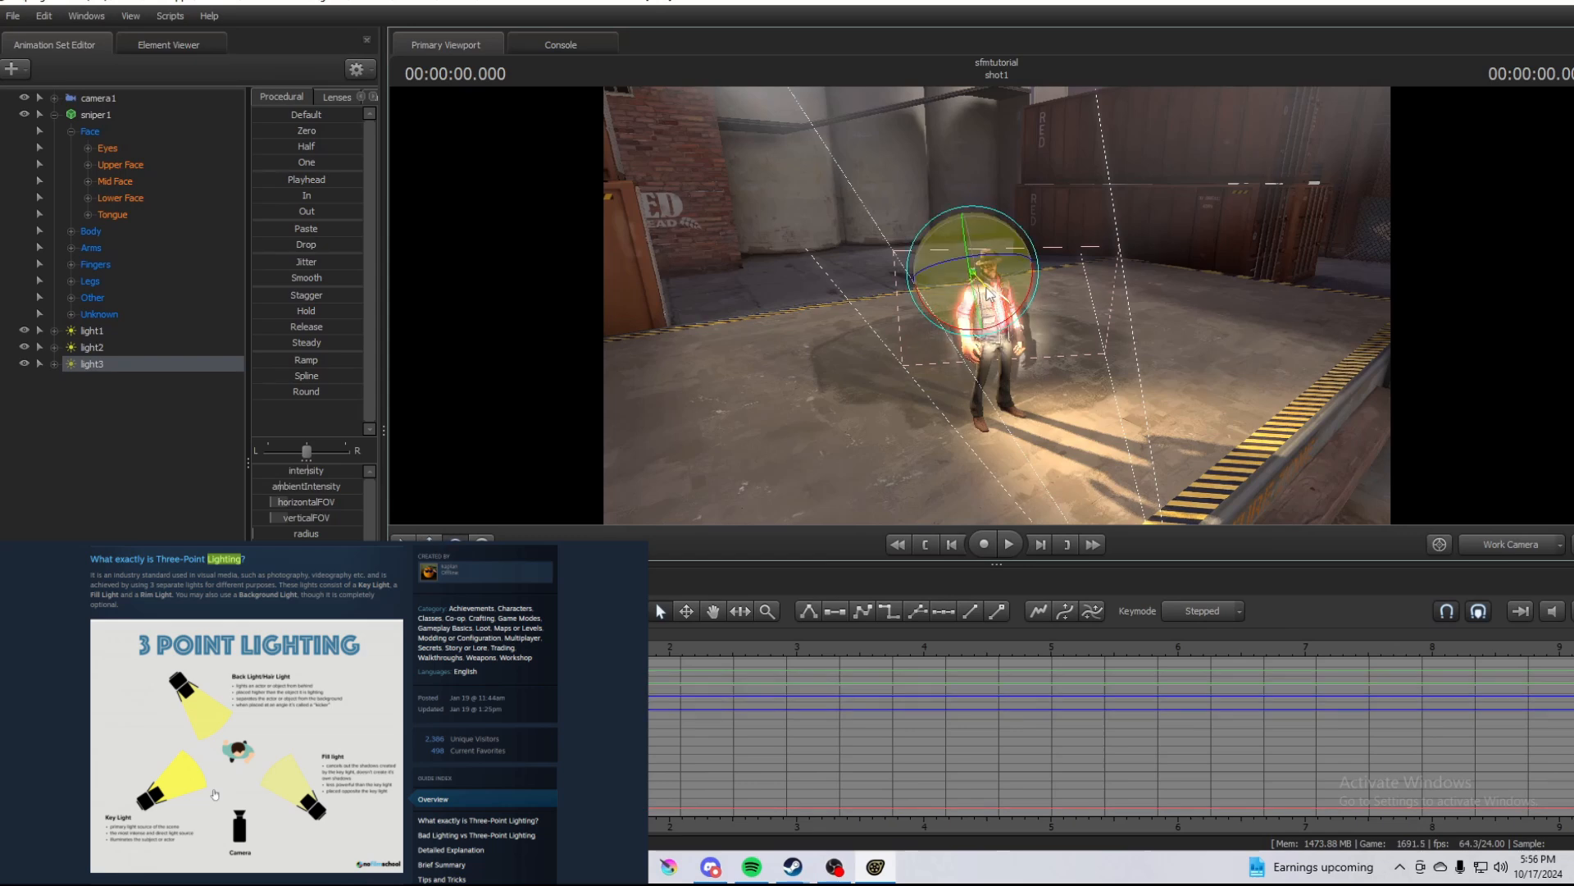
pyautogui.click(1507, 548)
pyautogui.click(1507, 547)
pyautogui.moveTo(997, 303); pyautogui.dragTo(967, 307)
# Tune light3's intensity while looking through camera1, and play the lit shot before returning to its start
pyautogui.click(1508, 548)
pyautogui.moveTo(308, 470); pyautogui.dragTo(291, 470)
pyautogui.scroll(-3, 306, 502)
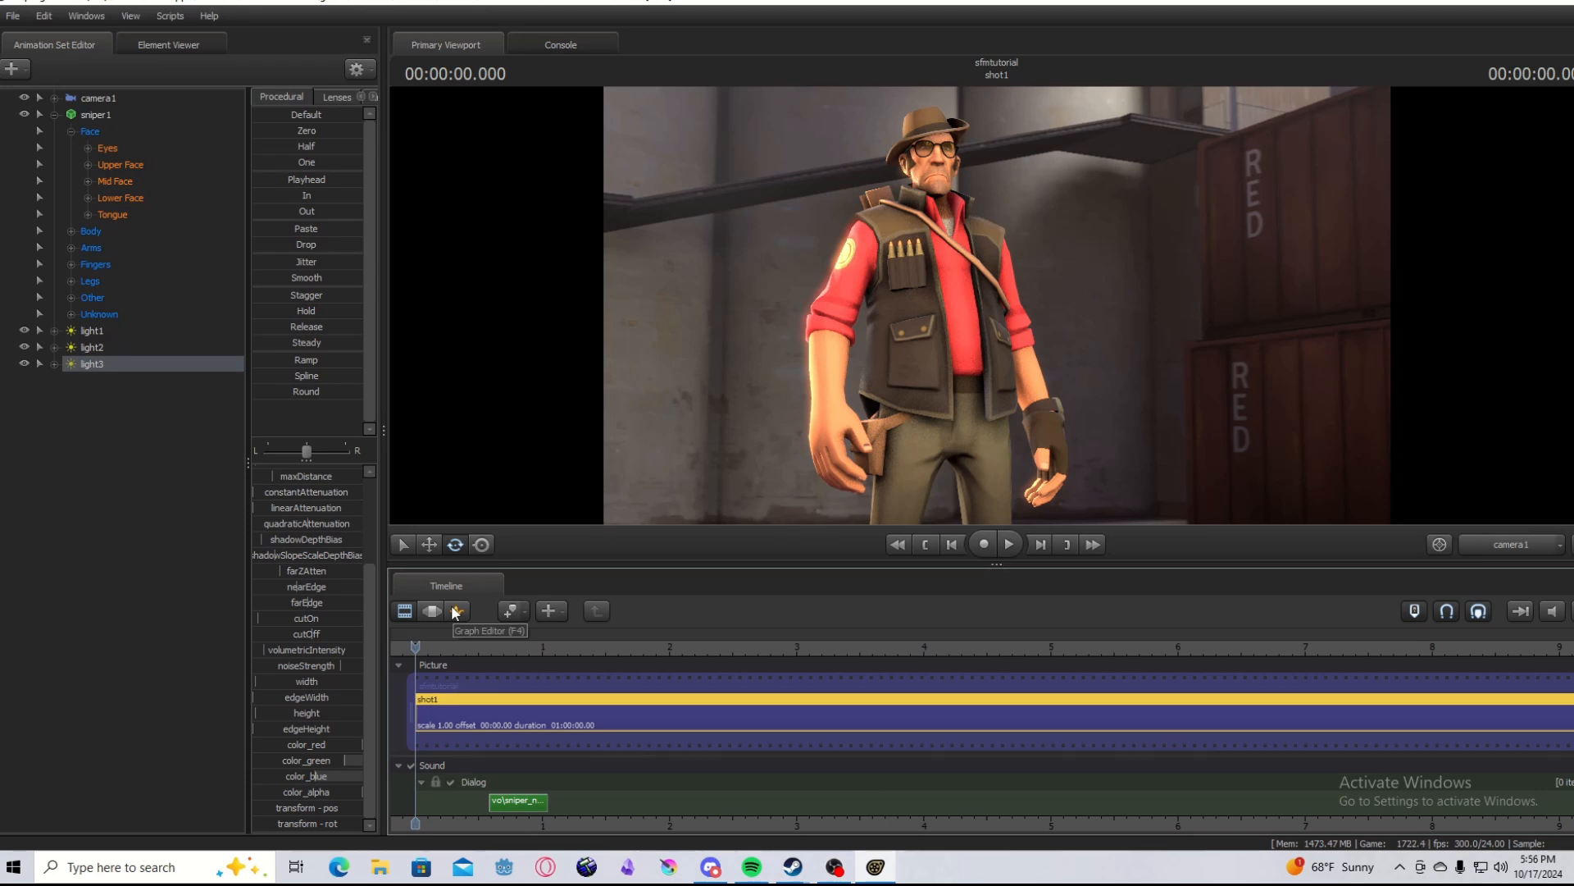
pyautogui.press('space')
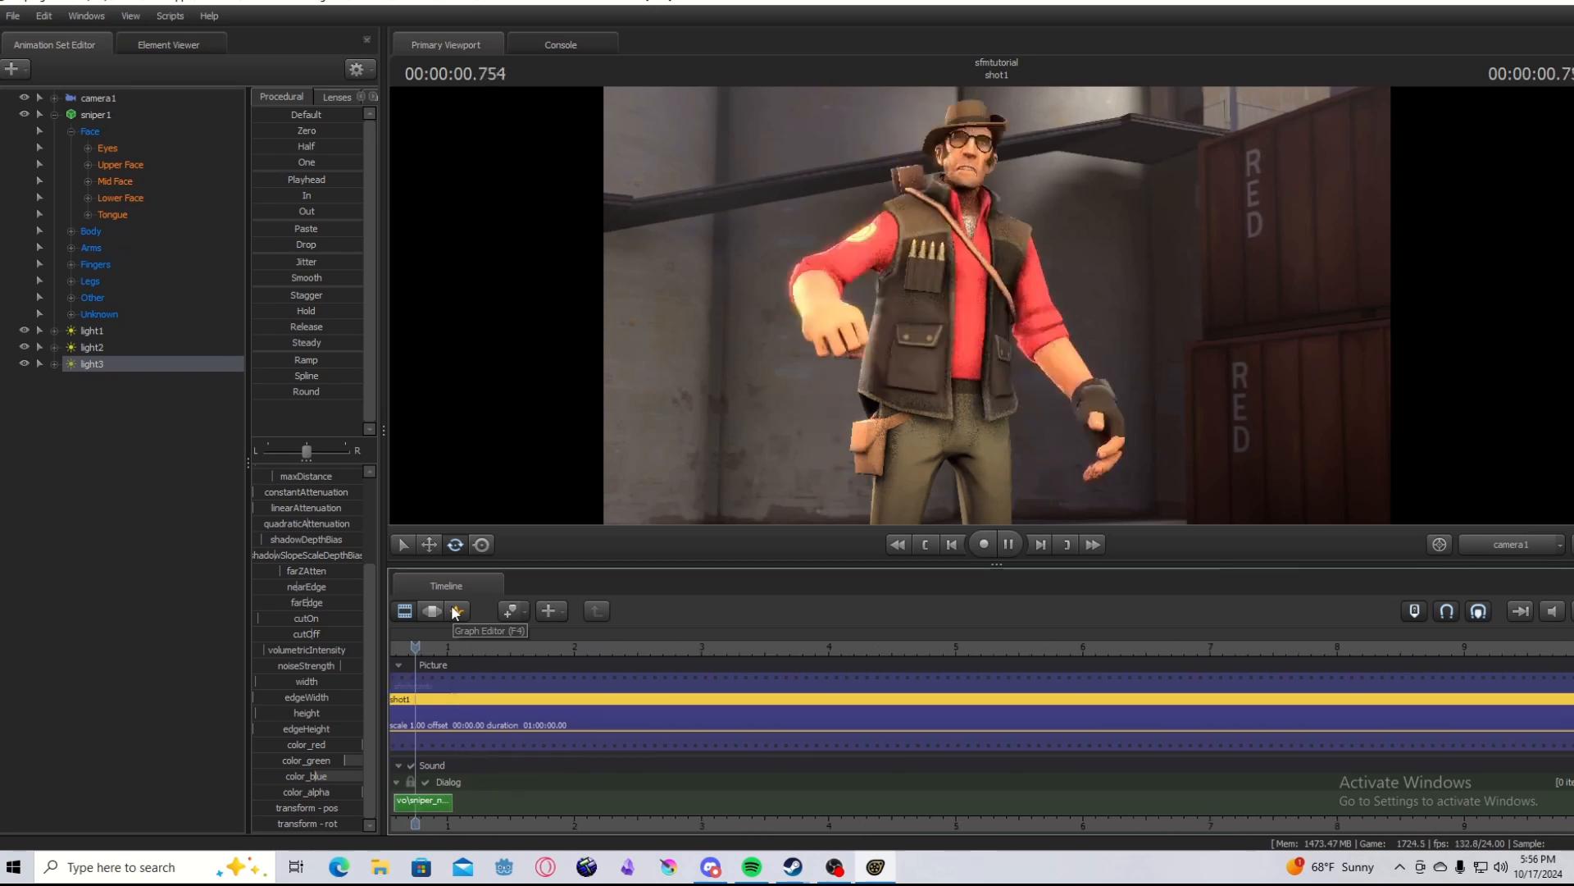
pyautogui.click(898, 545)
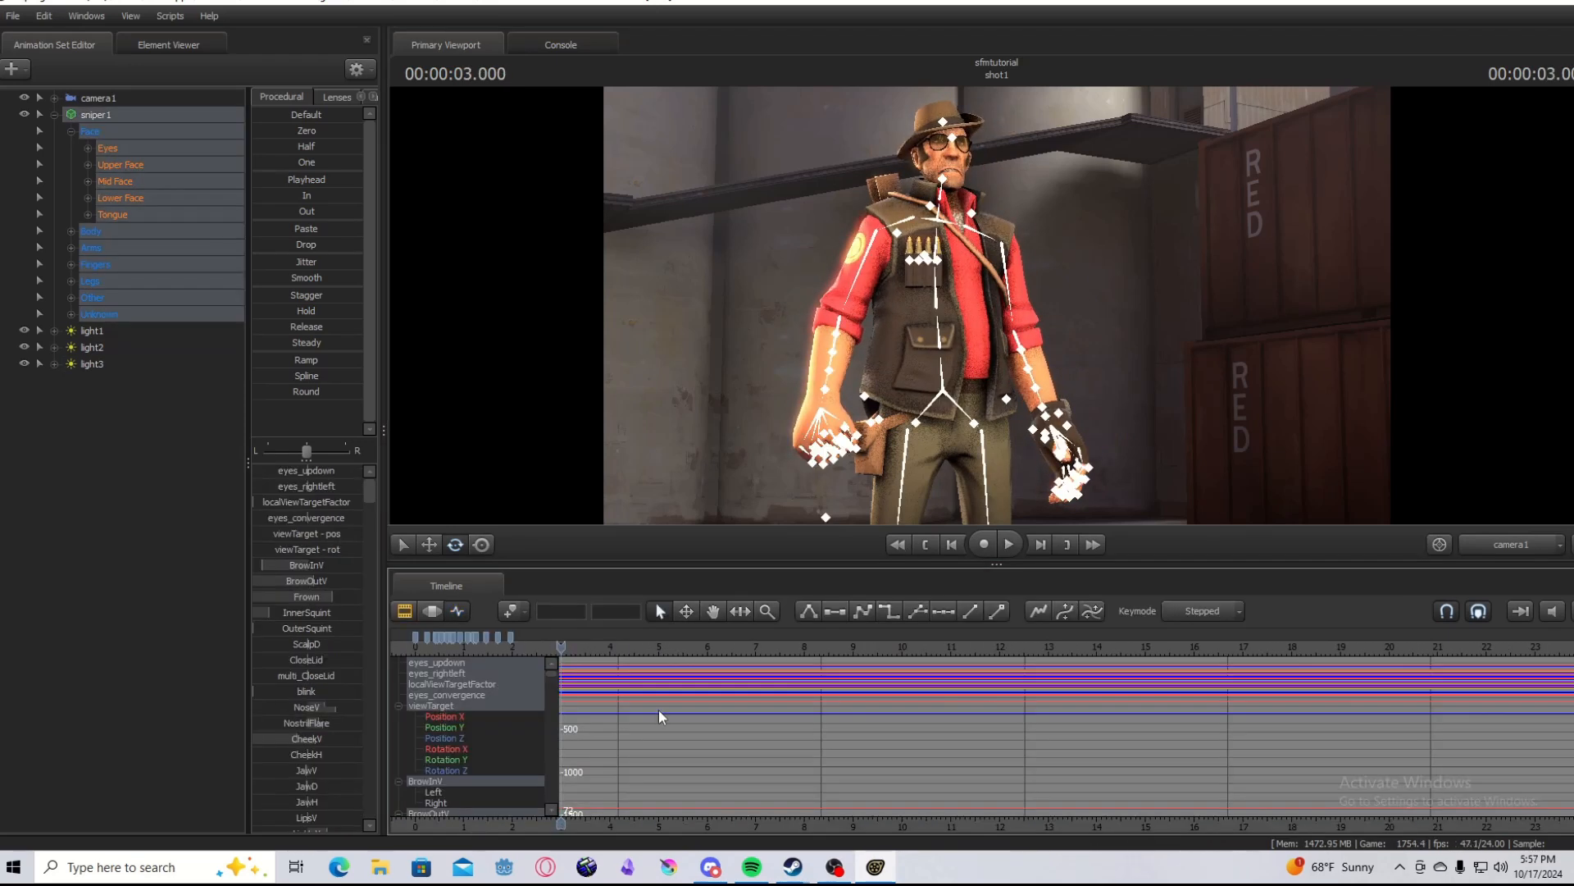
# Trim shot1 and its parent sequence to end at about 4.041 s, and return to the start
pyautogui.scroll(-3, 659, 711)
pyautogui.click(592, 648)
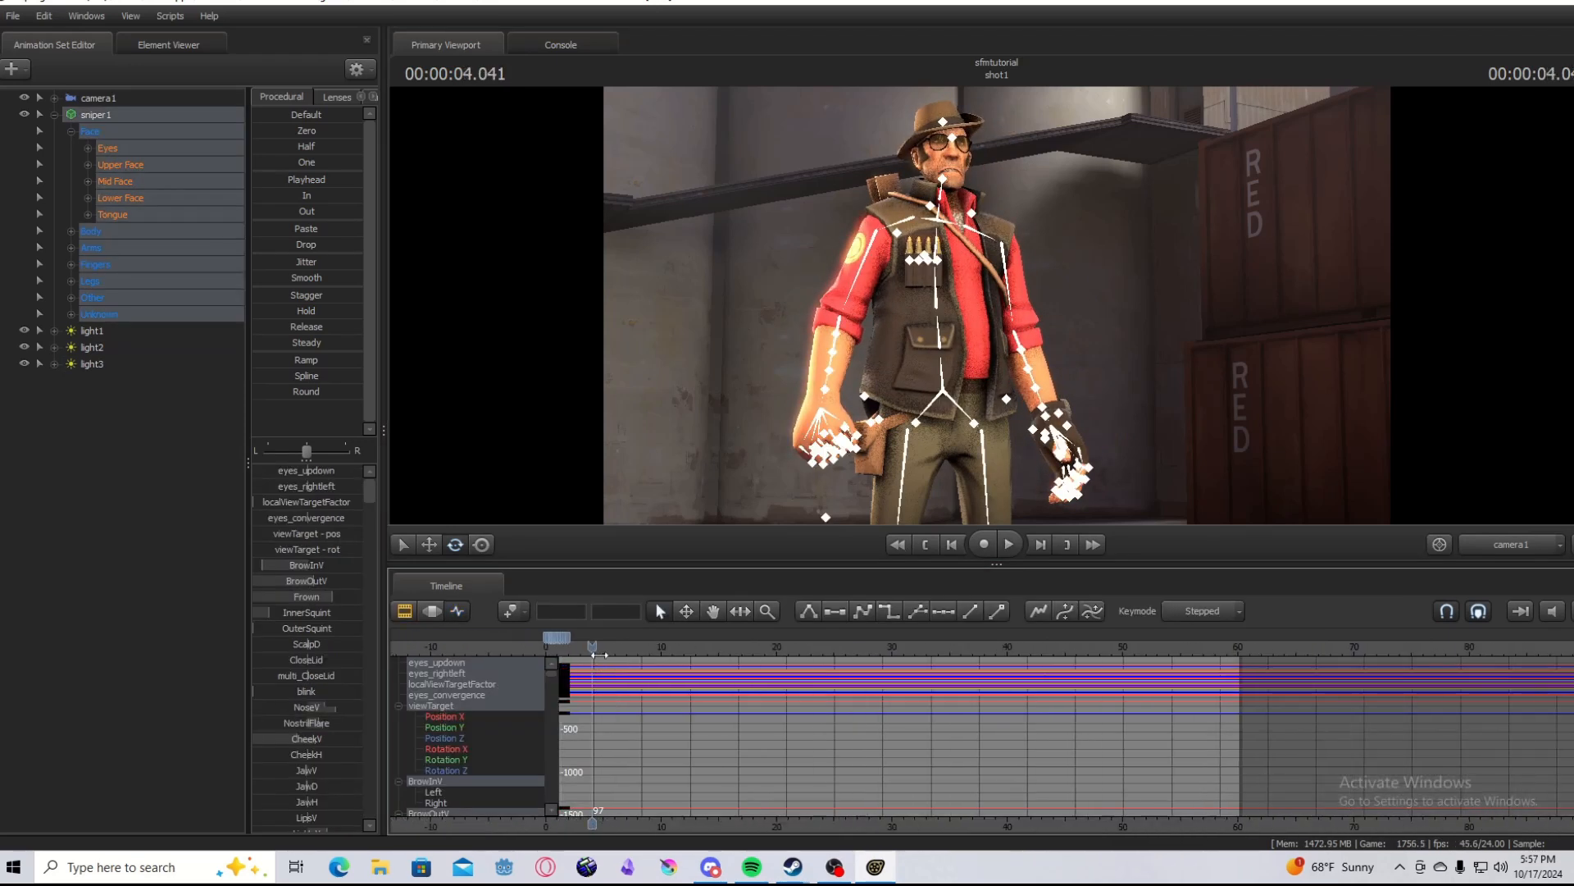
pyautogui.press('F2')
pyautogui.moveTo(937, 719); pyautogui.dragTo(591, 719)
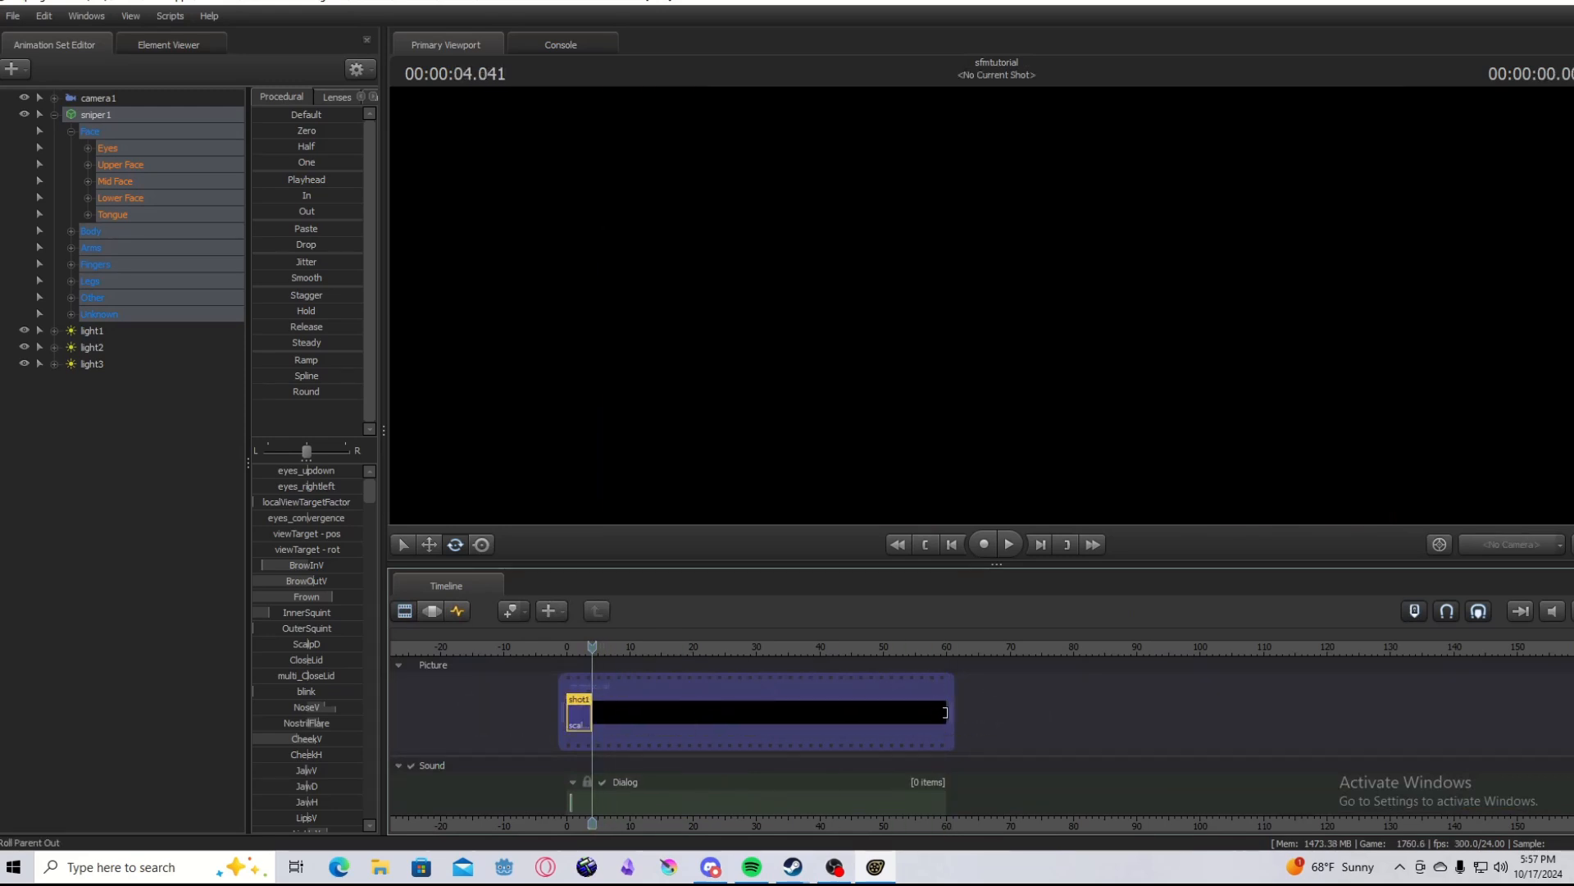
pyautogui.moveTo(945, 713); pyautogui.dragTo(550, 681)
pyautogui.scroll(7, 618, 724)
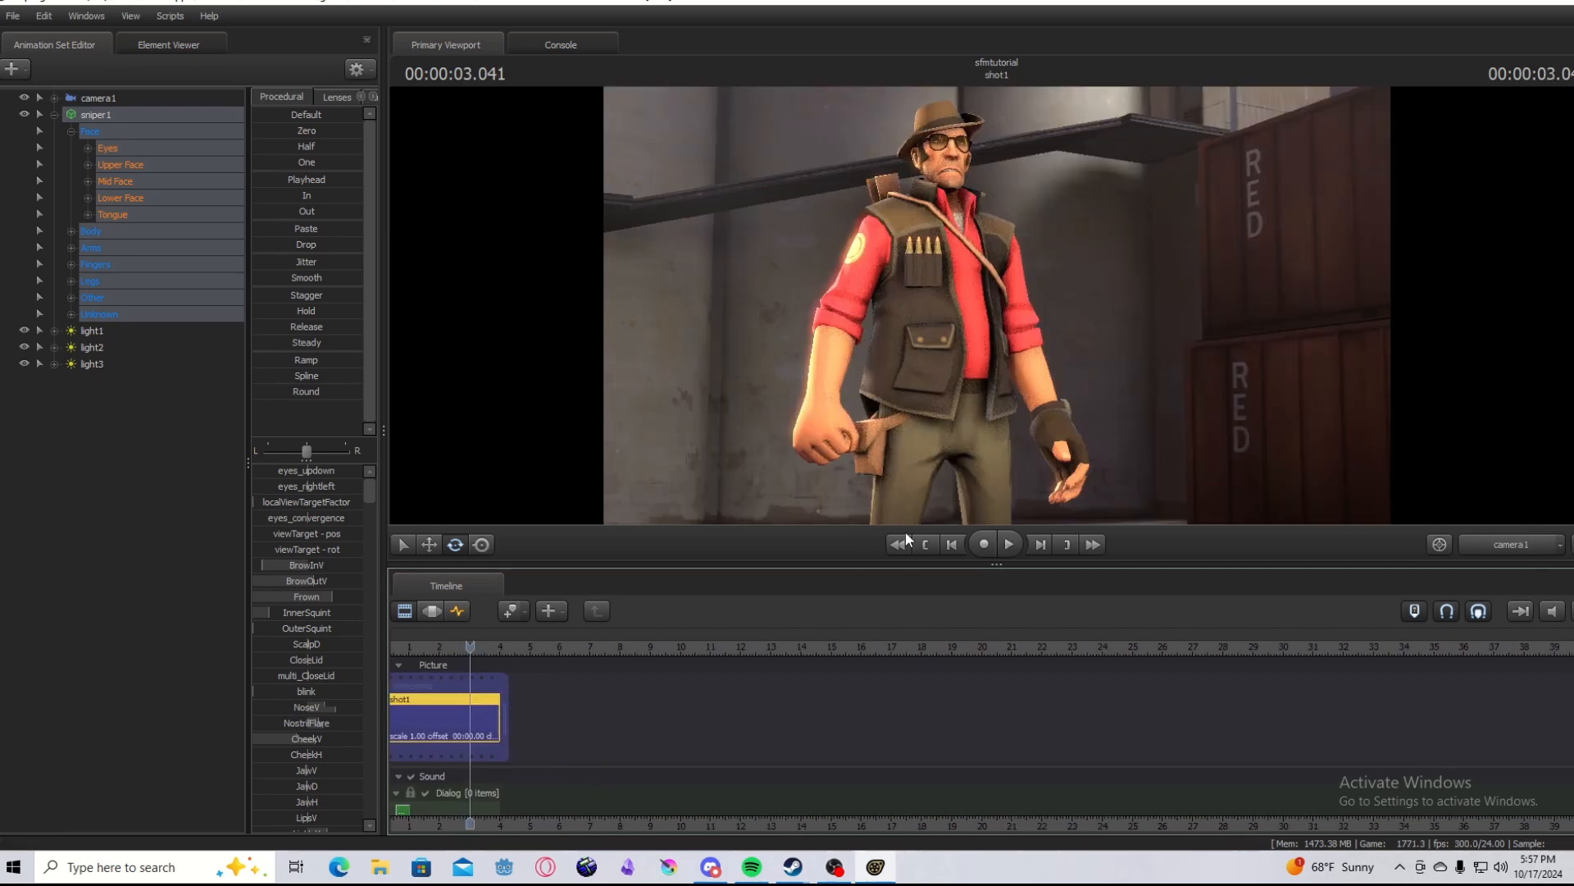
pyautogui.click(898, 544)
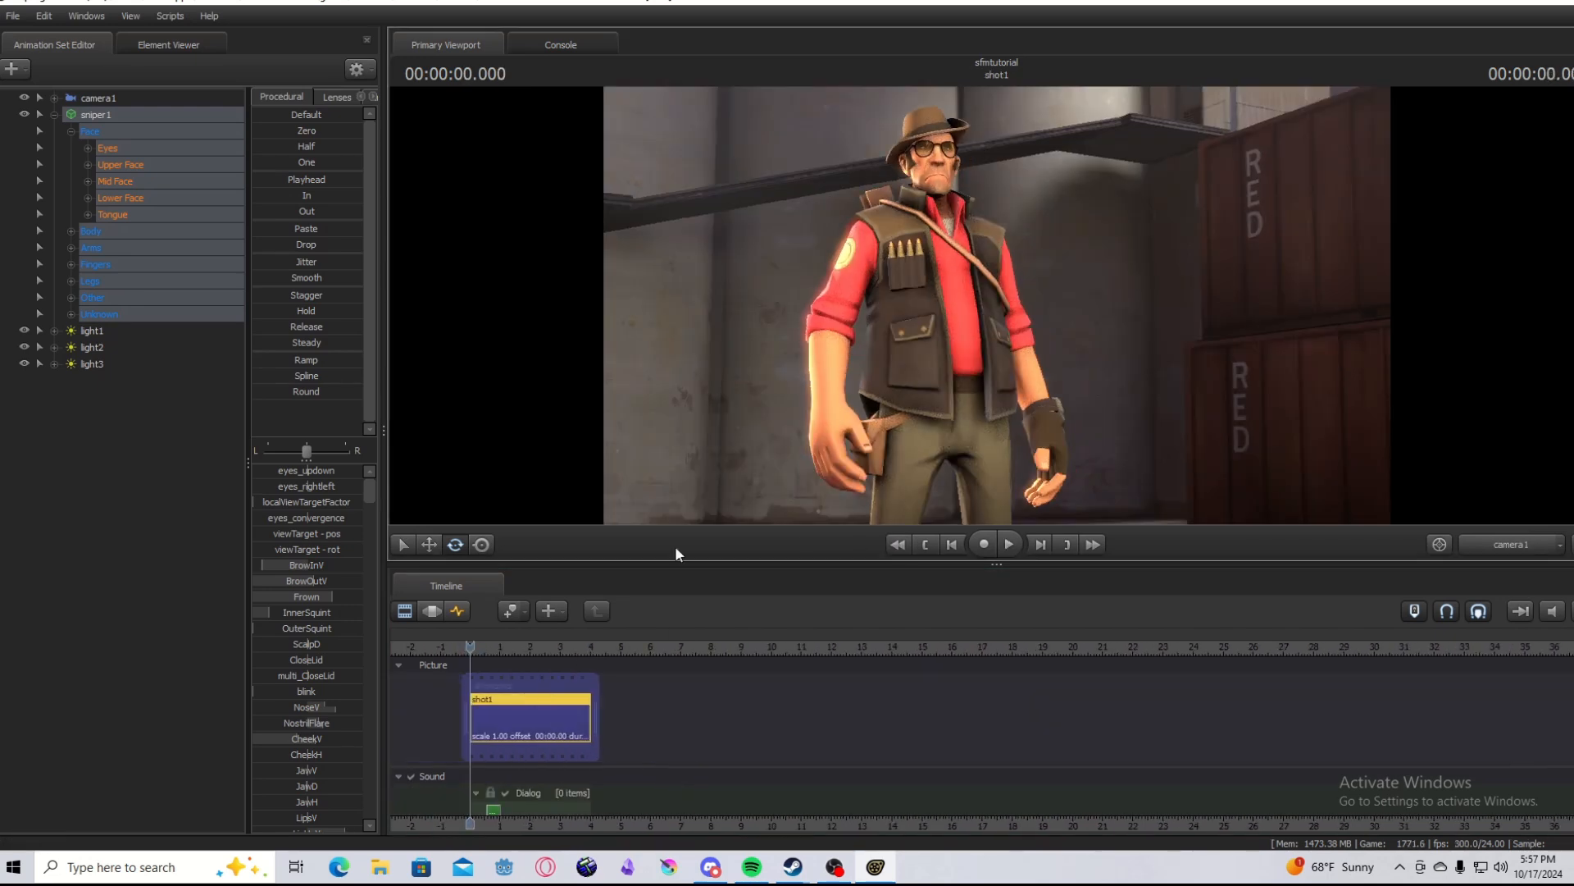
# Start a movie export, save the modified session, and set the export resolution to 1080p
pyautogui.click(461, 611)
pyautogui.click(12, 15)
pyautogui.moveTo(113, 180)
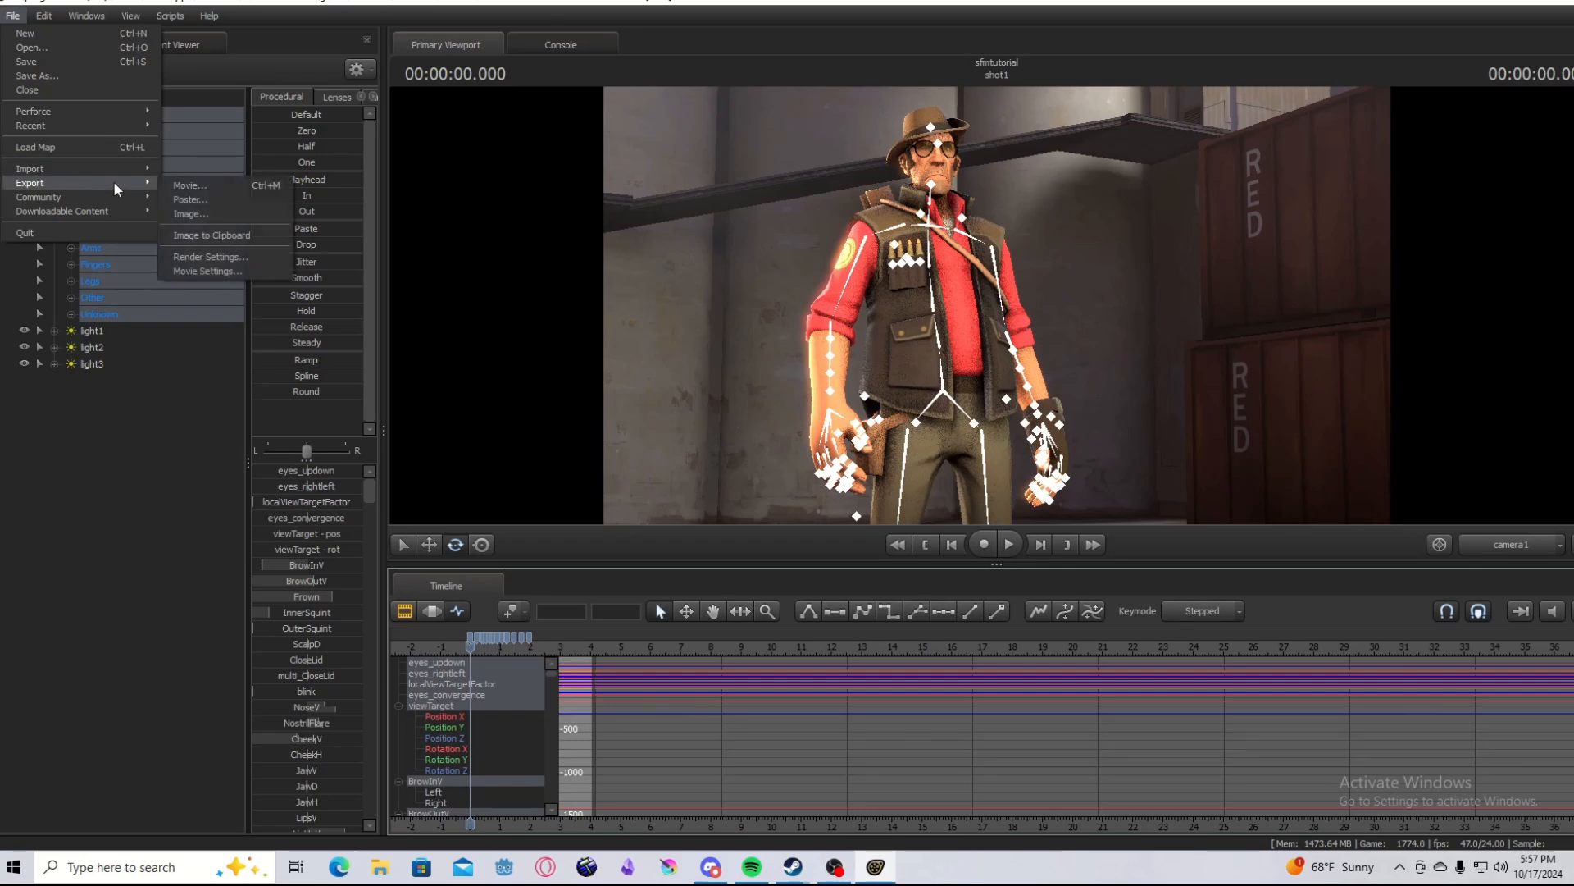
pyautogui.click(208, 186)
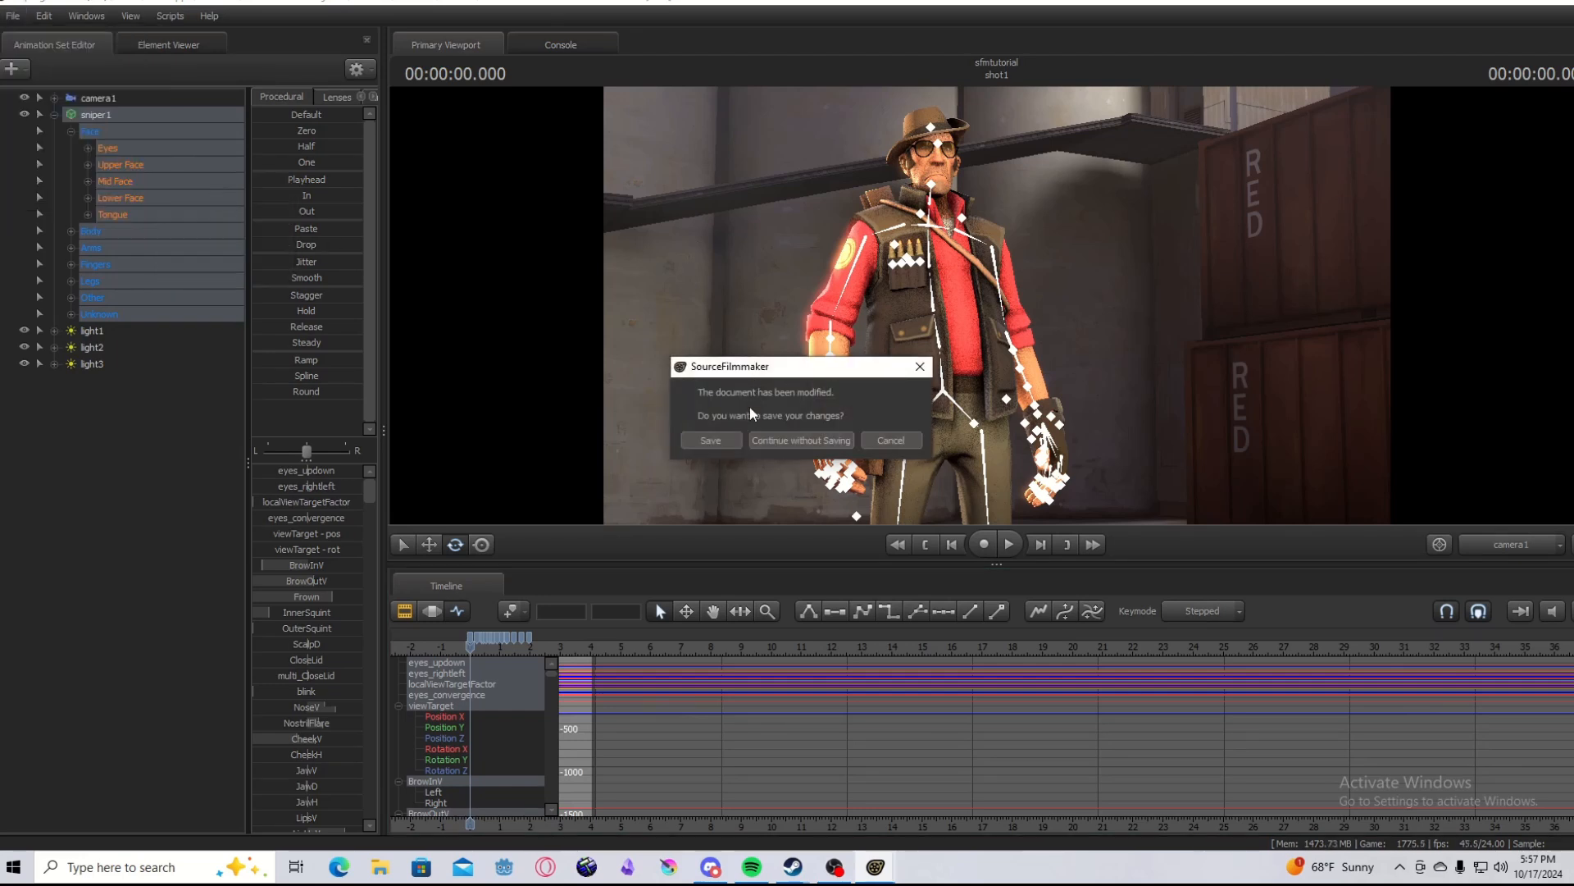
pyautogui.click(722, 435)
pyautogui.click(912, 420)
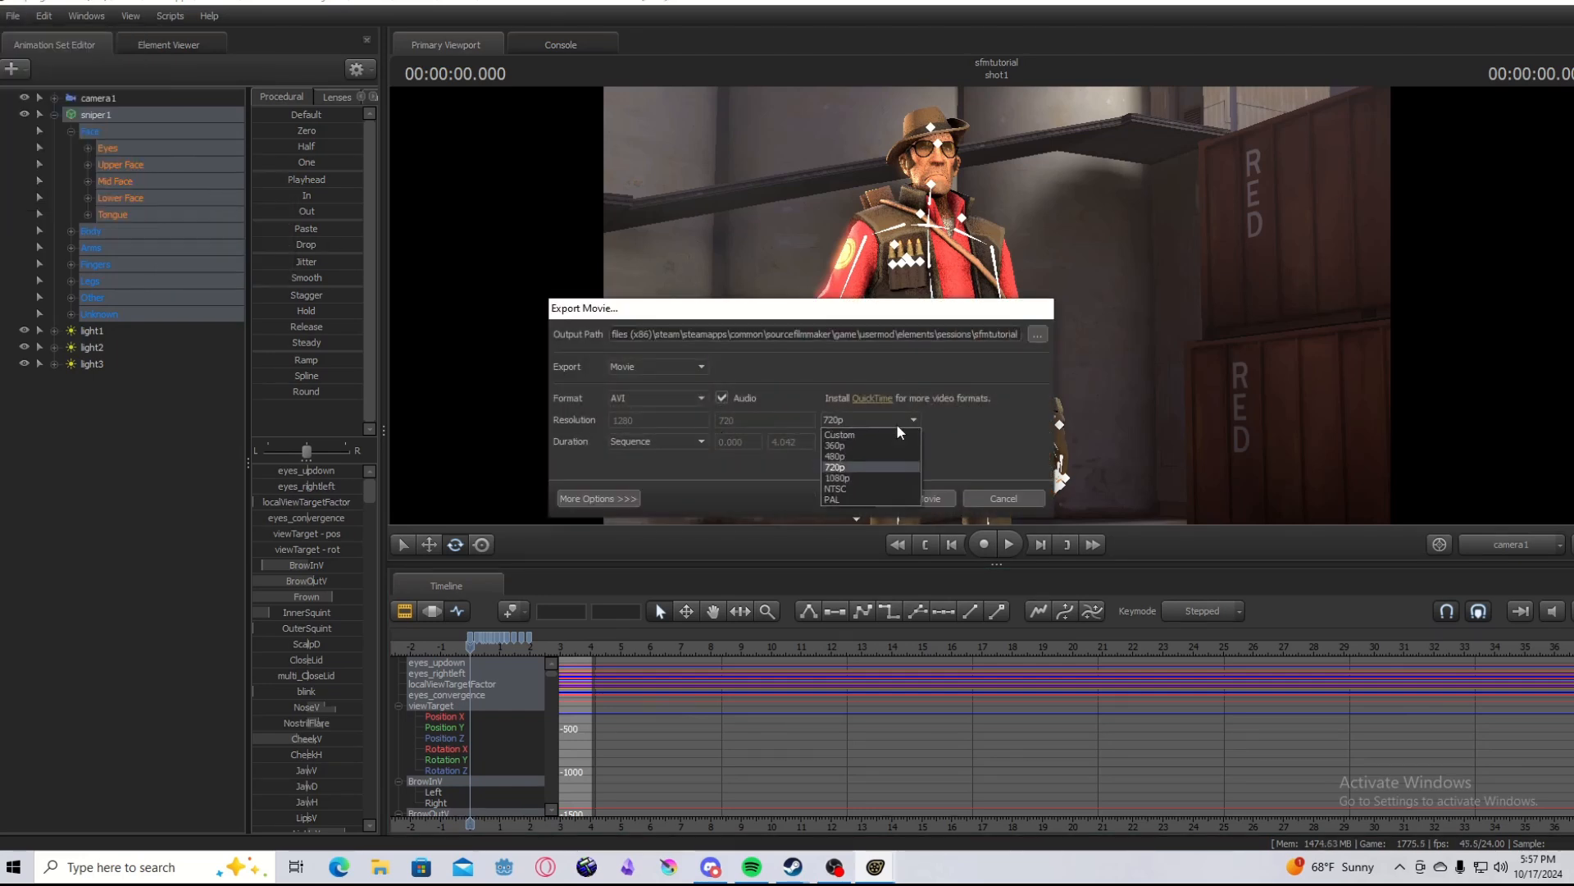
pyautogui.click(887, 477)
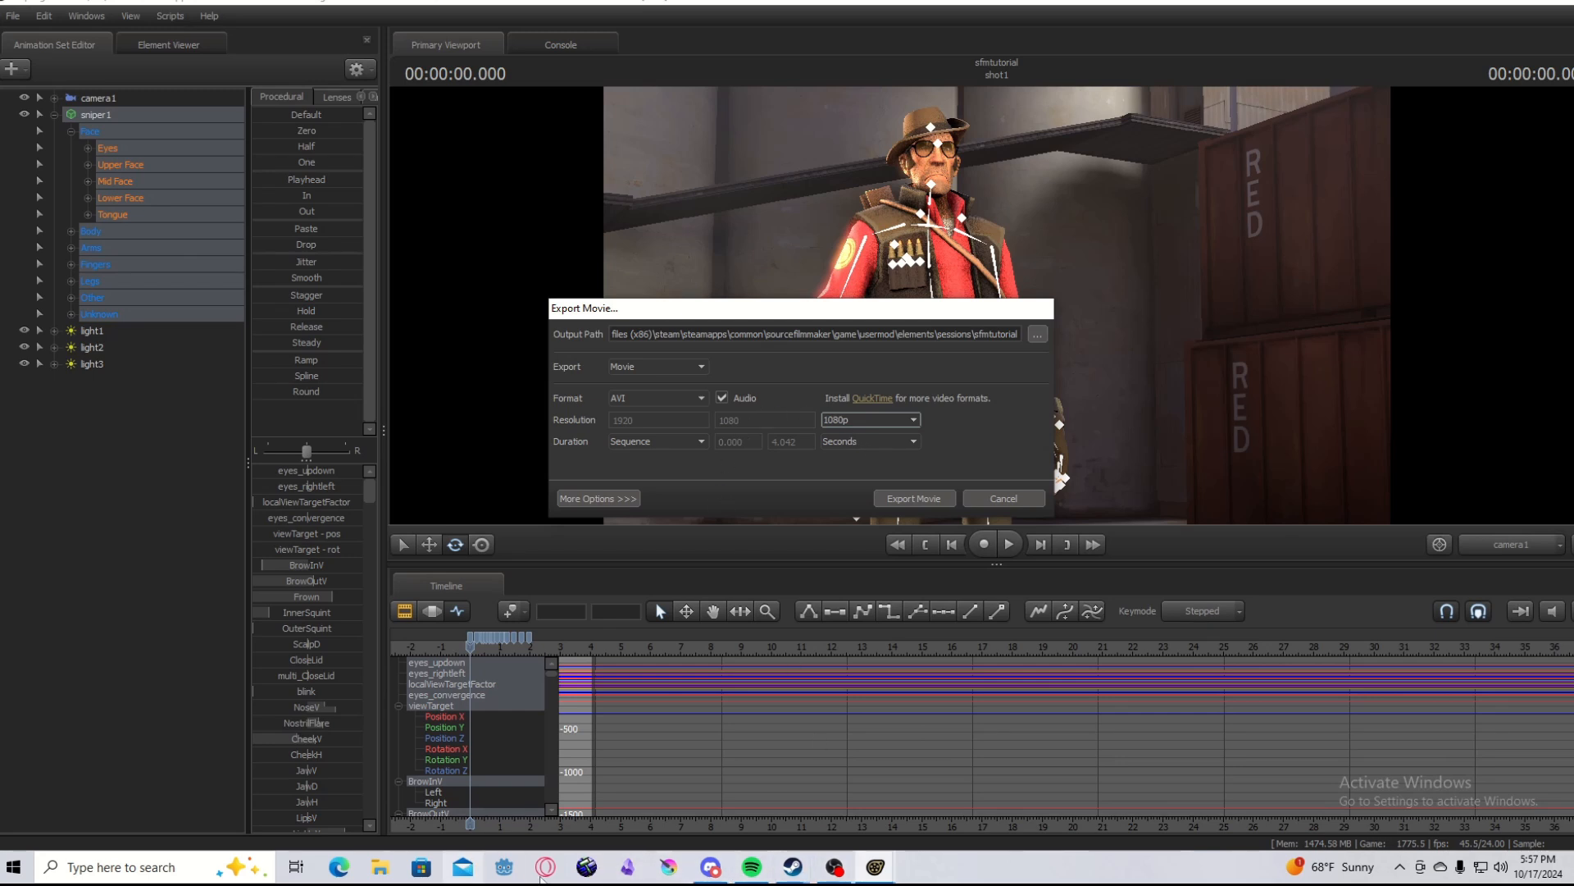
# Switch to Steam, open Source Filmmaker's properties, and select its launch options "-sfm_resolution 1080 -w 1920 -h 1080"
pyautogui.click(792, 866)
pyautogui.click(154, 26)
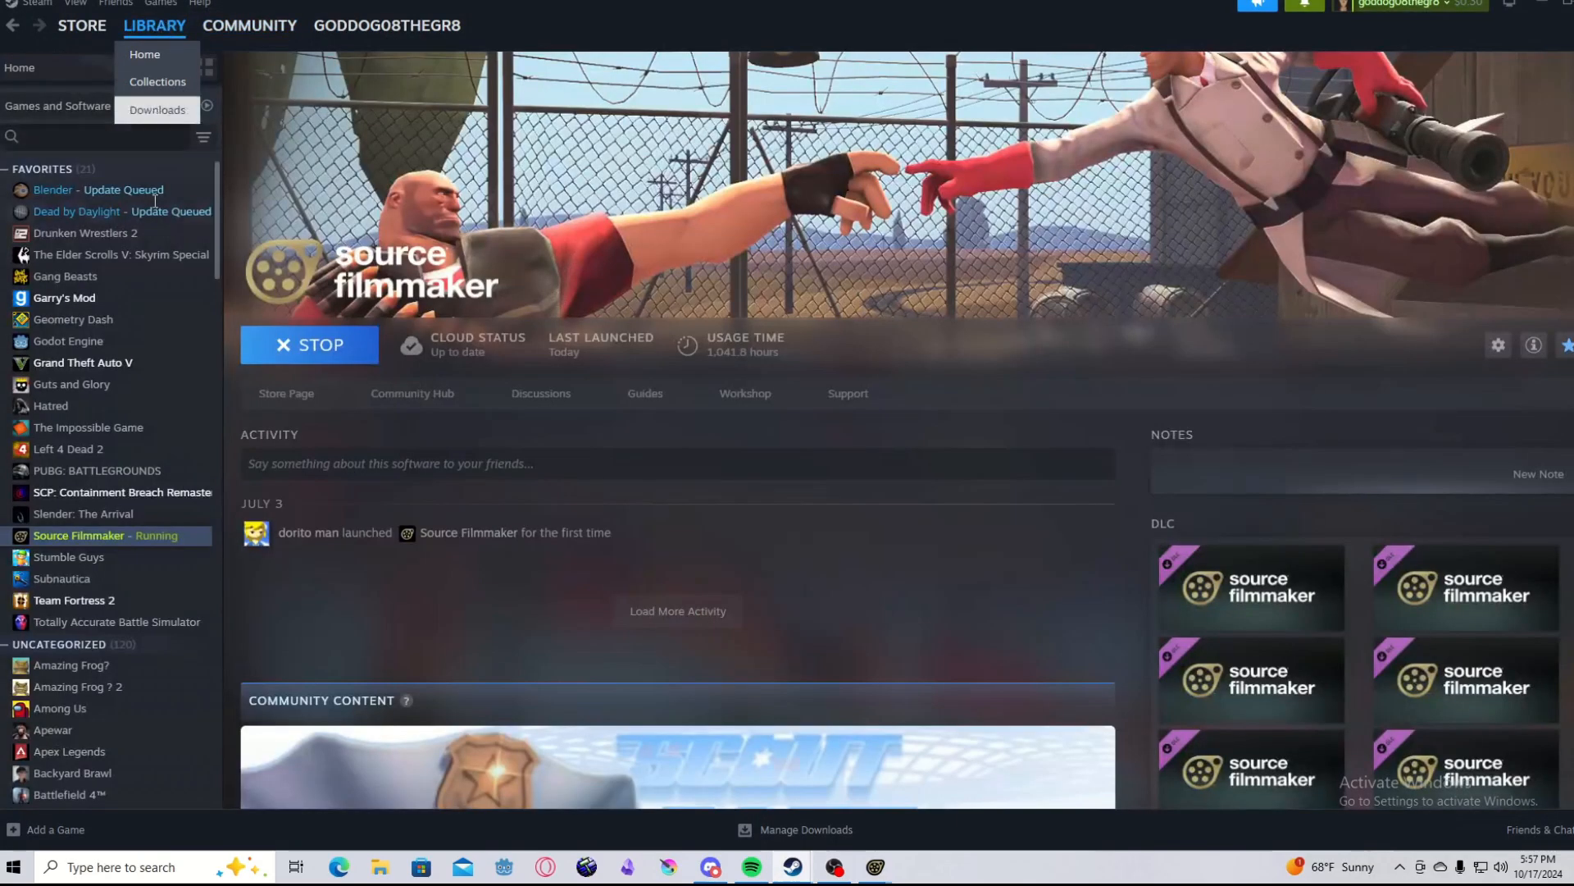
pyautogui.rightClick(120, 537)
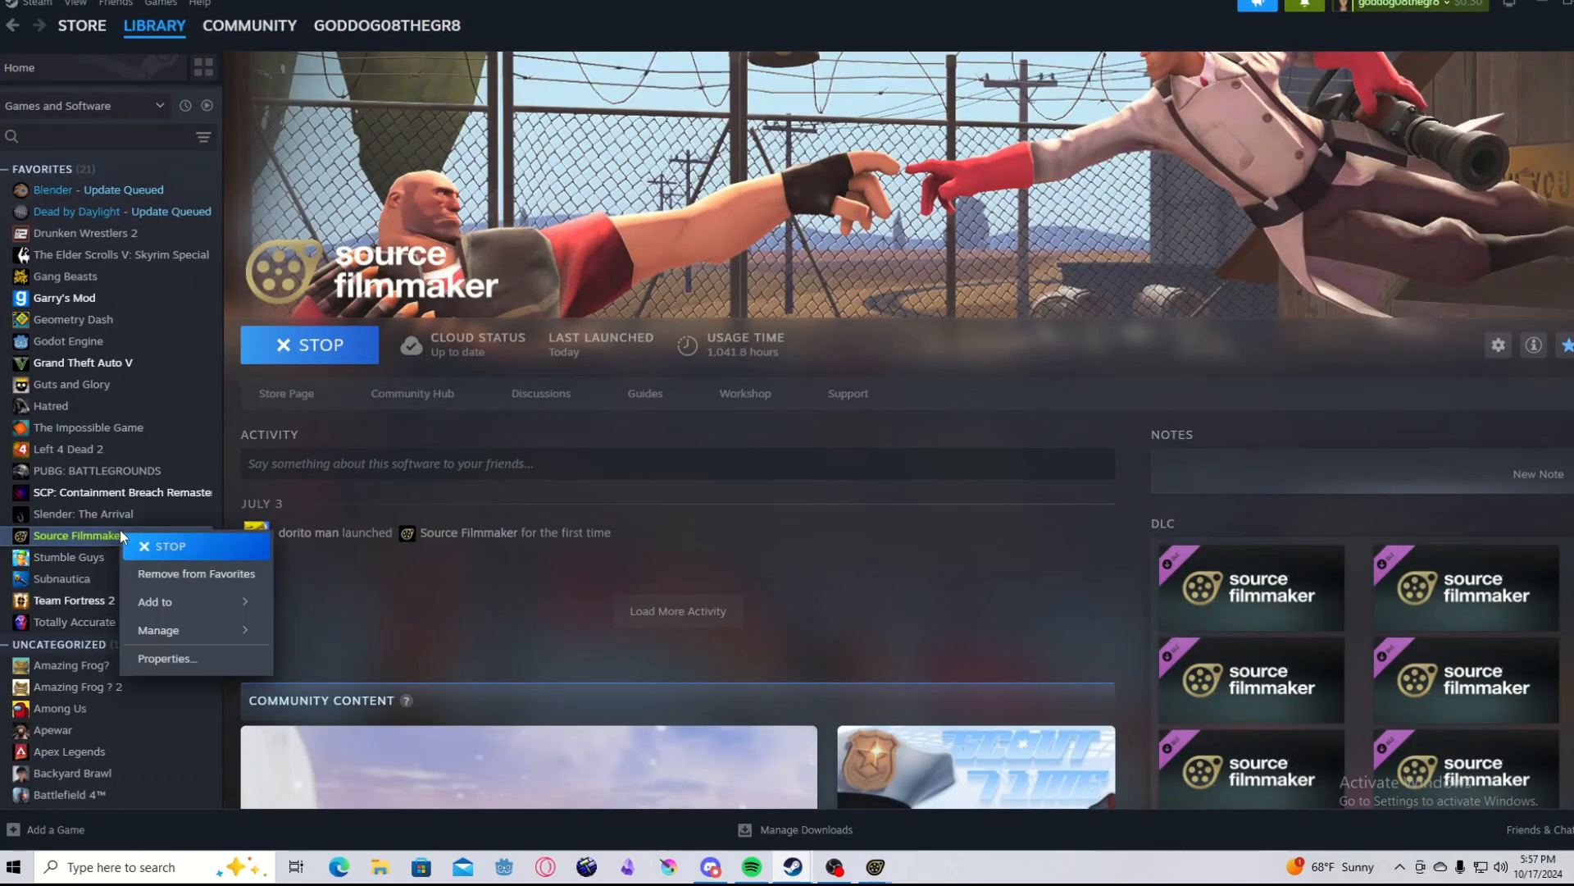
pyautogui.click(221, 659)
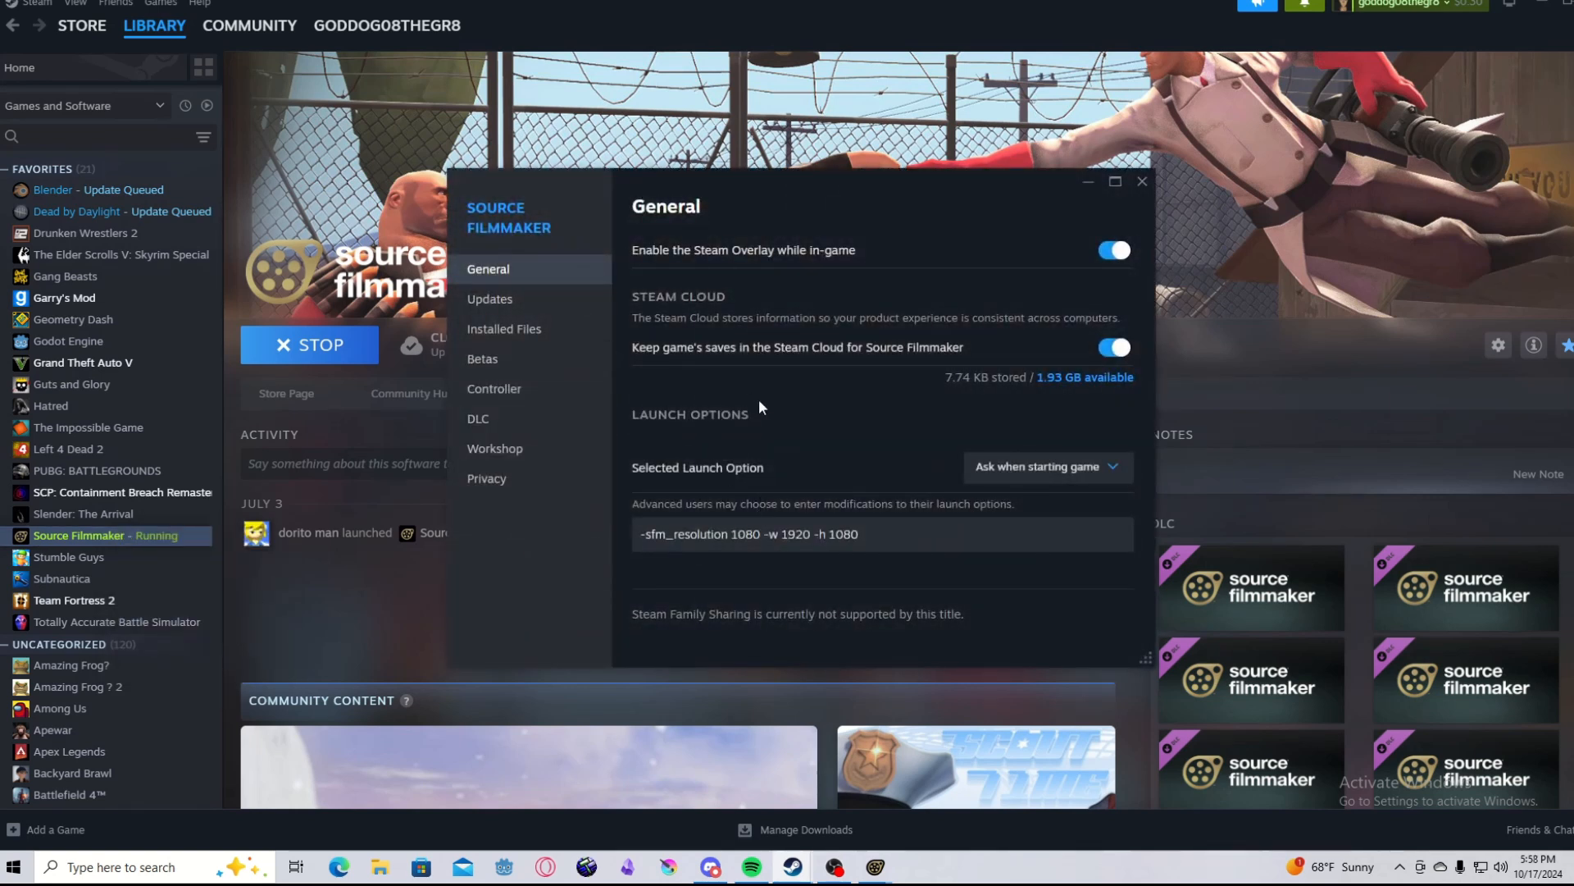
pyautogui.moveTo(870, 533); pyautogui.dragTo(623, 521)
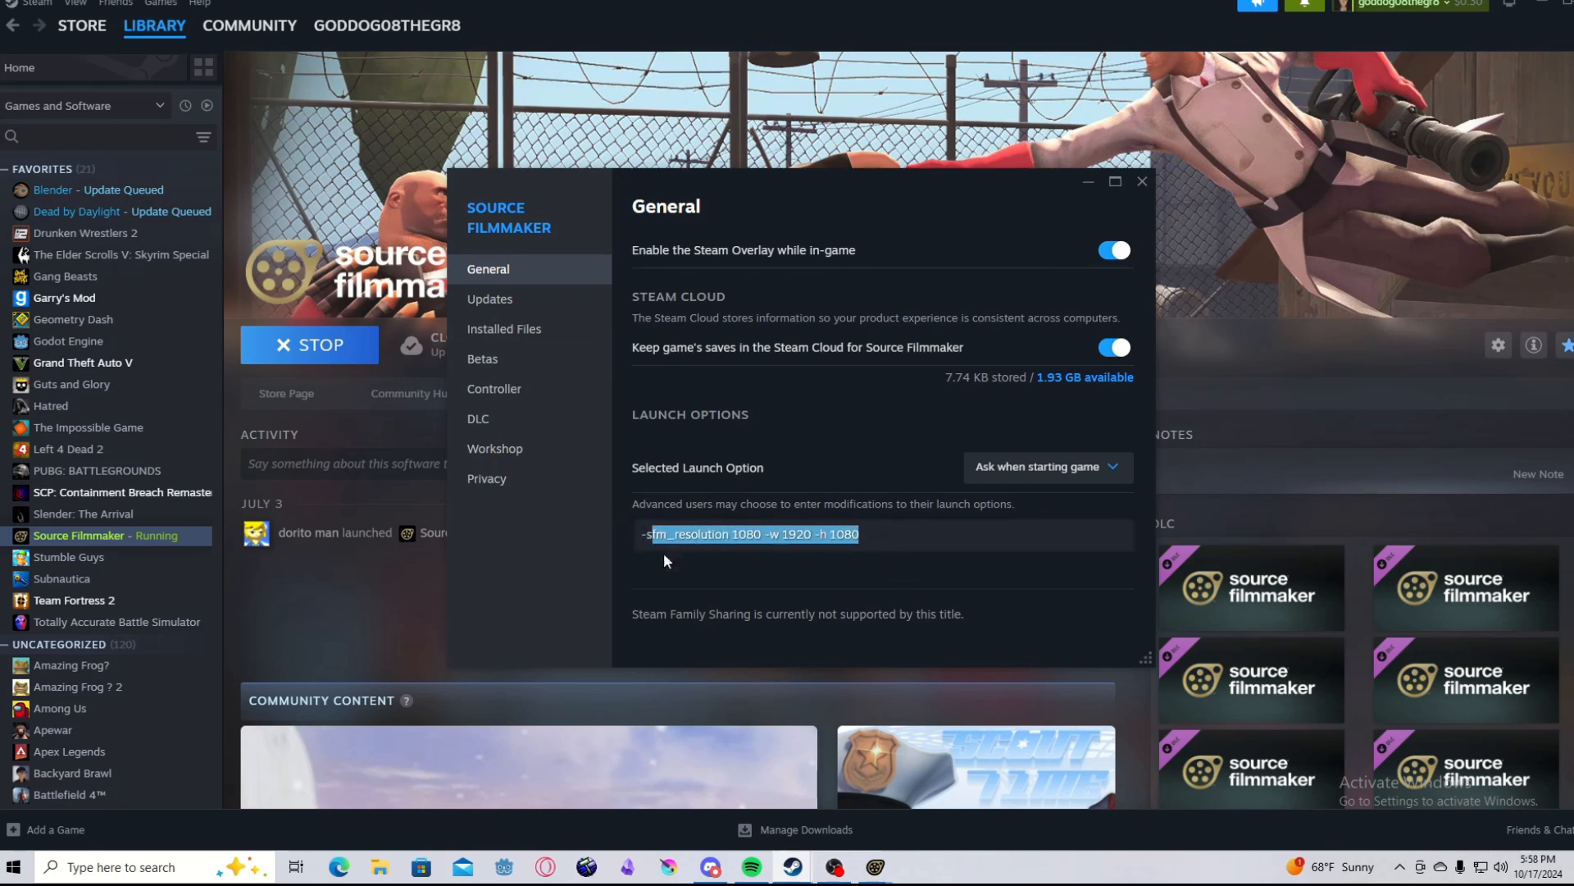